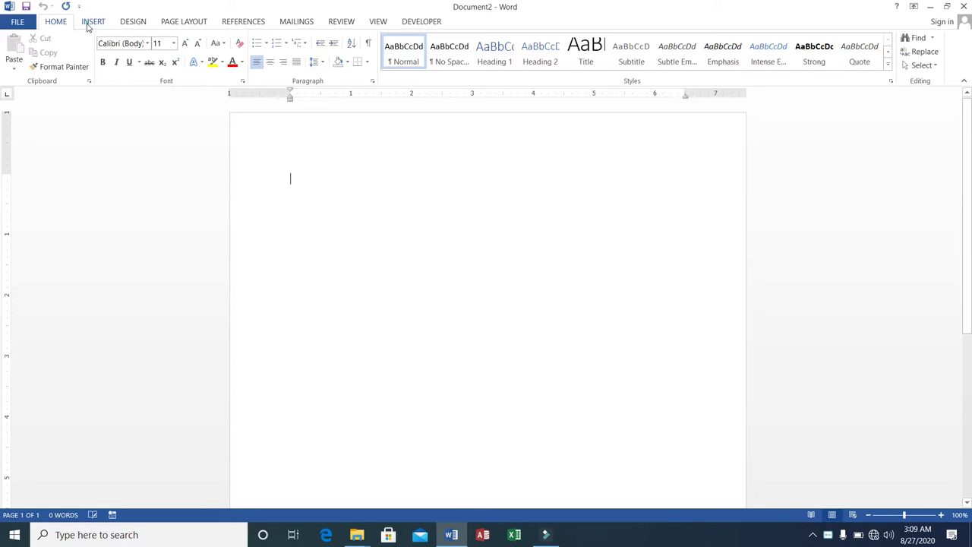
# Step: Open the Insert tab's Cover Page gallery to show the Austin, Banded and Facet designs
pyautogui.click(88, 25)
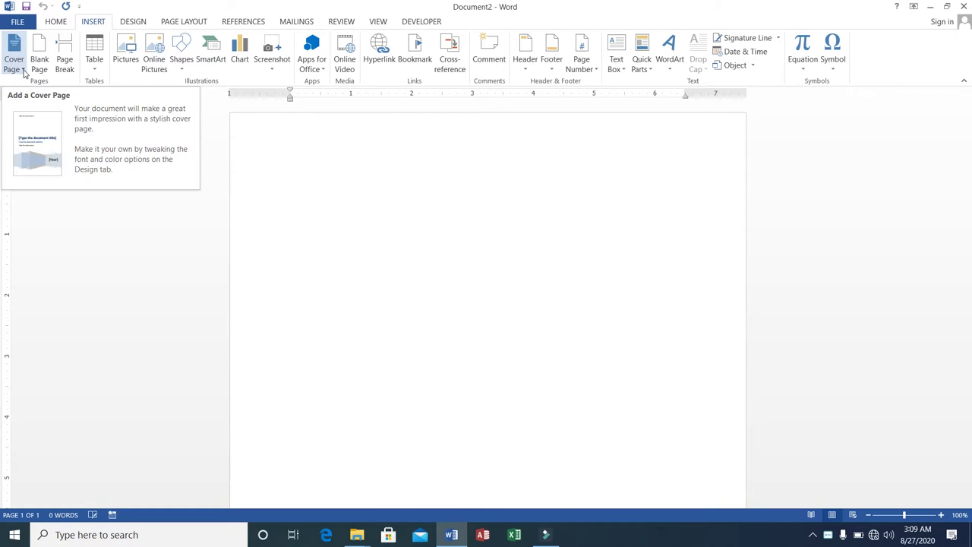
pyautogui.click(24, 70)
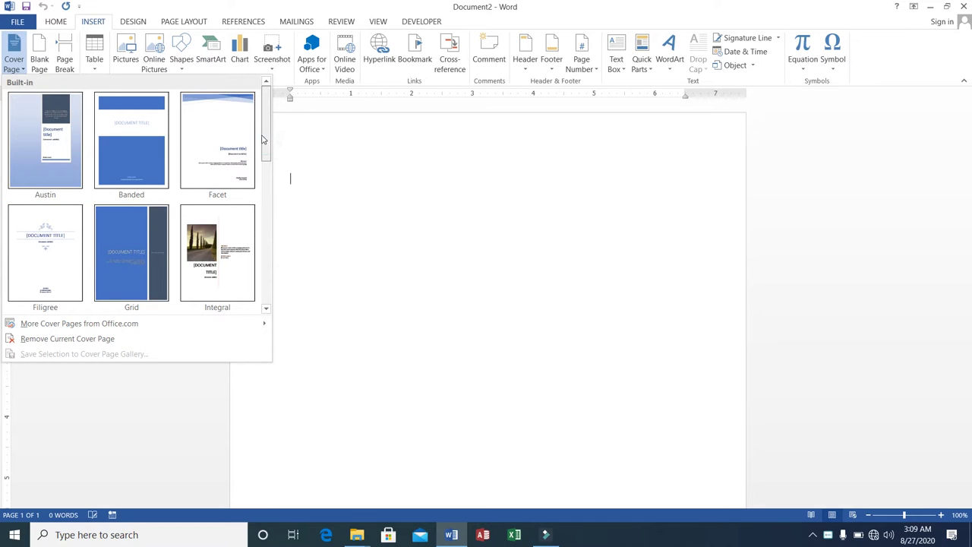
pyautogui.moveTo(265, 143)
pyautogui.mouseDown()
pyautogui.moveTo(265, 163)
pyautogui.moveTo(265, 129)
pyautogui.mouseUp()
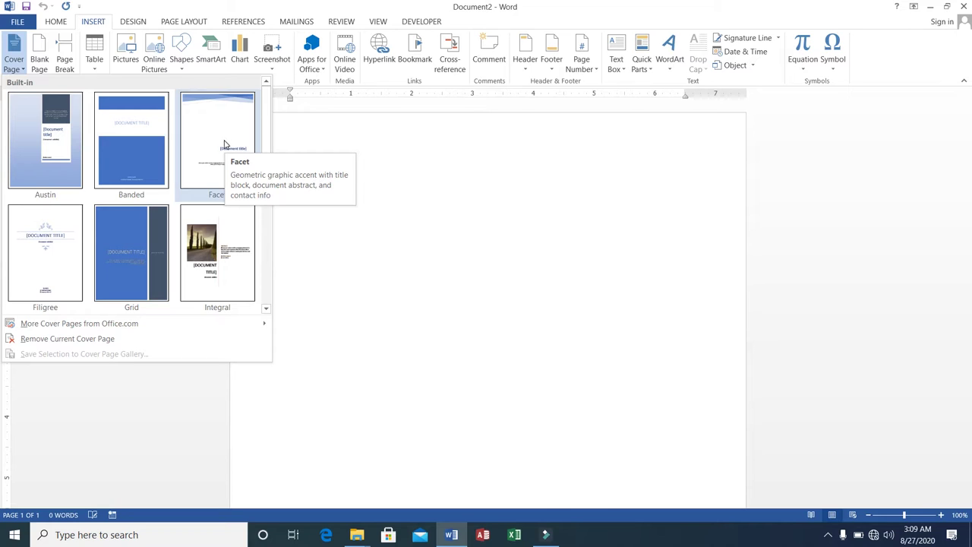
# Step: Insert the Facet cover page, titled MS-OFFICE with the subtitle MS-Word
pyautogui.click(224, 144)
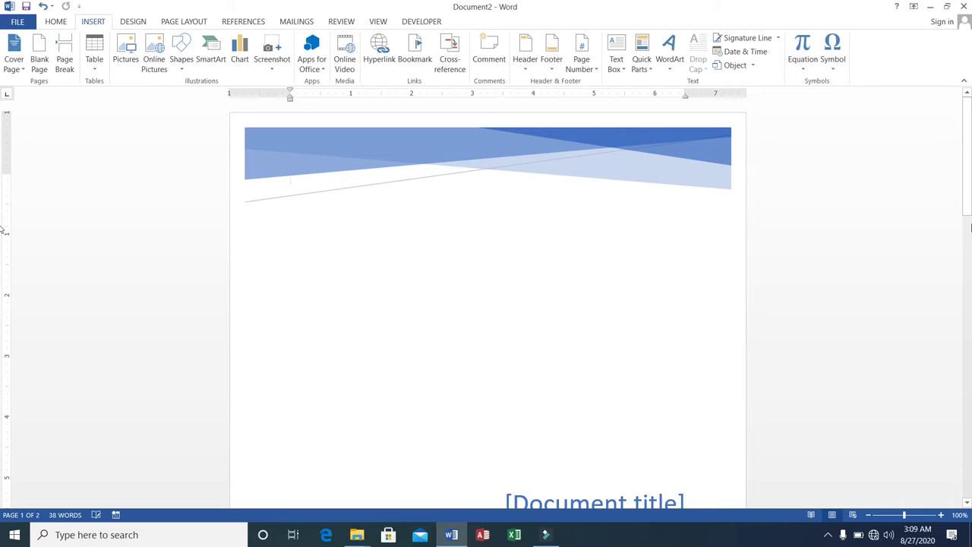
pyautogui.moveTo(966, 146); pyautogui.dragTo(963, 244)
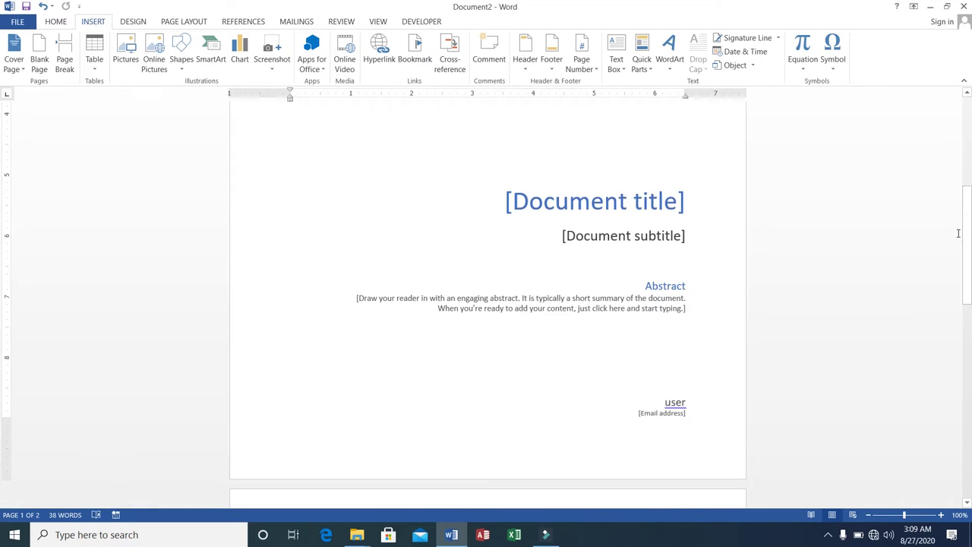
pyautogui.click(560, 194)
pyautogui.write('M')
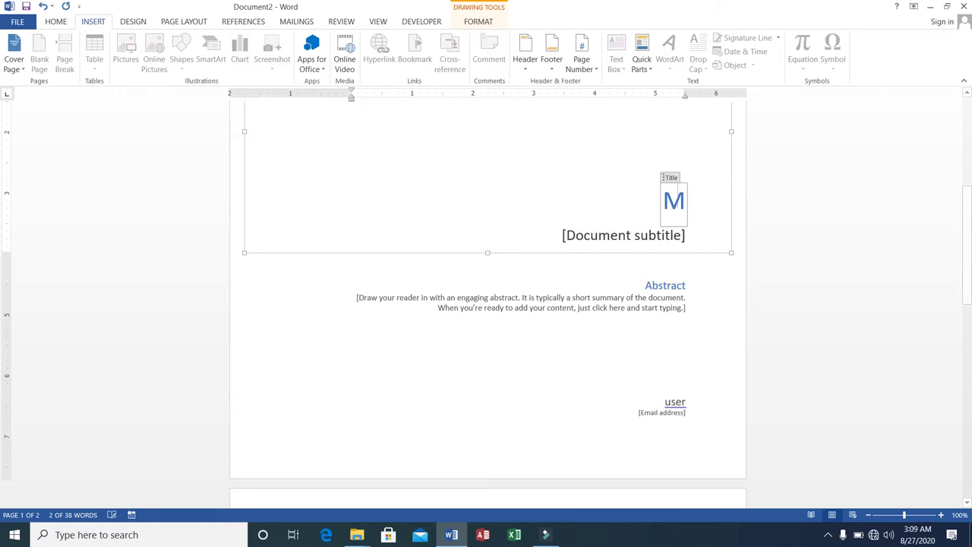
pyautogui.write('S-WOR')
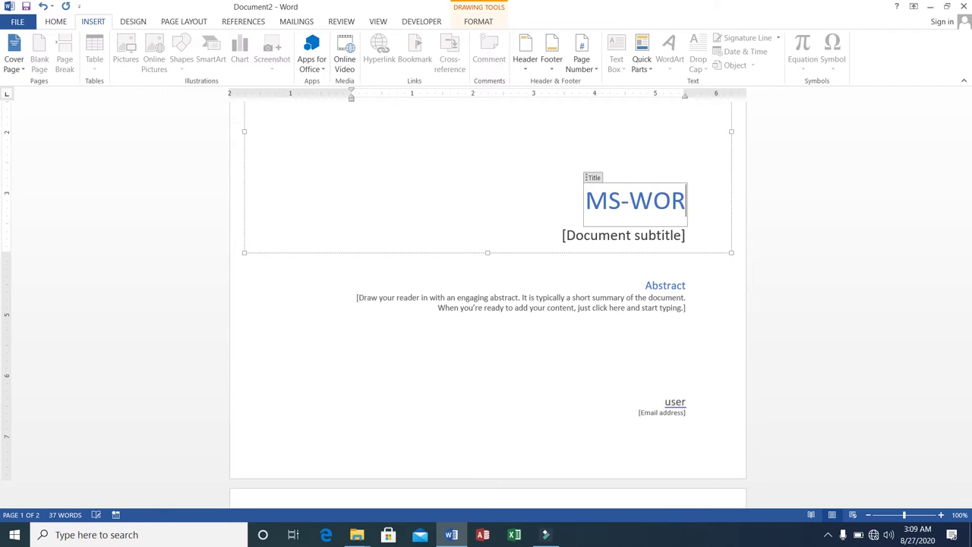
pyautogui.press('BackSpace')
pyautogui.press('BackSpace')
pyautogui.press('BackSpace')
pyautogui.write('O')
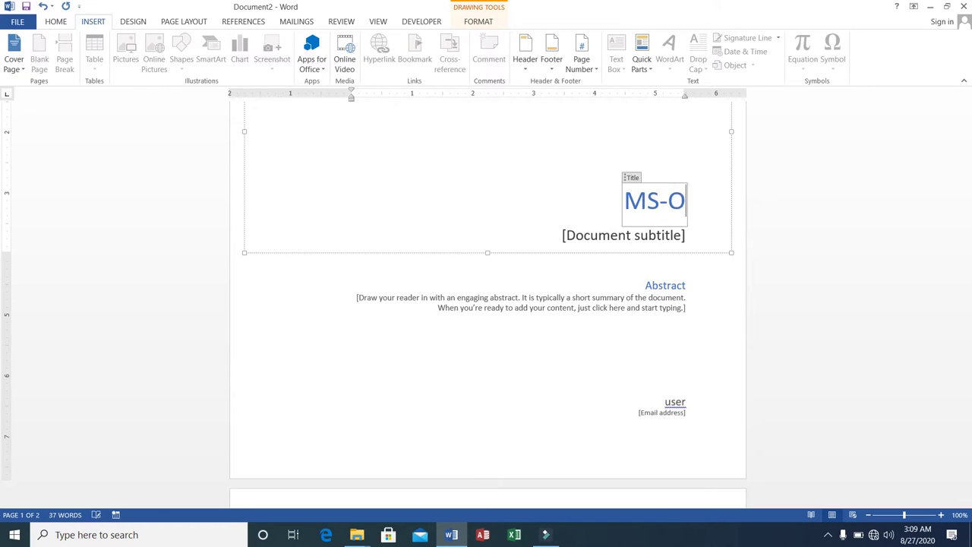
pyautogui.write('FFICE')
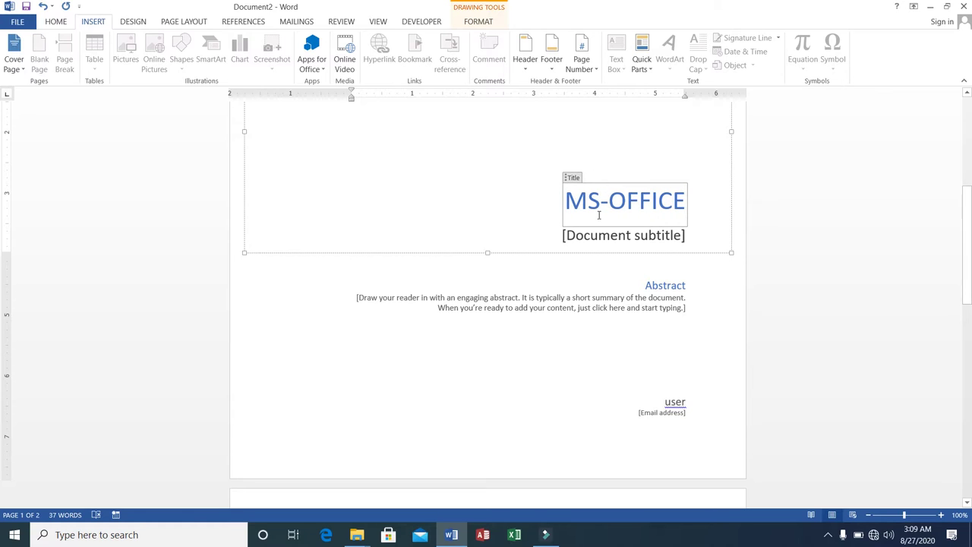
pyautogui.click(600, 236)
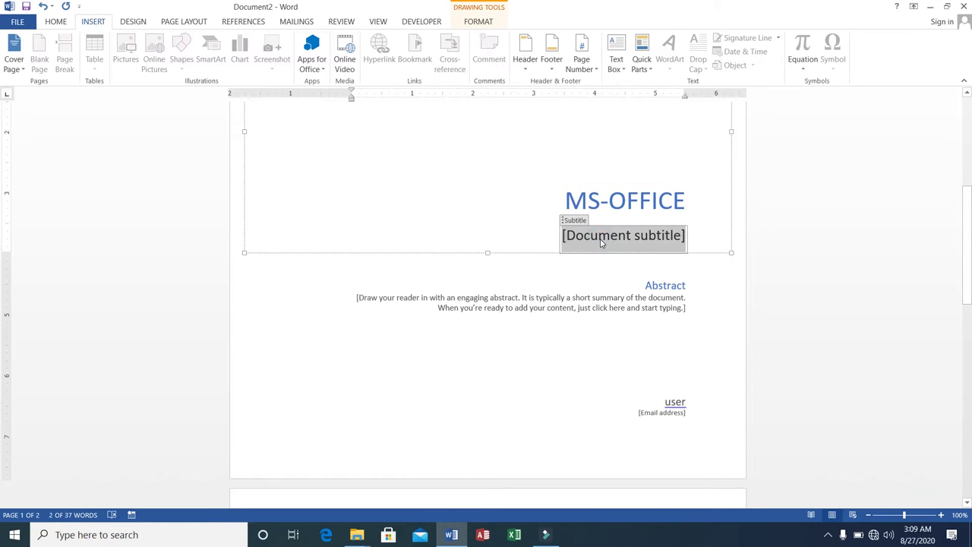
pyautogui.write('MS-Word')
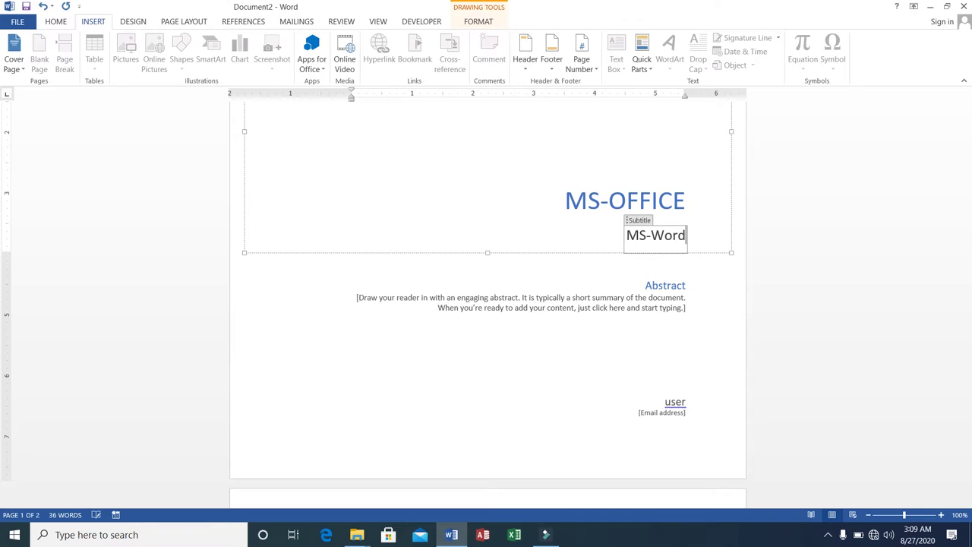
# Step: Replace the cover's abstract placeholder with 'This book covers MS-Word.'
pyautogui.click(649, 299)
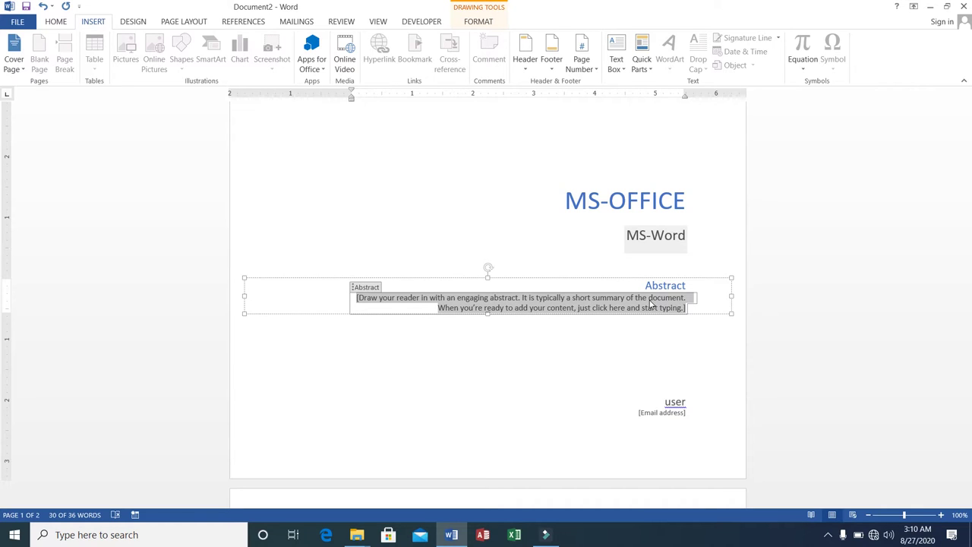
pyautogui.write('This')
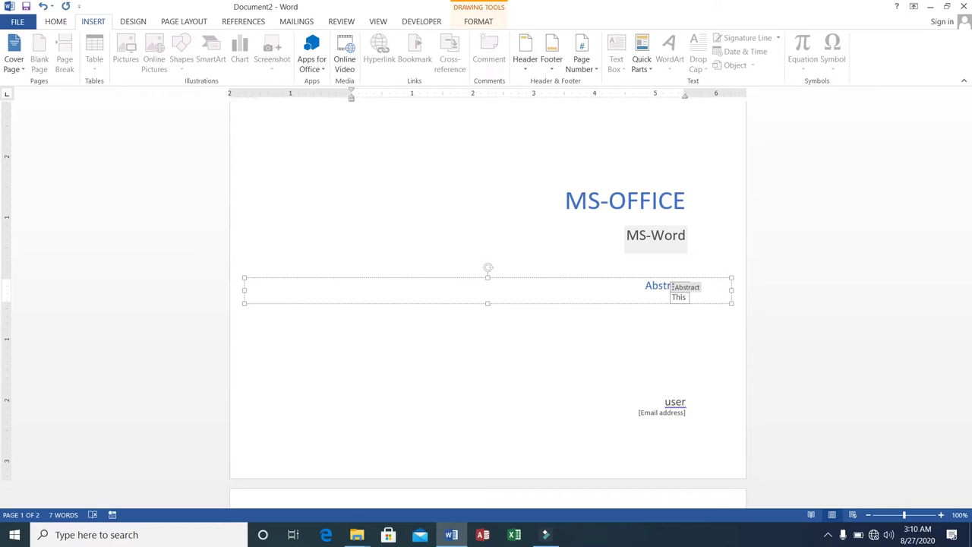
pyautogui.write(' book covers')
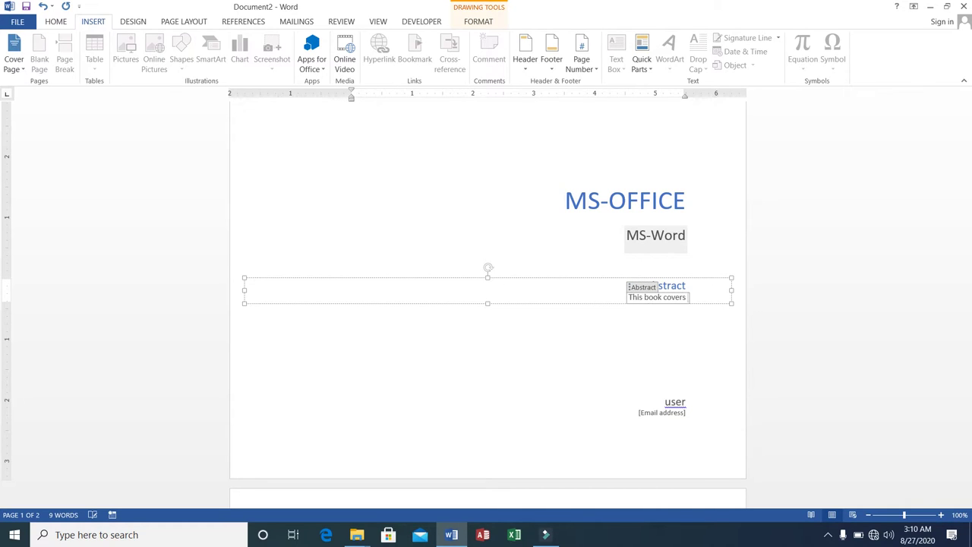
pyautogui.write(' MS-Word')
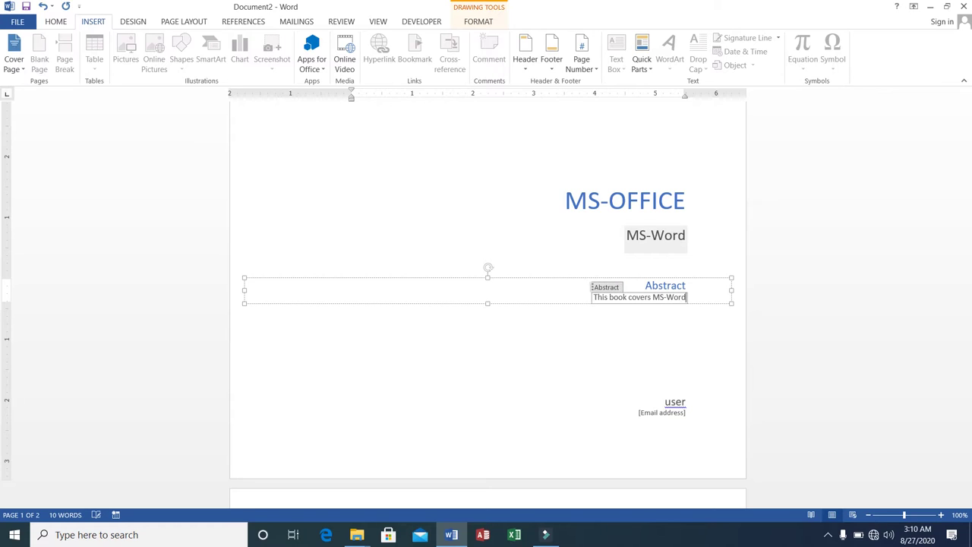
pyautogui.write('.')
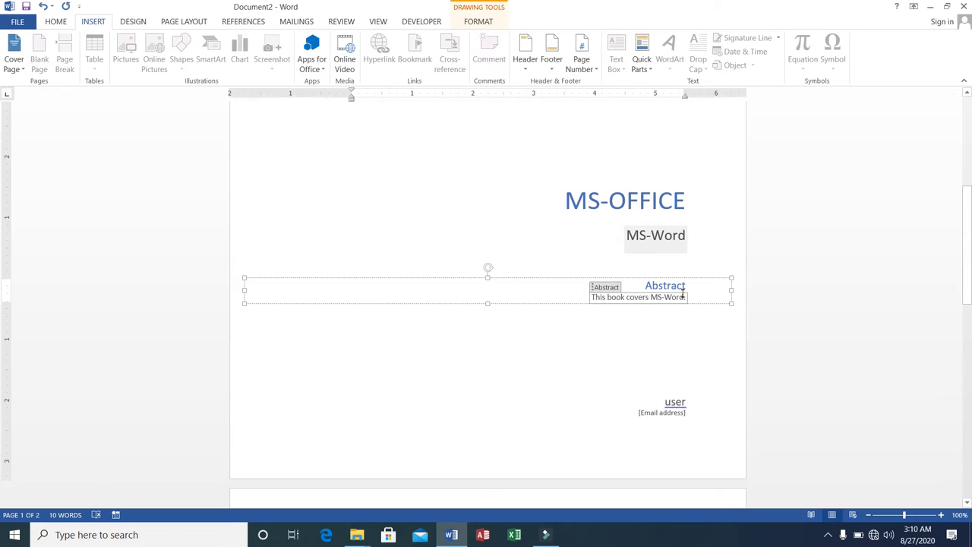
pyautogui.scroll(-1, 668, 261)
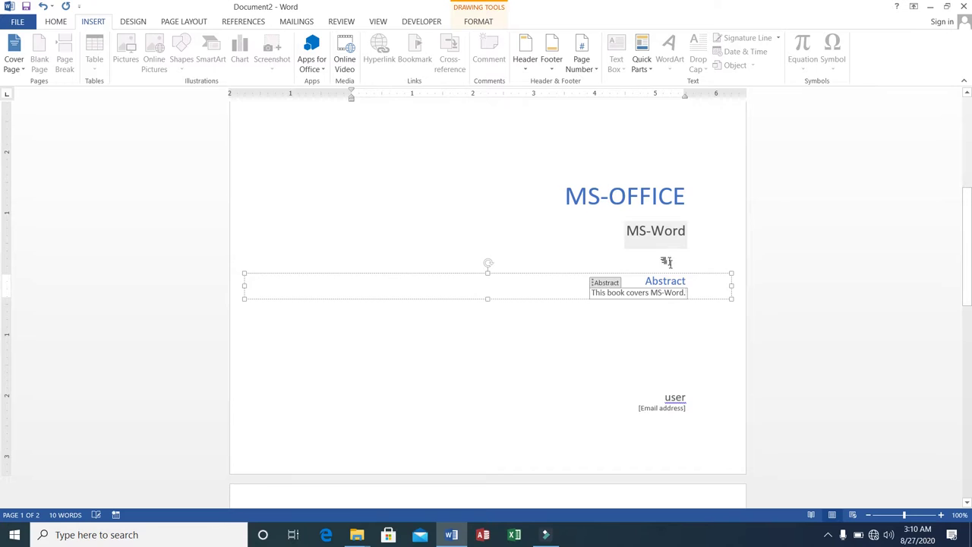
pyautogui.click(967, 147)
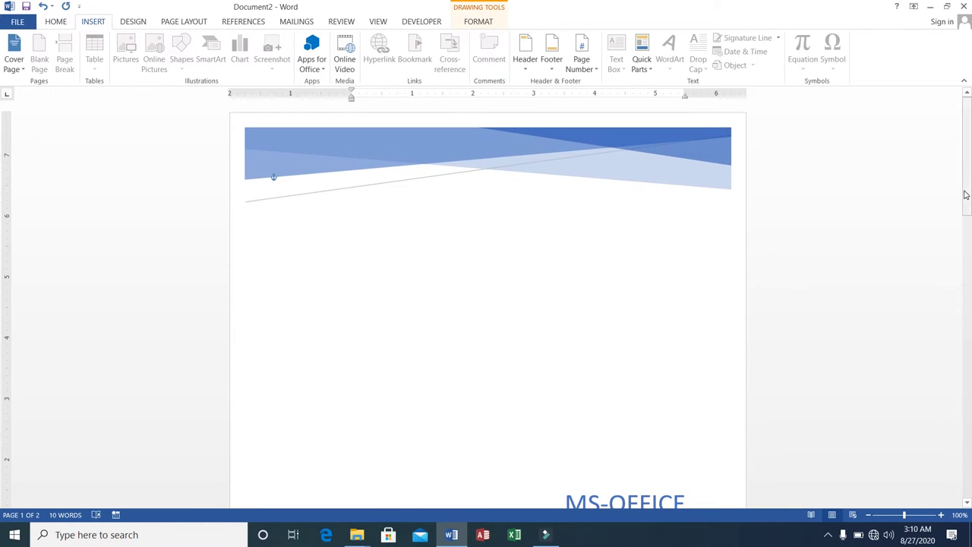
pyautogui.moveTo(965, 166); pyautogui.dragTo(949, 268)
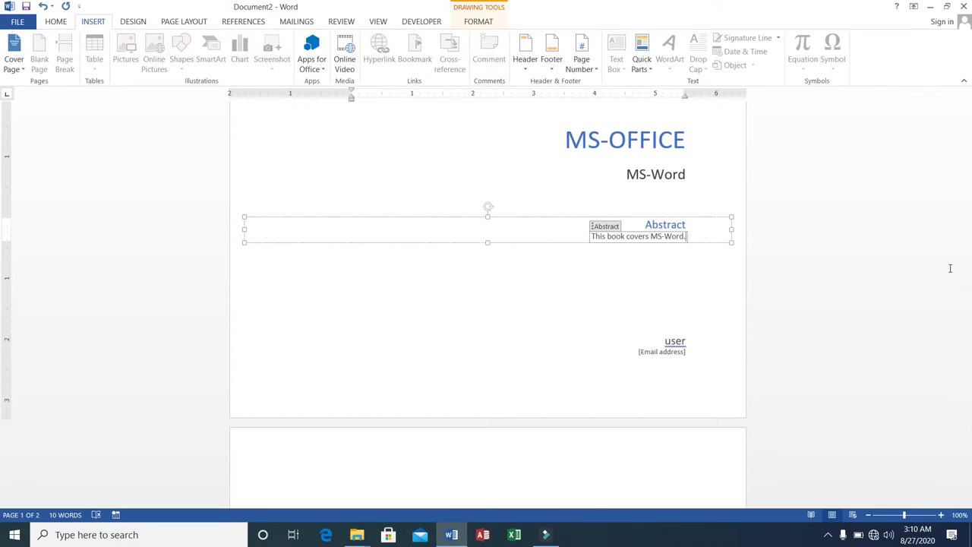
# Step: Replace the cover's author name and fill in the author's e-mail address
pyautogui.click(681, 338)
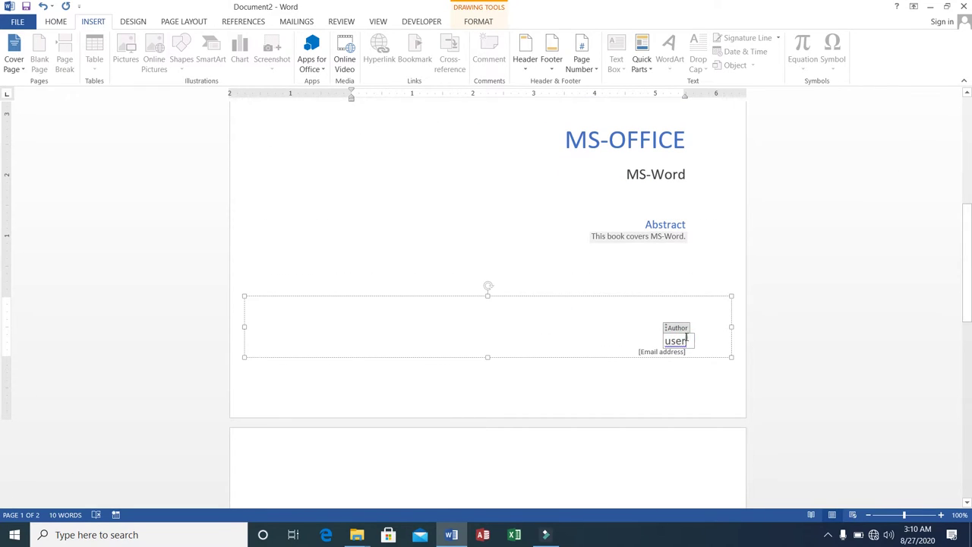
pyautogui.press('BackSpace')
pyautogui.press('BackSpace')
pyautogui.press('BackSpace')
pyautogui.press('BackSpace')
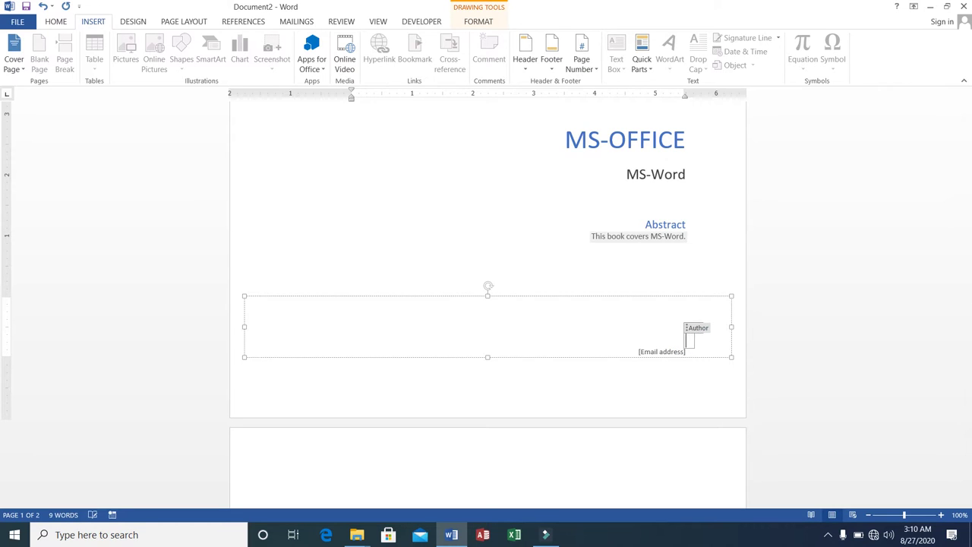
pyautogui.write('Ali')
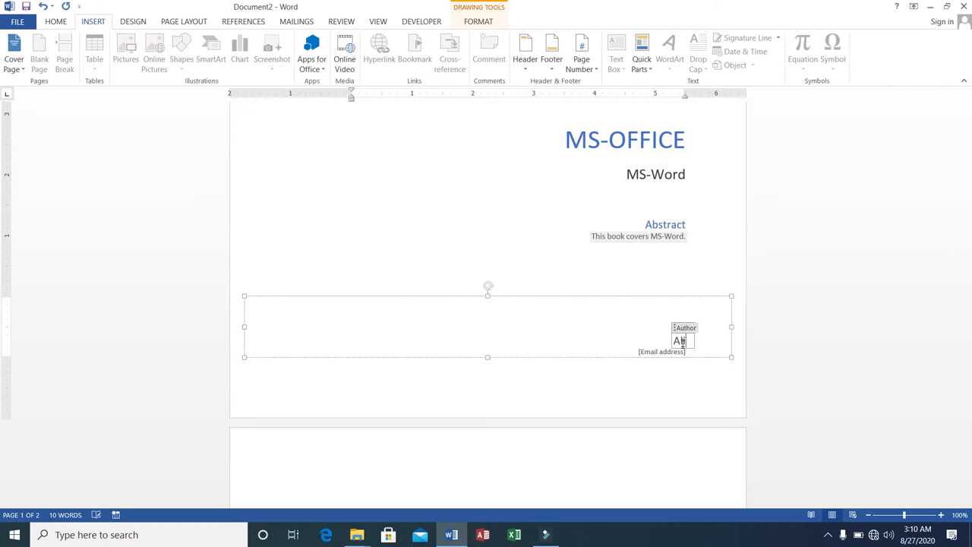
pyautogui.click(683, 352)
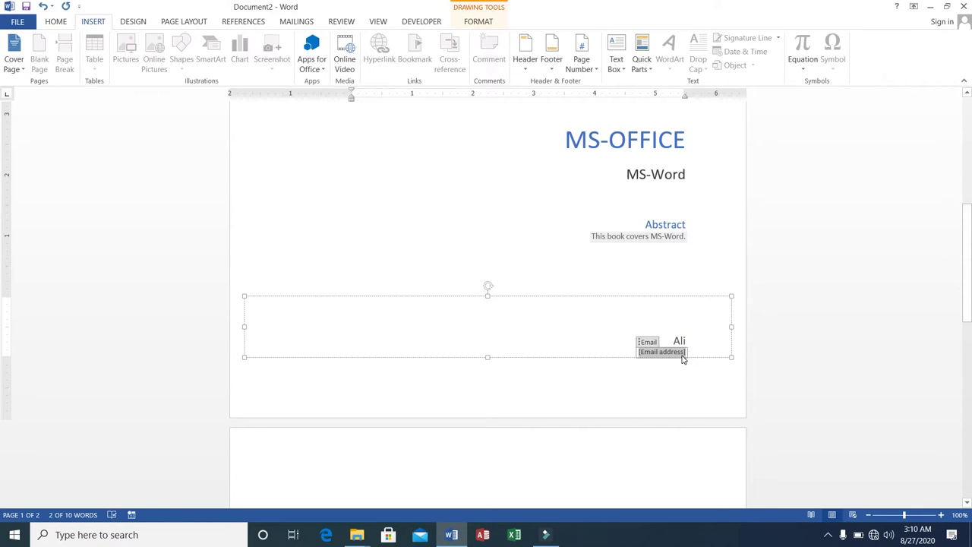
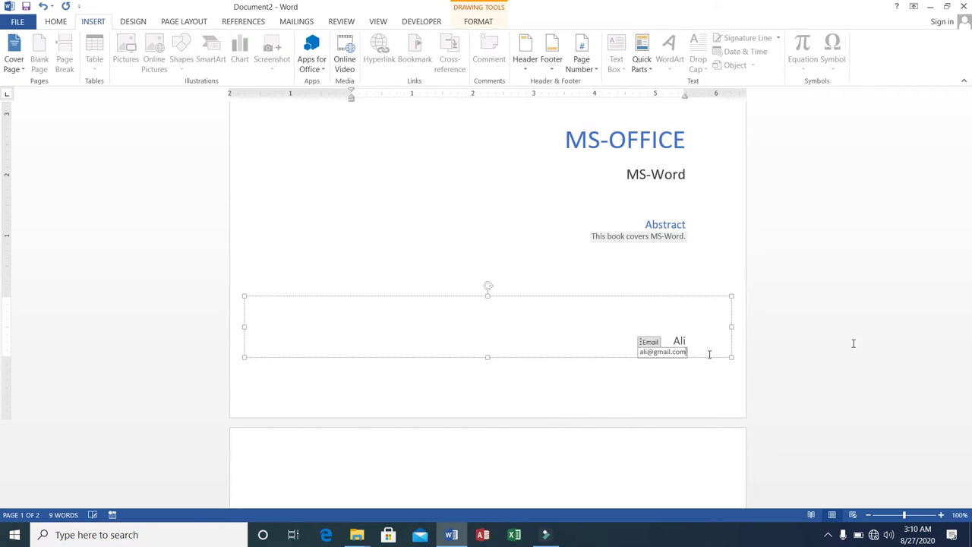
pyautogui.moveTo(966, 260); pyautogui.dragTo(943, 240)
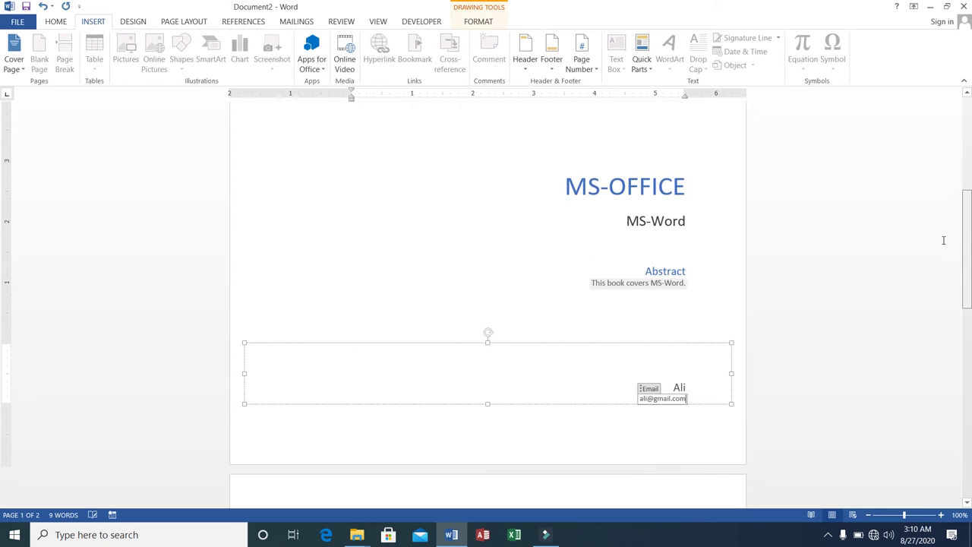
# Step: Switch the cover page to the Banded design
pyautogui.click(23, 70)
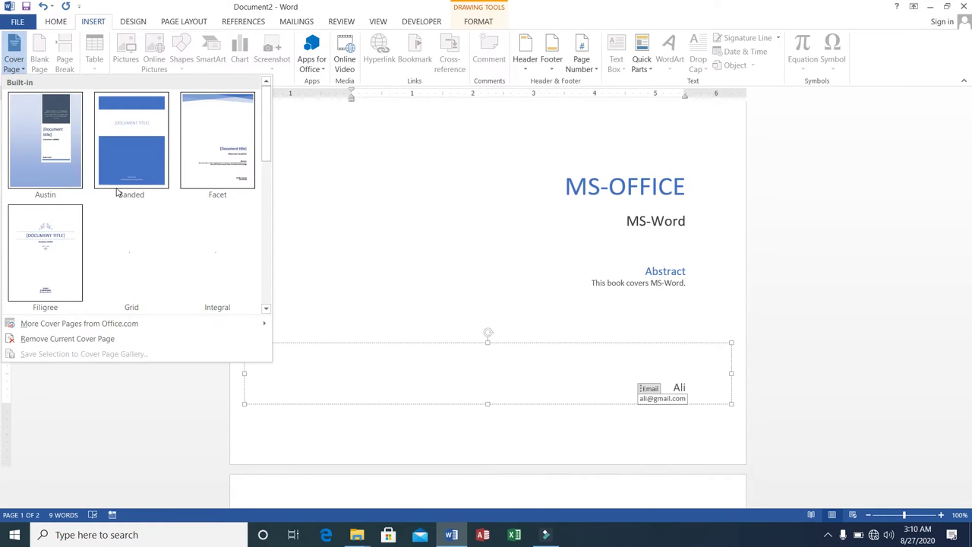
pyautogui.click(118, 182)
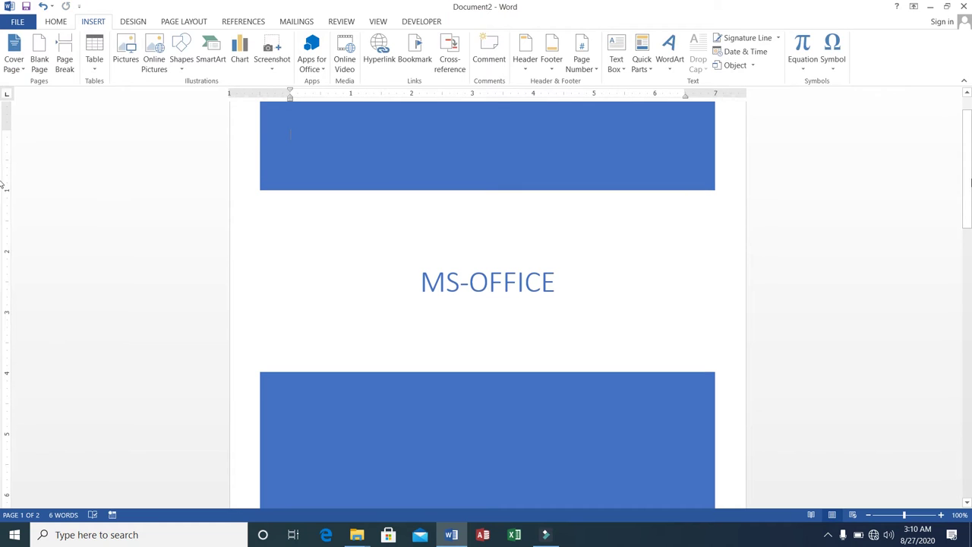
pyautogui.moveTo(970, 139); pyautogui.dragTo(967, 225)
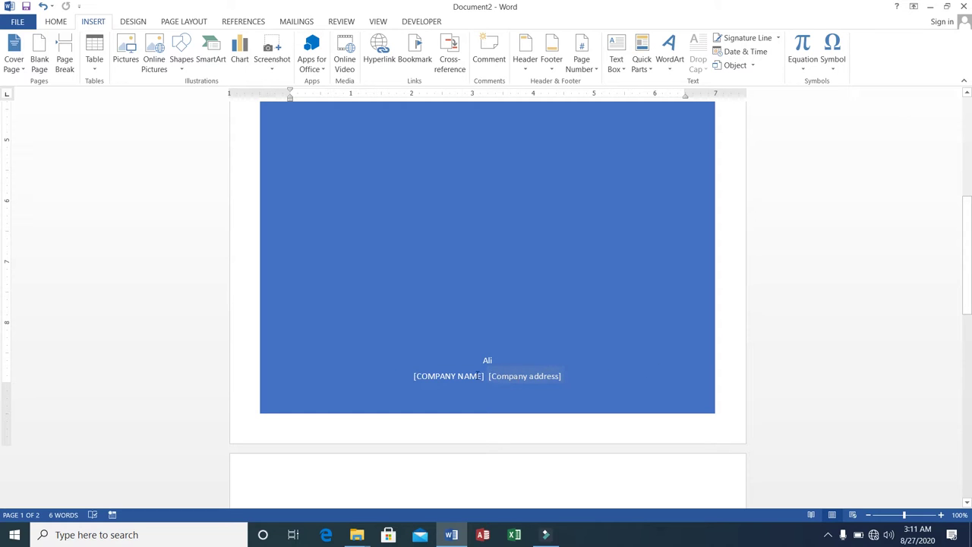
# Step: Enter company name GTI and the company's address in the cover's placeholders
pyautogui.click(474, 374)
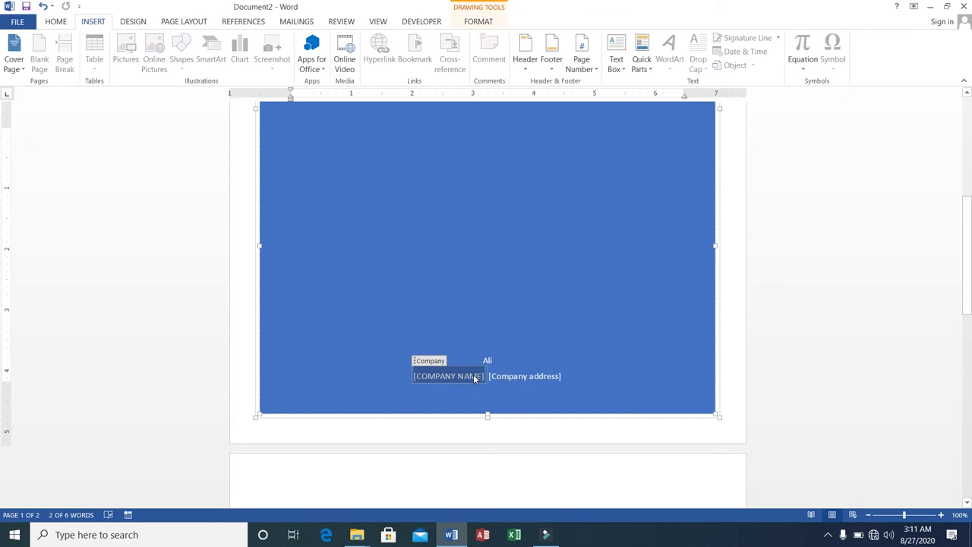
pyautogui.write('GTI')
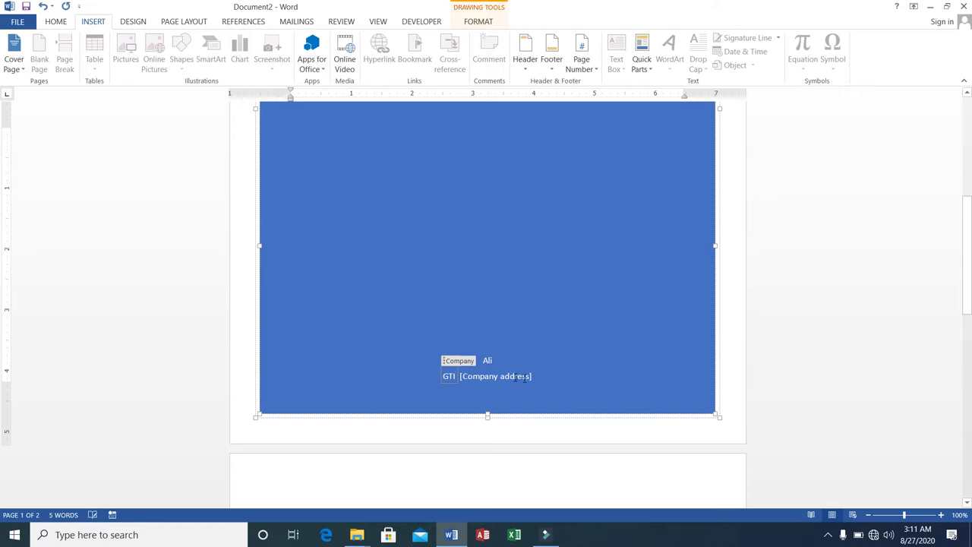
pyautogui.click(514, 377)
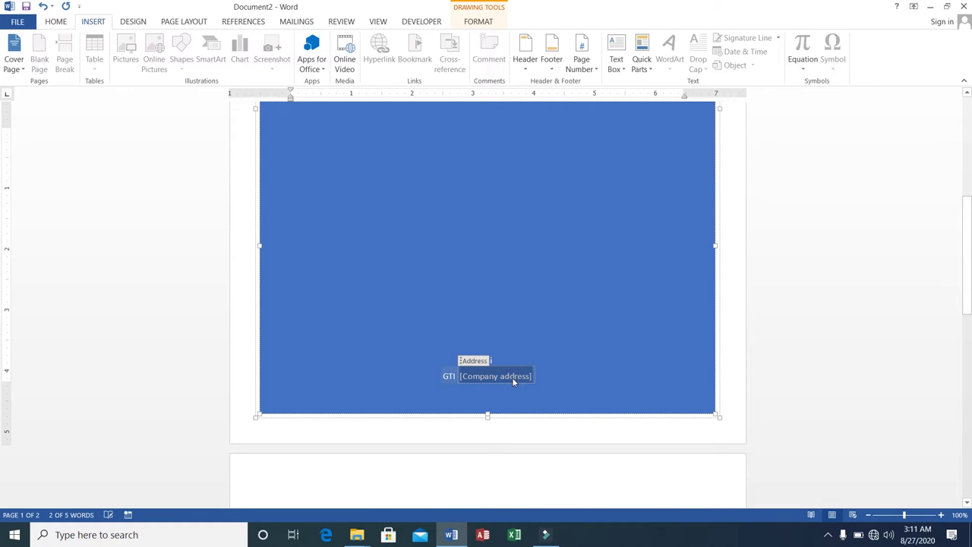
pyautogui.write('Sadd')
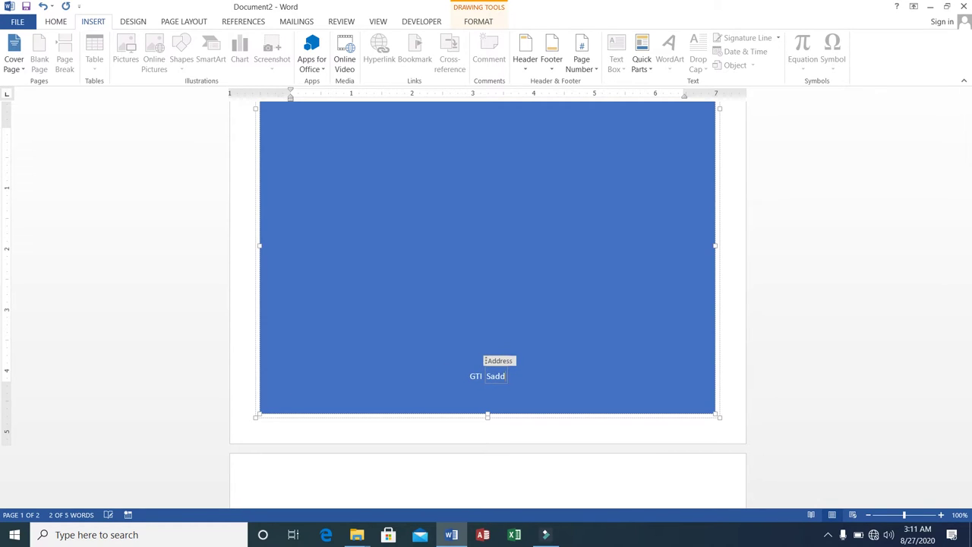
pyautogui.write('er, Rwal')
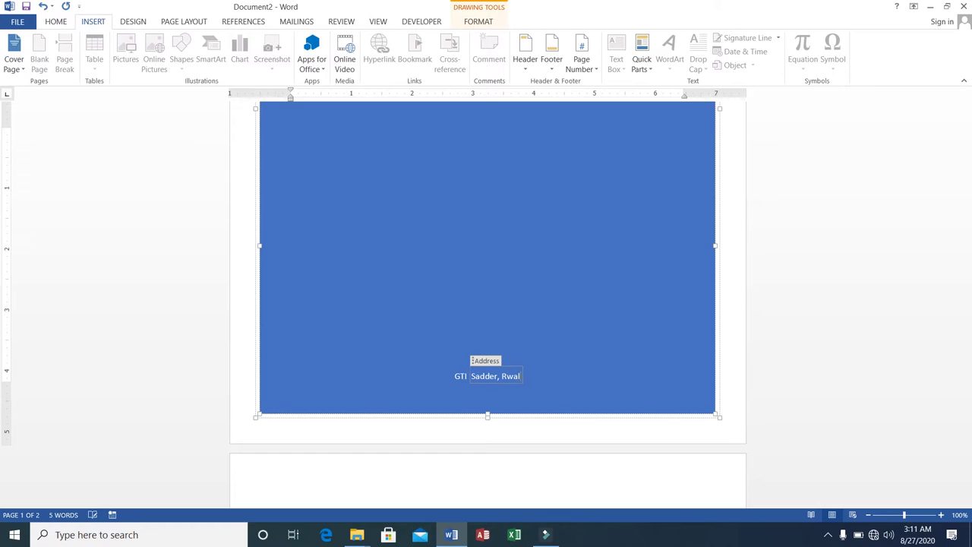
pyautogui.write('pindi')
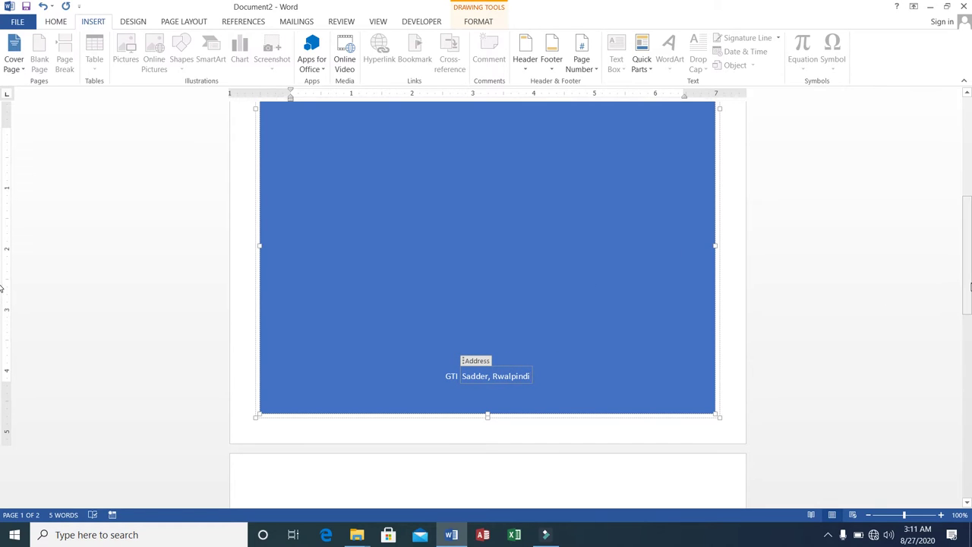
pyautogui.moveTo(963, 236); pyautogui.dragTo(961, 141)
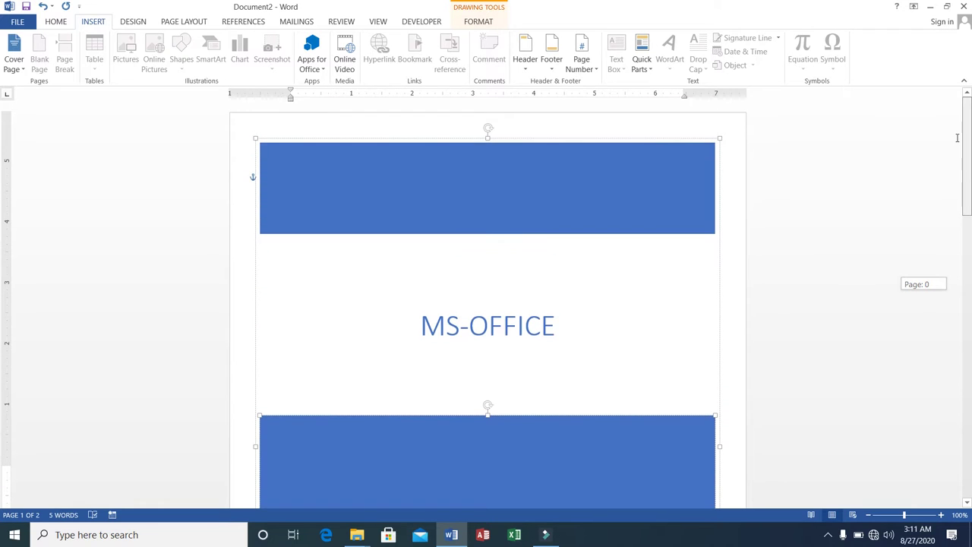
# Step: Replace the cover with the Integral design showing the tree-lined road photo
pyautogui.click(15, 64)
pyautogui.click(194, 240)
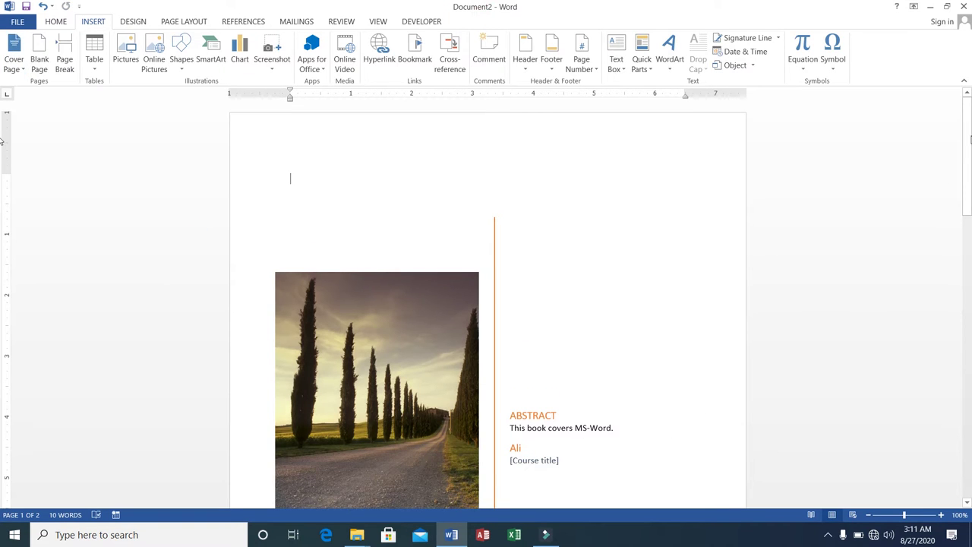
pyautogui.moveTo(968, 134); pyautogui.dragTo(965, 170)
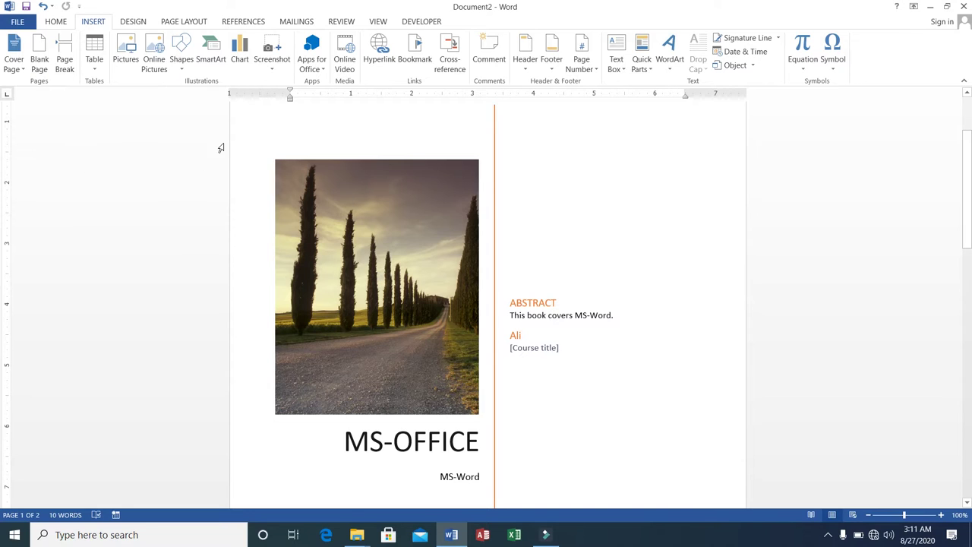
pyautogui.moveTo(970, 250); pyautogui.dragTo(969, 177)
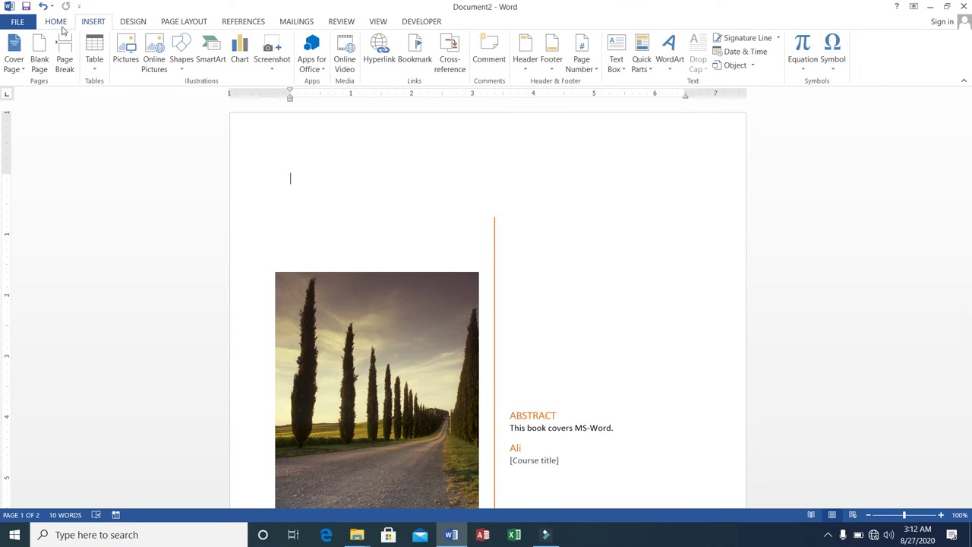
# Step: Undo back to the Banded cover, then select all and delete the cover text
pyautogui.click(44, 7)
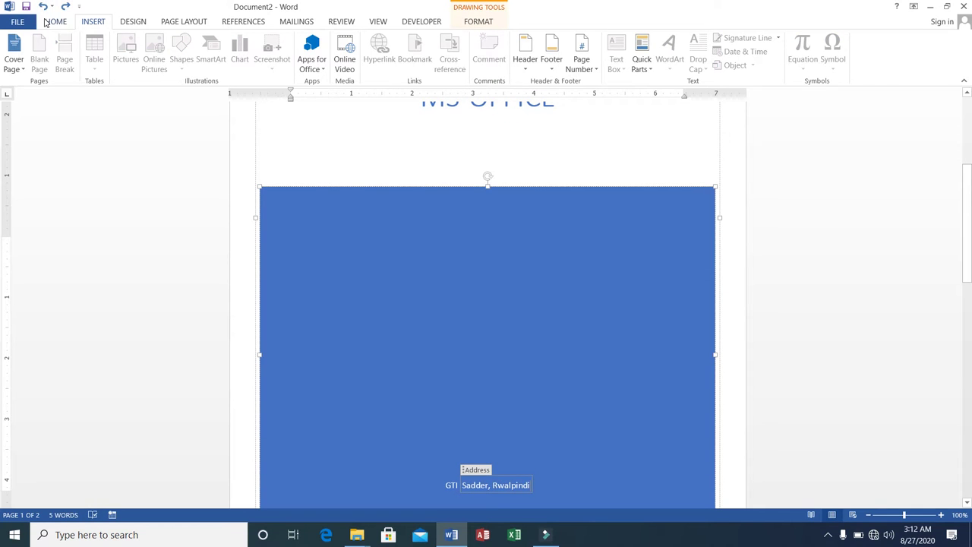
pyautogui.click(46, 22)
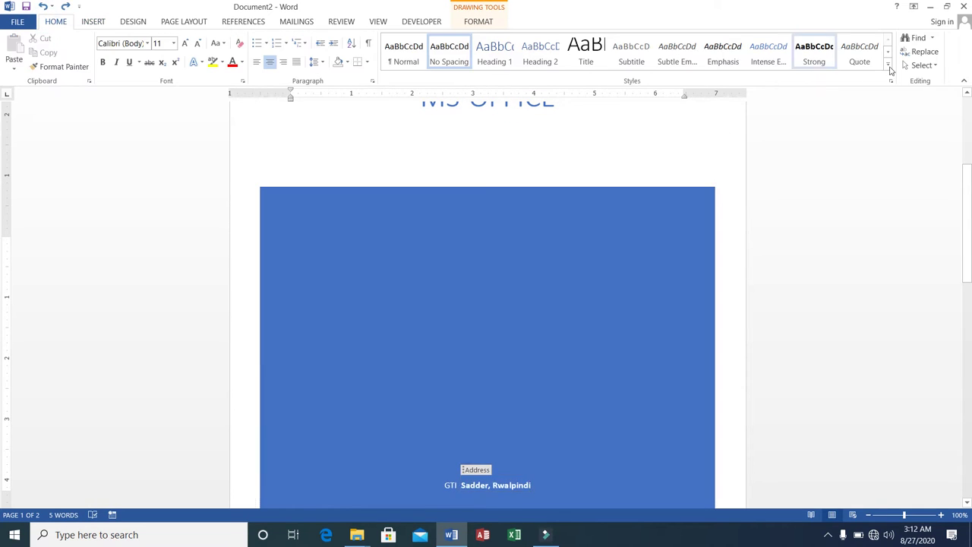
pyautogui.click(920, 66)
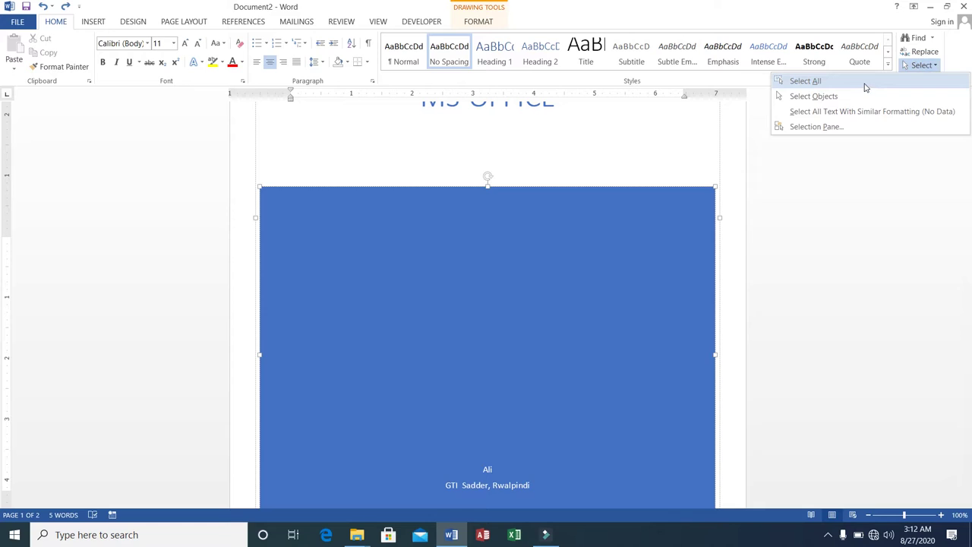
pyautogui.click(864, 86)
pyautogui.press('Delete')
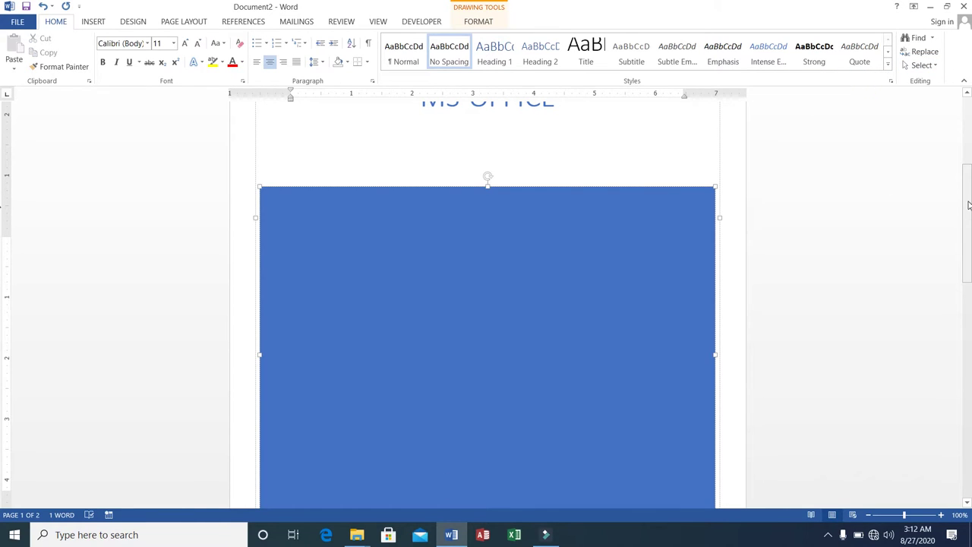
# Step: Select the whole cover shape group and cut it off the first page
pyautogui.moveTo(969, 205); pyautogui.dragTo(969, 139)
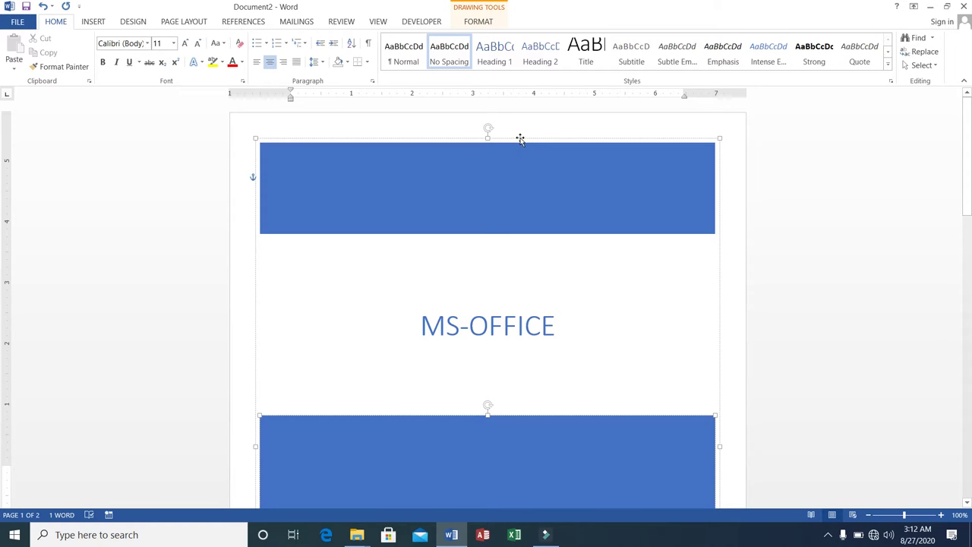
pyautogui.click(520, 139)
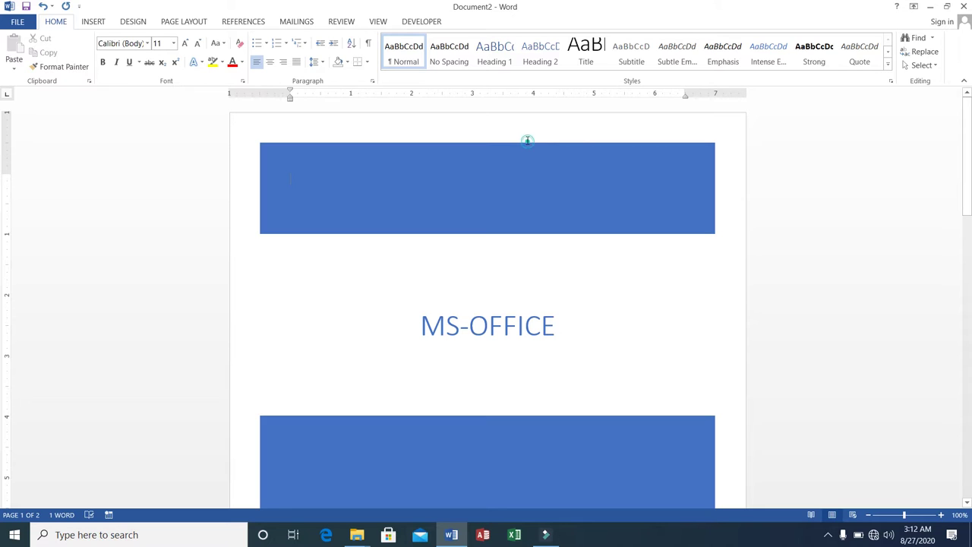
pyautogui.click(512, 202)
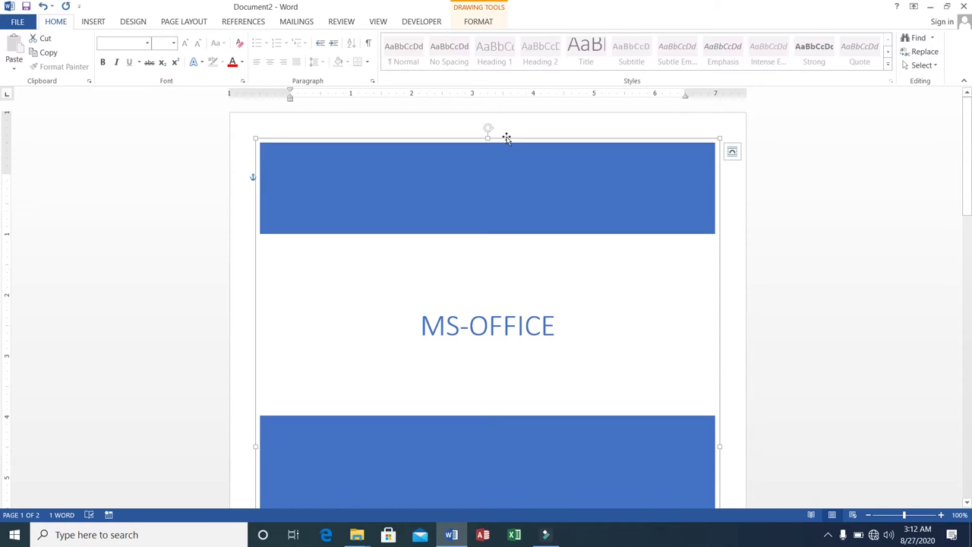
pyautogui.rightClick(507, 139)
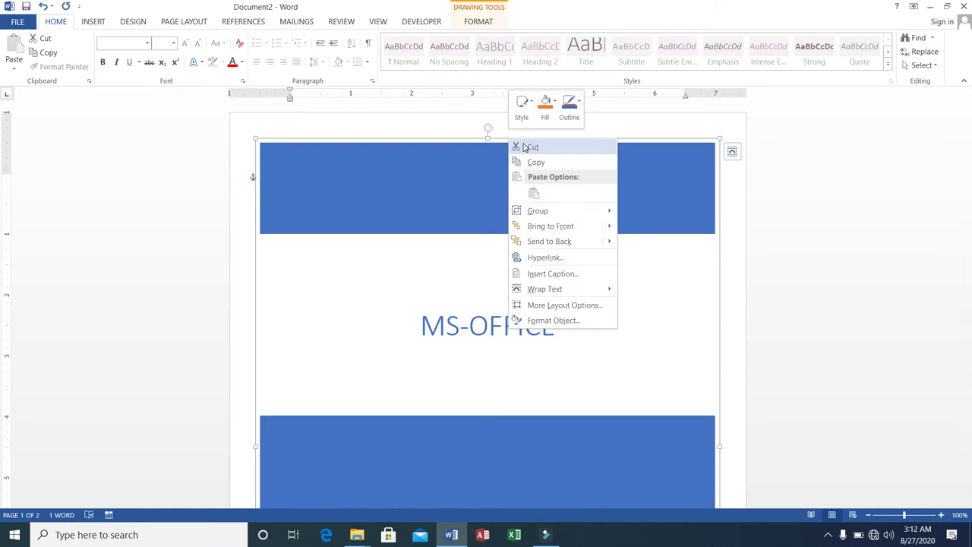
pyautogui.click(532, 147)
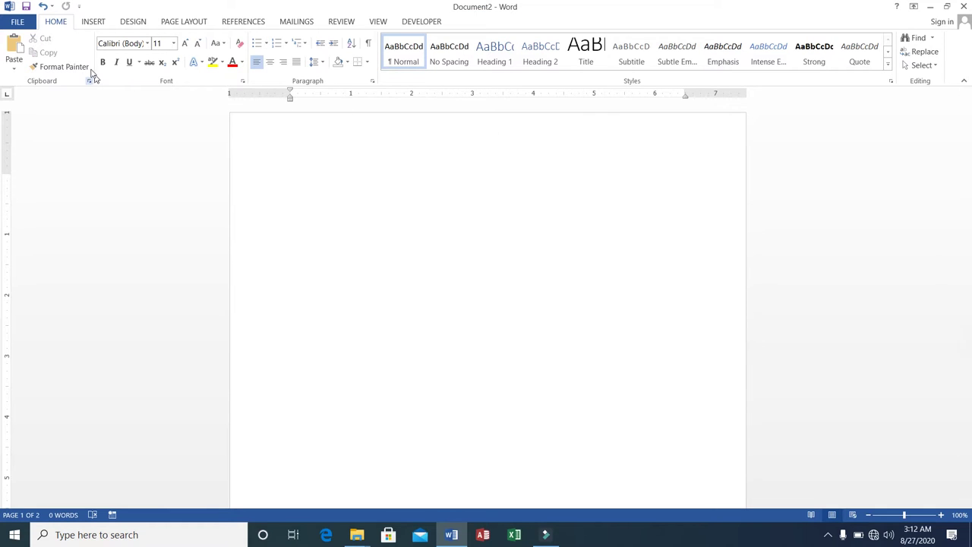
# Step: Paste and remove the cut content, then set the font colour to black
pyautogui.click(97, 22)
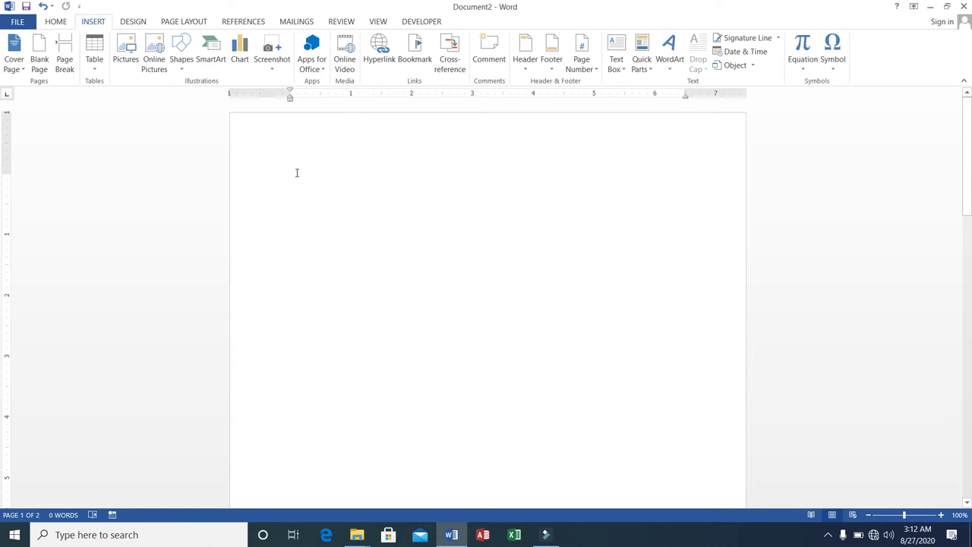
pyautogui.hotkey('ctrl', 'v')
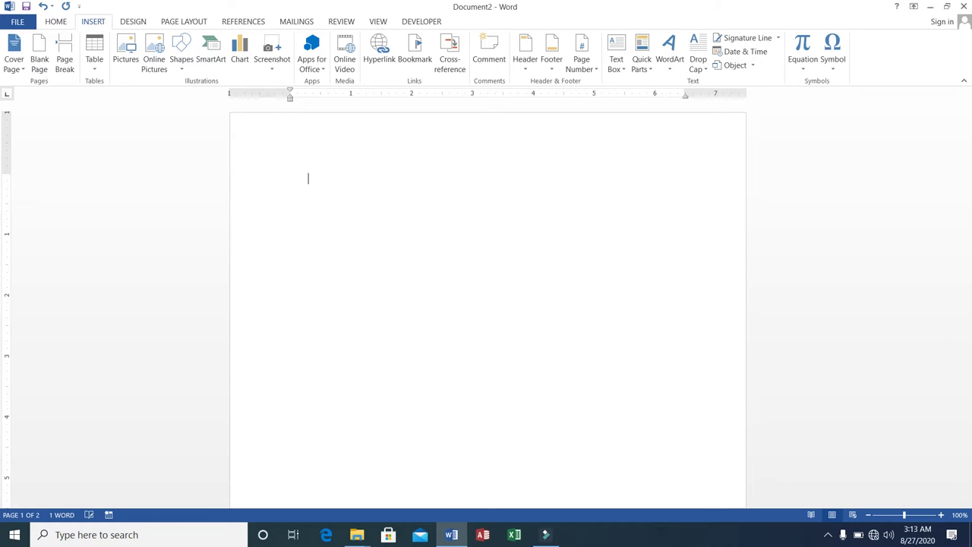
pyautogui.press('BackSpace')
pyautogui.press('BackSpace')
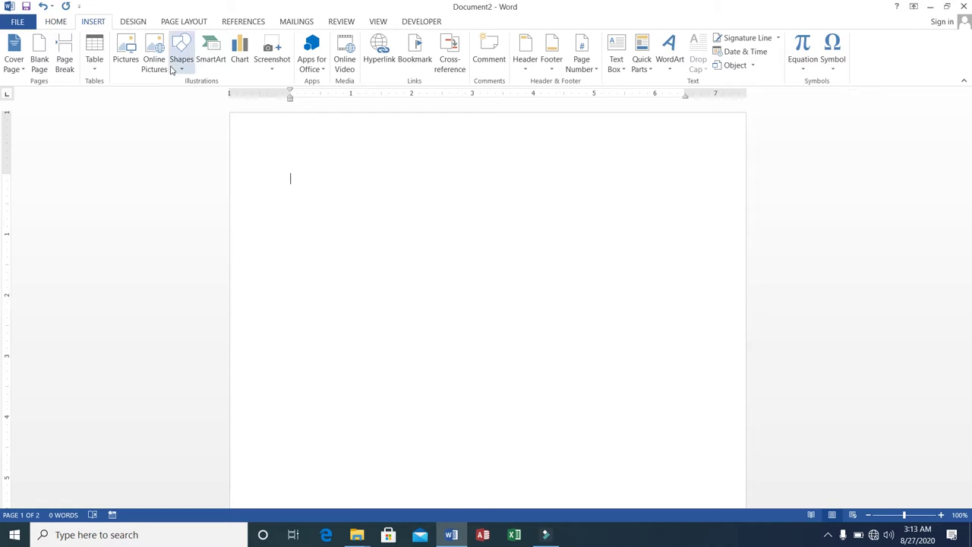
pyautogui.click(57, 23)
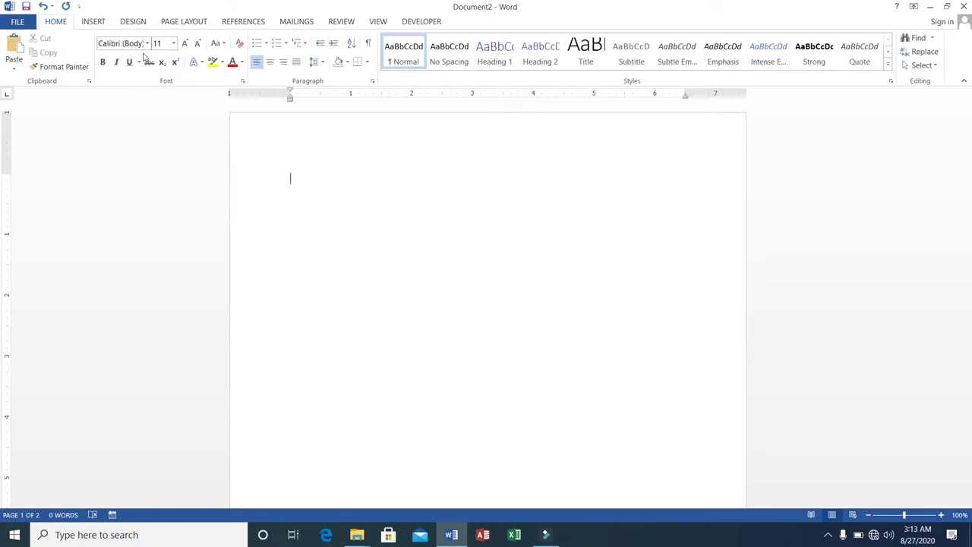
pyautogui.click(241, 62)
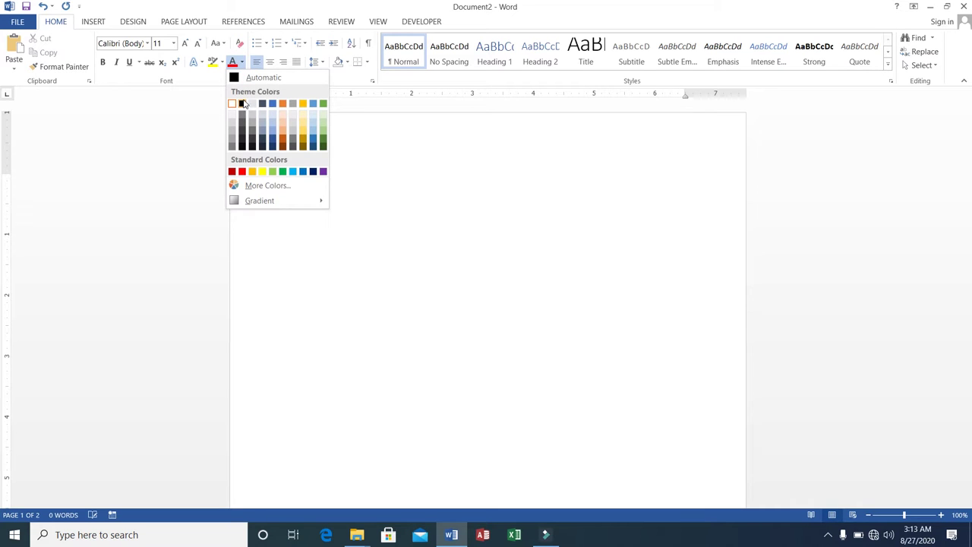
pyautogui.click(242, 103)
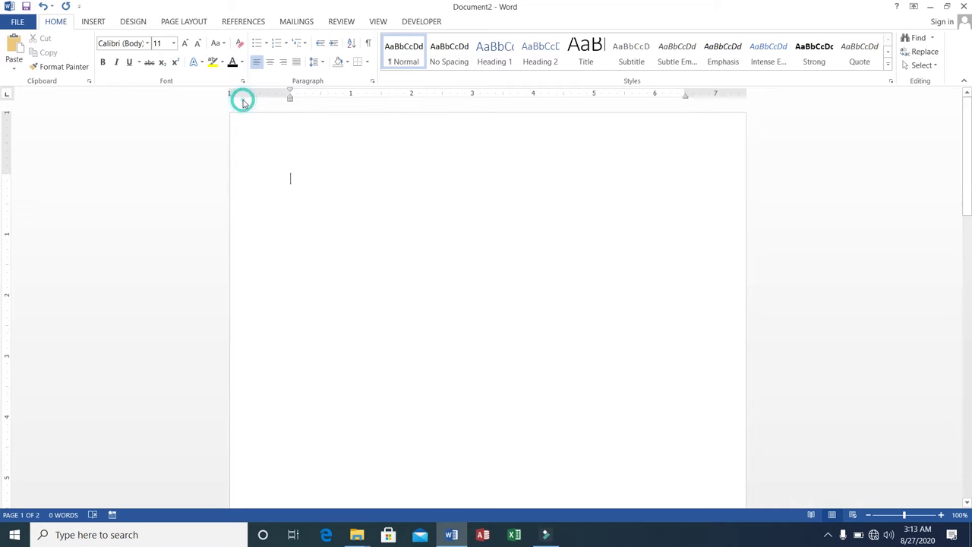
# Step: Type a gibberish line and 'ds f asd fa dsf ads f dsaf', then break to page 2
pyautogui.click(91, 22)
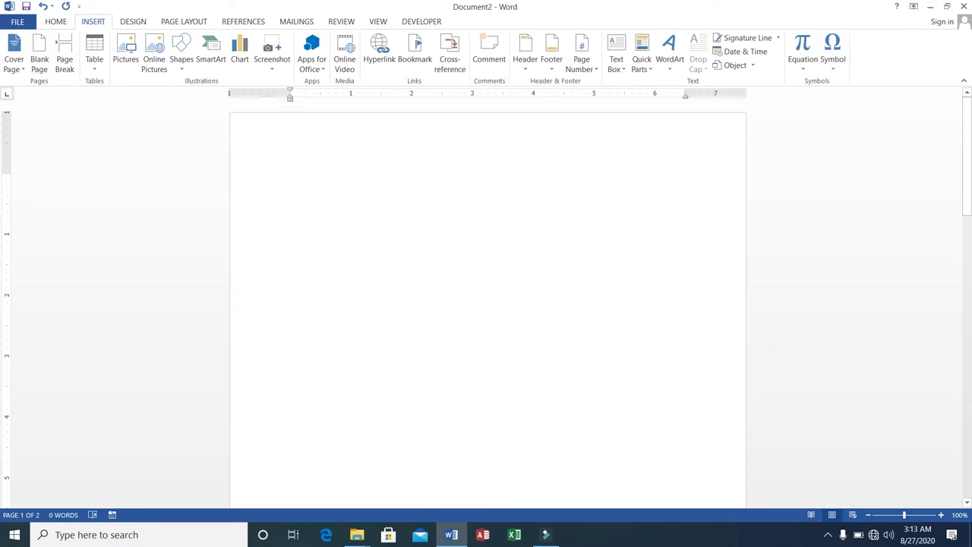
pyautogui.write('kjsdfhhsdjfhkdsjahfkjhkdsjfjhdsajhf')
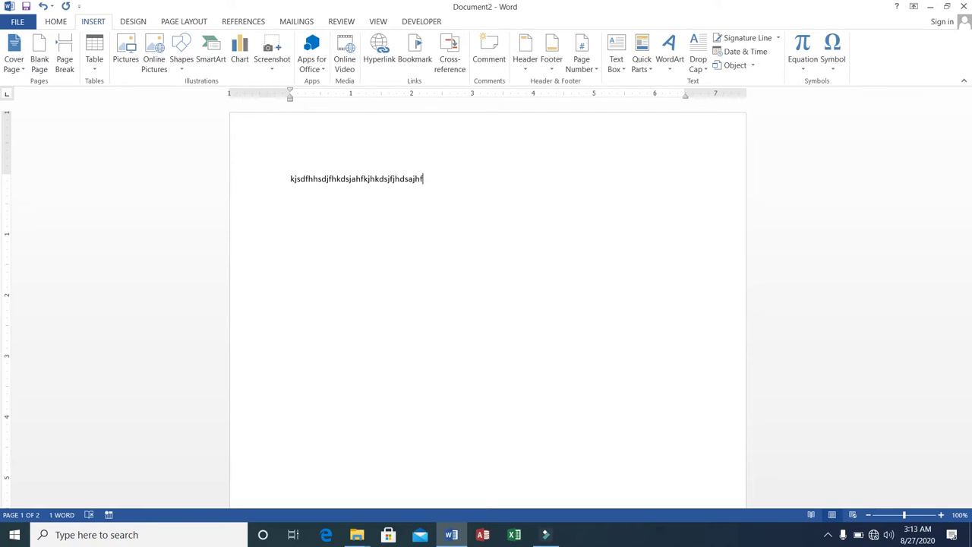
pyautogui.press('Return')
pyautogui.press('Return')
pyautogui.write('ds f asd fa dsf ads f dsaf')
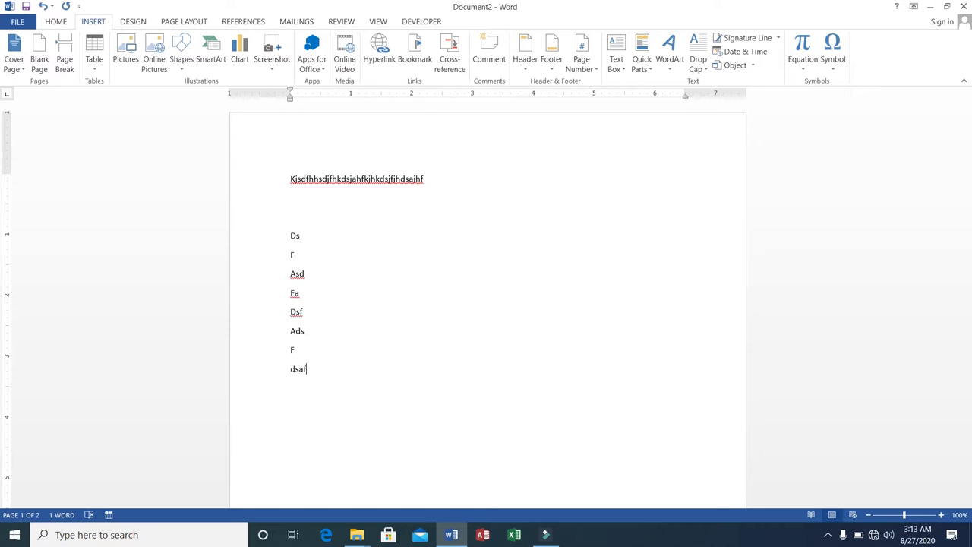
pyautogui.press('Return')
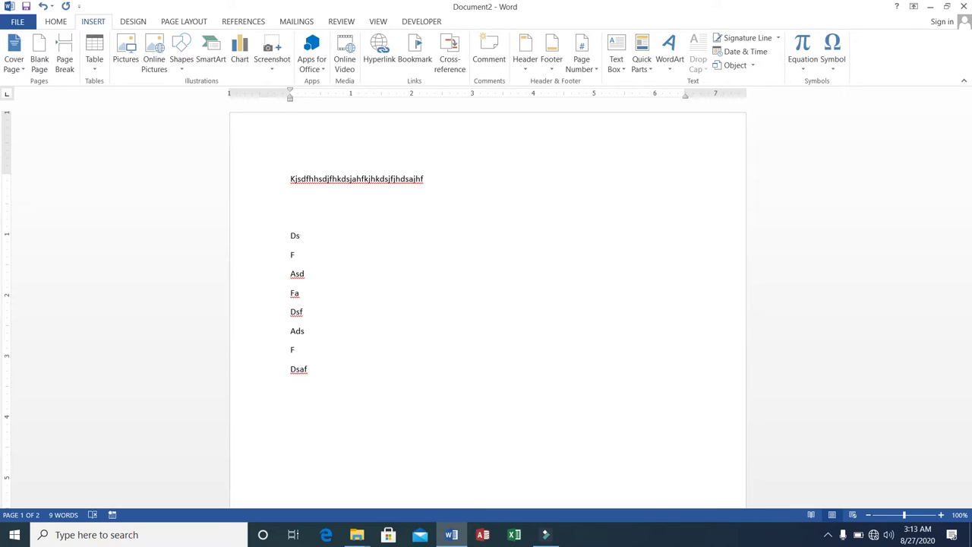
pyautogui.hotkey('ctrl', 'Return')
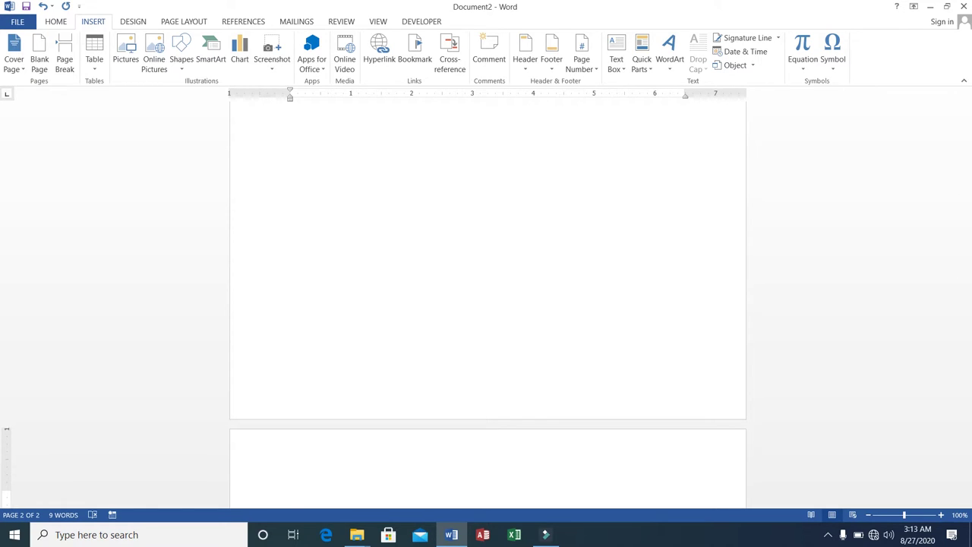
# Step: Add blank lines and more page breaks until the document runs to five pages
pyautogui.press('Return')
pyautogui.press('Return')
pyautogui.press('Return')
pyautogui.press('Return')
pyautogui.press('Return')
pyautogui.press('Return')
pyautogui.press('Return')
pyautogui.press('Return')
pyautogui.press('Return')
pyautogui.press('Return')
pyautogui.press('Return')
pyautogui.press('Return')
pyautogui.press('Return')
pyautogui.press('Return')
pyautogui.press('Return')
pyautogui.press('Return')
pyautogui.press('Return')
pyautogui.press('Return')
pyautogui.press('Return')
pyautogui.press('Return')
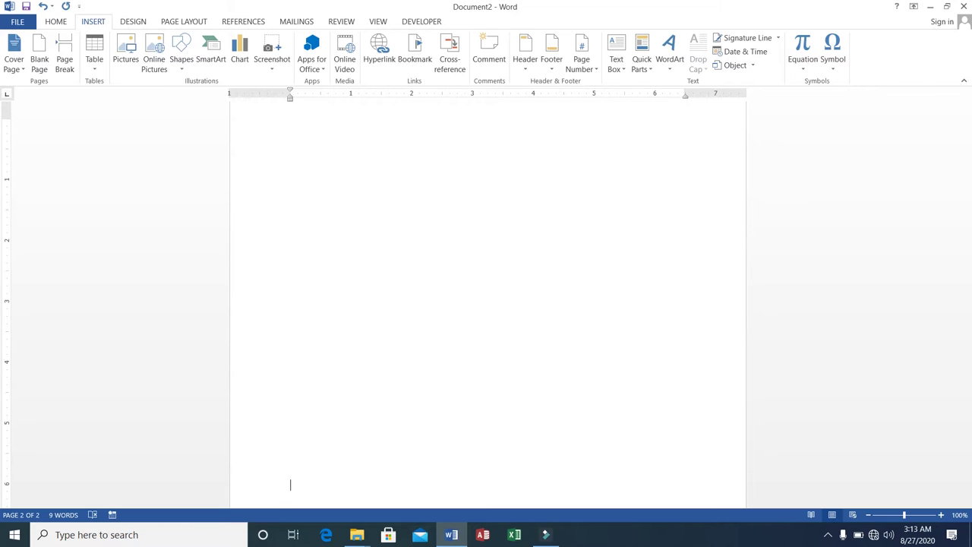
pyautogui.press('Return')
pyautogui.press('Return')
pyautogui.press('Return')
pyautogui.press('Return')
pyautogui.press('Return')
pyautogui.press('Return')
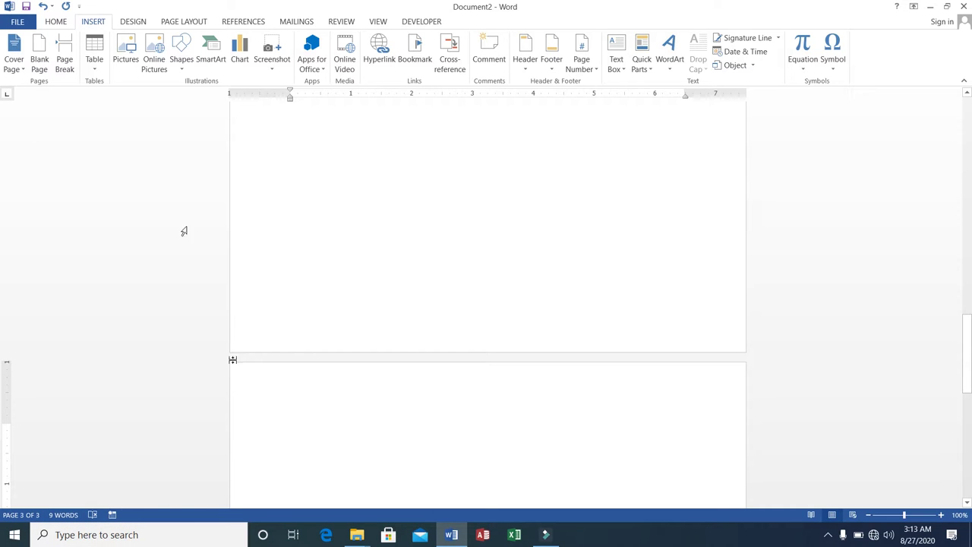
pyautogui.click(42, 67)
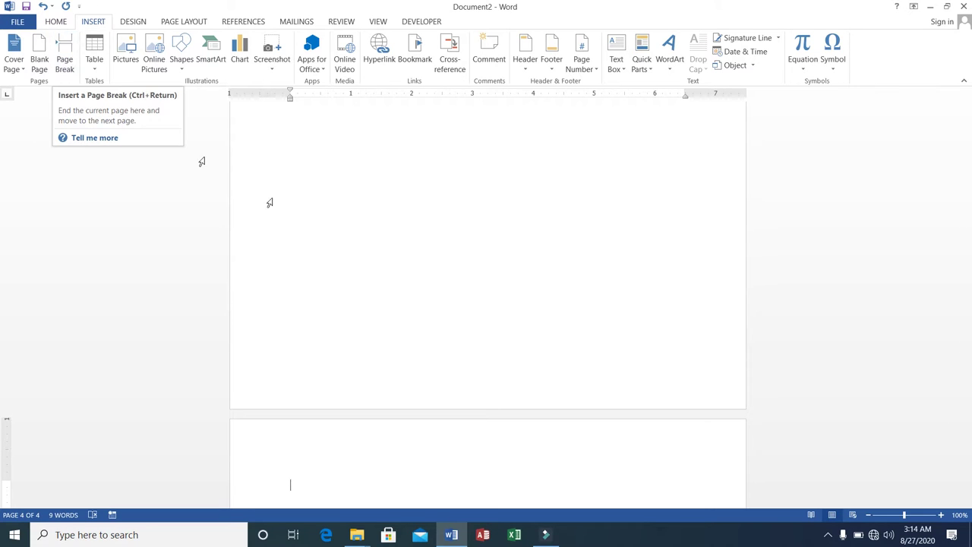
pyautogui.hotkey('ctrl', 'Return')
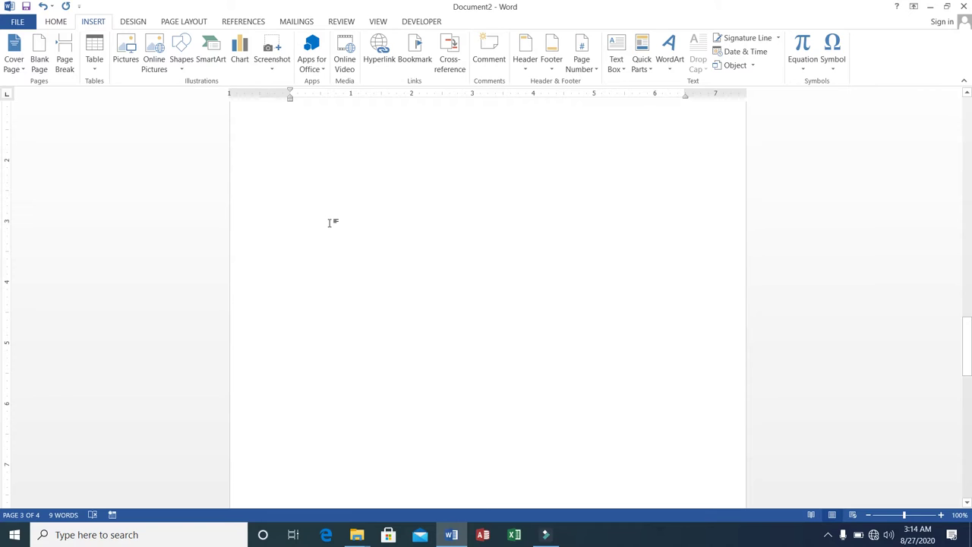
pyautogui.click(65, 64)
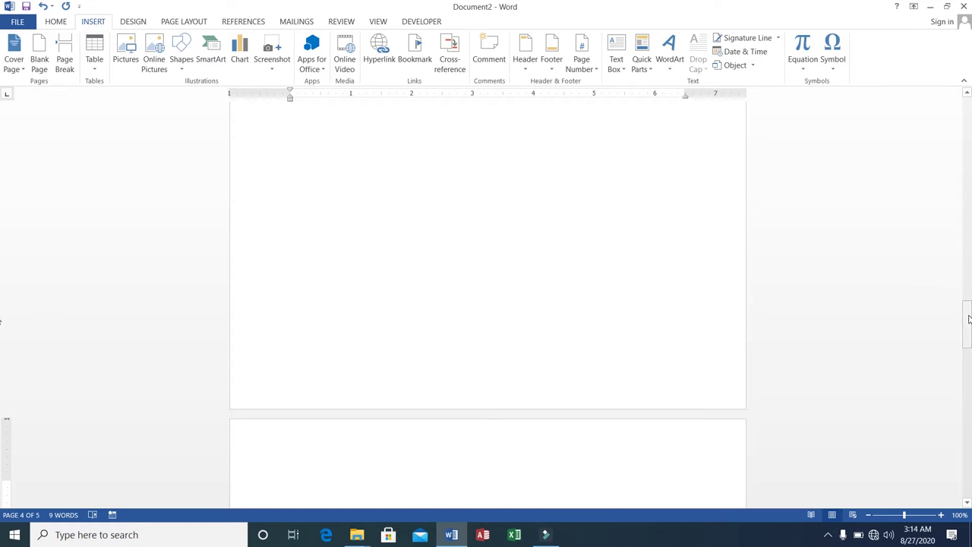
# Step: Delete all placeholder text with Ctrl+A and Delete, then bring up the table-size grid
pyautogui.moveTo(969, 319); pyautogui.dragTo(968, 114)
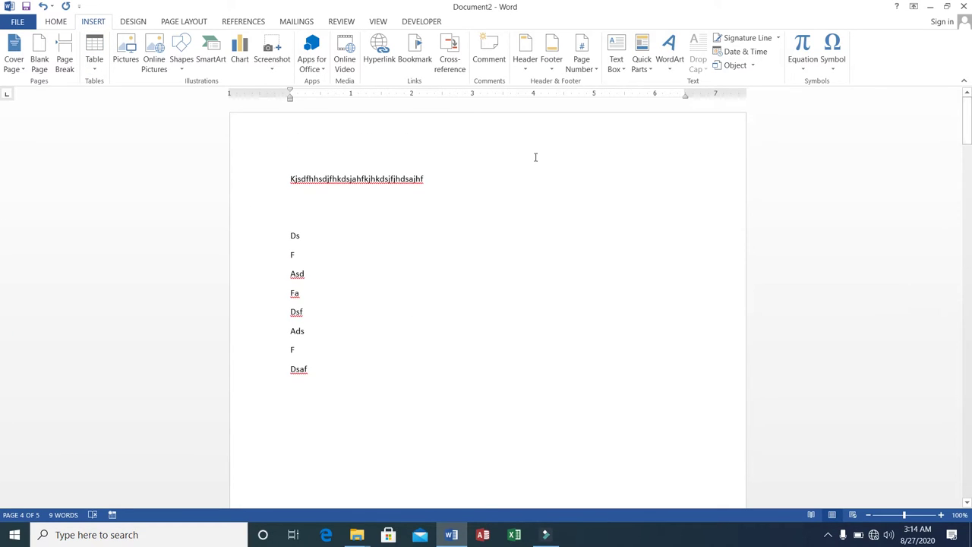
pyautogui.click(291, 178)
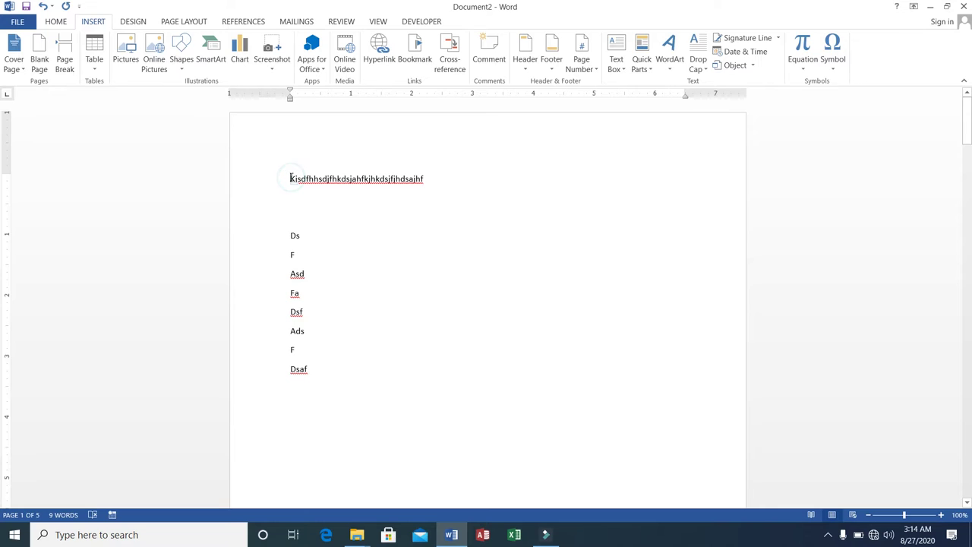
pyautogui.hotkey('ctrl', 'a')
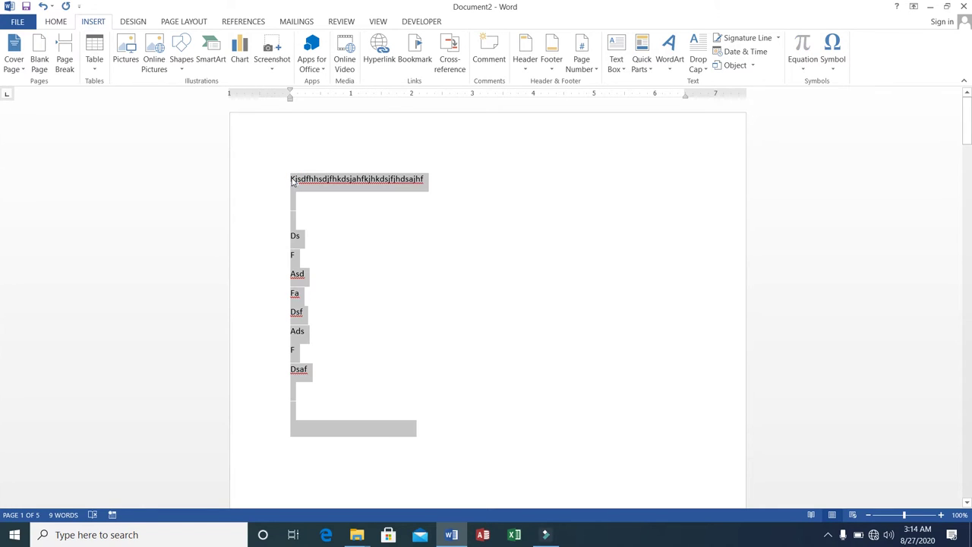
pyautogui.press('Delete')
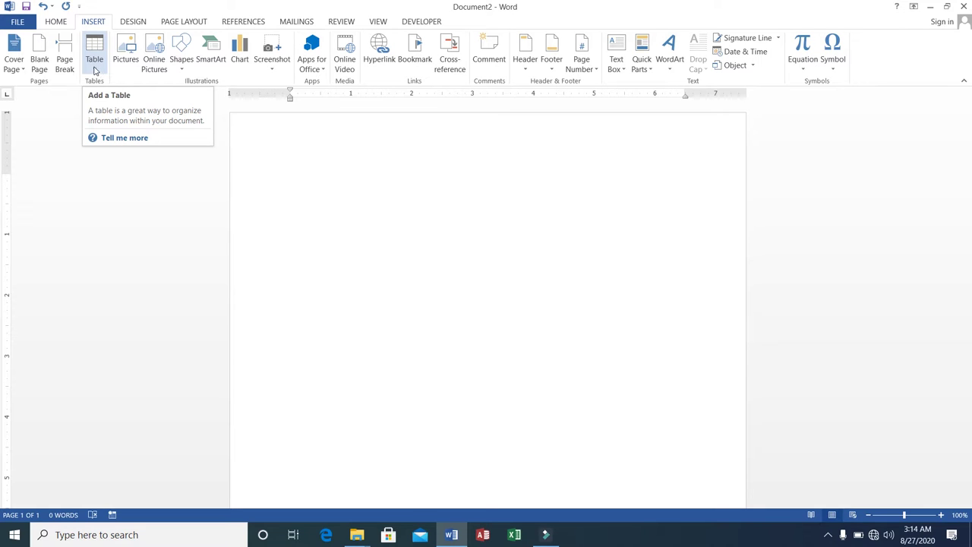
pyautogui.click(98, 71)
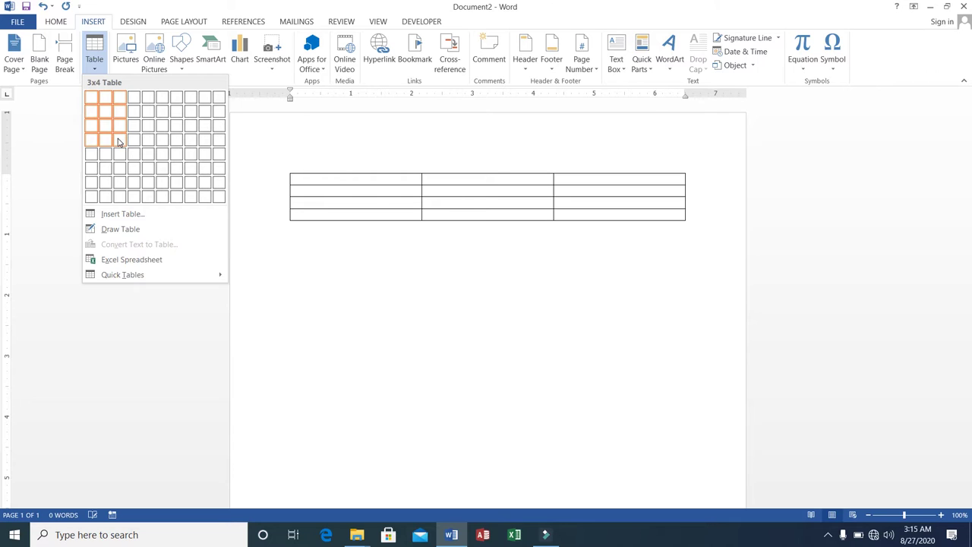
# Step: Insert a 3-column, 4-row table and type the Roll# and Name headers
pyautogui.click(118, 142)
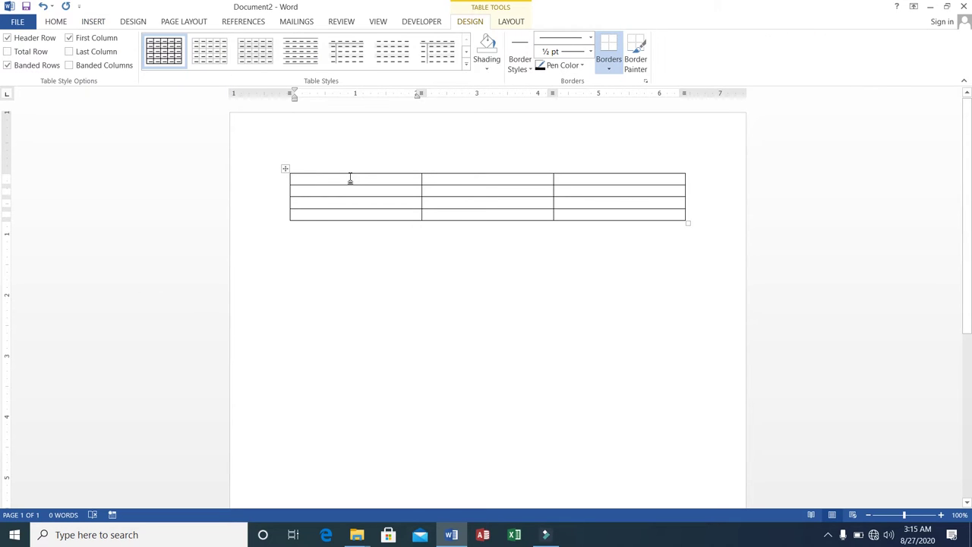
pyautogui.write('Roll#')
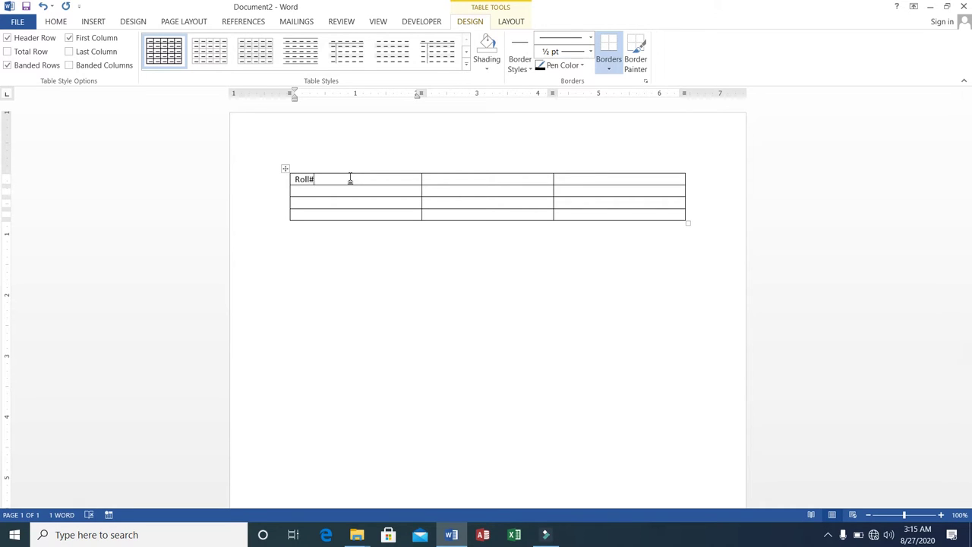
pyautogui.press('Tab')
pyautogui.write('Name')
pyautogui.press('Tab')
# Step: Enter roll number 100 and a sample name in the first data row
pyautogui.click(305, 188)
pyautogui.write('100')
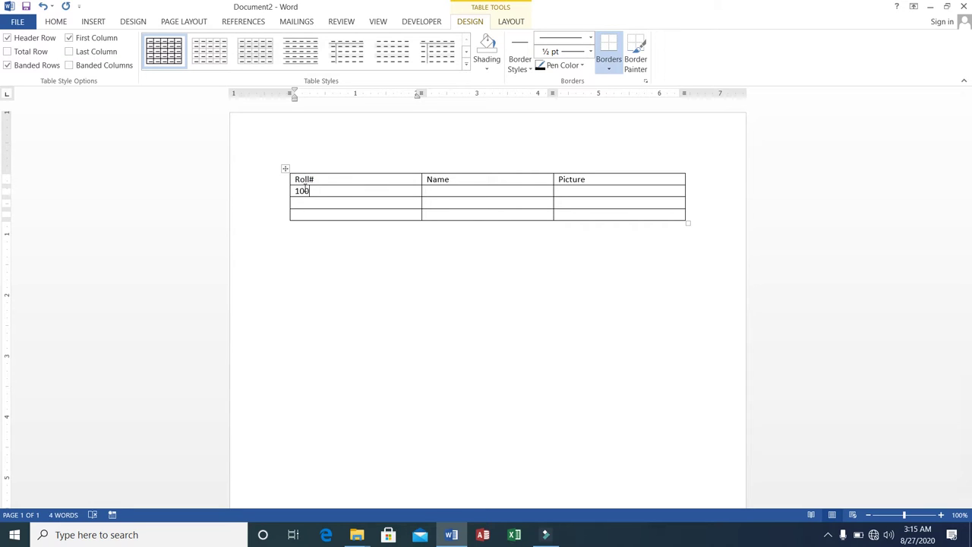
pyautogui.press('Tab')
pyautogui.write('Ali')
pyautogui.press('Tab')
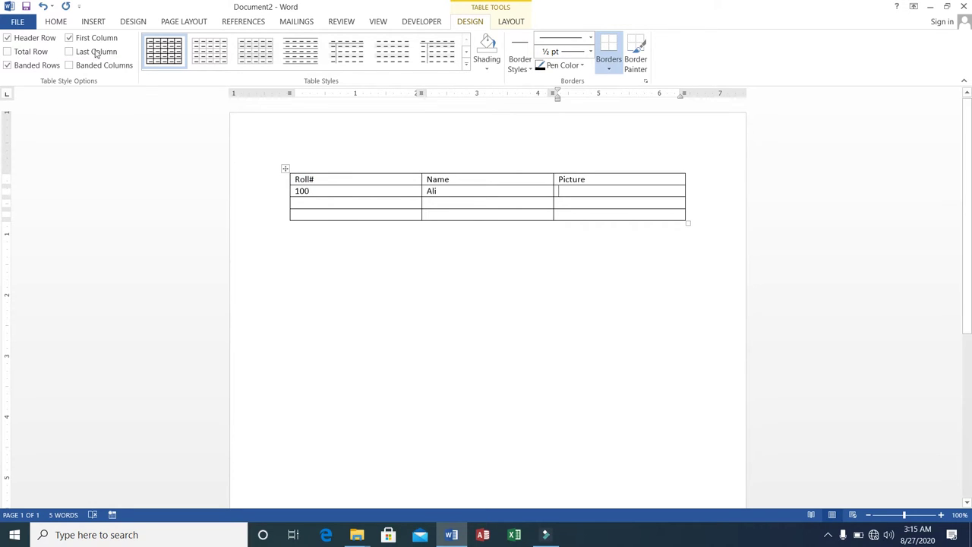
pyautogui.scroll(1, 92, 20)
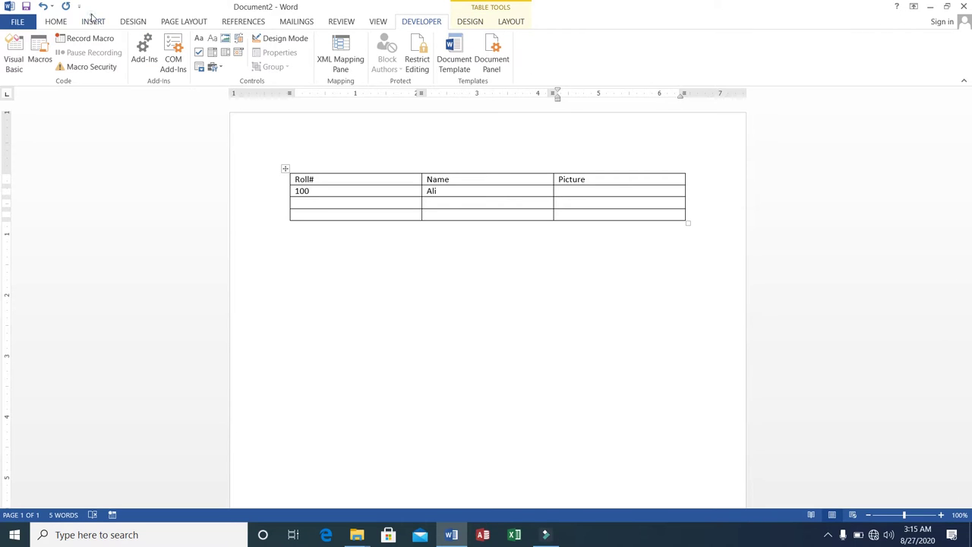
pyautogui.click(92, 21)
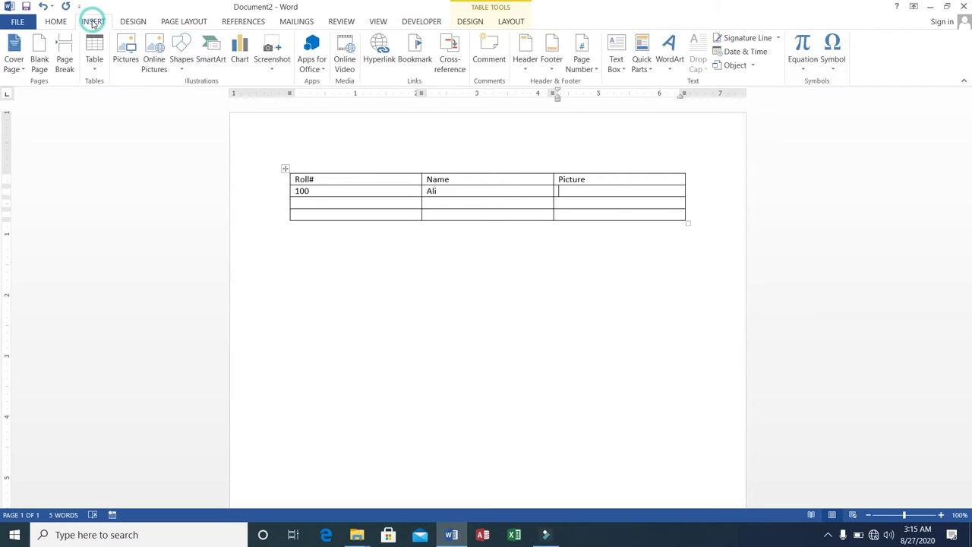
pyautogui.click(123, 61)
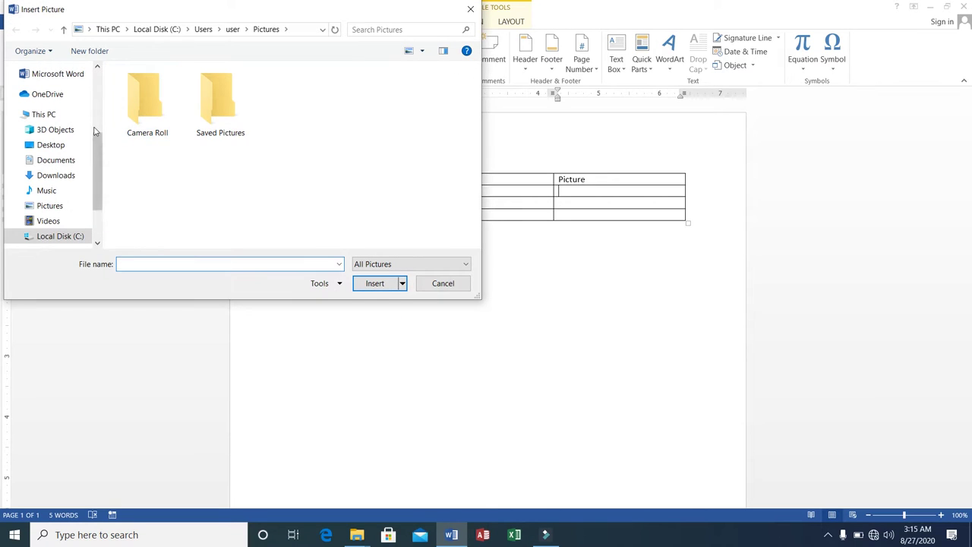
pyautogui.scroll(-1, 97, 147)
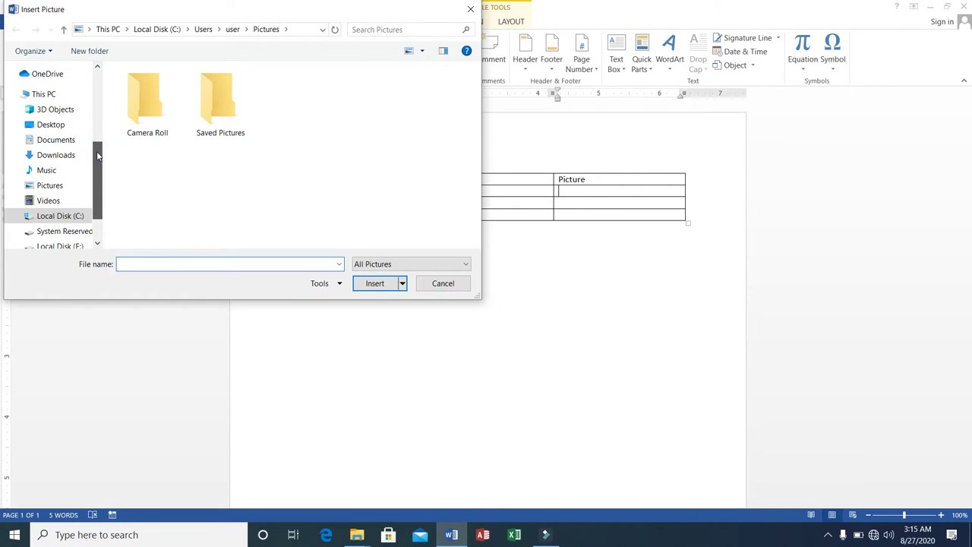
pyautogui.click(38, 190)
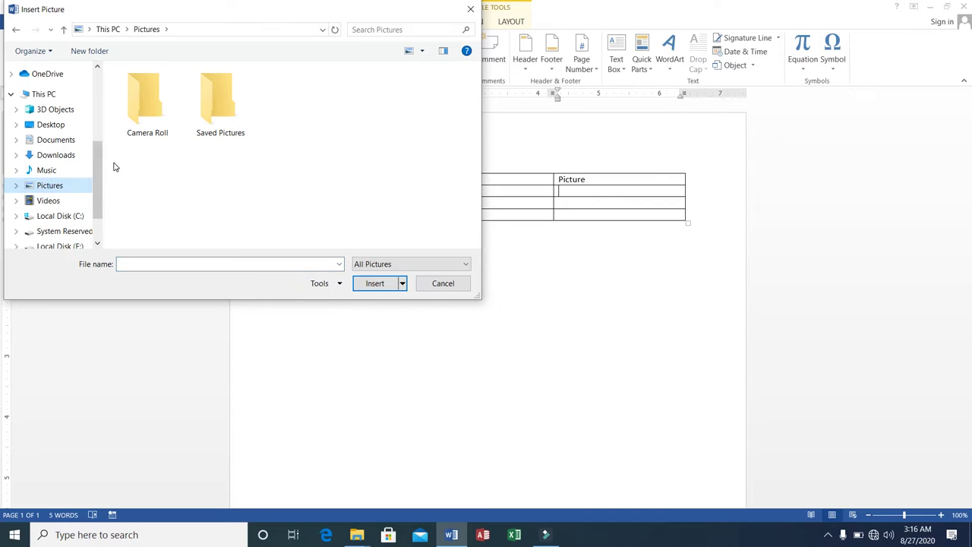
pyautogui.click(38, 185)
pyautogui.click(17, 186)
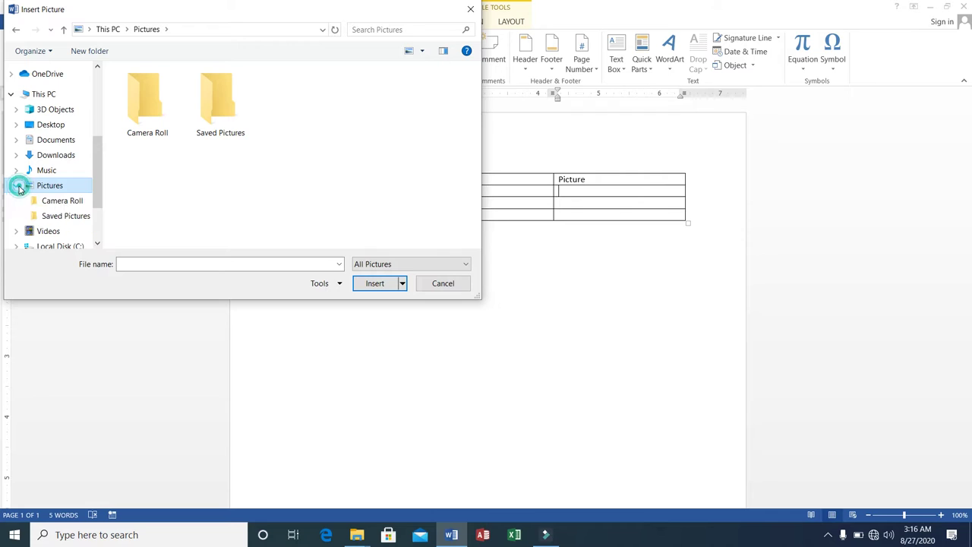
pyautogui.click(80, 219)
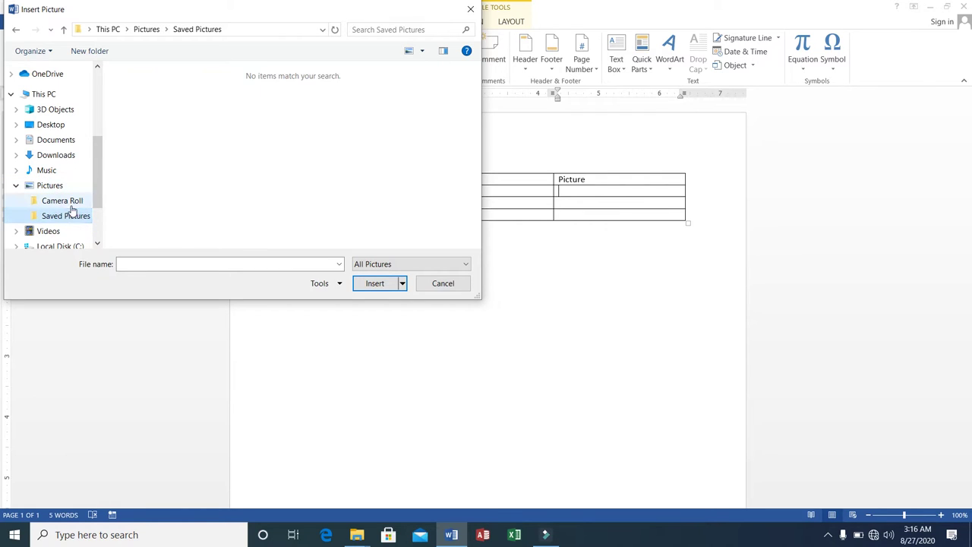
pyautogui.click(68, 202)
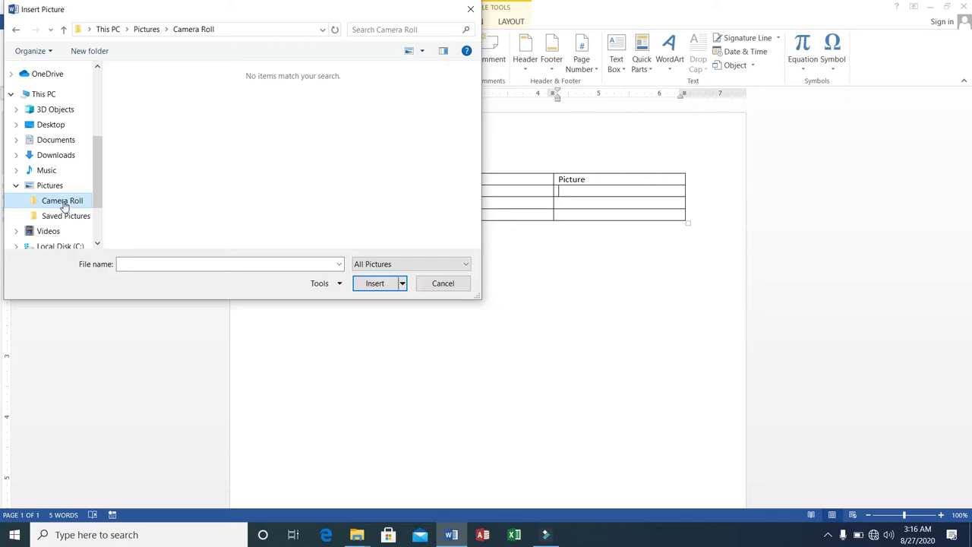
pyautogui.click(51, 187)
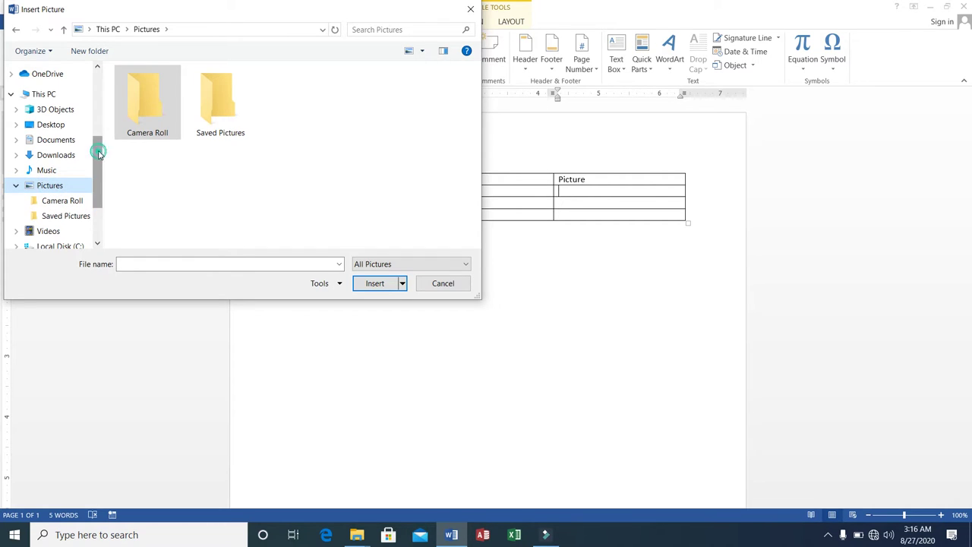
pyautogui.moveTo(97, 148)
pyautogui.mouseDown()
pyautogui.moveTo(97, 195)
pyautogui.moveTo(98, 135)
pyautogui.mouseUp()
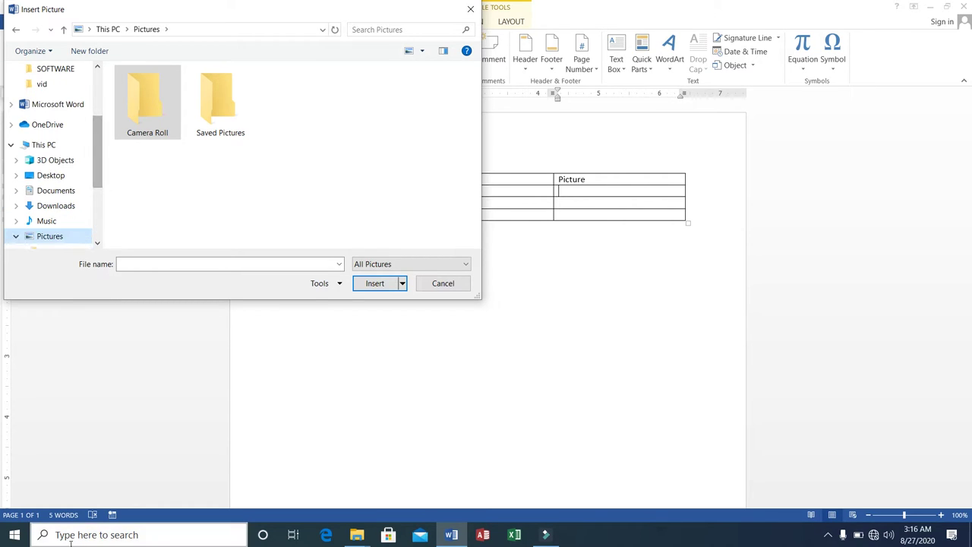
pyautogui.click(450, 282)
pyautogui.click(160, 535)
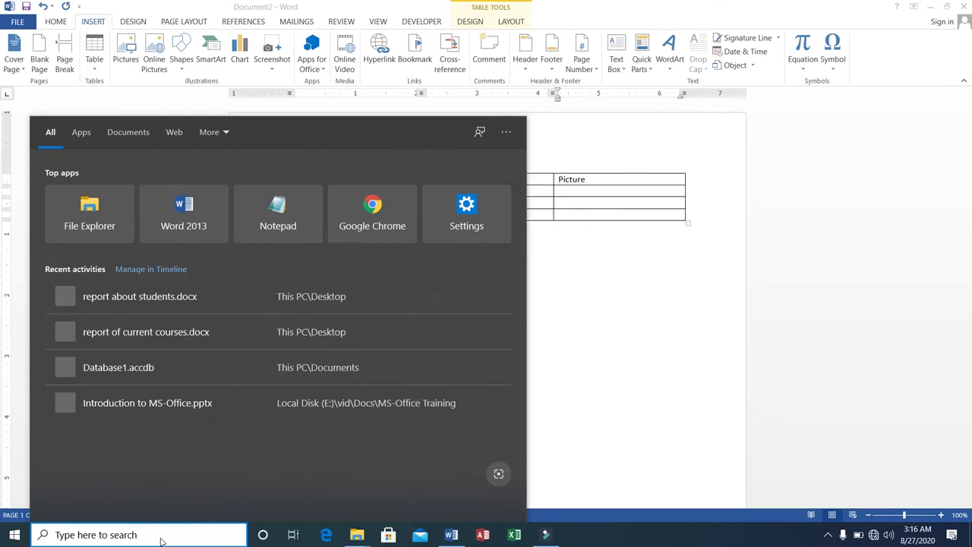
# Step: Search Windows for images, trying .jpg, .gif, png and jpeg, until Thumbnail.jpg appears
pyautogui.write('.')
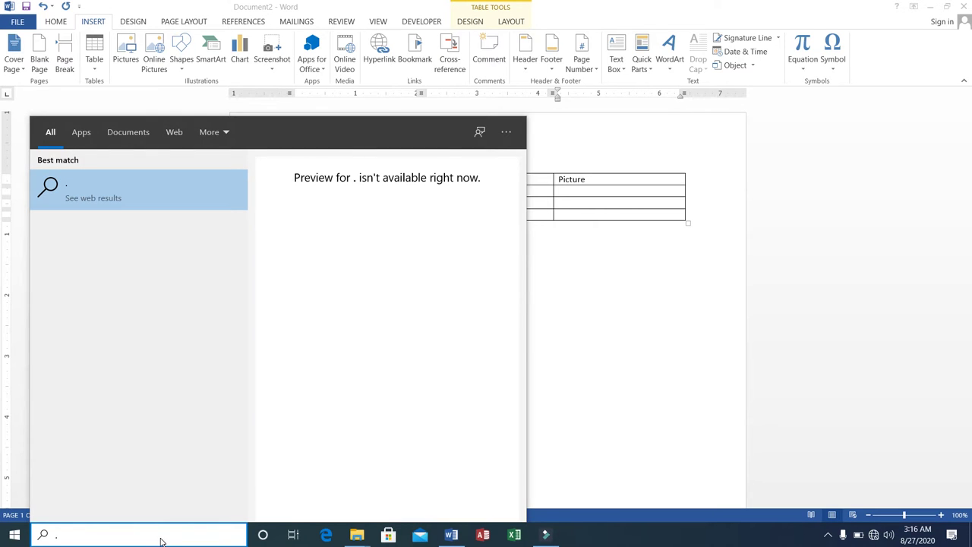
pyautogui.write('jpg')
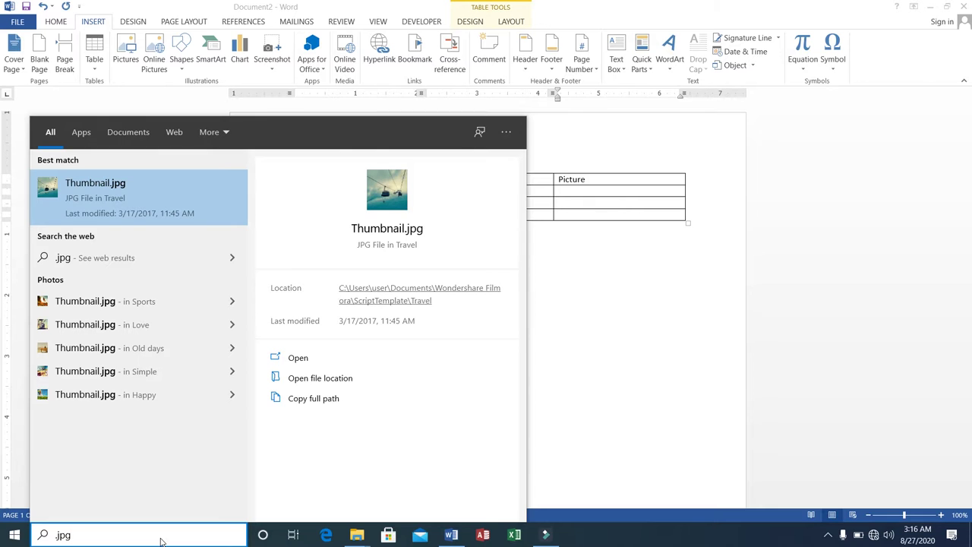
pyautogui.press('BackSpace')
pyautogui.press('BackSpace')
pyautogui.press('BackSpace')
pyautogui.press('BackSpace')
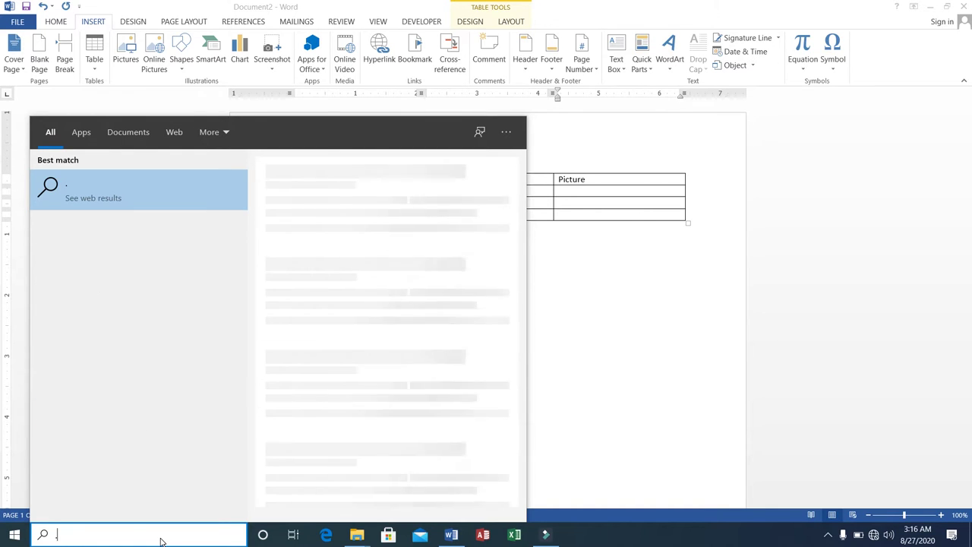
pyautogui.write('.gi')
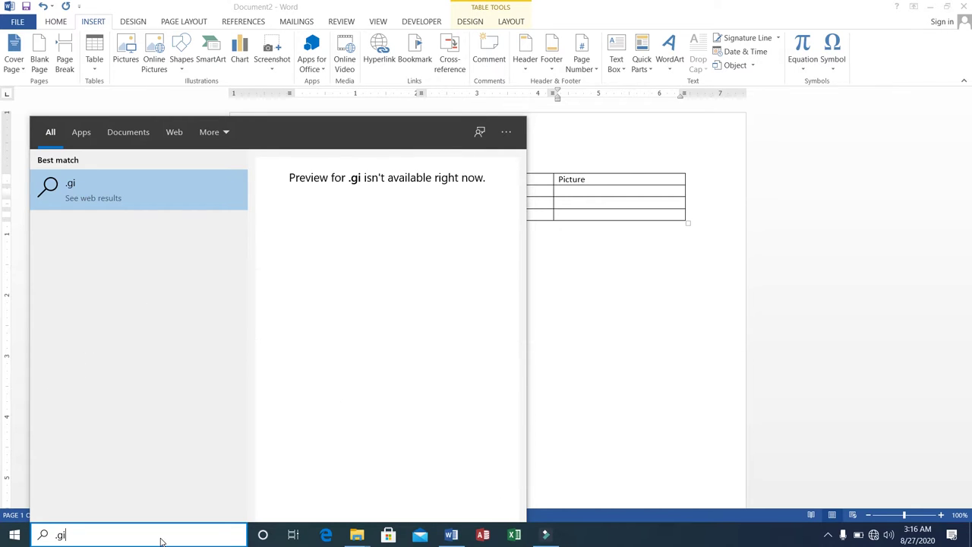
pyautogui.write('f')
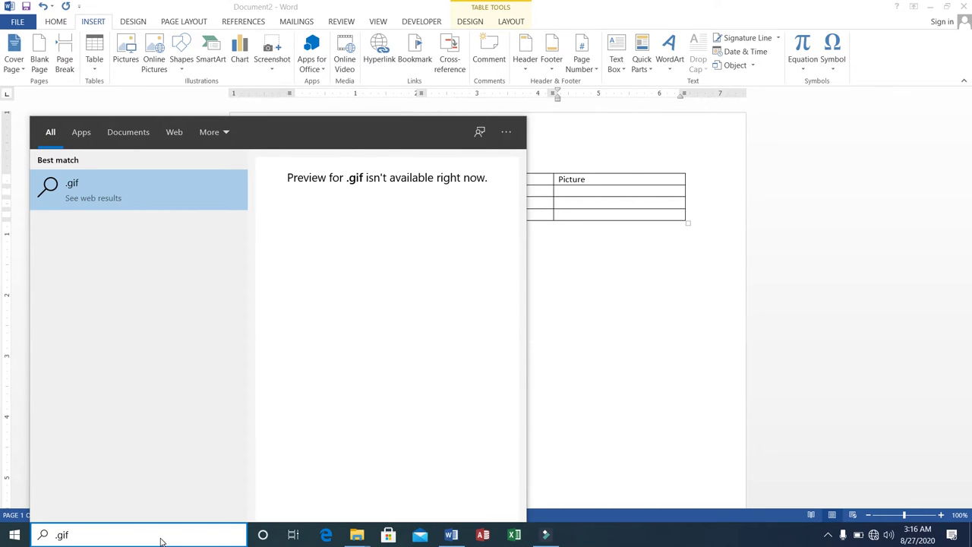
pyautogui.press('BackSpace')
pyautogui.press('BackSpace')
pyautogui.press('BackSpace')
pyautogui.press('BackSpace')
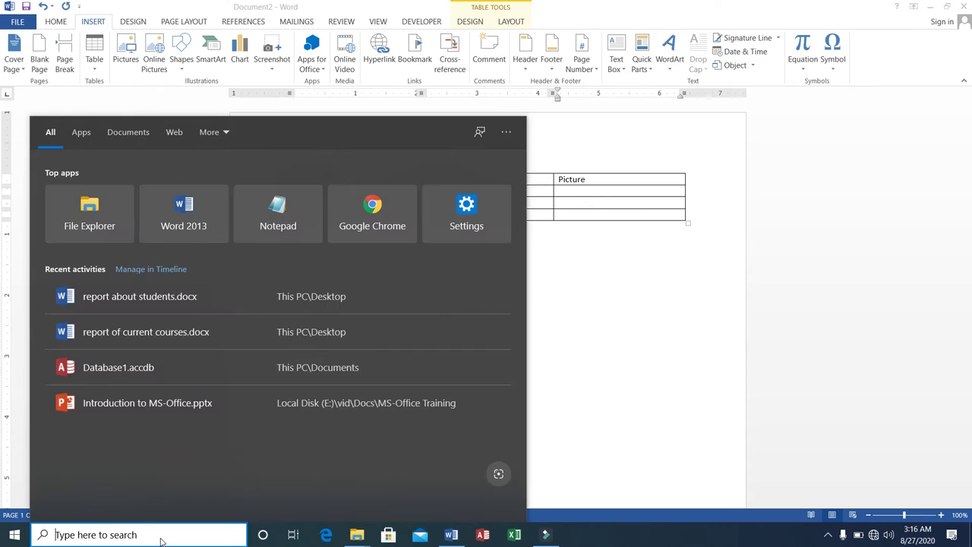
pyautogui.write('png')
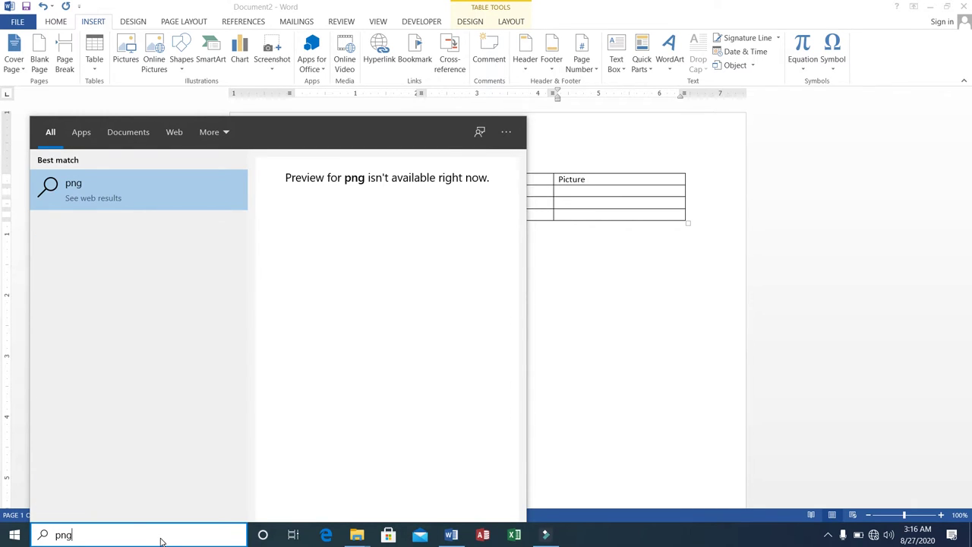
pyautogui.press('BackSpace')
pyautogui.press('BackSpace')
pyautogui.press('BackSpace')
pyautogui.write('p')
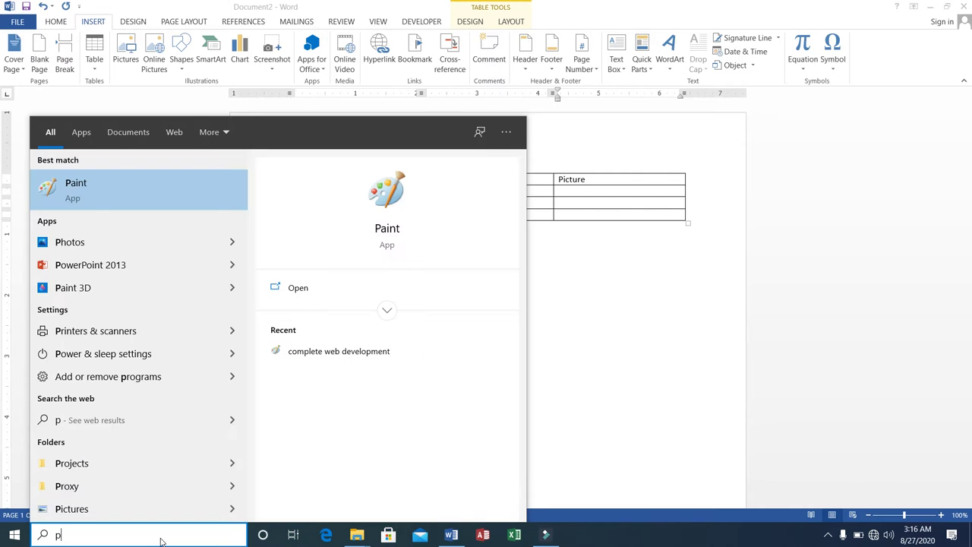
pyautogui.press('BackSpace')
pyautogui.write('jpe')
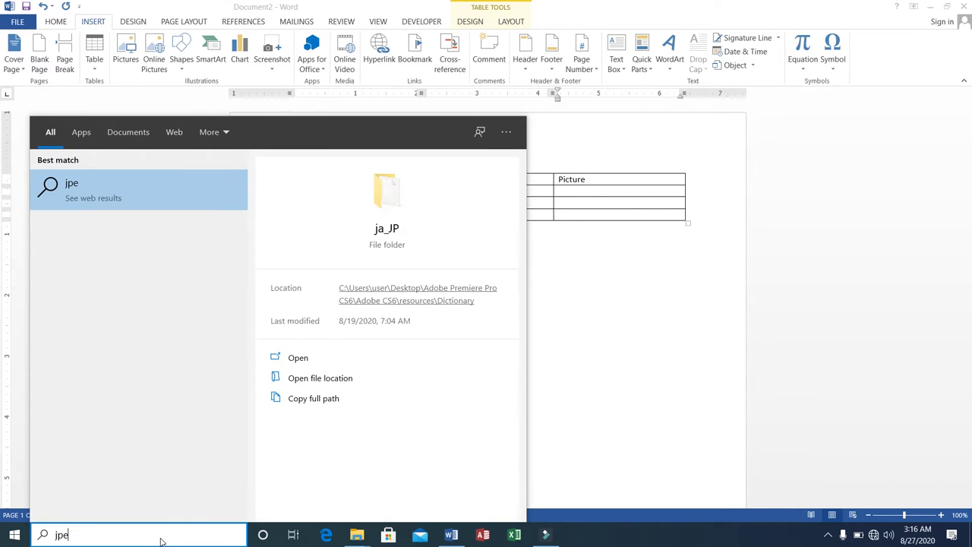
pyautogui.write('g')
pyautogui.press('BackSpace')
pyautogui.press('BackSpace')
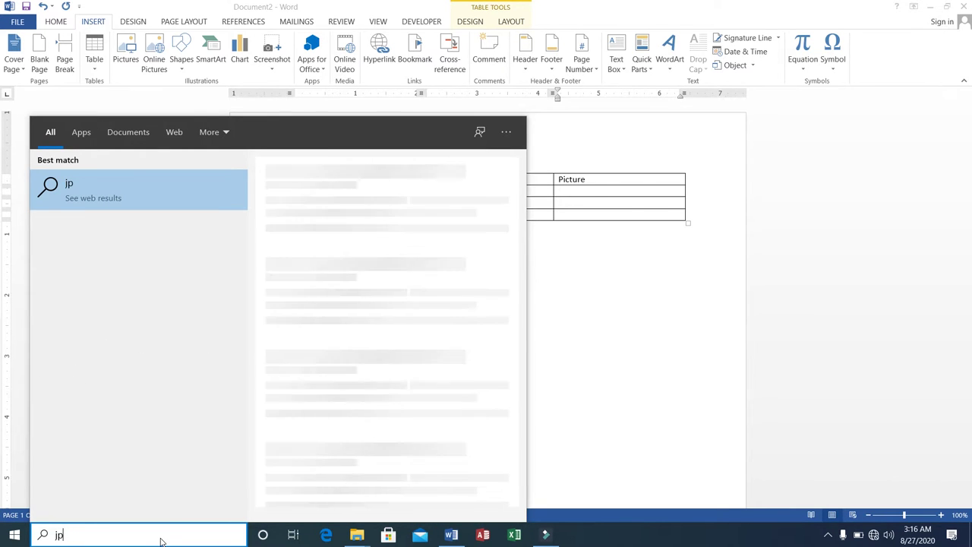
pyautogui.write('g')
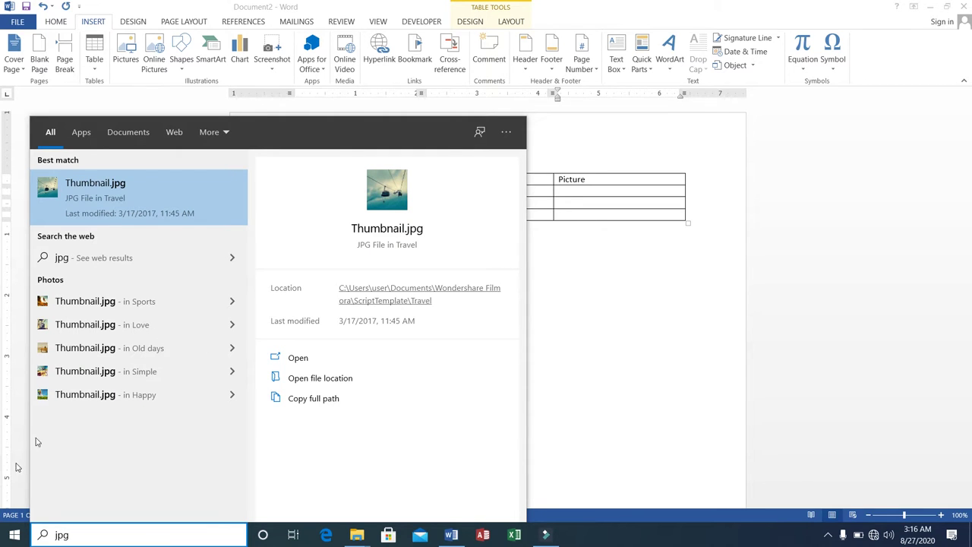
# Step: Open Thumbnail.jpg in Photos, copy the cable-car image, and go back to Word
pyautogui.click(117, 202)
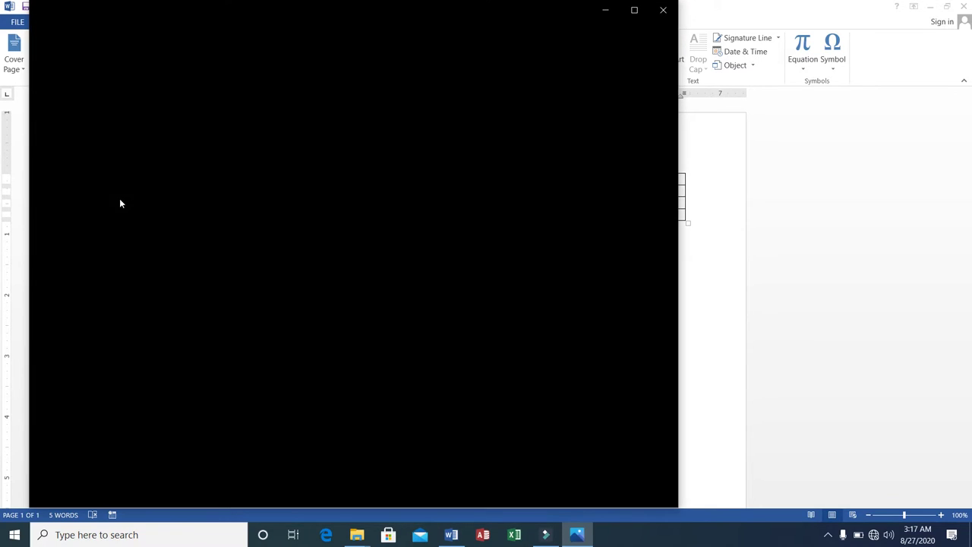
pyautogui.click(665, 11)
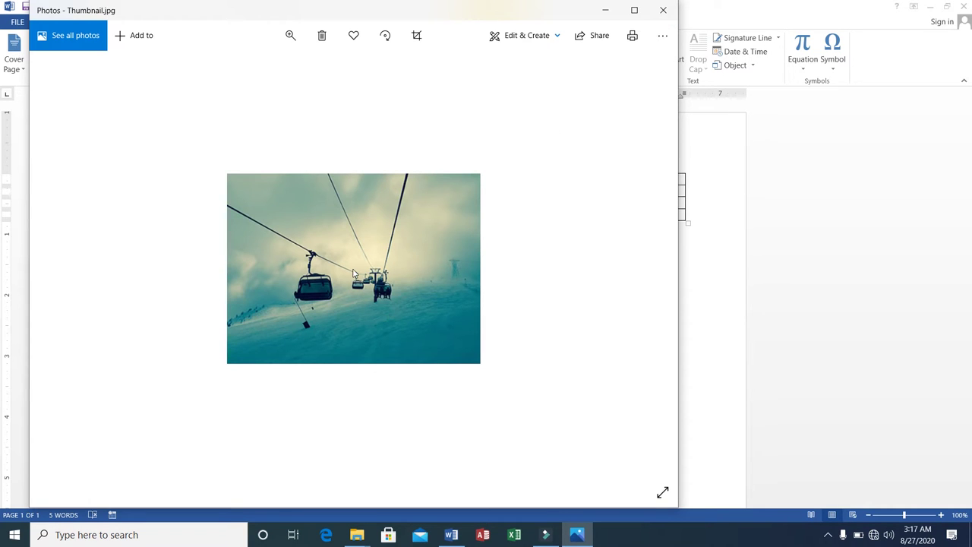
pyautogui.rightClick(353, 273)
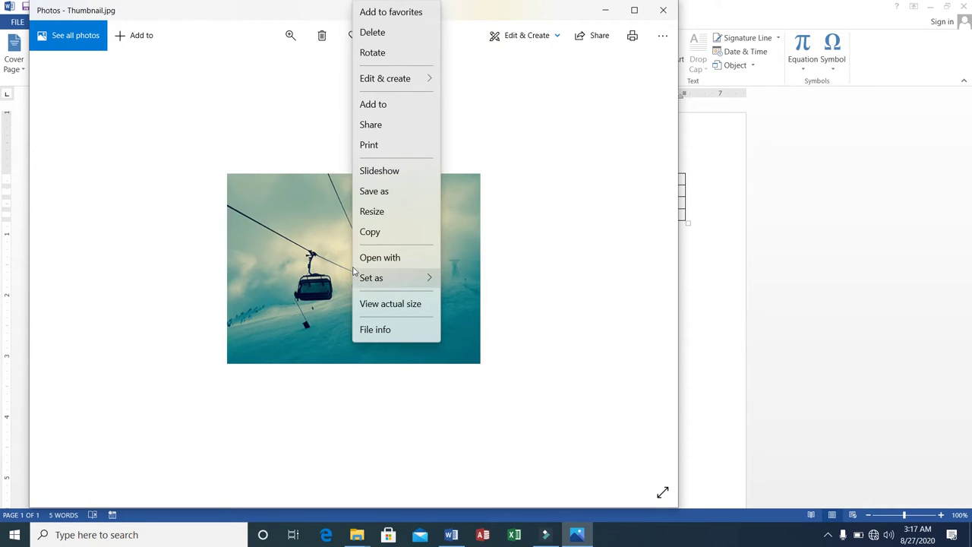
pyautogui.click(362, 233)
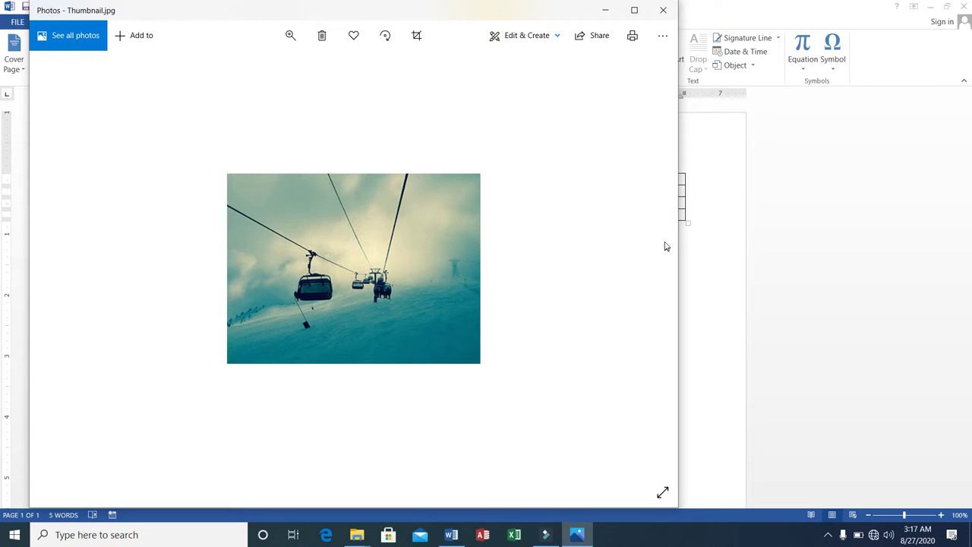
pyautogui.click(689, 241)
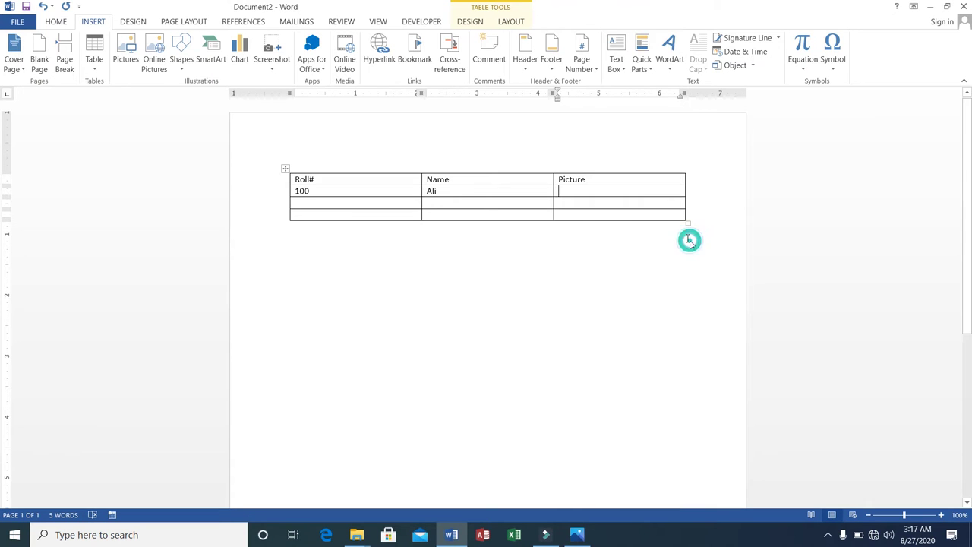
# Step: Paste the cable-car photo into the 100 row's Picture cell and shrink it to a thumbnail
pyautogui.click(572, 189)
pyautogui.rightClick(574, 192)
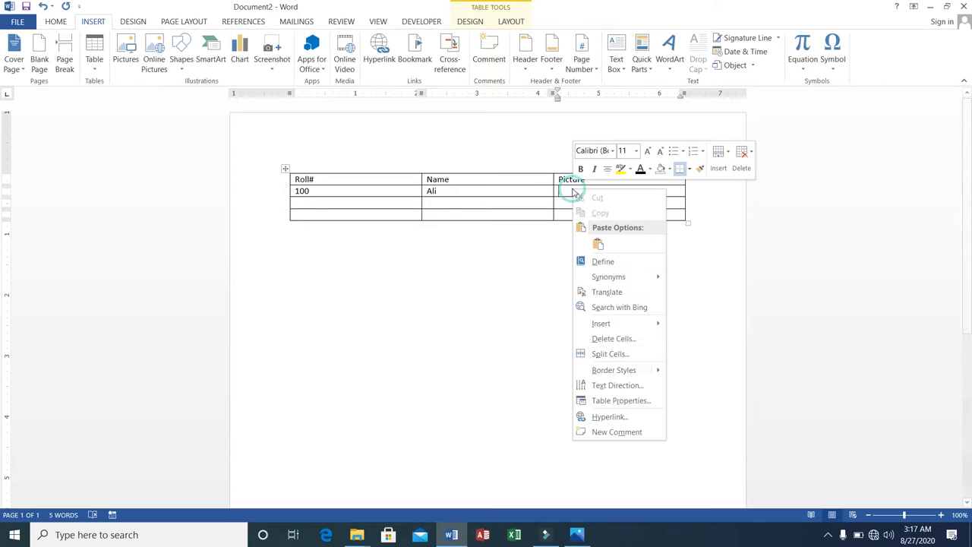
pyautogui.click(600, 243)
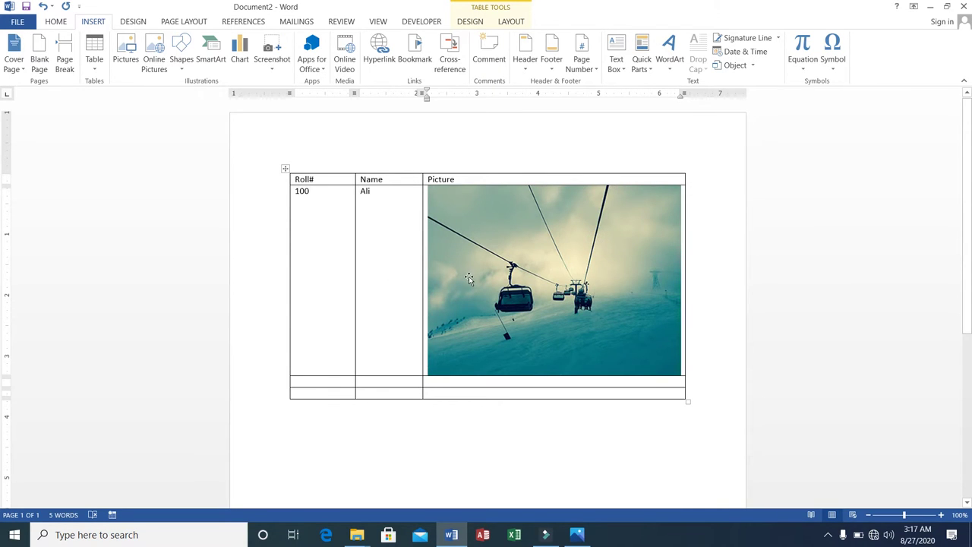
pyautogui.click(638, 354)
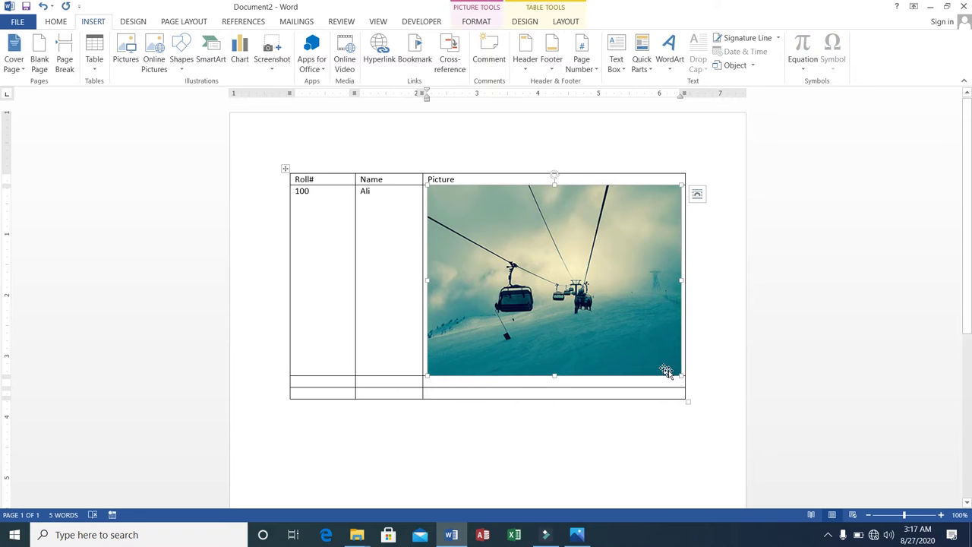
pyautogui.moveTo(680, 372); pyautogui.dragTo(673, 298)
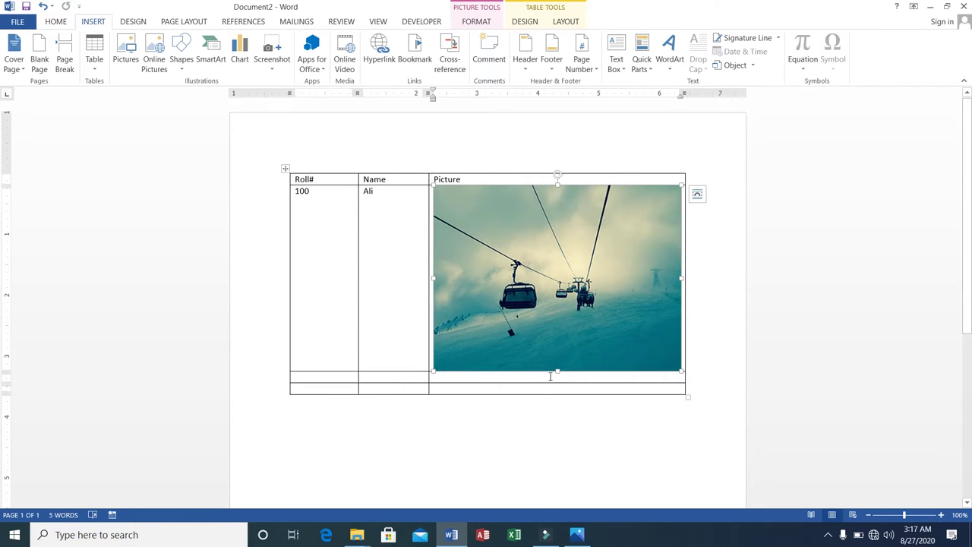
pyautogui.moveTo(559, 370); pyautogui.dragTo(552, 244)
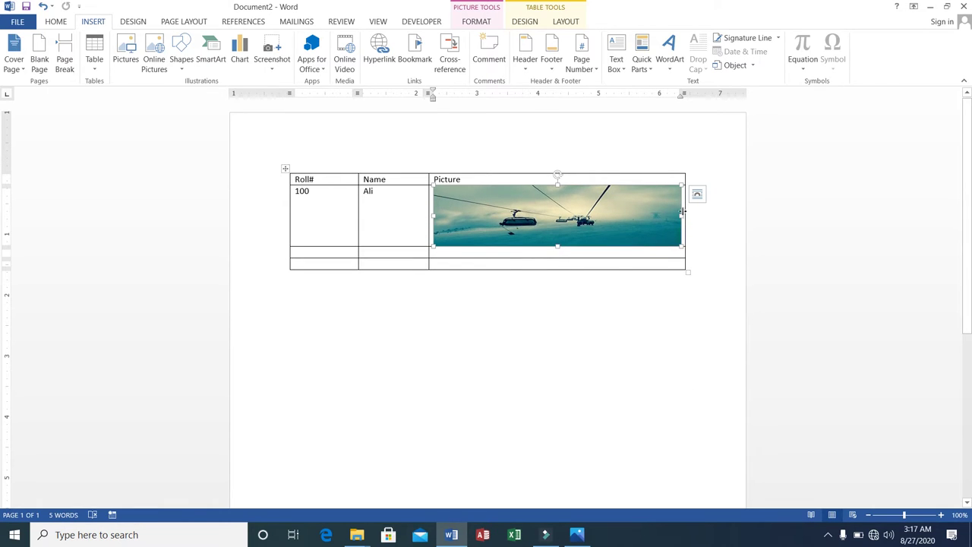
pyautogui.moveTo(681, 214); pyautogui.dragTo(562, 211)
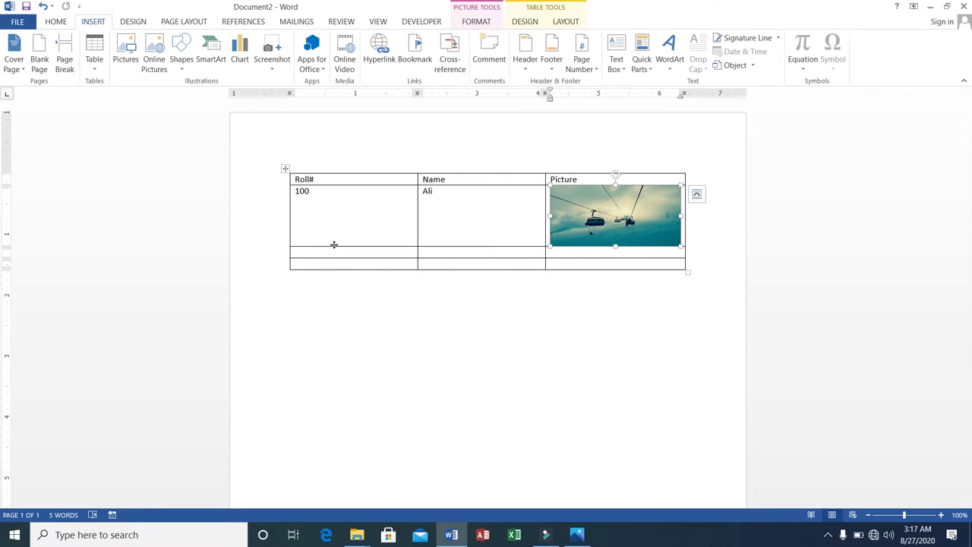
# Step: Enter roll number 200 and a sample name in the second data row
pyautogui.click(334, 250)
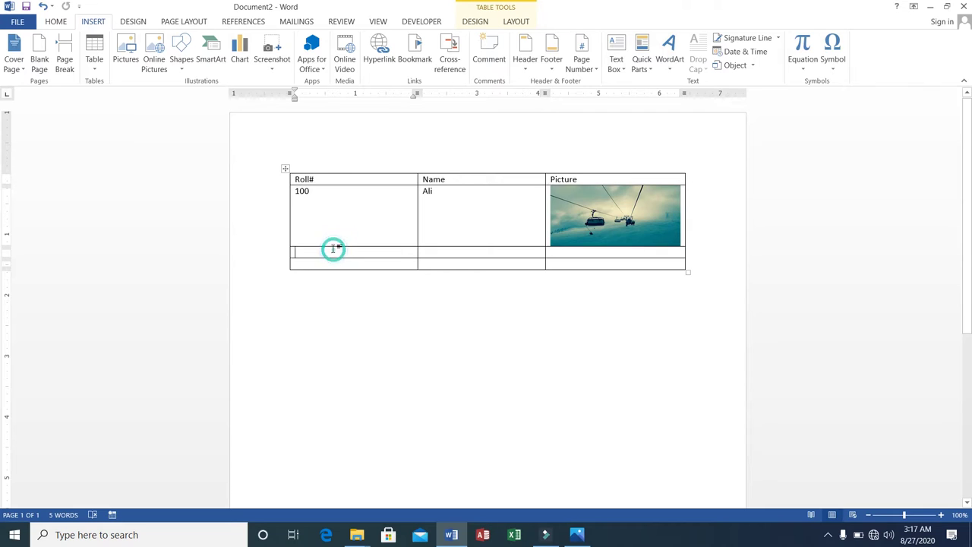
pyautogui.write('200')
pyautogui.press('Tab')
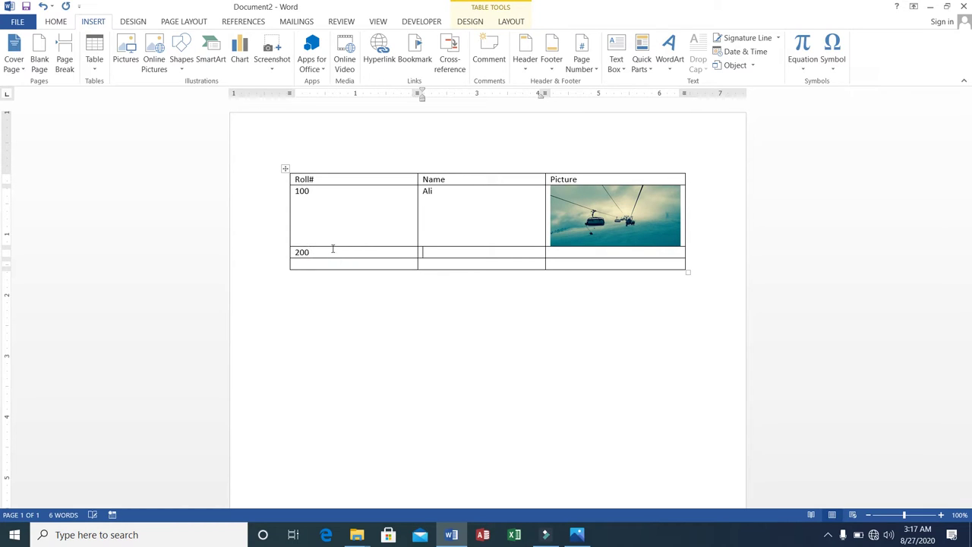
pyautogui.write('Asad')
# Step: Replace an oversized paste with a copy of row 100's small photo in row 200's Picture cell
pyautogui.click(579, 252)
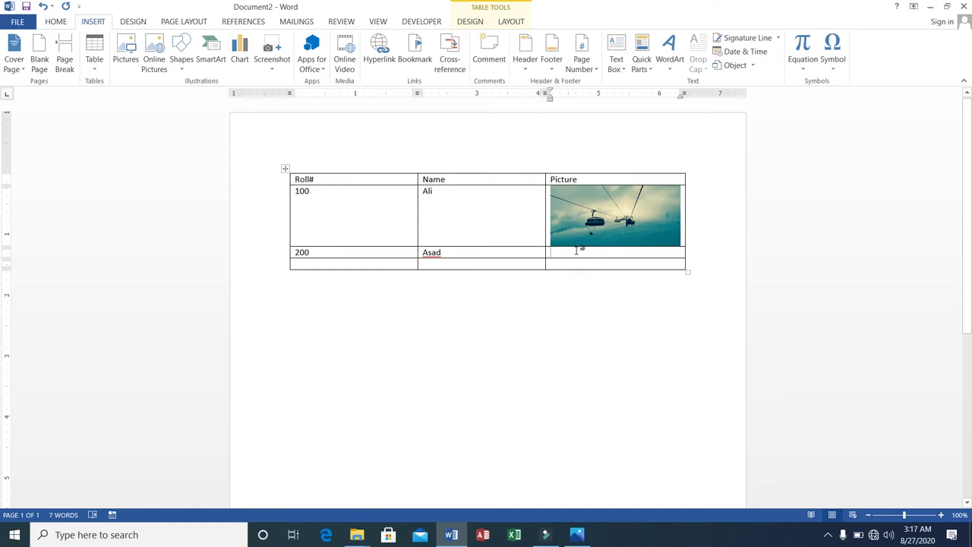
pyautogui.rightClick(579, 252)
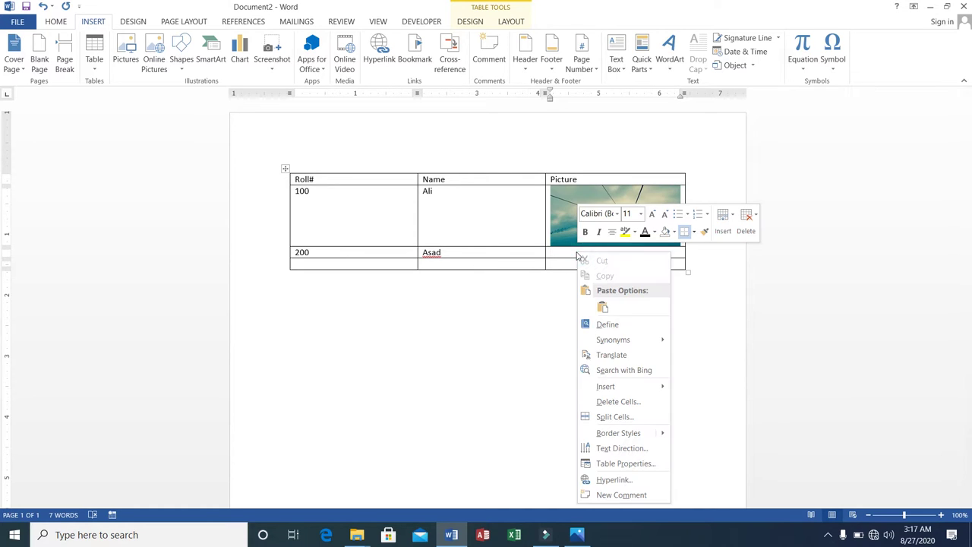
pyautogui.click(601, 307)
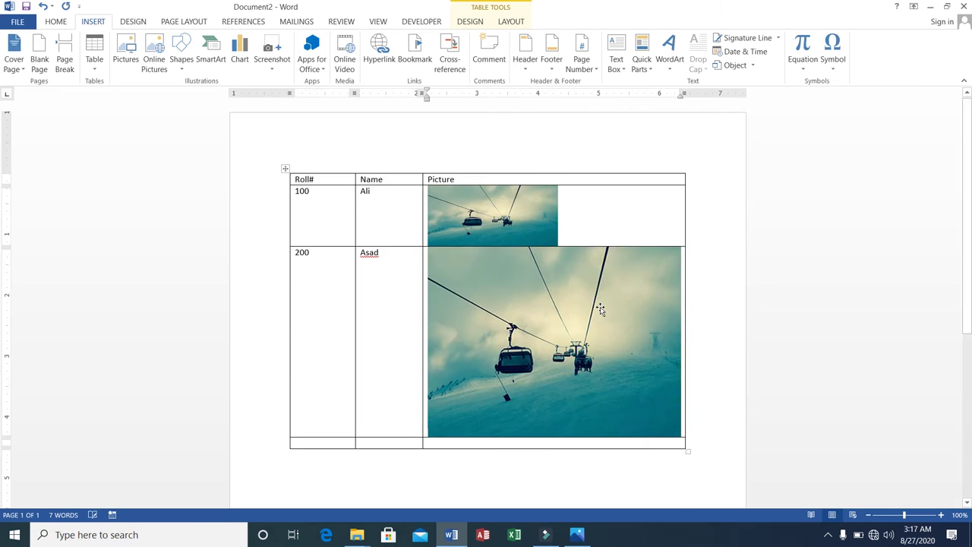
pyautogui.click(600, 308)
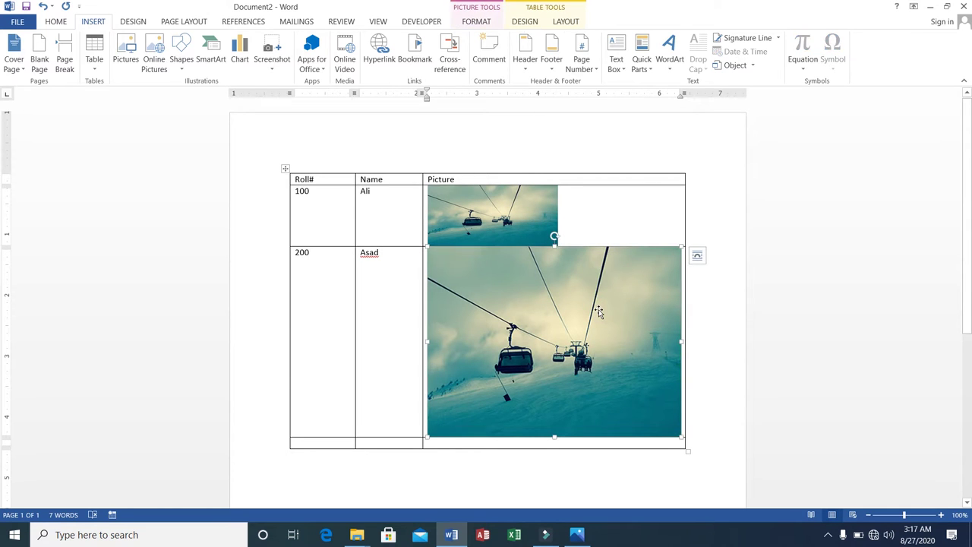
pyautogui.press('Delete')
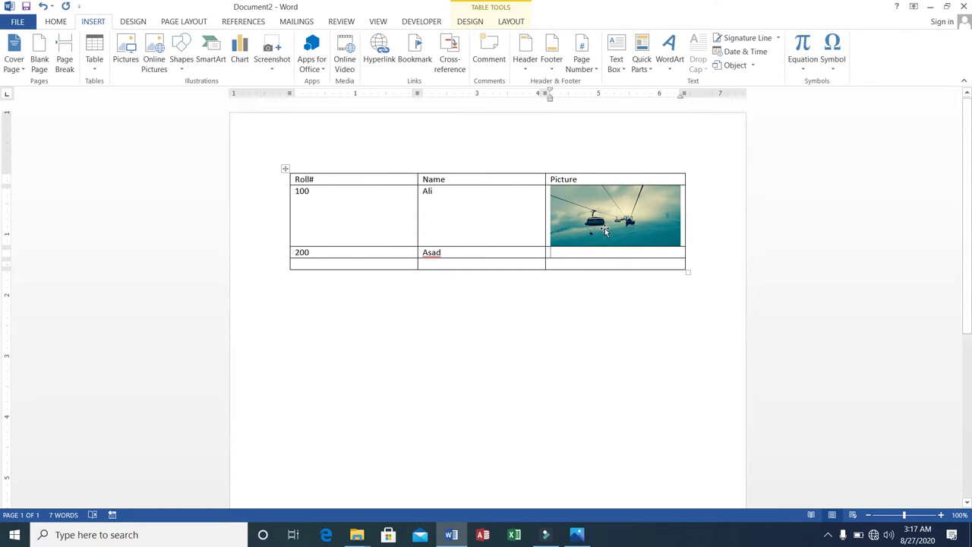
pyautogui.click(606, 231)
pyautogui.rightClick(606, 230)
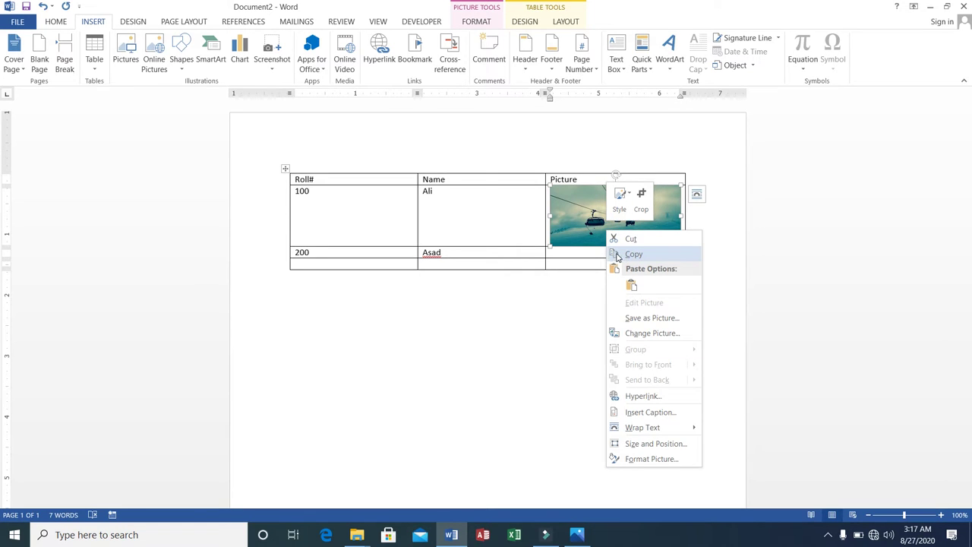
pyautogui.click(620, 254)
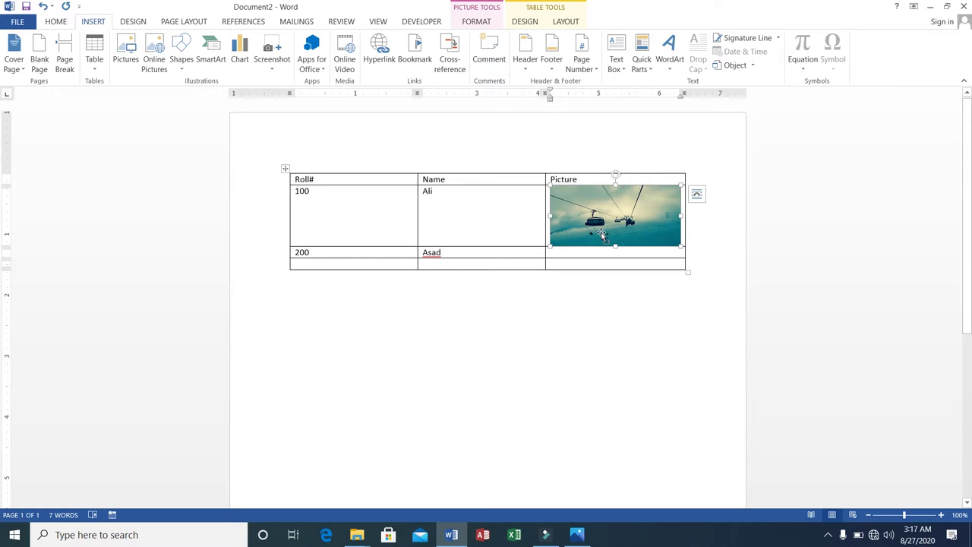
pyautogui.click(599, 255)
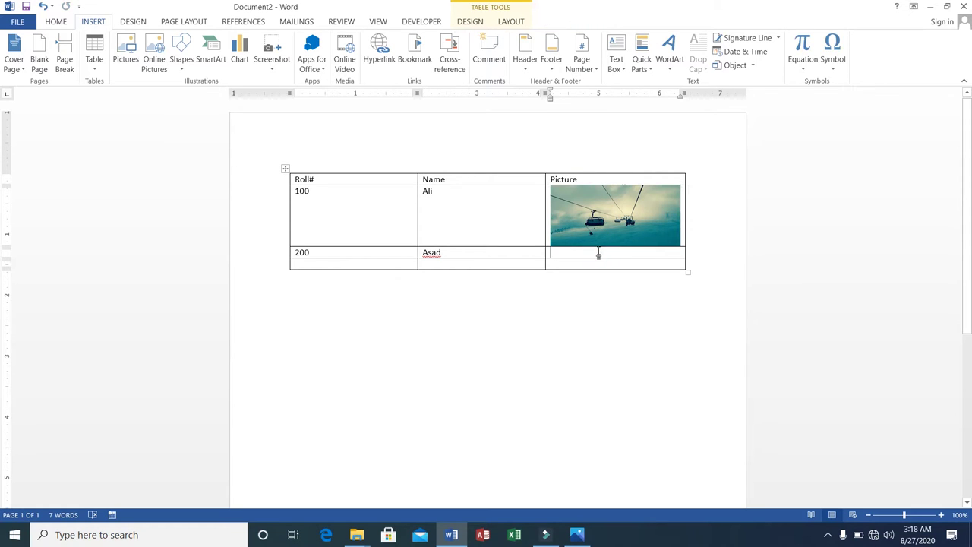
pyautogui.hotkey('ctrl', 'v')
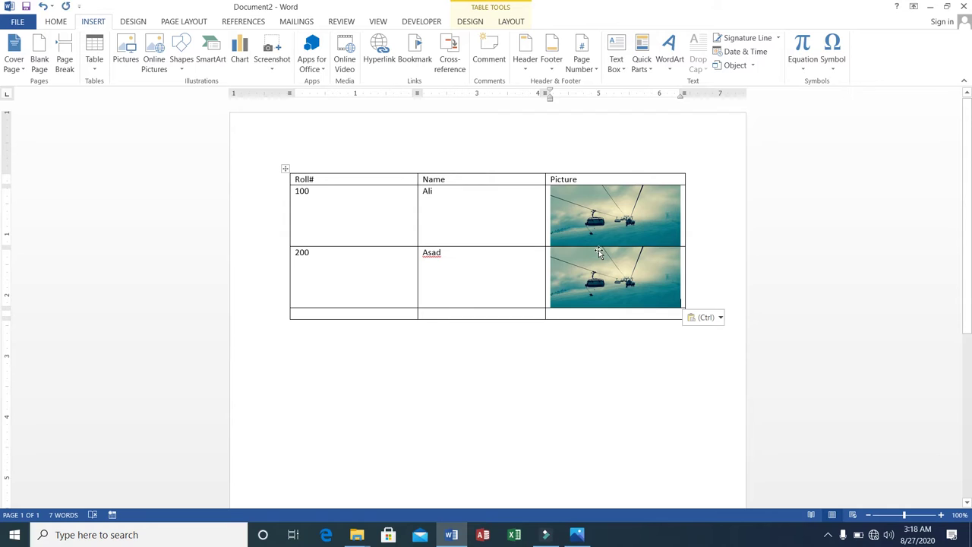
# Step: Fill the third row with roll number 300 and paste the cable-car photo into its Picture cell
pyautogui.click(413, 311)
pyautogui.write('300')
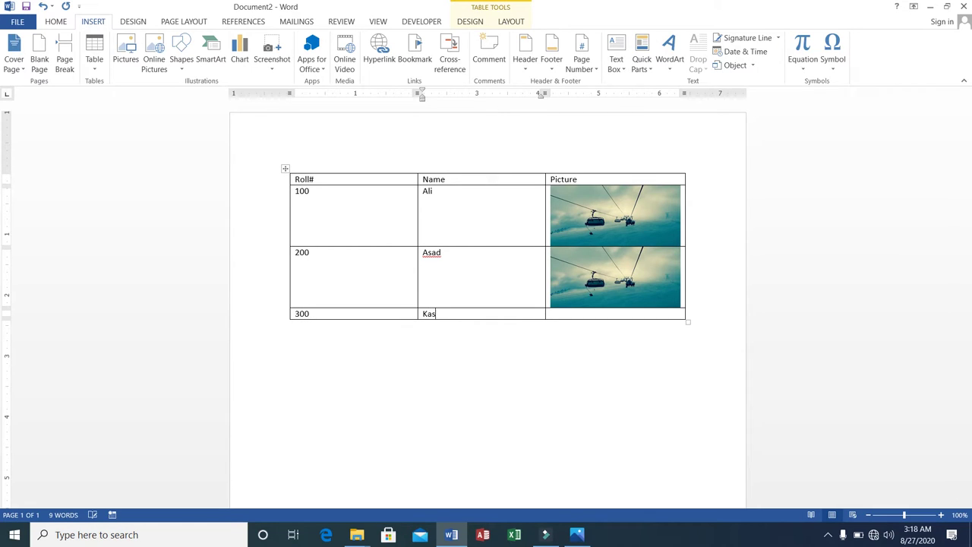
pyautogui.press('Tab')
pyautogui.rightClick(587, 314)
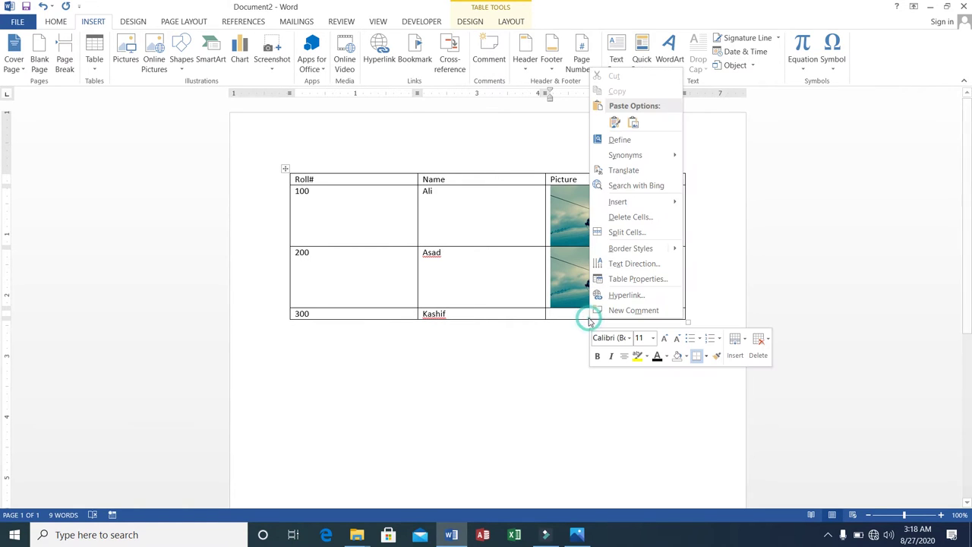
pyautogui.click(615, 123)
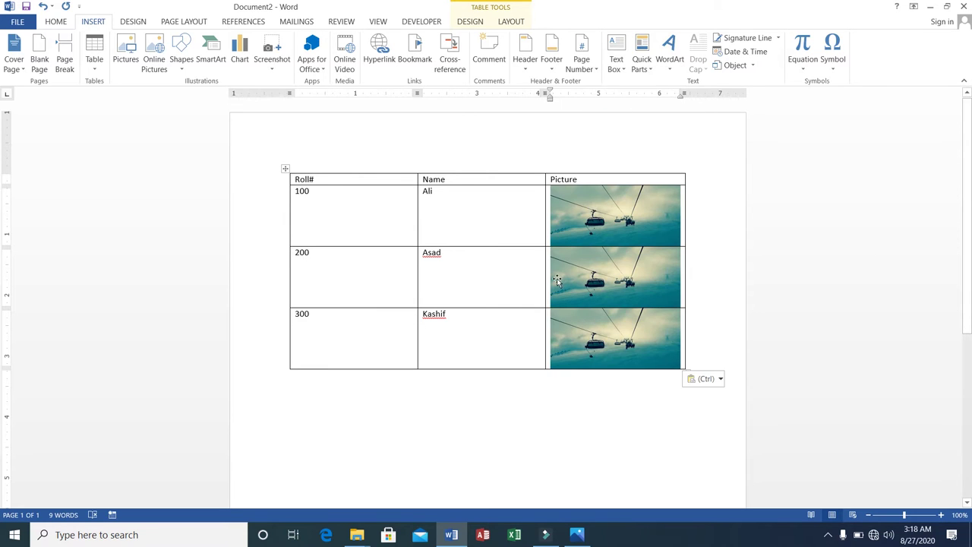
pyautogui.click(487, 339)
# Step: Add an empty row at the table's bottom and a blank column at its far left
pyautogui.rightClick(284, 170)
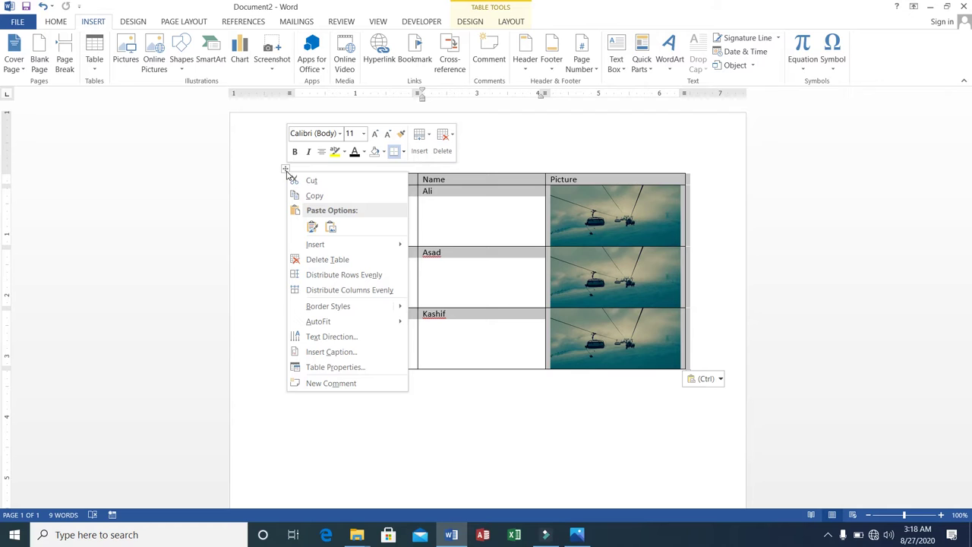
pyautogui.moveTo(360, 249)
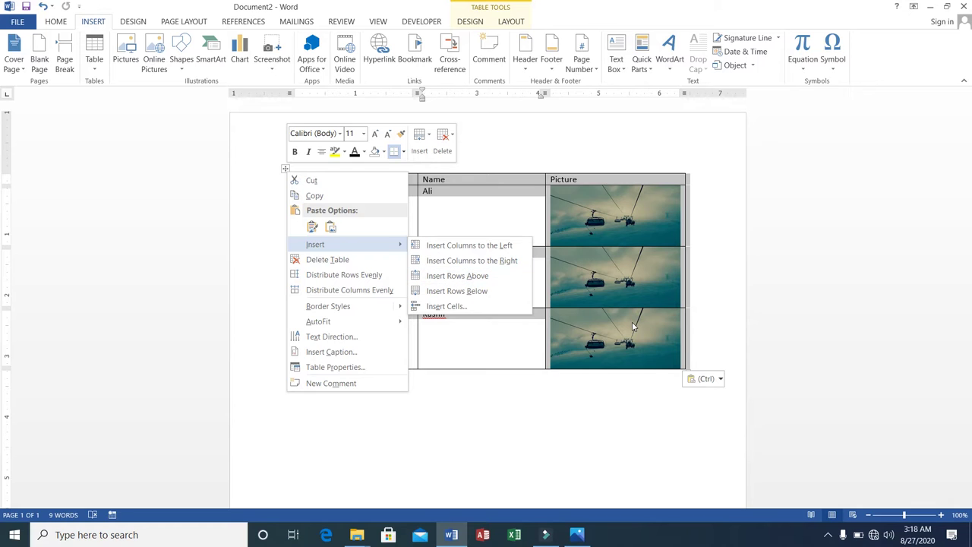
pyautogui.click(486, 341)
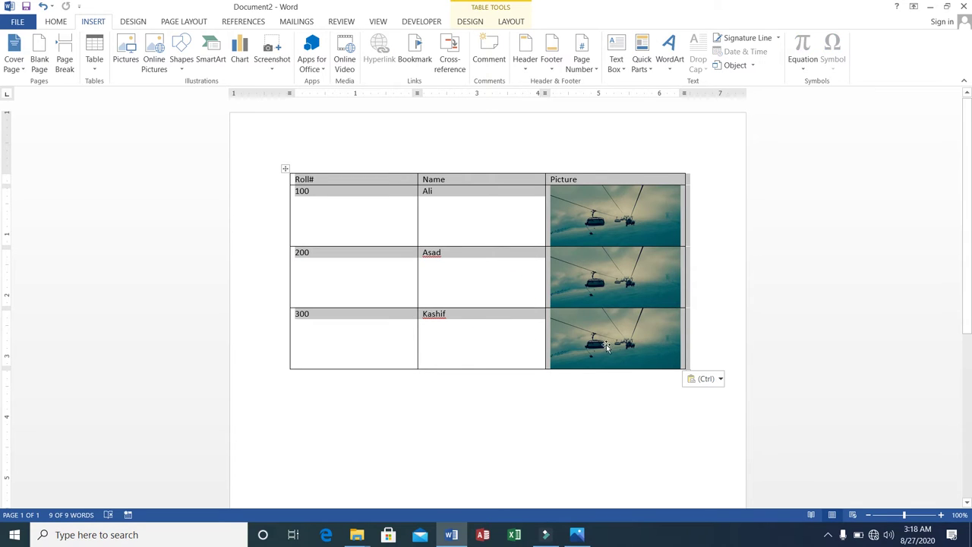
pyautogui.click(682, 359)
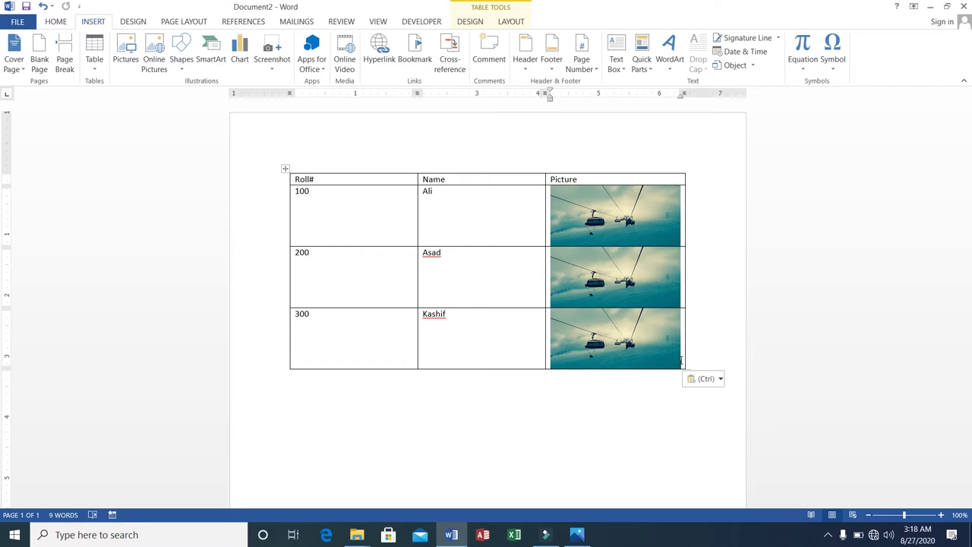
pyautogui.press('Tab')
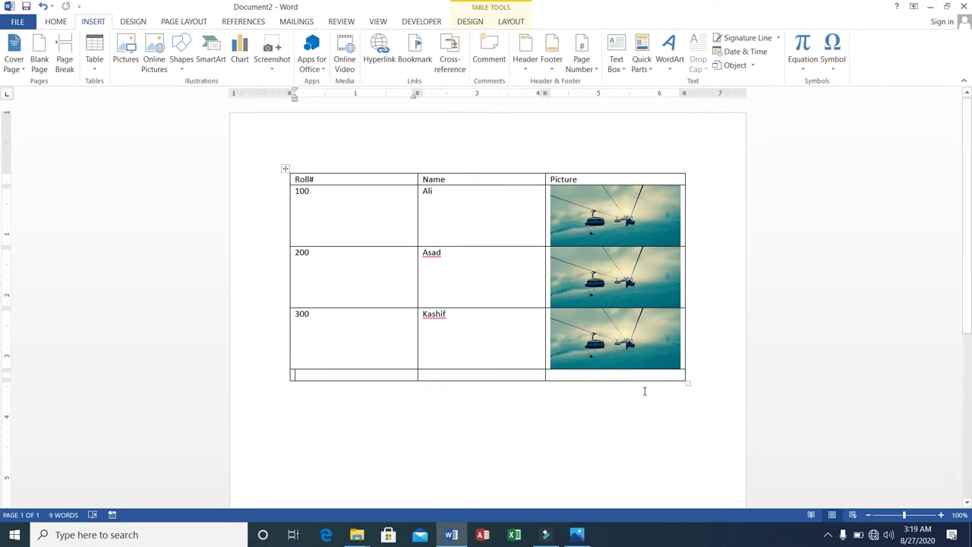
pyautogui.rightClick(398, 376)
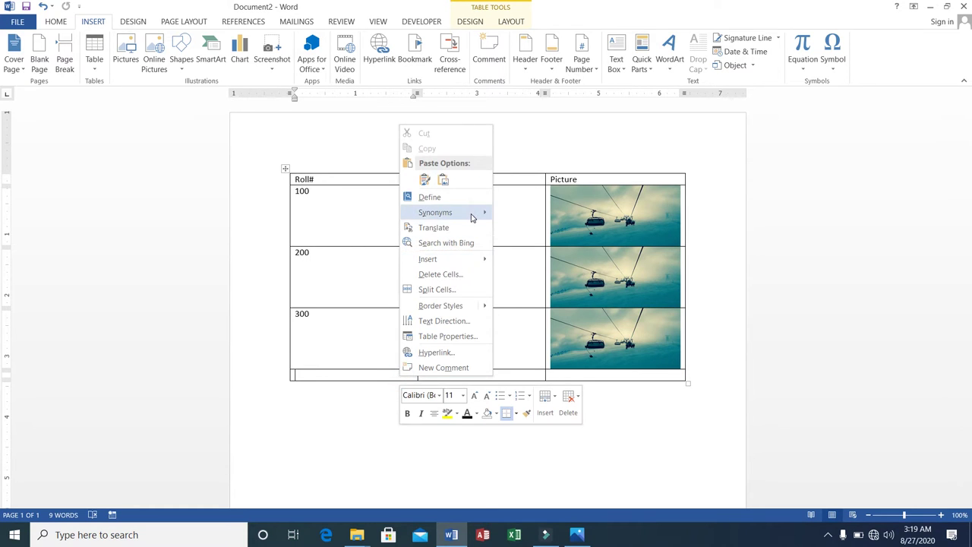
pyautogui.moveTo(469, 261)
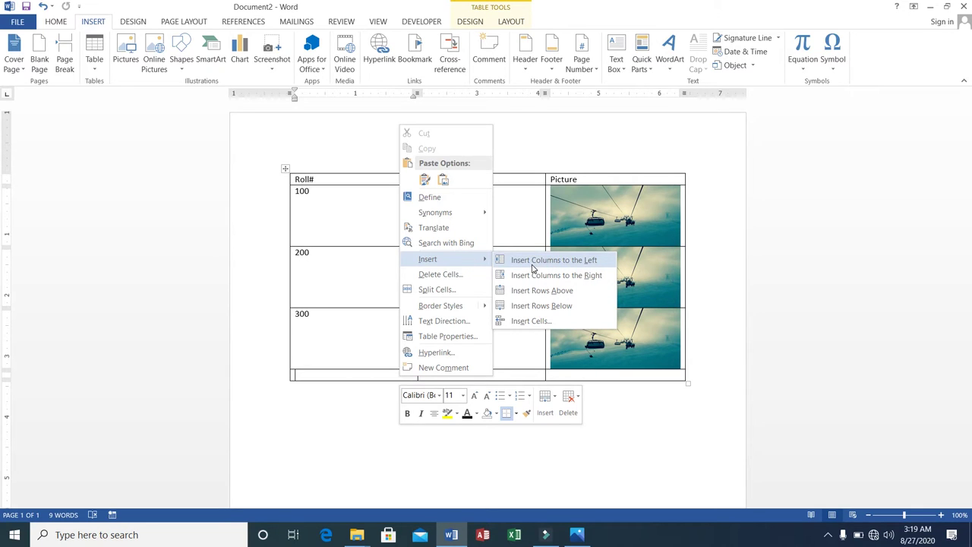
pyautogui.click(534, 263)
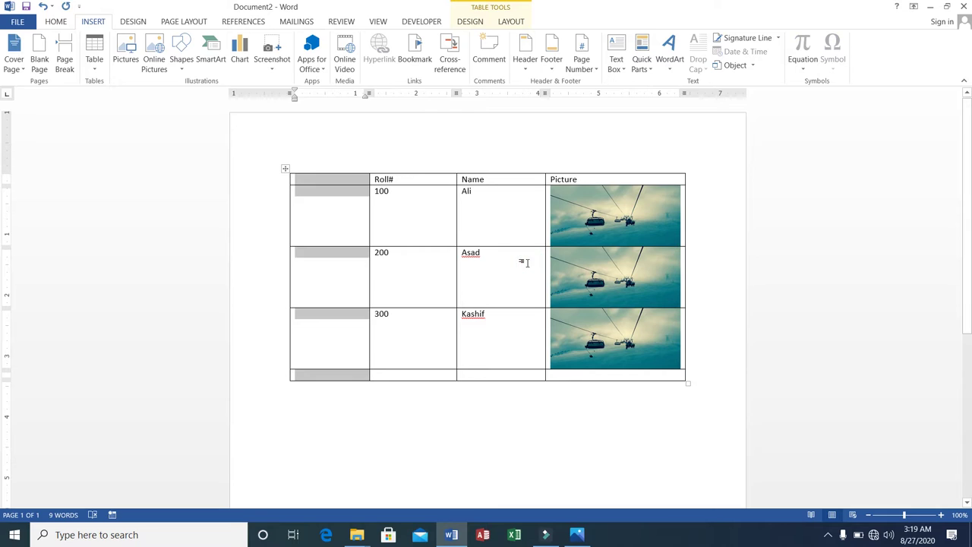
pyautogui.click(391, 273)
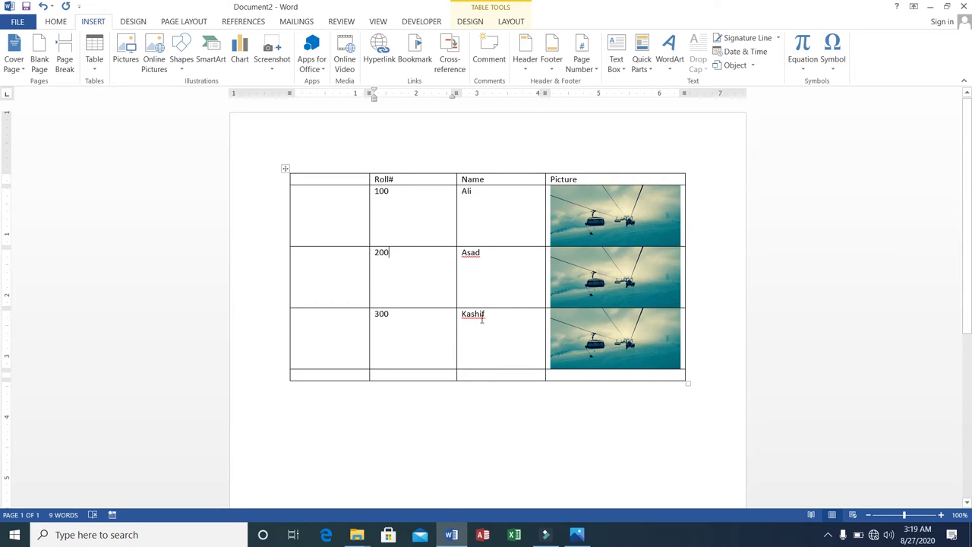
# Step: Insert a blank column between Roll# and Name, making five columns
pyautogui.click(413, 177)
pyautogui.click(494, 178)
pyautogui.click(486, 314)
pyautogui.rightClick(484, 314)
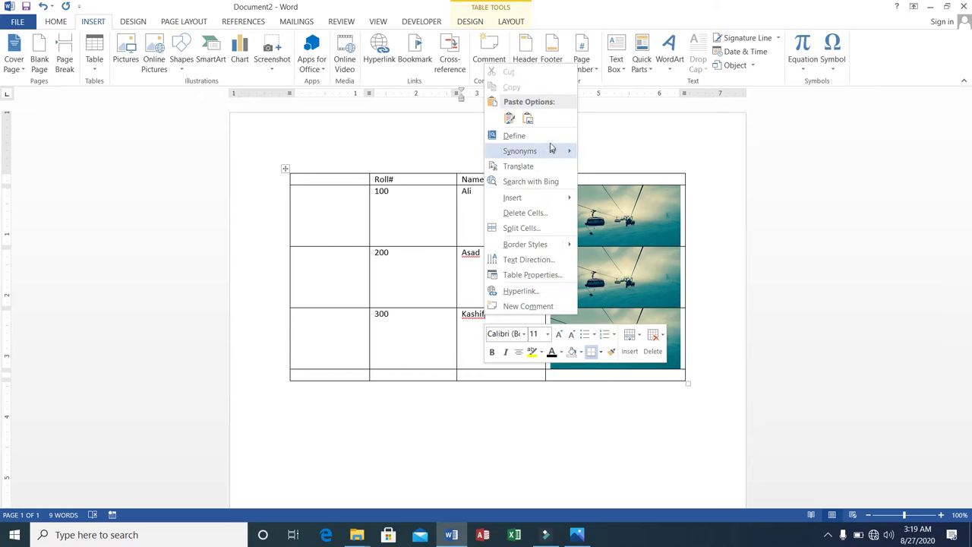
pyautogui.moveTo(562, 201)
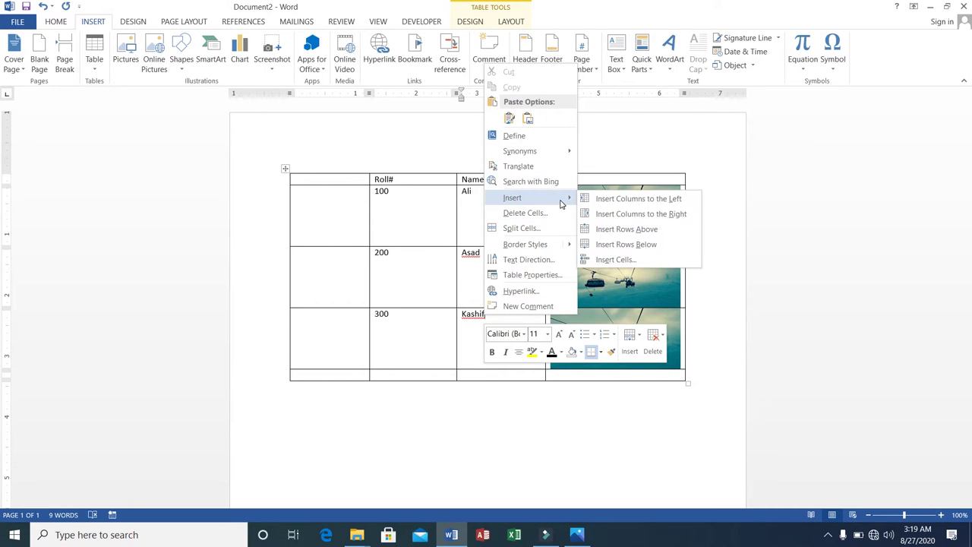
pyautogui.click(610, 201)
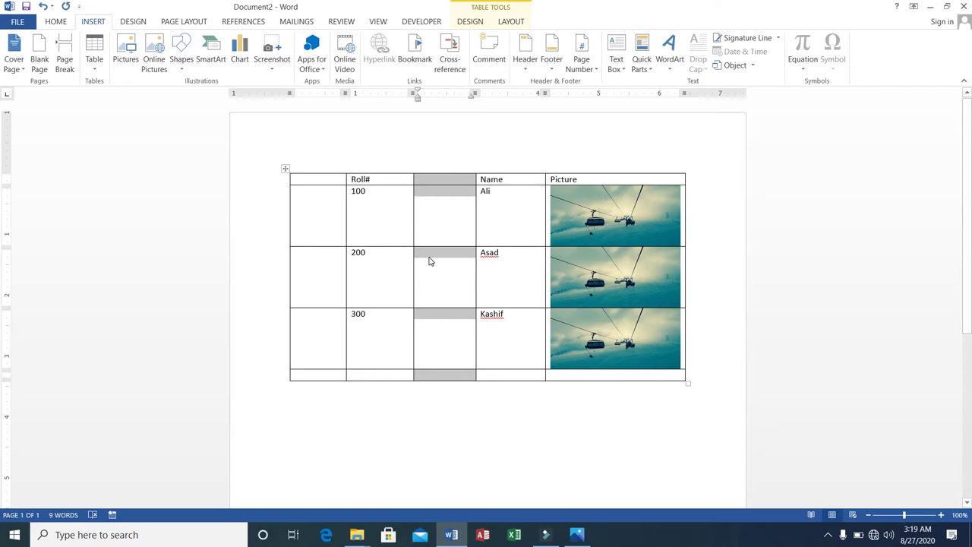
pyautogui.click(321, 375)
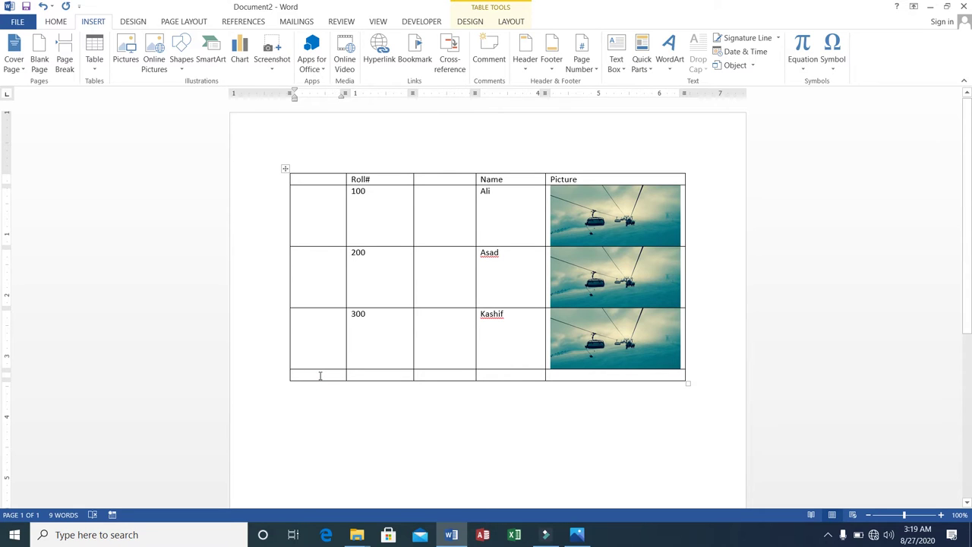
pyautogui.click(320, 375)
# Step: Insert rows above and below the bottom row, then one more with Tab, giving four blank rows
pyautogui.rightClick(320, 375)
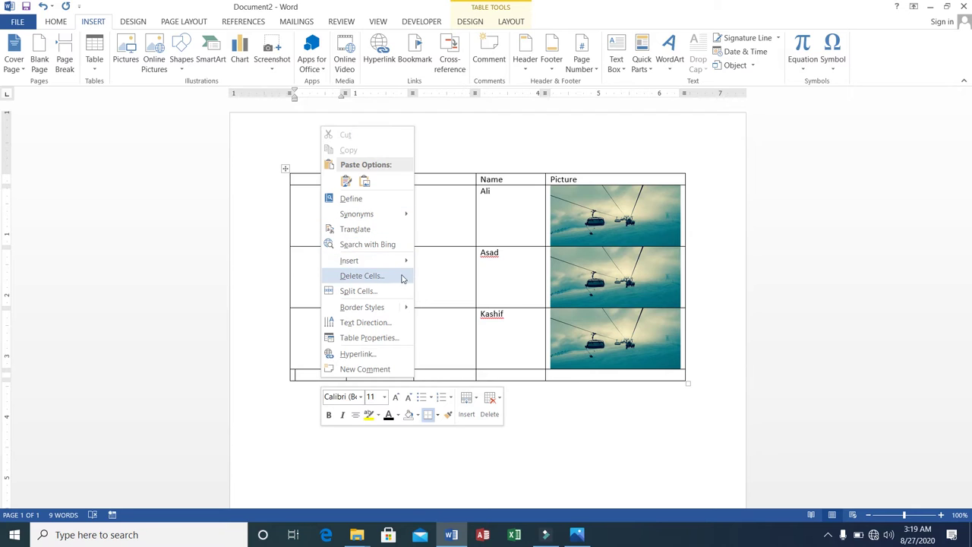
pyautogui.moveTo(403, 261)
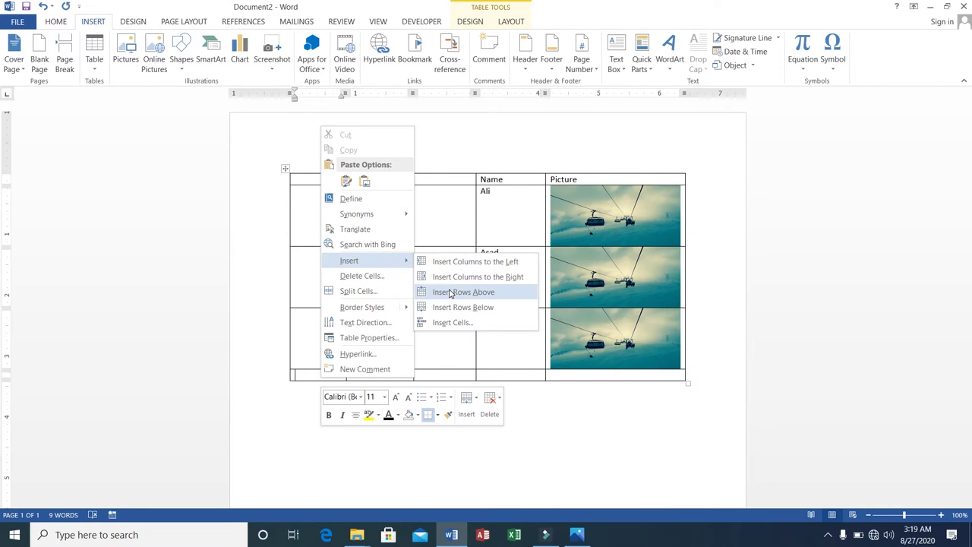
pyautogui.click(450, 292)
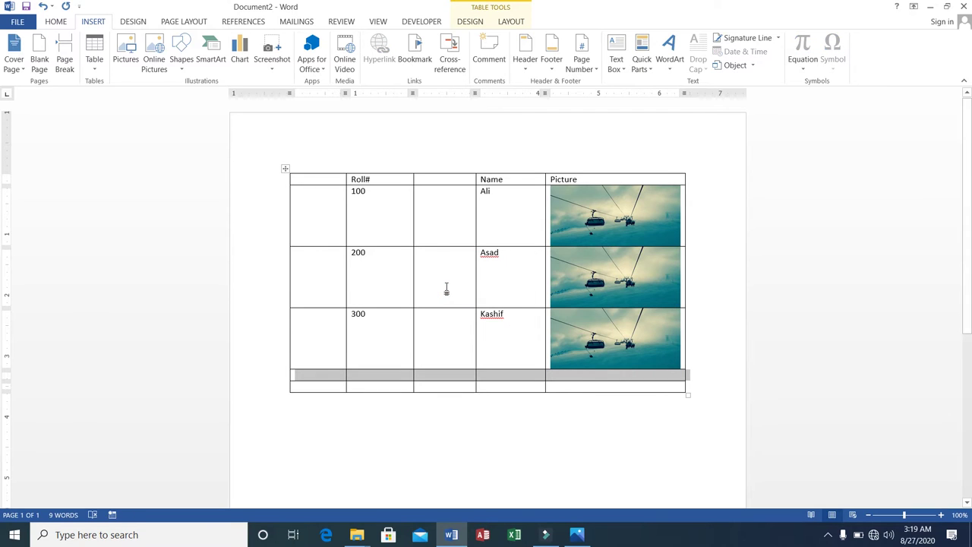
pyautogui.rightClick(322, 382)
pyautogui.click(320, 385)
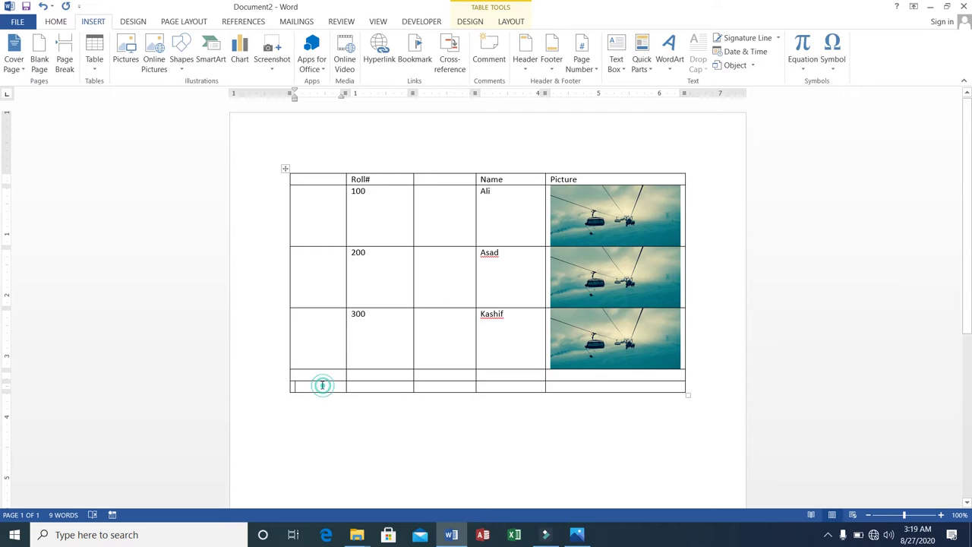
pyautogui.rightClick(324, 387)
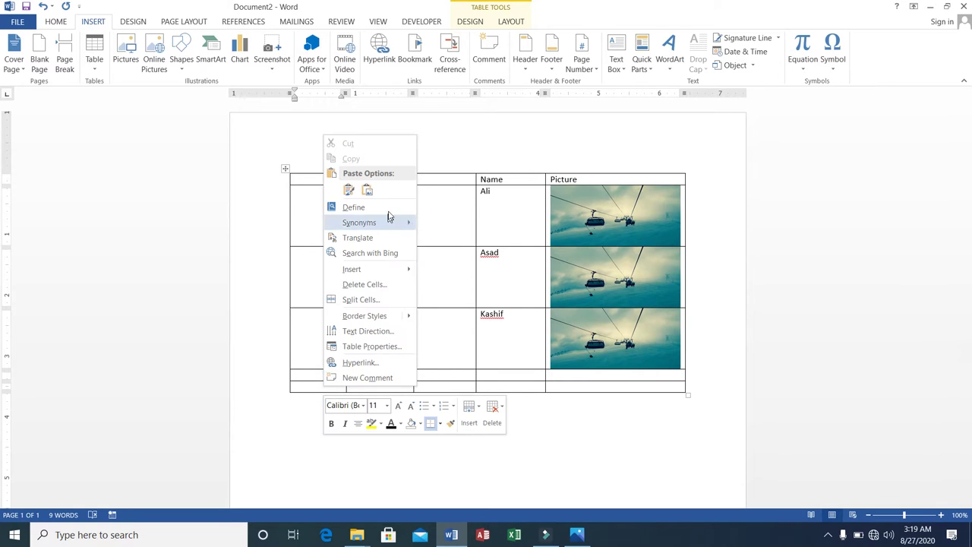
pyautogui.moveTo(404, 272)
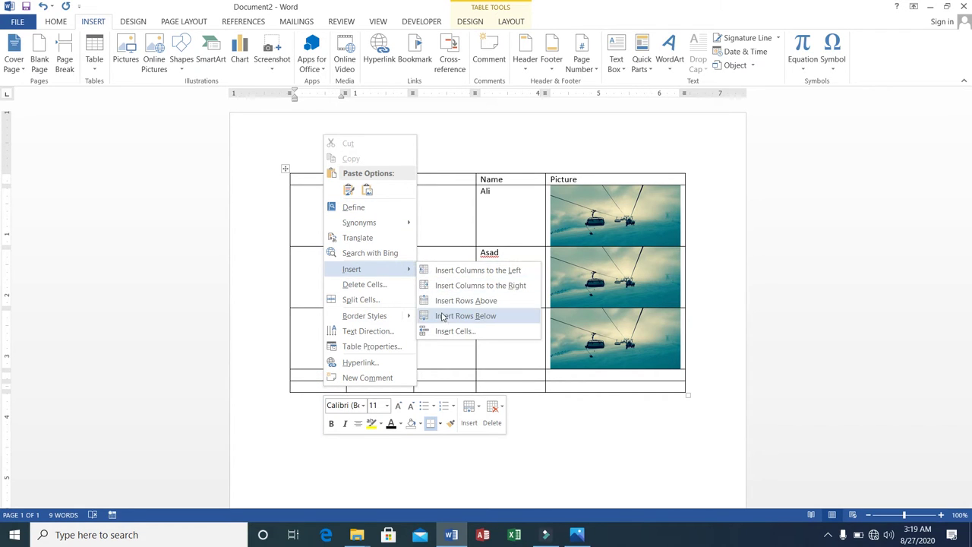
pyautogui.click(443, 317)
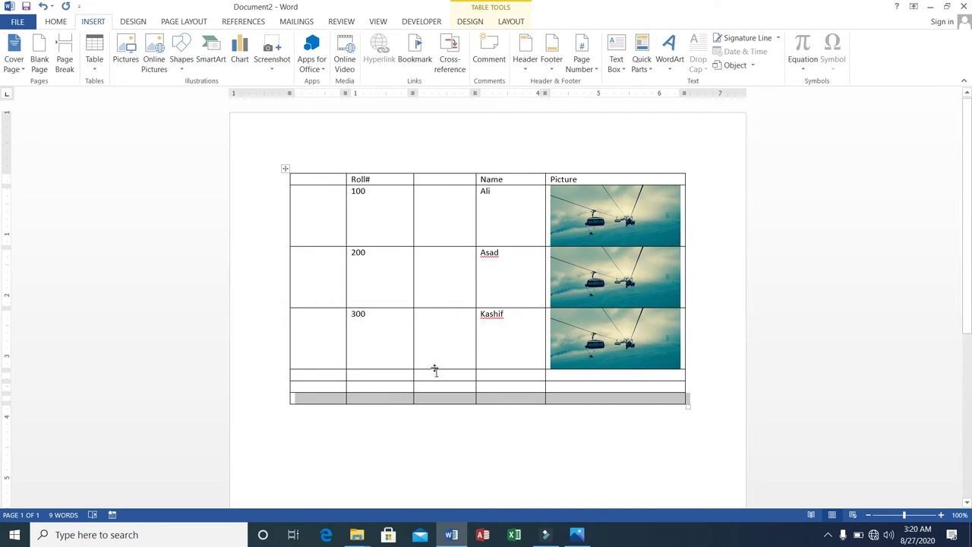
pyautogui.click(552, 401)
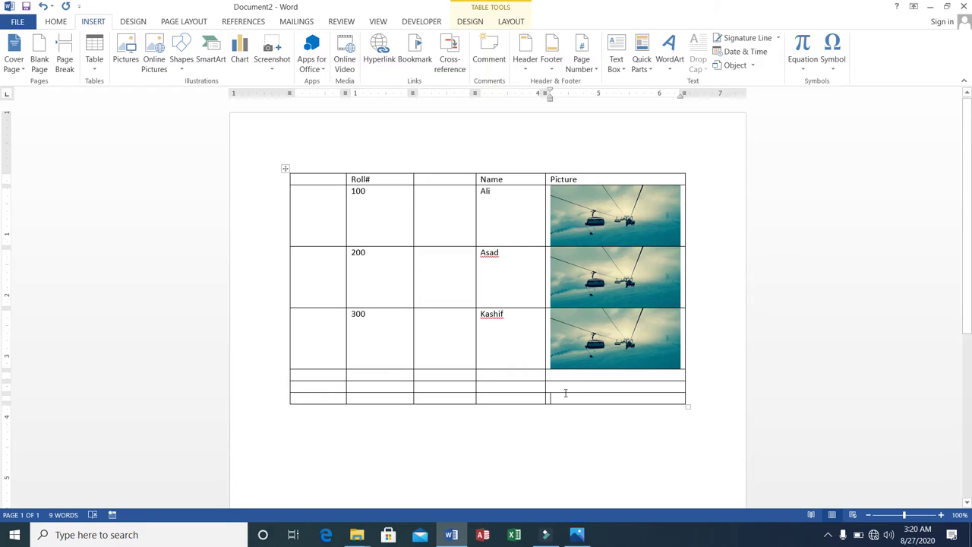
pyautogui.press('Tab')
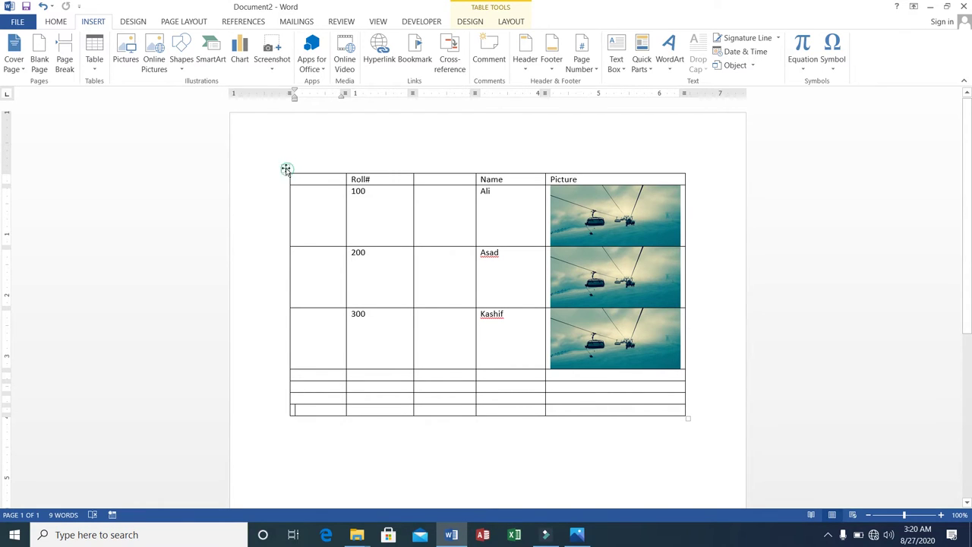
# Step: Set the table's borders to None through Table Properties' Borders and Shading
pyautogui.rightClick(285, 168)
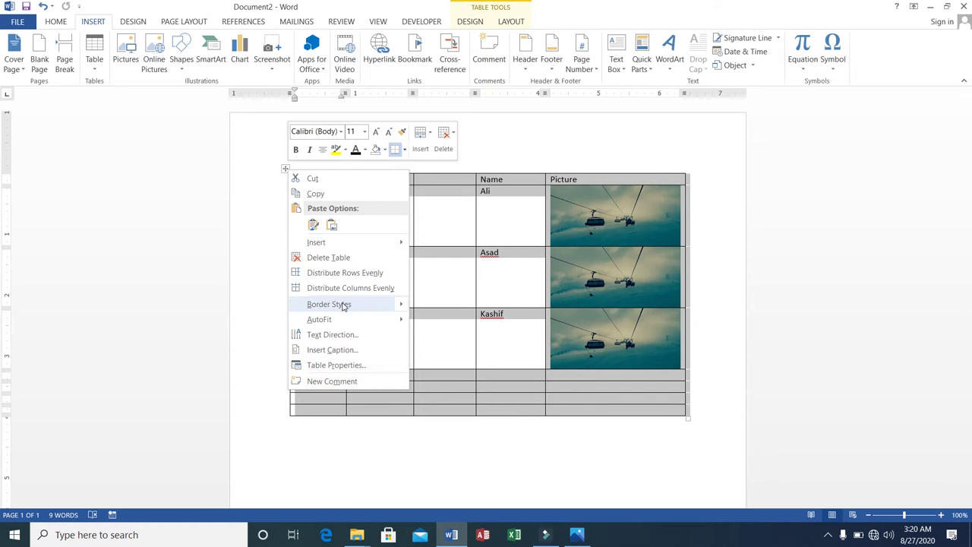
pyautogui.click(335, 366)
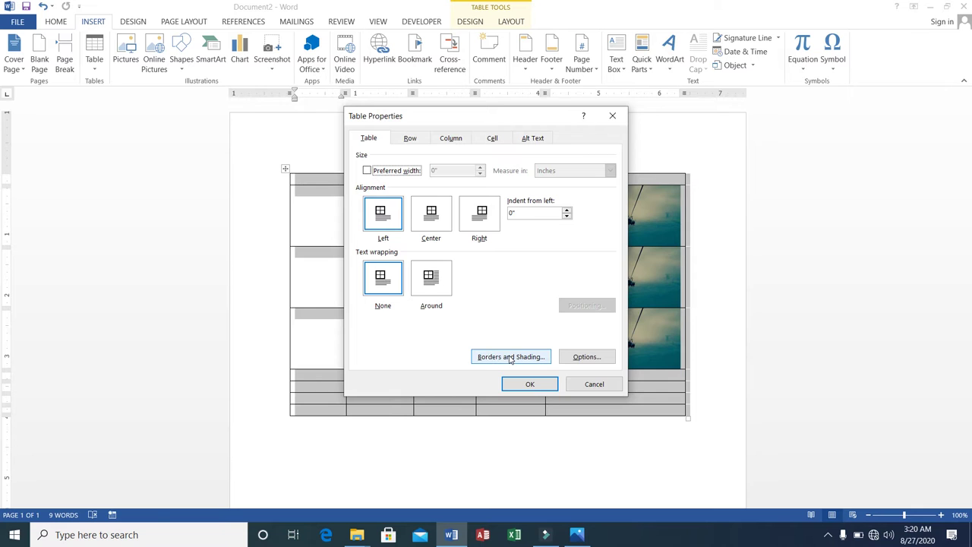
pyautogui.click(511, 359)
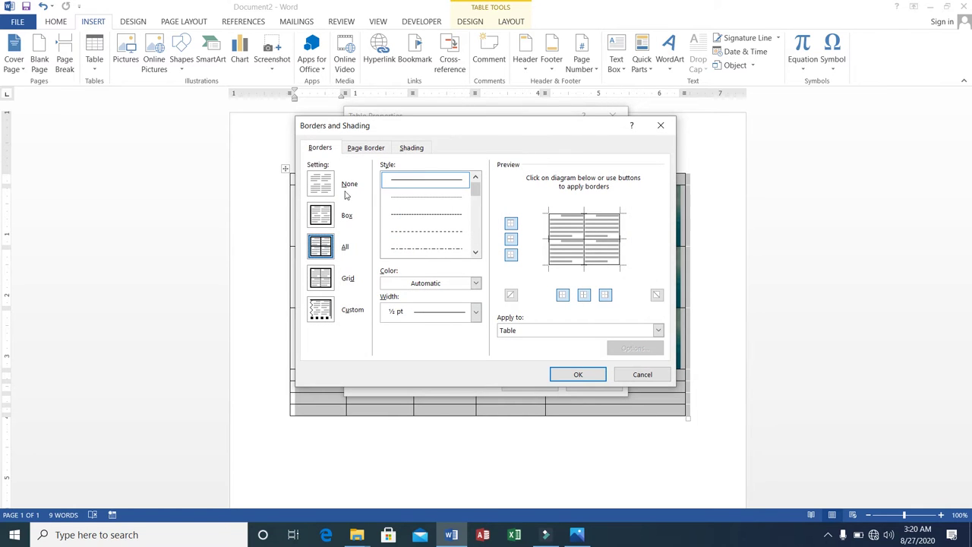
pyautogui.click(322, 184)
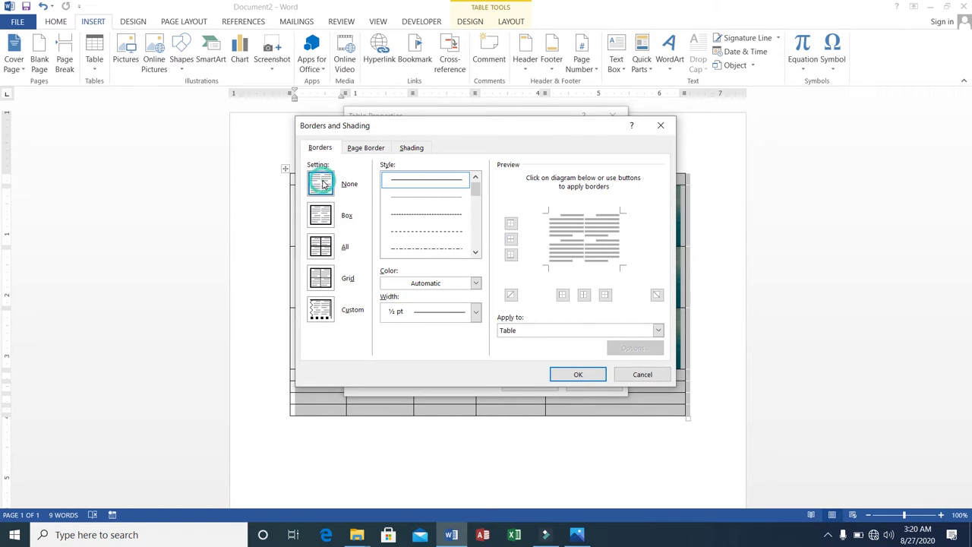
pyautogui.click(557, 376)
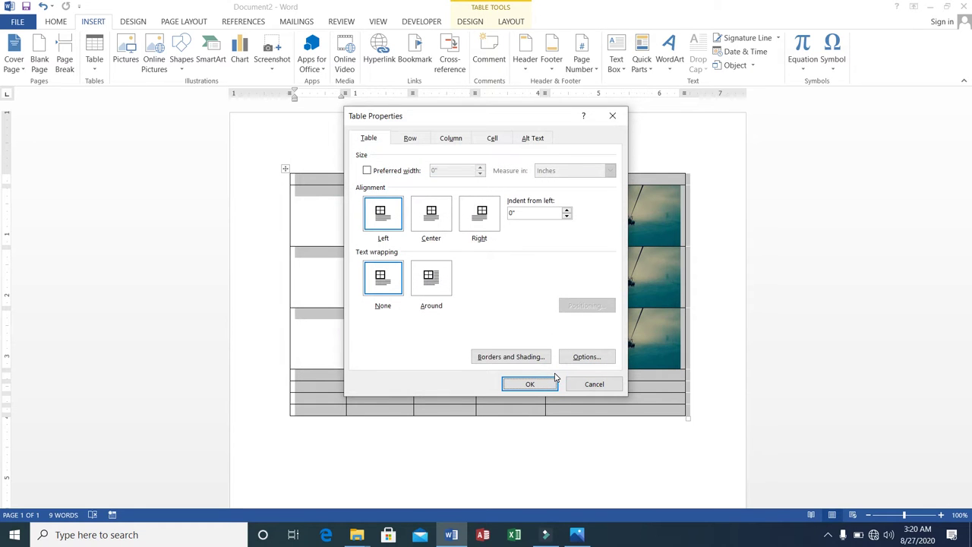
pyautogui.click(548, 383)
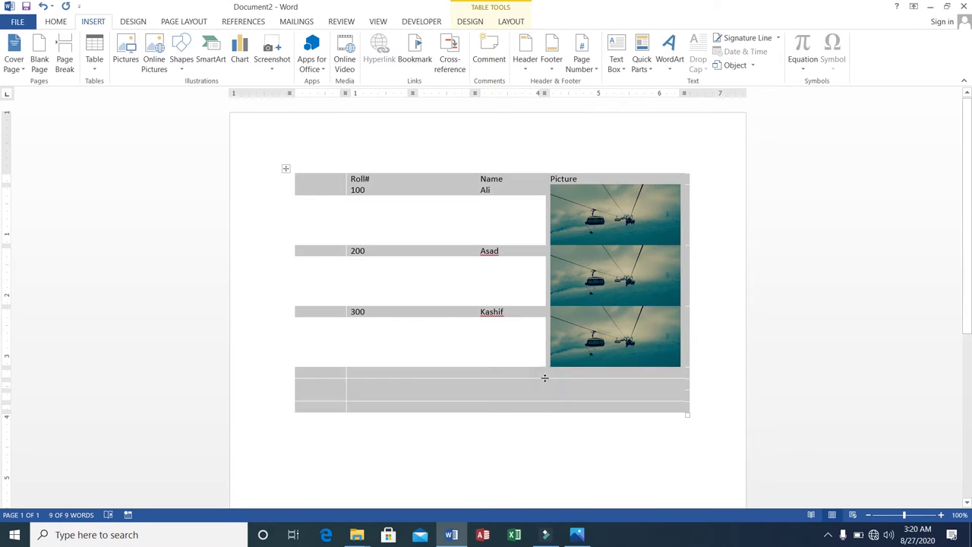
pyautogui.click(561, 429)
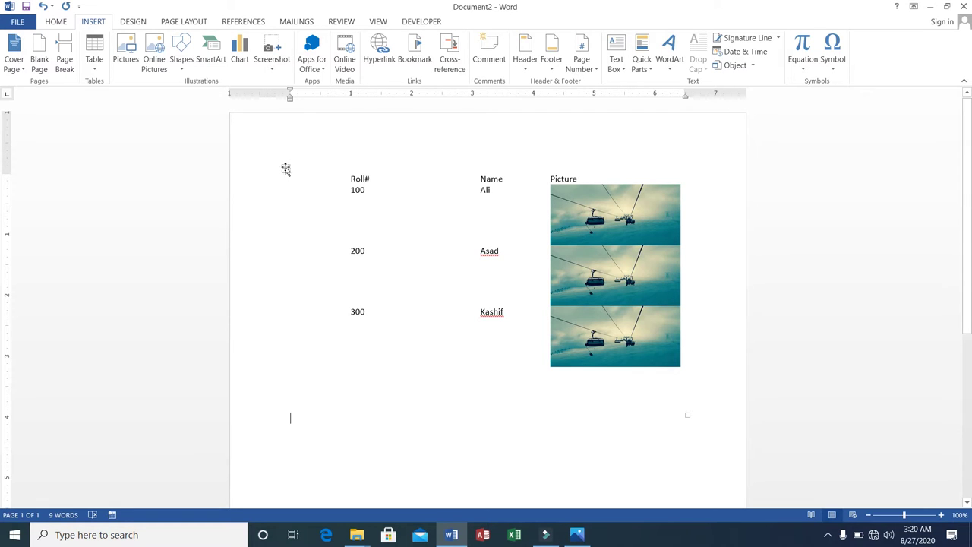
# Step: Give the Roll#/Name/Picture table a thick 6 pt Box border around its outer edge only
pyautogui.click(285, 169)
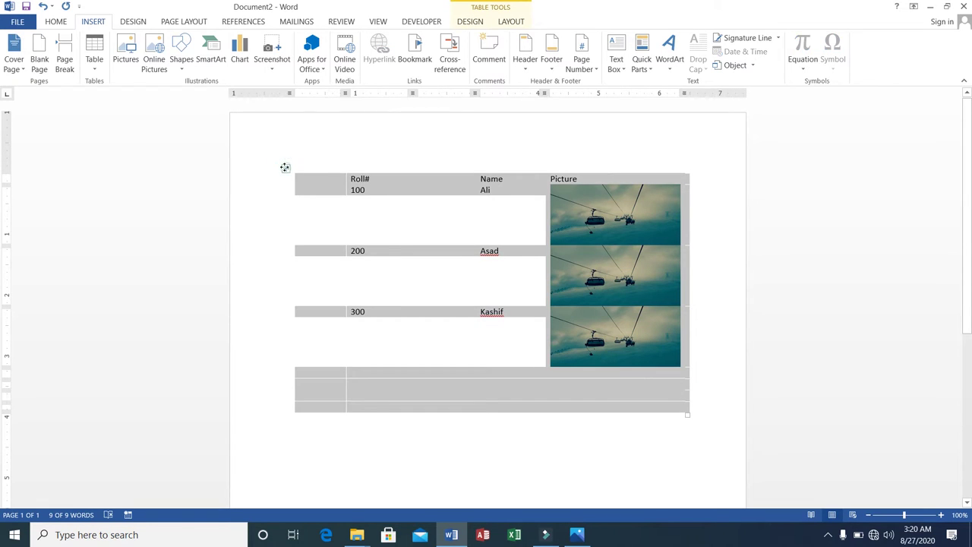
pyautogui.rightClick(285, 167)
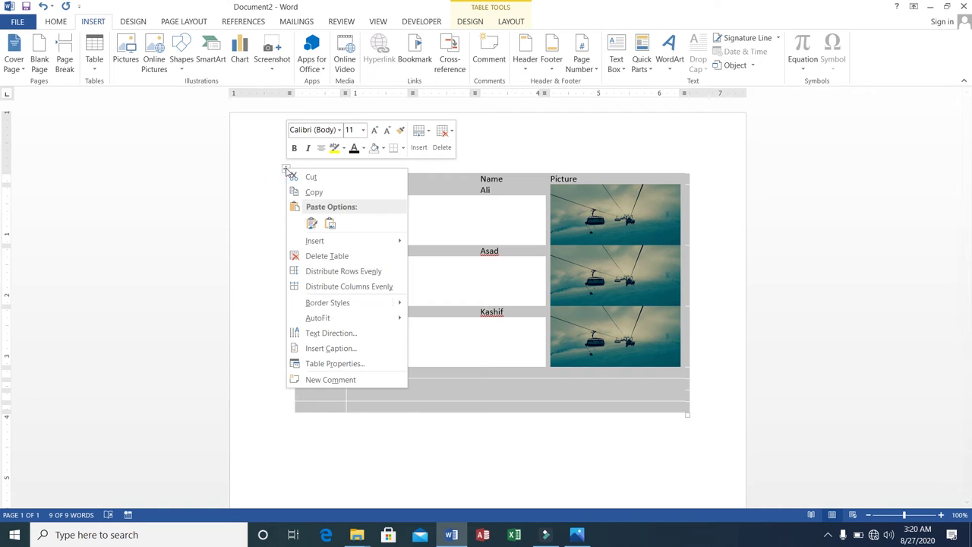
pyautogui.click(332, 364)
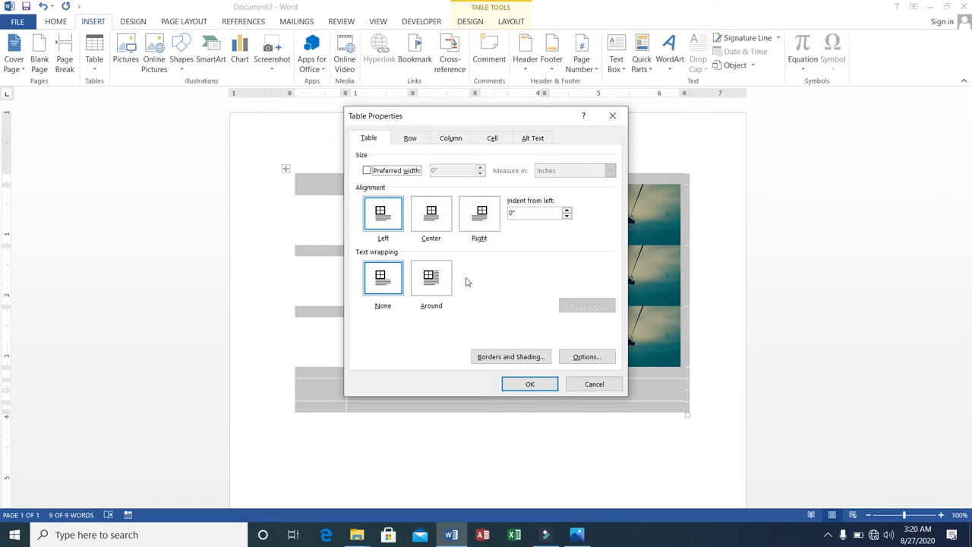
pyautogui.click(506, 354)
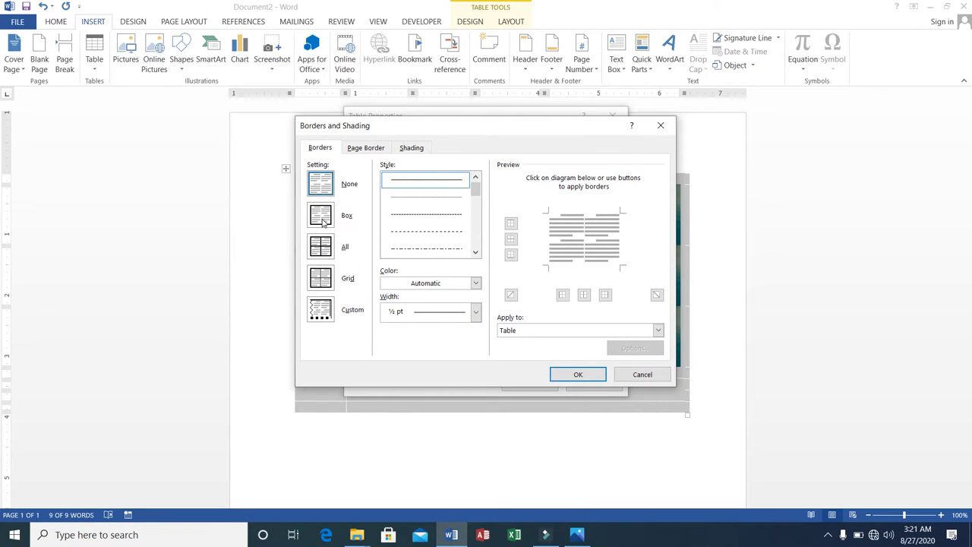
pyautogui.click(321, 220)
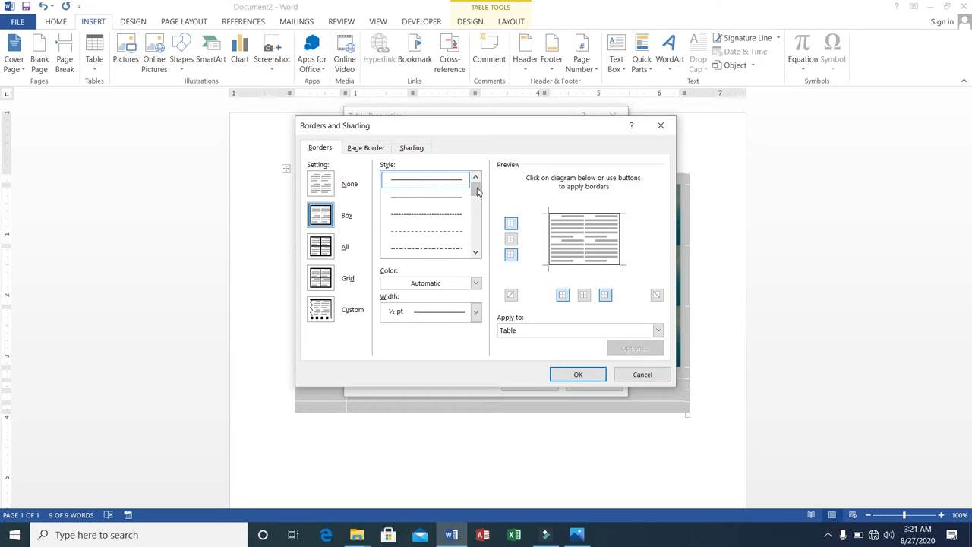
pyautogui.moveTo(477, 191); pyautogui.dragTo(477, 249)
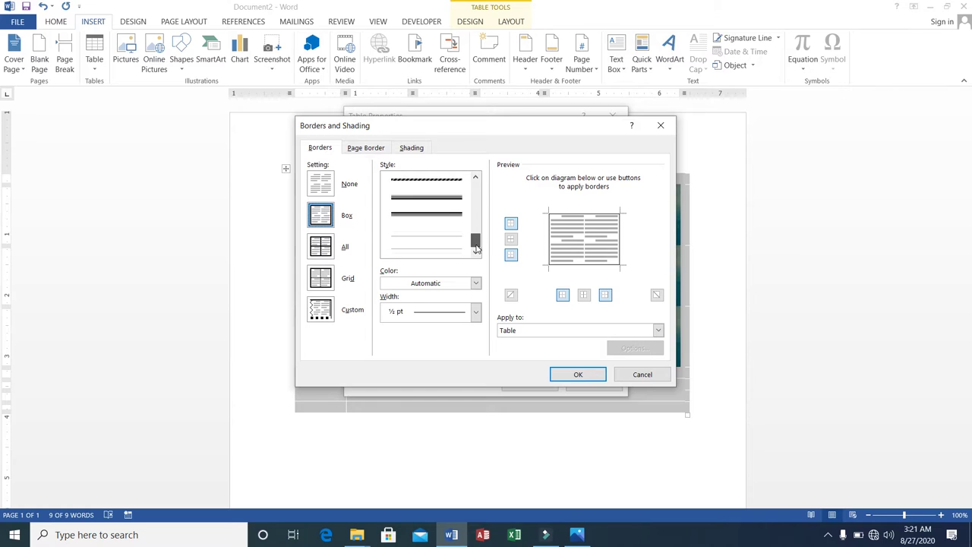
pyautogui.click(443, 218)
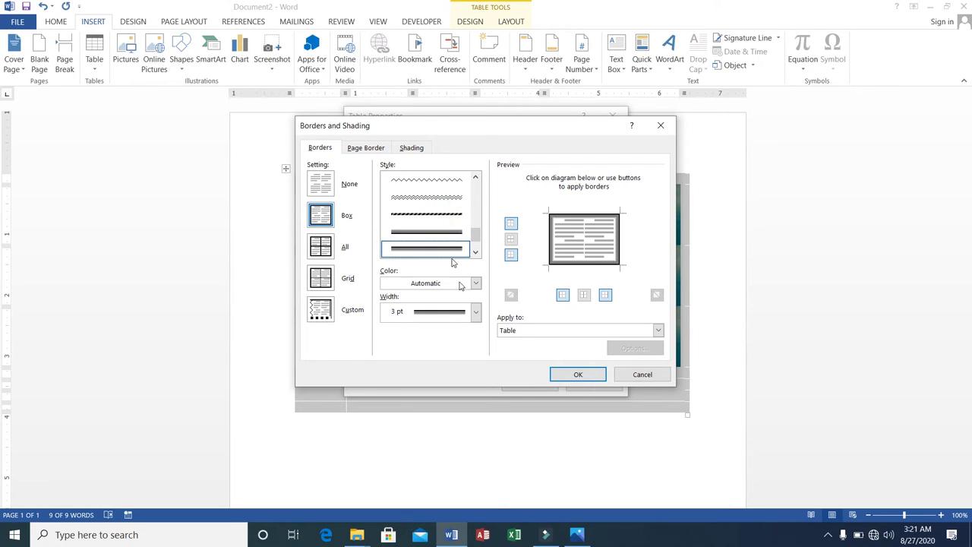
pyautogui.click(475, 313)
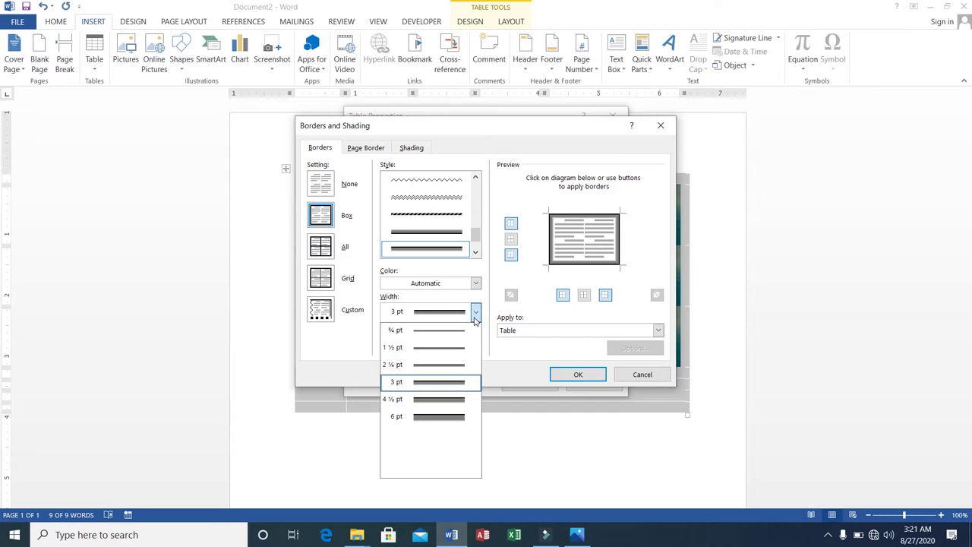
pyautogui.click(442, 417)
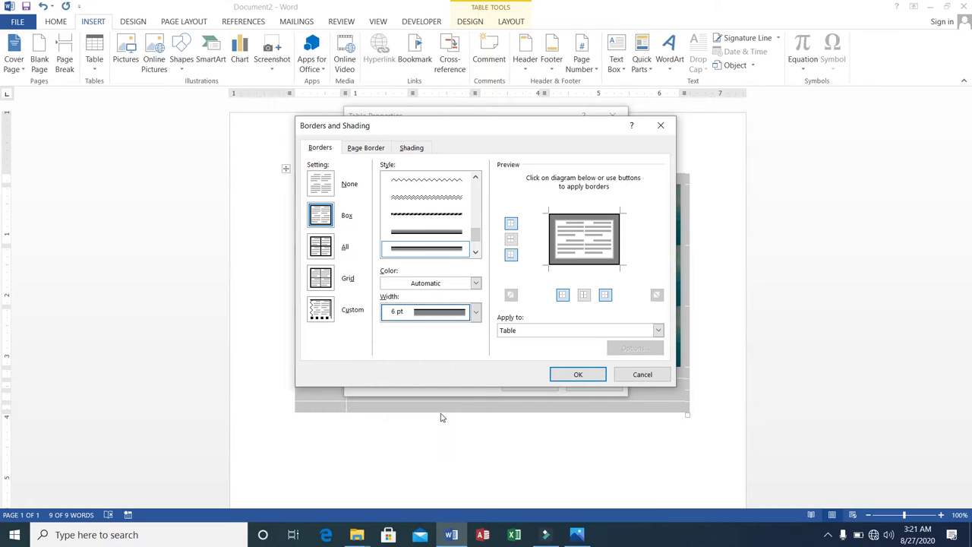
pyautogui.click(574, 375)
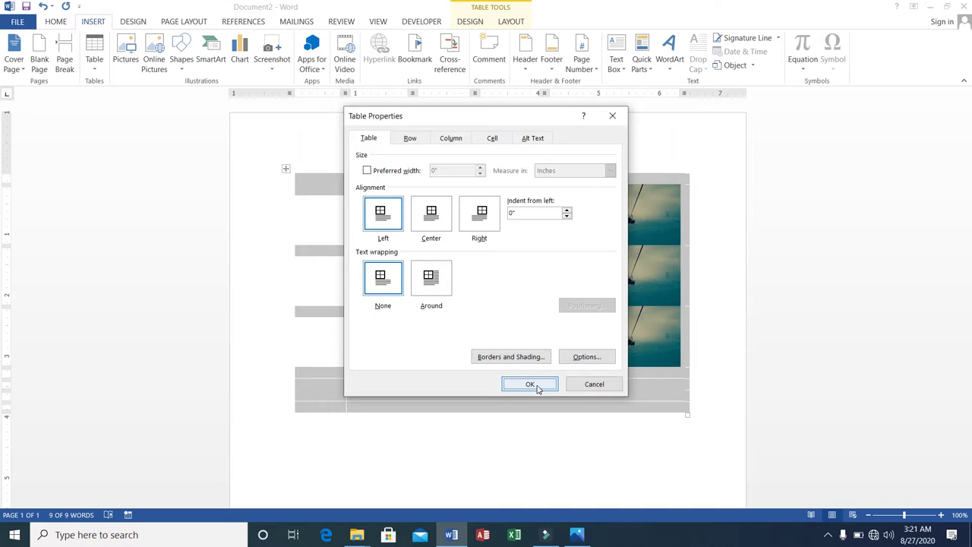
pyautogui.click(530, 384)
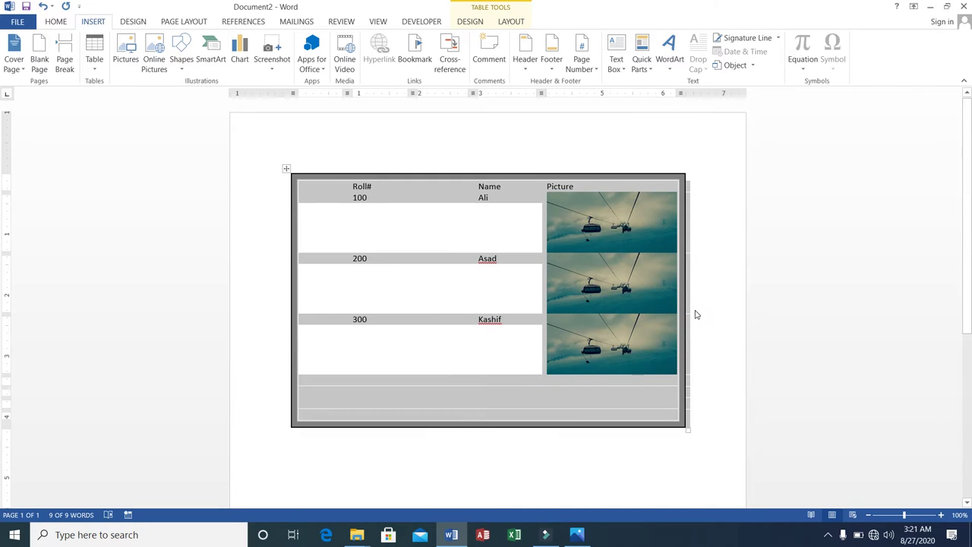
pyautogui.click(691, 313)
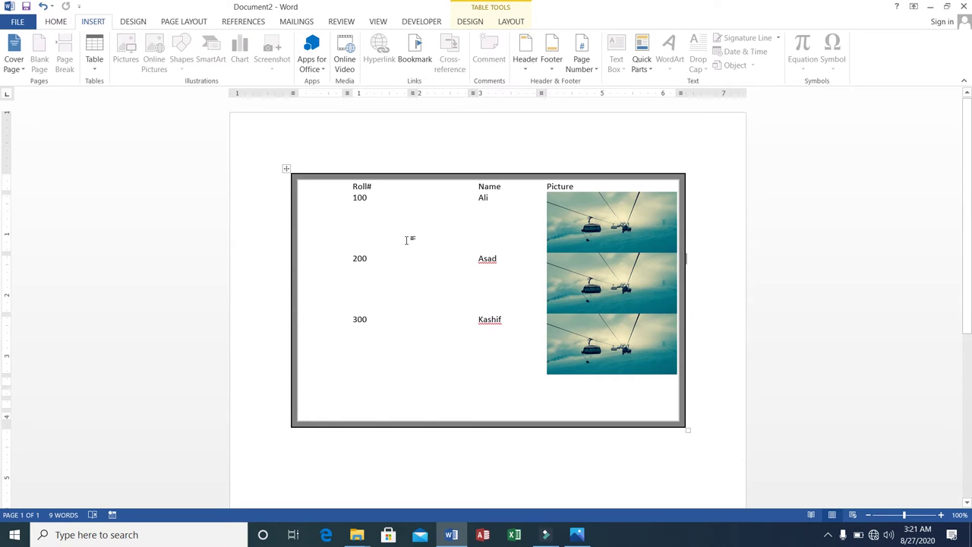
# Step: Change the table's border setting from Box to All so every cell gets the 6 pt line
pyautogui.rightClick(286, 168)
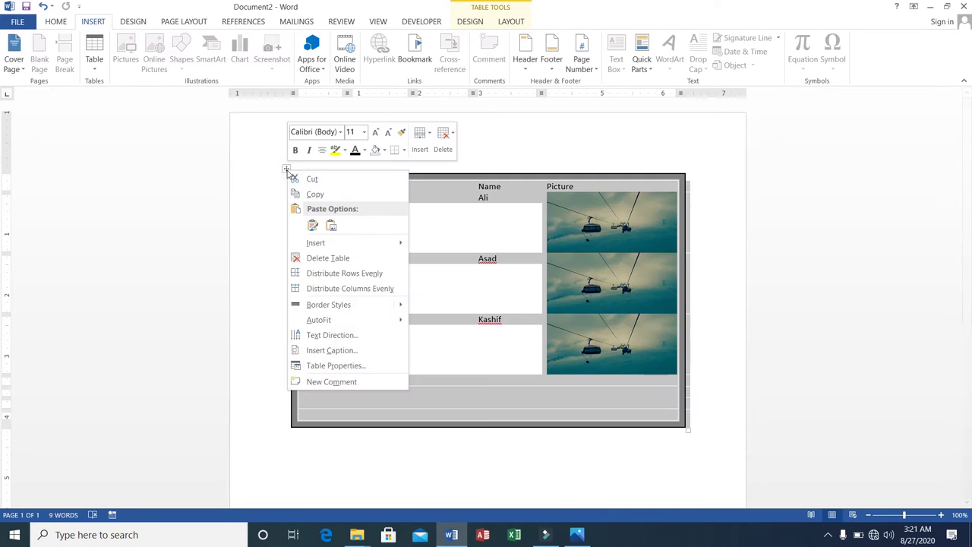
pyautogui.click(357, 365)
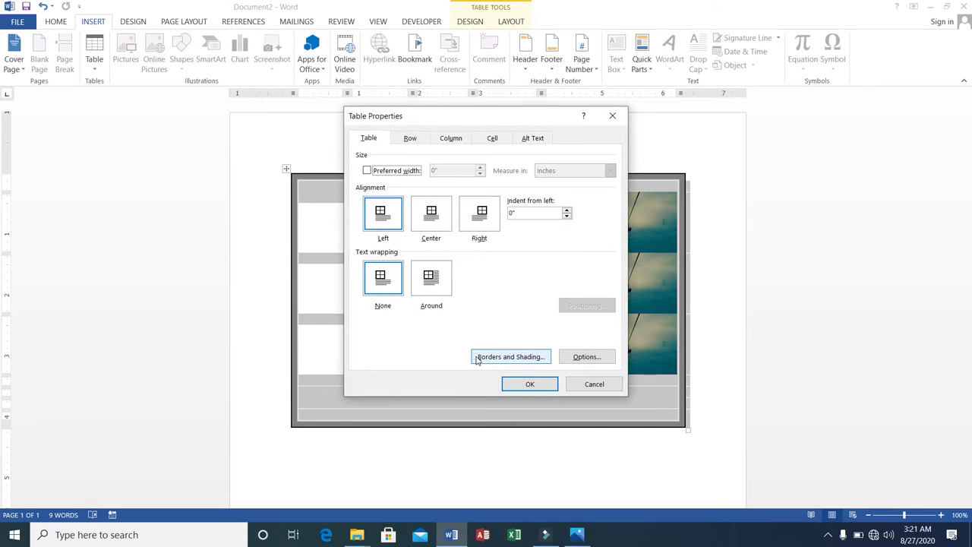
pyautogui.click(477, 359)
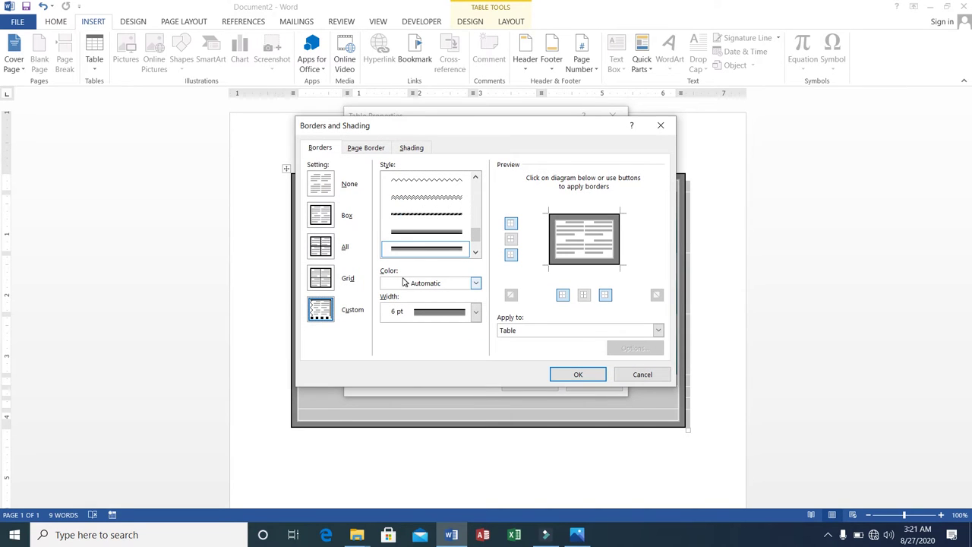
pyautogui.click(332, 246)
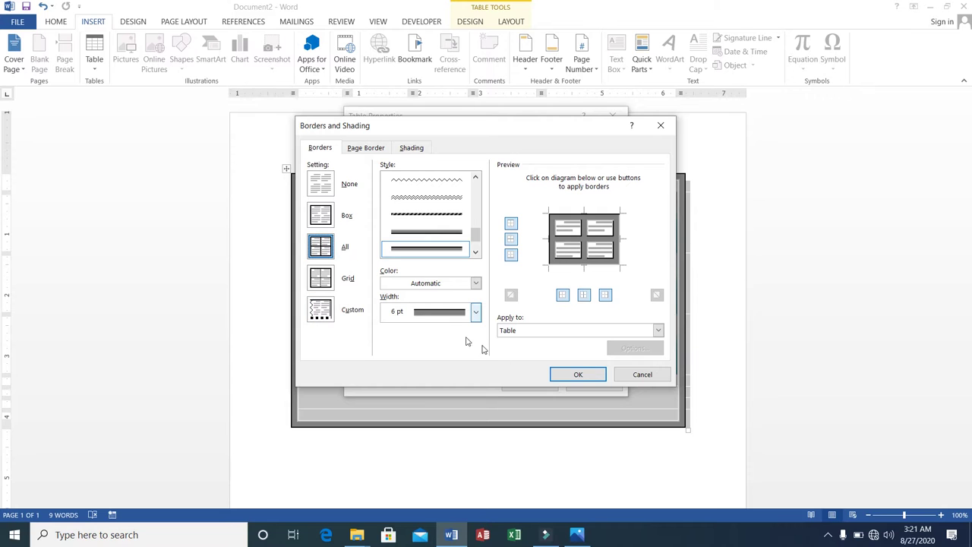
pyautogui.click(562, 373)
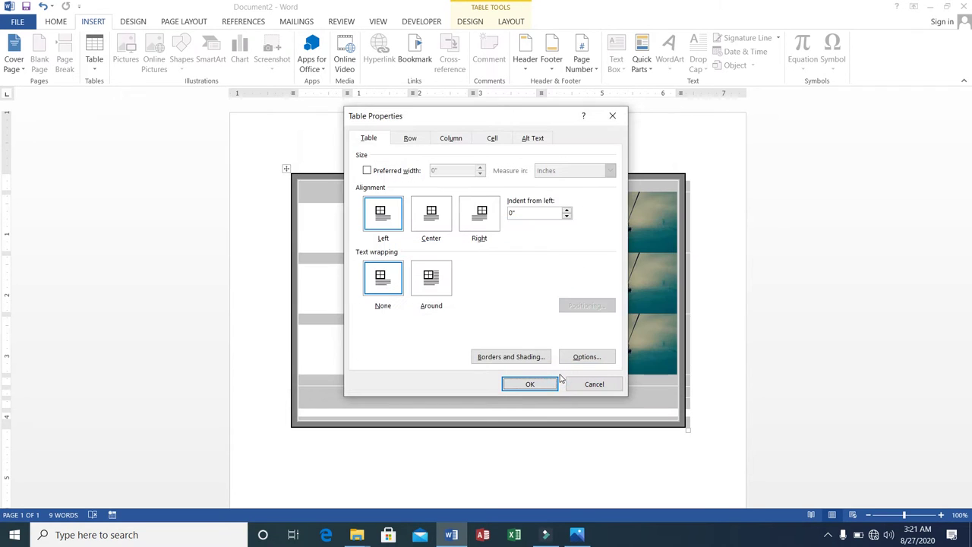
pyautogui.click(525, 385)
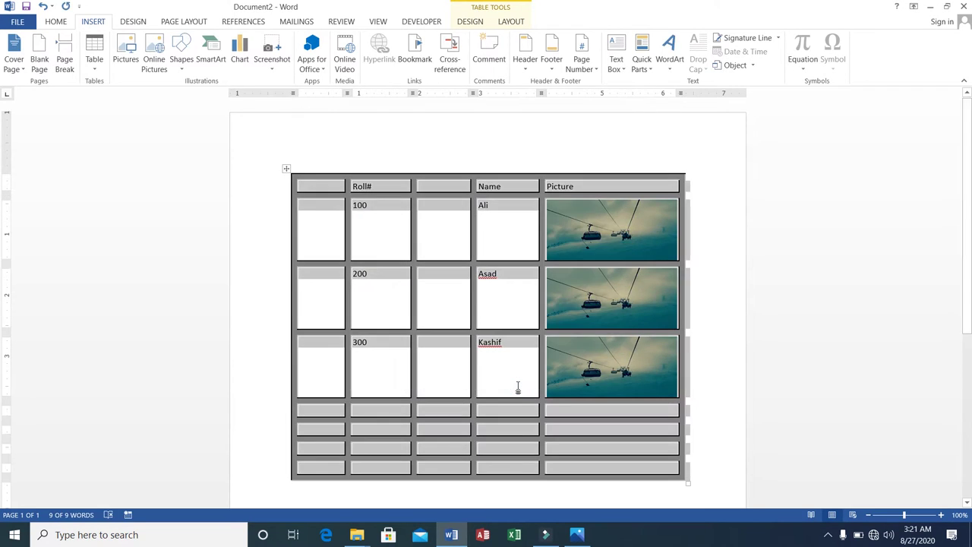
pyautogui.click(699, 283)
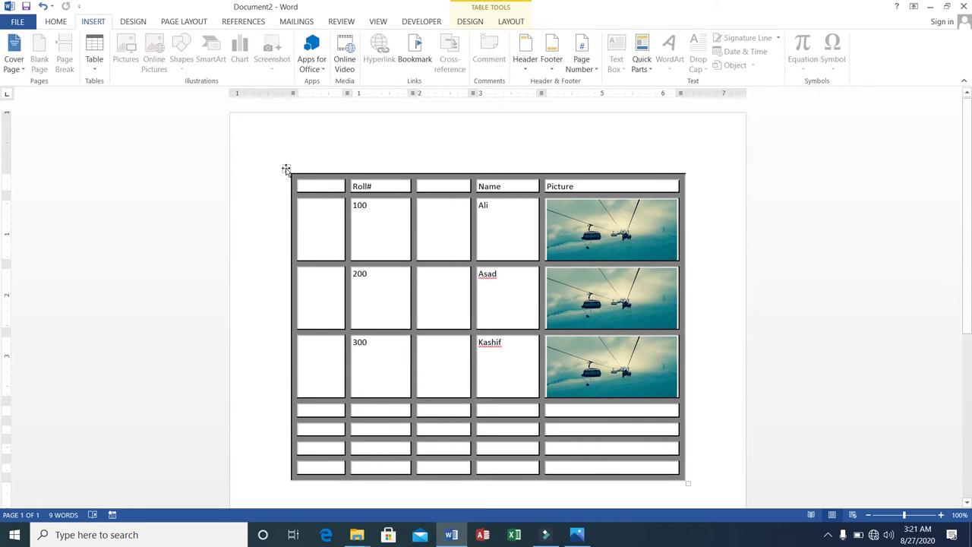
# Step: Select the whole Roll#/Name/Picture table and cut it from the page
pyautogui.click(827, 538)
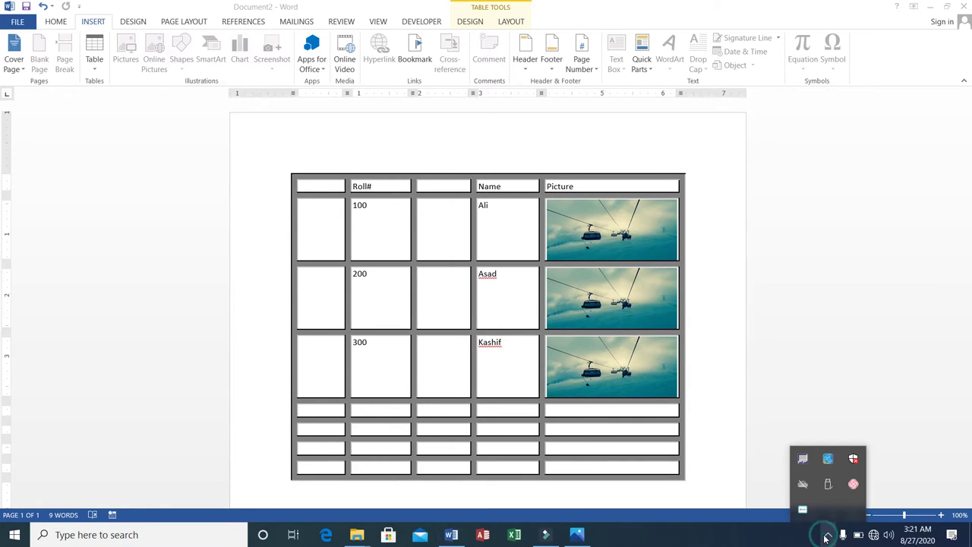
pyautogui.click(826, 538)
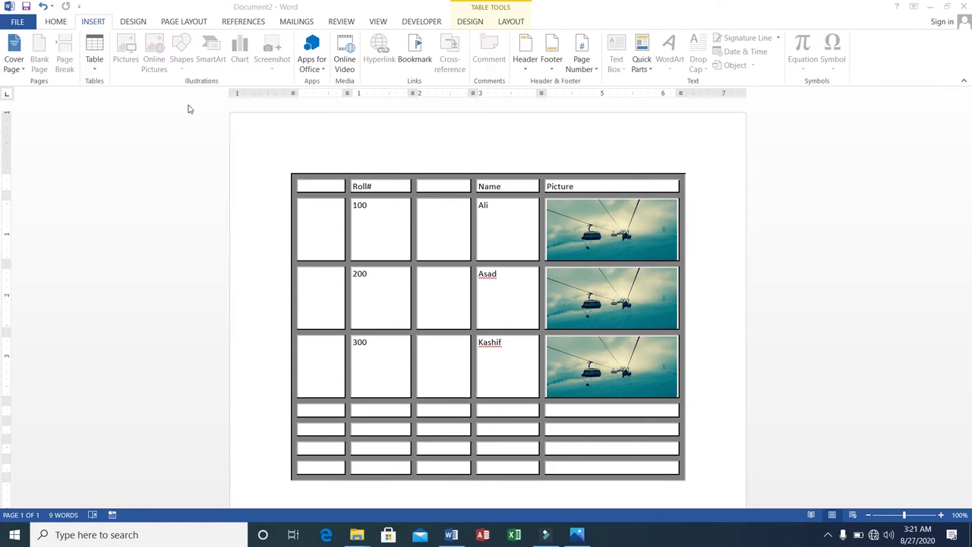
pyautogui.click(293, 177)
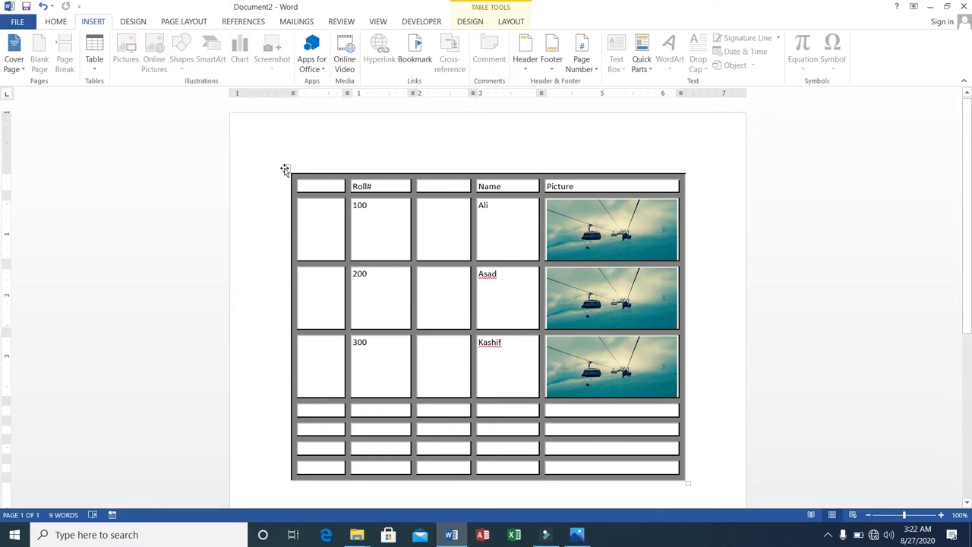
pyautogui.click(284, 169)
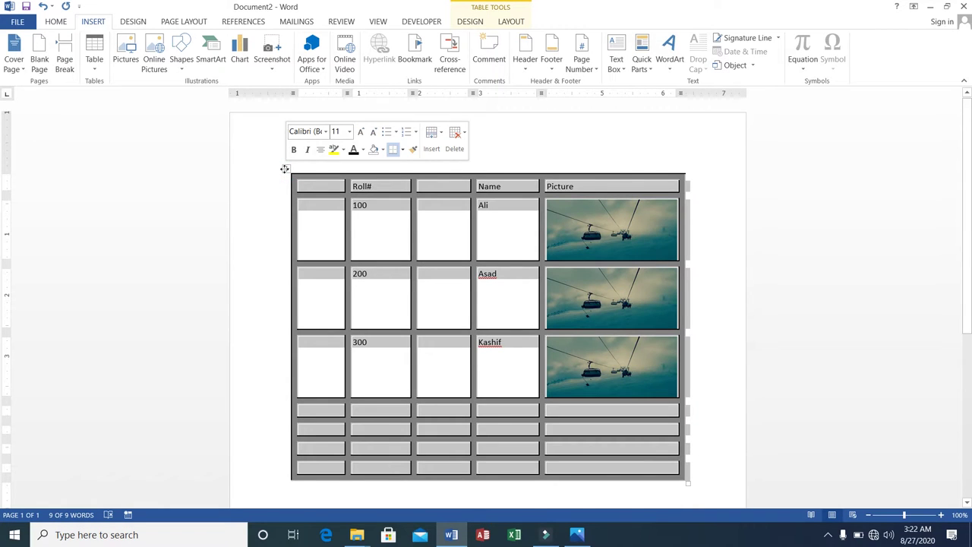
pyautogui.rightClick(284, 169)
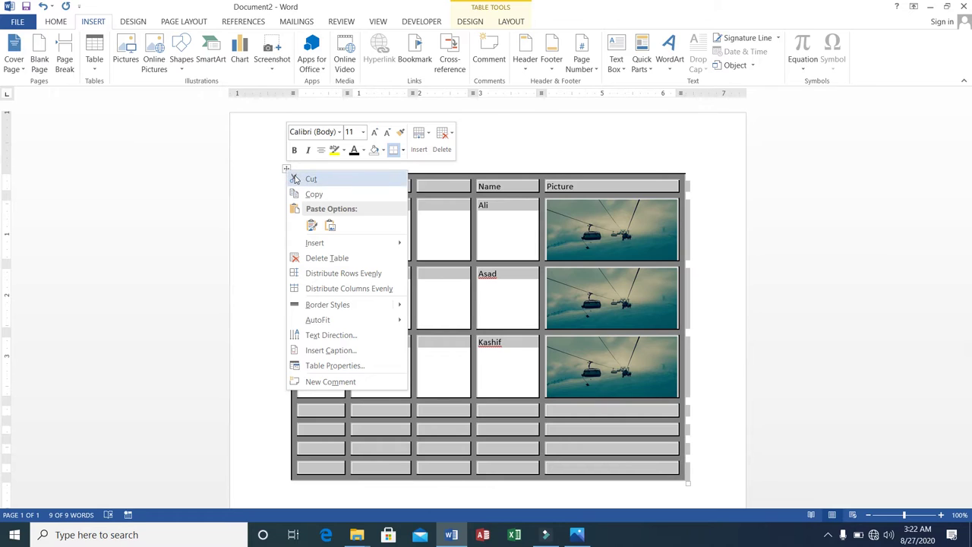
pyautogui.click(311, 179)
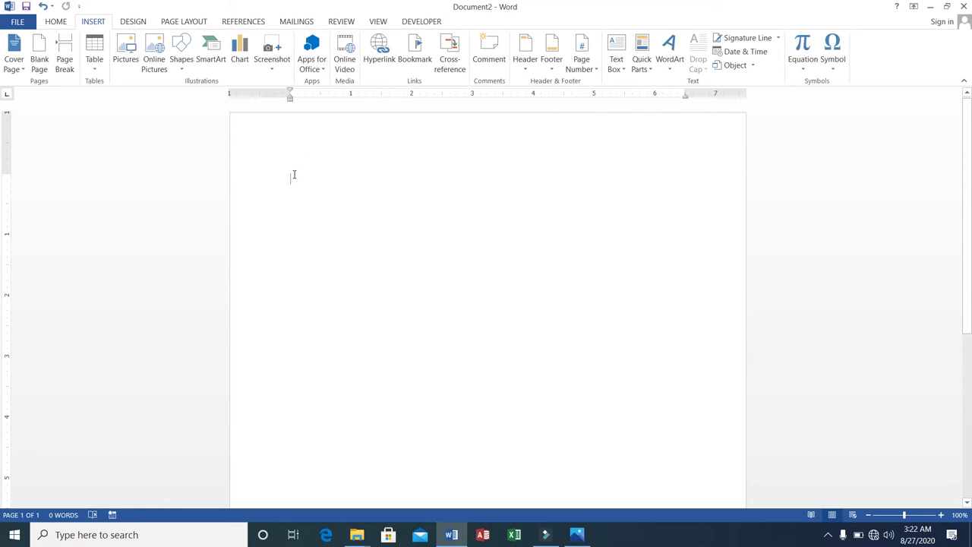
# Step: Draw a new freehand table's outer rectangle and three horizontal row lines
pyautogui.click(95, 73)
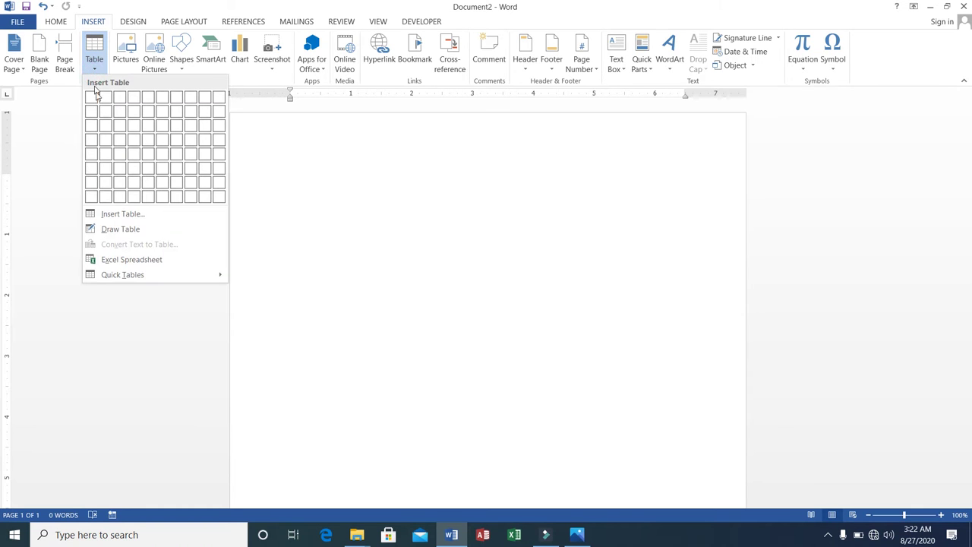
pyautogui.click(137, 236)
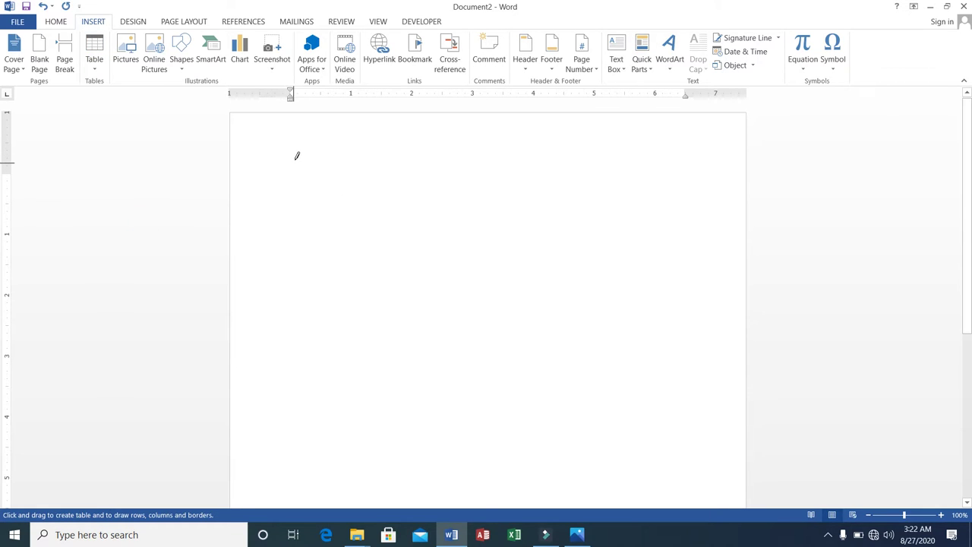
pyautogui.moveTo(289, 160)
pyautogui.mouseDown()
pyautogui.moveTo(445, 268)
pyautogui.moveTo(483, 270)
pyautogui.moveTo(632, 341)
pyautogui.moveTo(703, 433)
pyautogui.mouseUp()
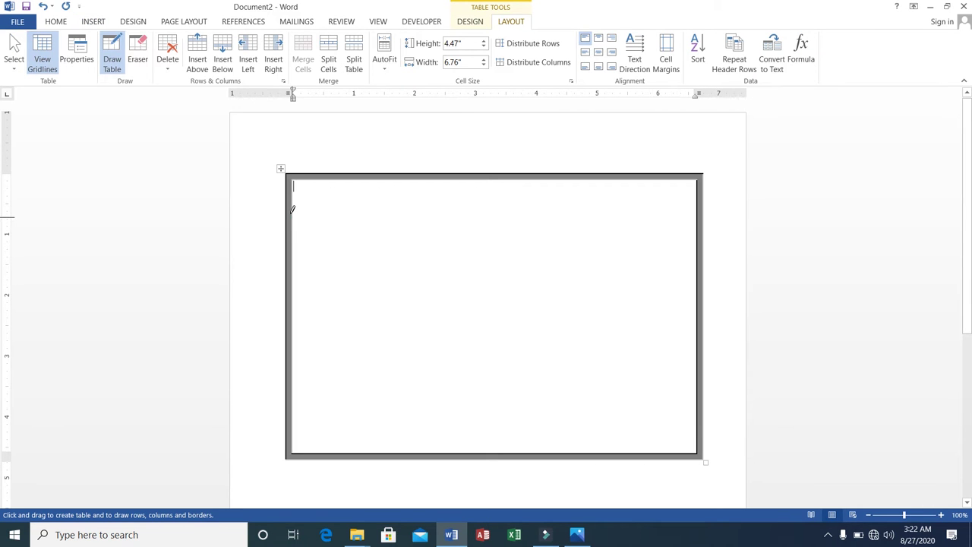
pyautogui.moveTo(292, 210)
pyautogui.mouseDown()
pyautogui.moveTo(410, 199)
pyautogui.moveTo(443, 213)
pyautogui.moveTo(572, 213)
pyautogui.mouseUp()
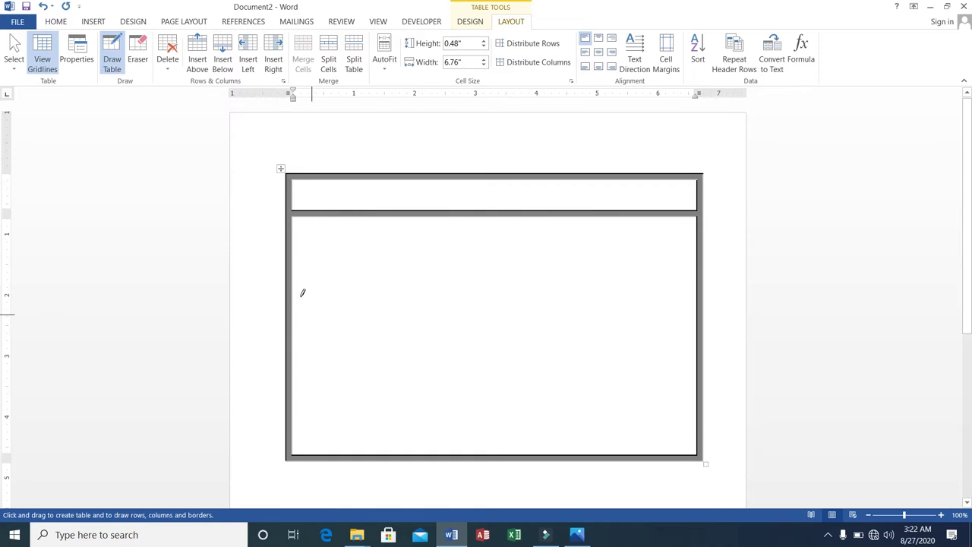
pyautogui.moveTo(290, 253)
pyautogui.mouseDown()
pyautogui.moveTo(482, 271)
pyautogui.moveTo(619, 246)
pyautogui.moveTo(687, 245)
pyautogui.moveTo(695, 262)
pyautogui.mouseUp()
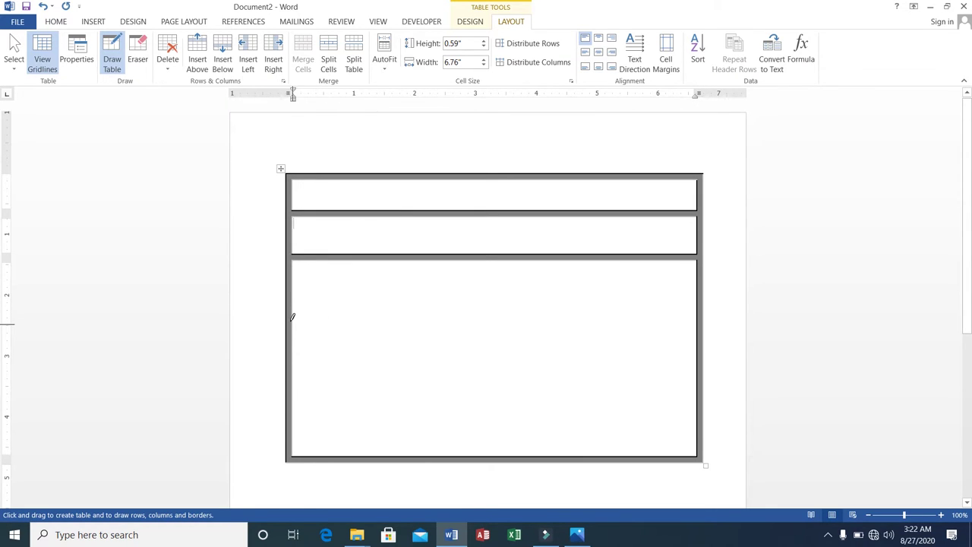
pyautogui.moveTo(291, 319); pyautogui.dragTo(501, 310)
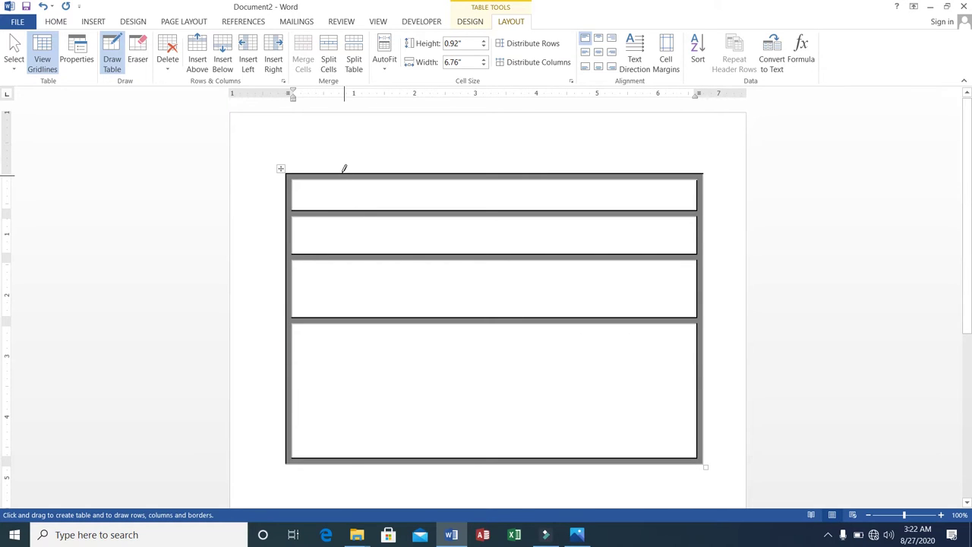
# Step: Draw vertical dividers for a narrow left column and to split the first, third and bottom rows
pyautogui.moveTo(343, 173); pyautogui.dragTo(354, 362)
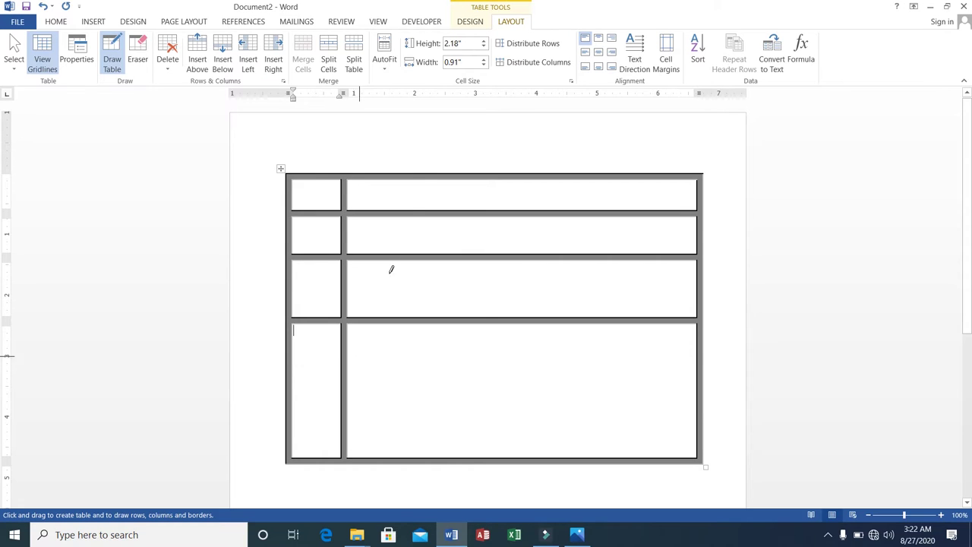
pyautogui.click(402, 174)
pyautogui.moveTo(402, 174); pyautogui.dragTo(403, 209)
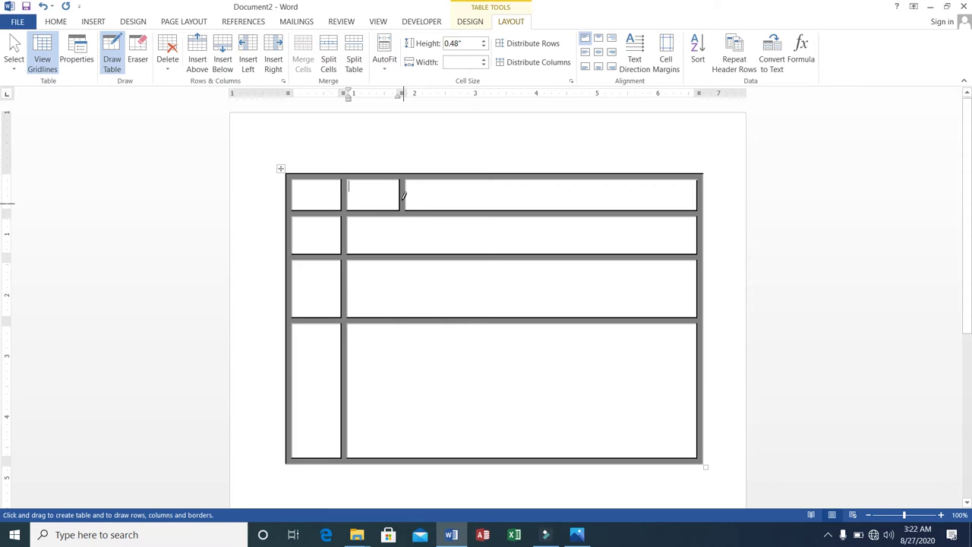
pyautogui.click(469, 210)
pyautogui.moveTo(470, 210); pyautogui.dragTo(470, 253)
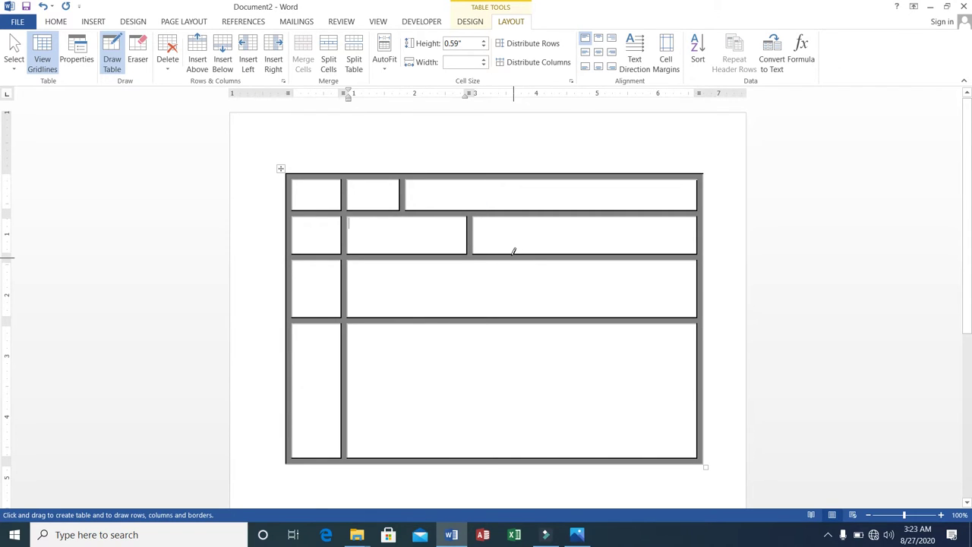
pyautogui.moveTo(514, 258); pyautogui.dragTo(515, 304)
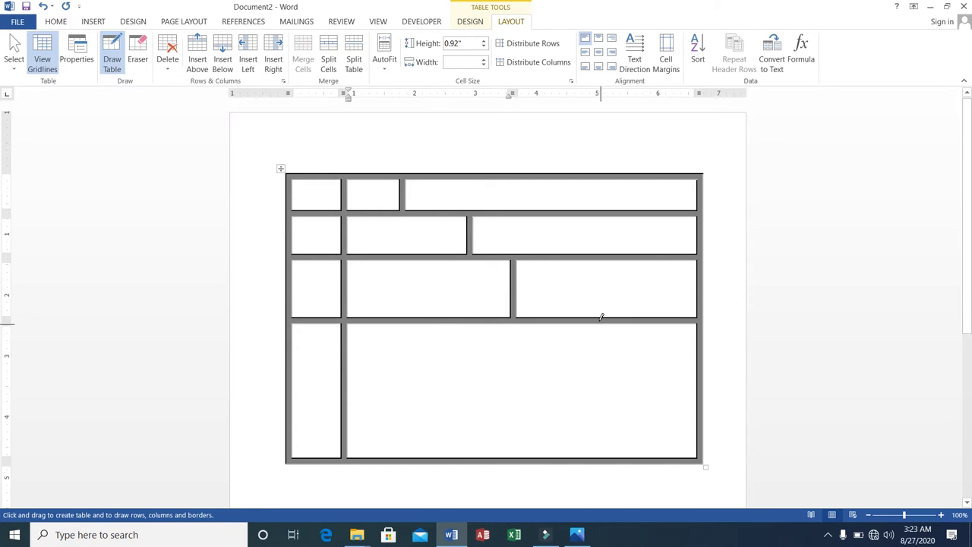
pyautogui.moveTo(601, 320); pyautogui.dragTo(608, 414)
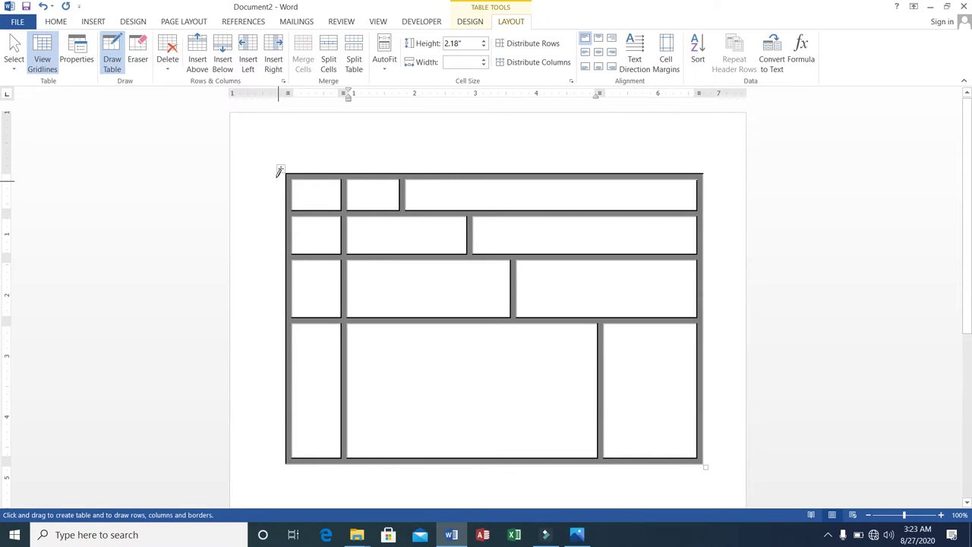
# Step: Exit table drawing and set all of the table's borders to a dashed ½ pt line
pyautogui.scroll(-1, 279, 171)
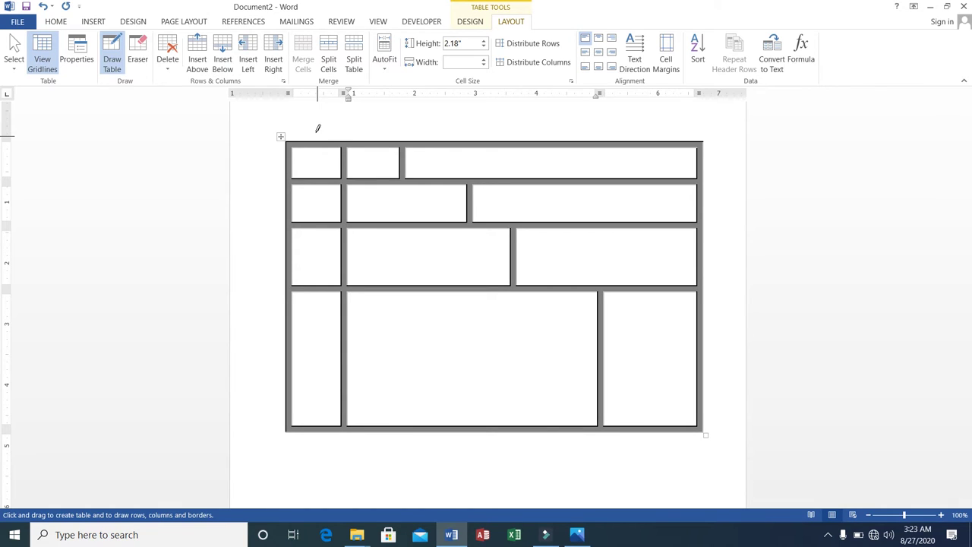
pyautogui.press('Escape')
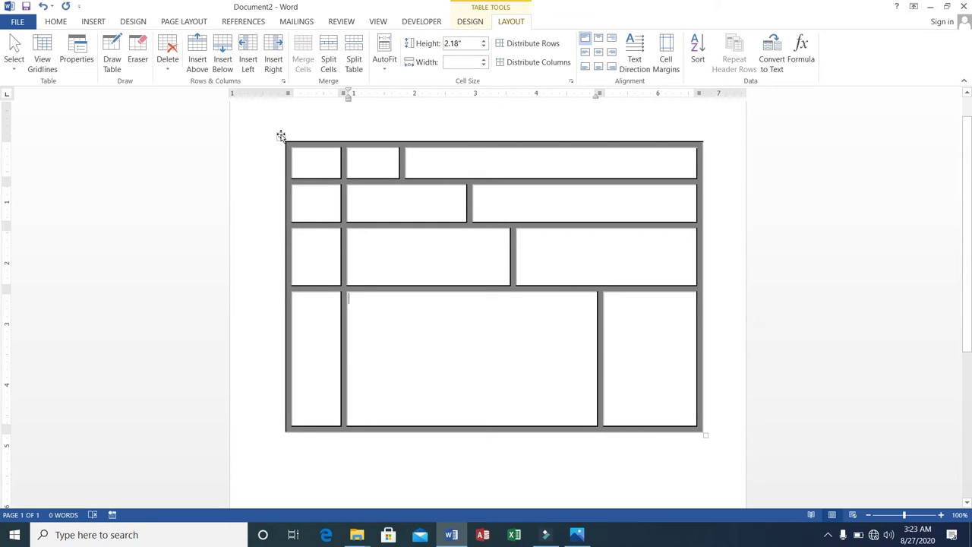
pyautogui.rightClick(281, 136)
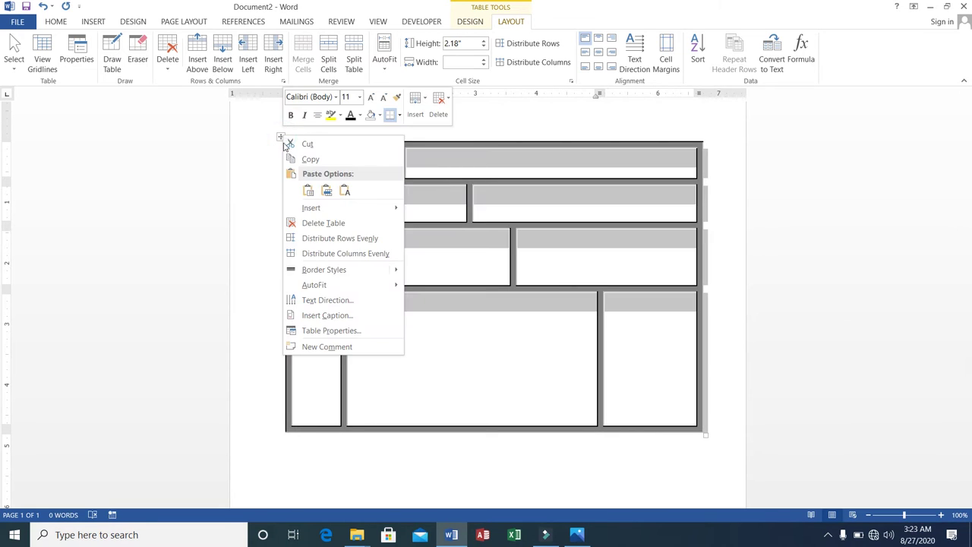
pyautogui.click(320, 333)
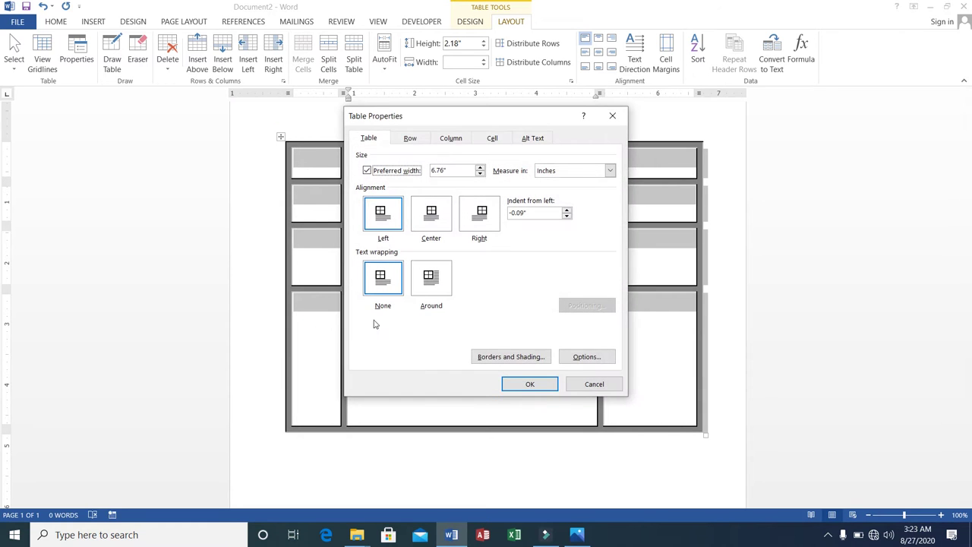
pyautogui.click(488, 358)
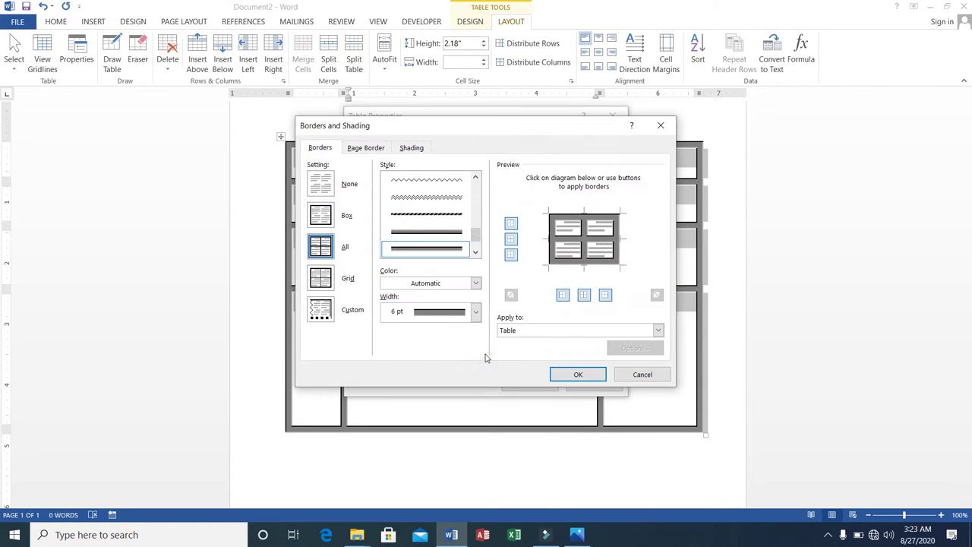
pyautogui.click(326, 220)
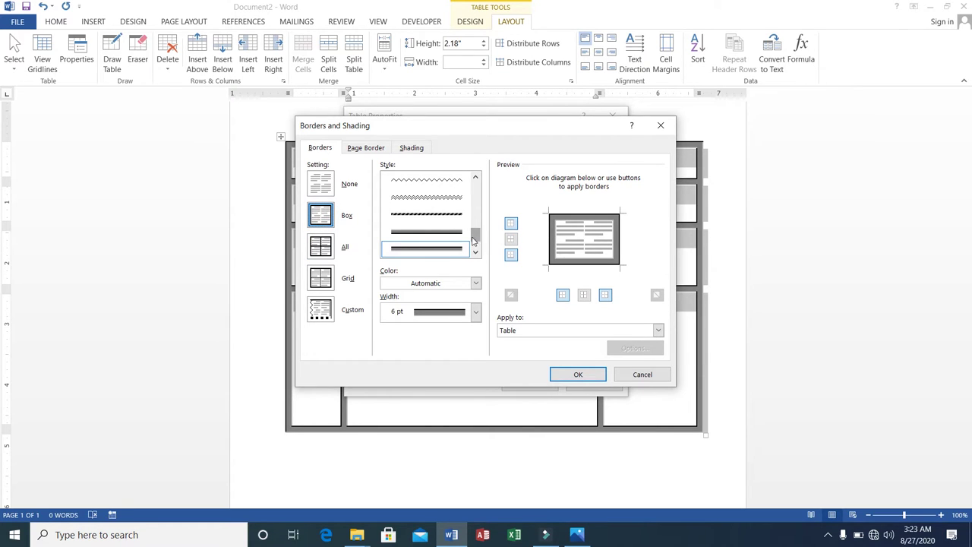
pyautogui.click(331, 248)
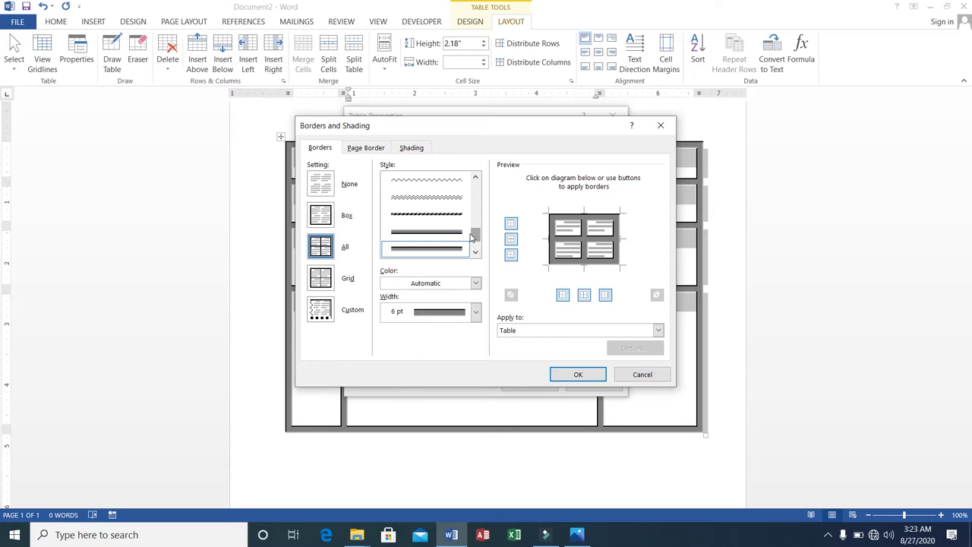
pyautogui.moveTo(471, 237); pyautogui.dragTo(468, 192)
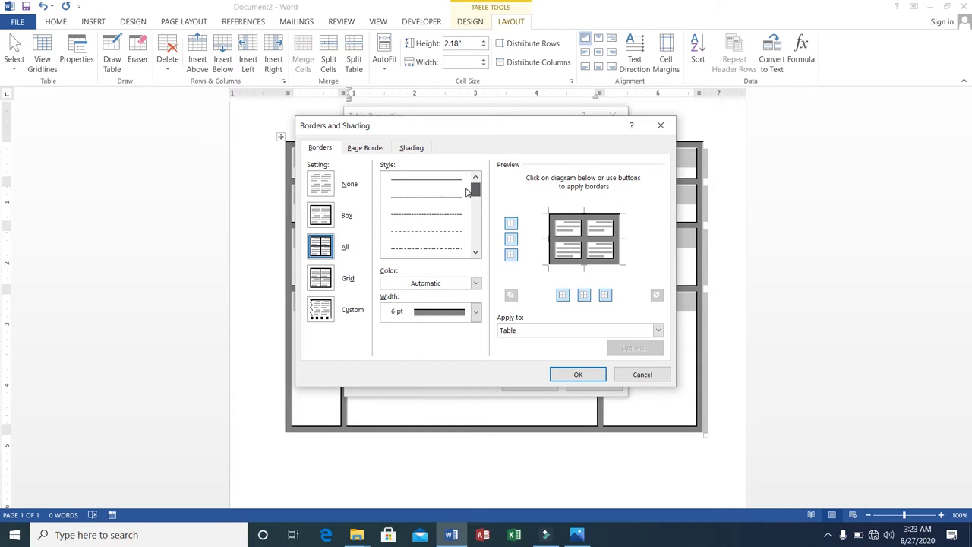
pyautogui.click(436, 182)
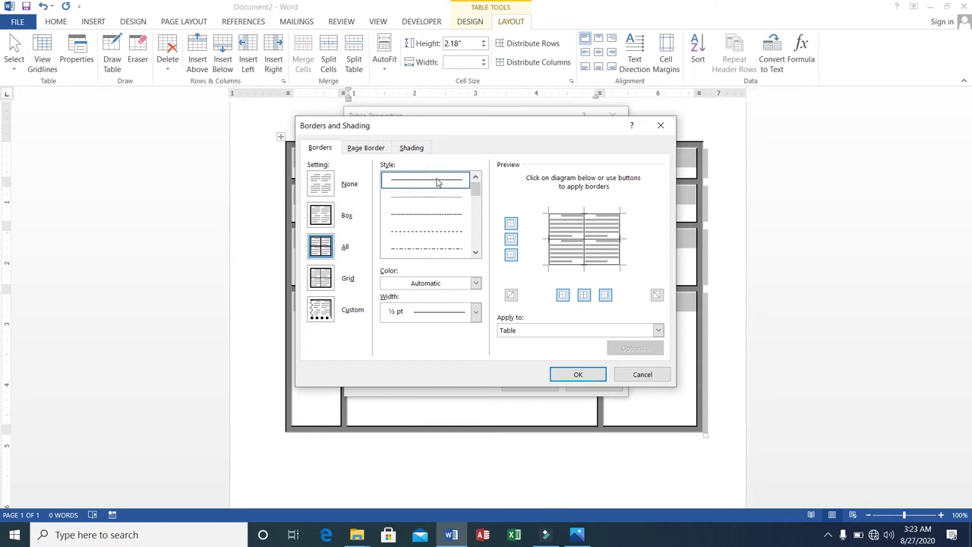
pyautogui.click(440, 231)
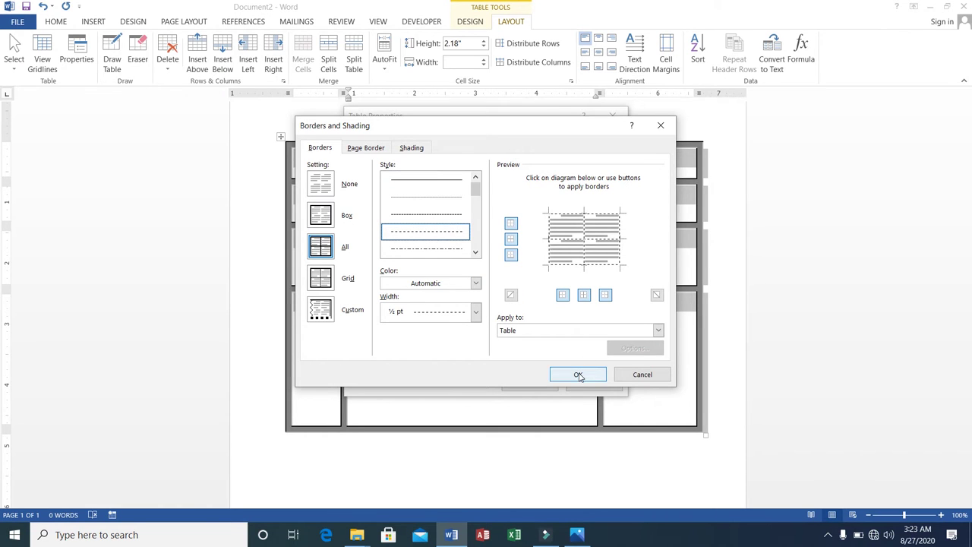
pyautogui.click(581, 373)
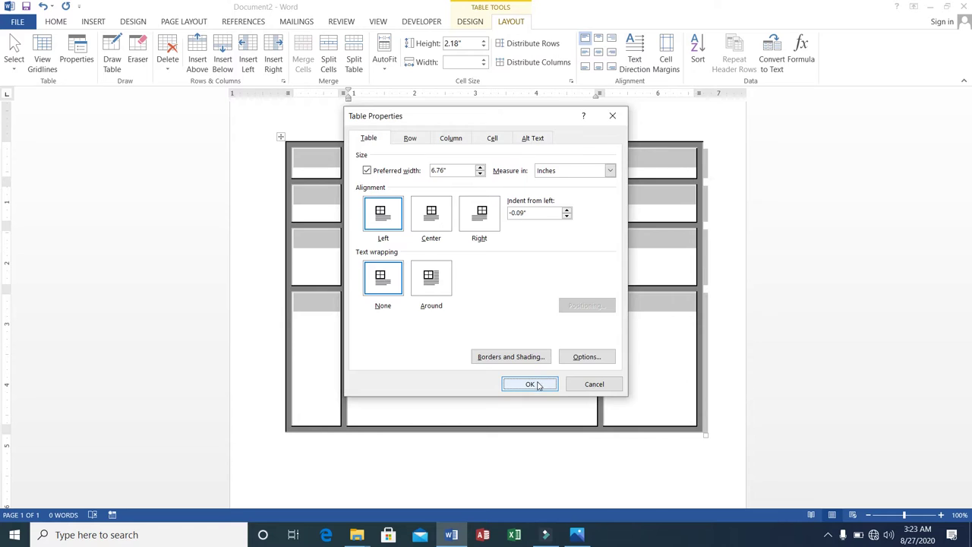
pyautogui.click(530, 384)
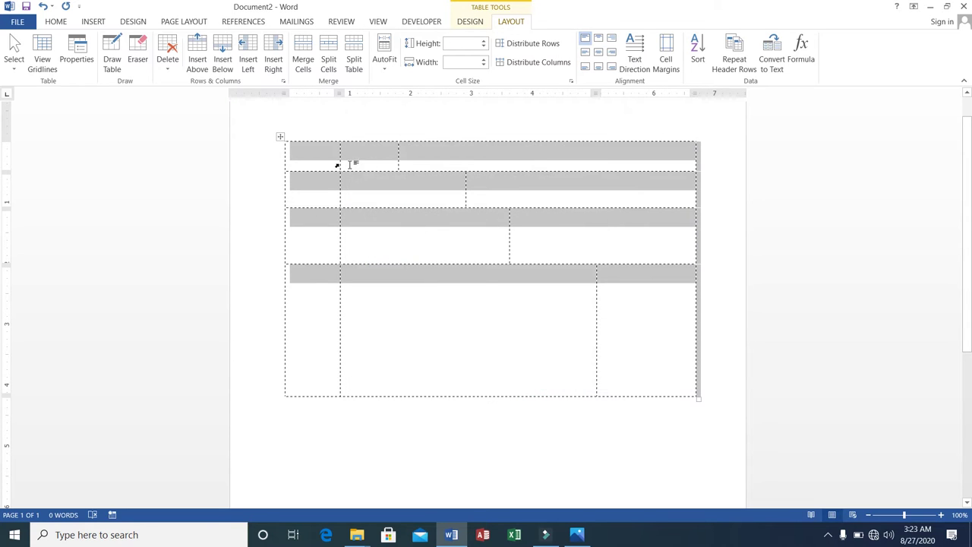
pyautogui.click(322, 158)
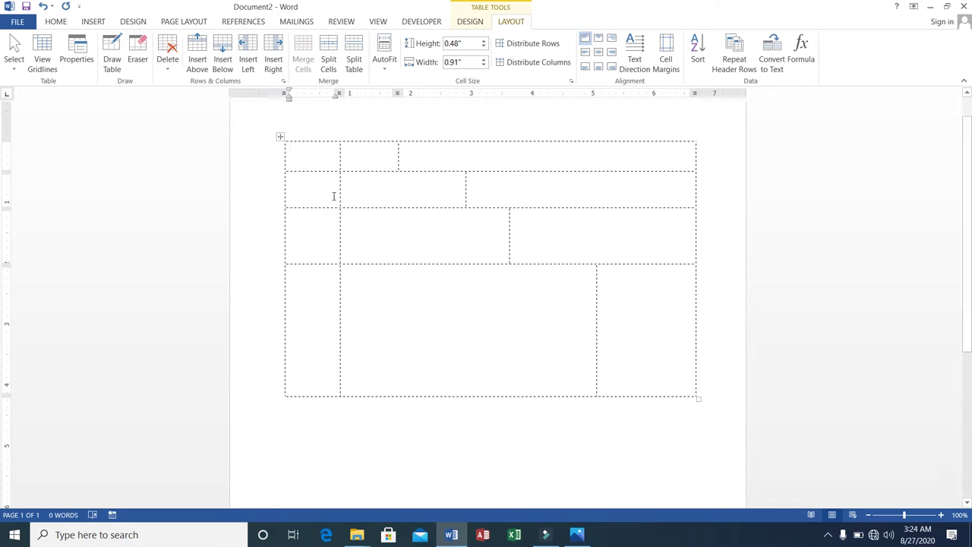
# Step: Type 'Date', 'Order#' and 'Description' into the first row's three cells
pyautogui.click(310, 155)
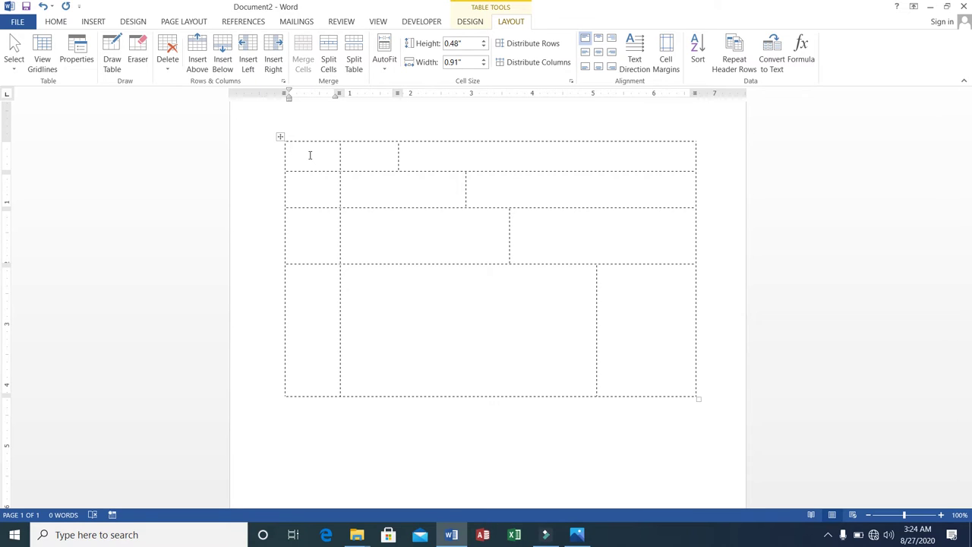
pyautogui.write('Date:')
pyautogui.click(357, 148)
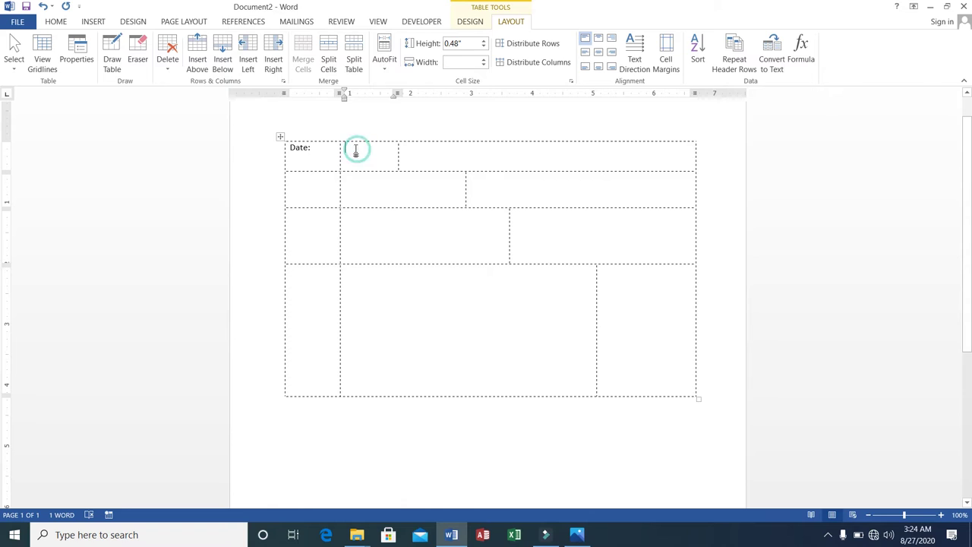
pyautogui.write('Order#:')
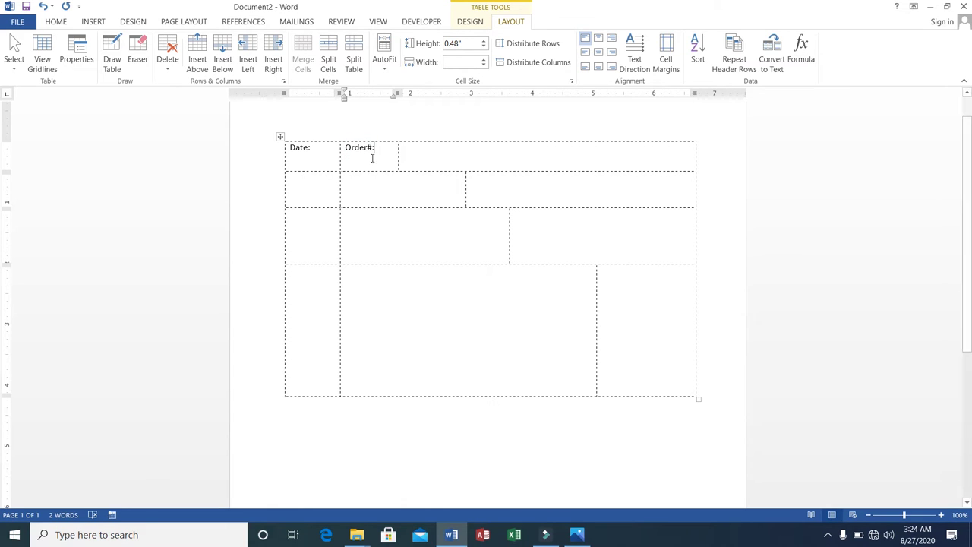
pyautogui.click(428, 150)
pyautogui.write('Desc')
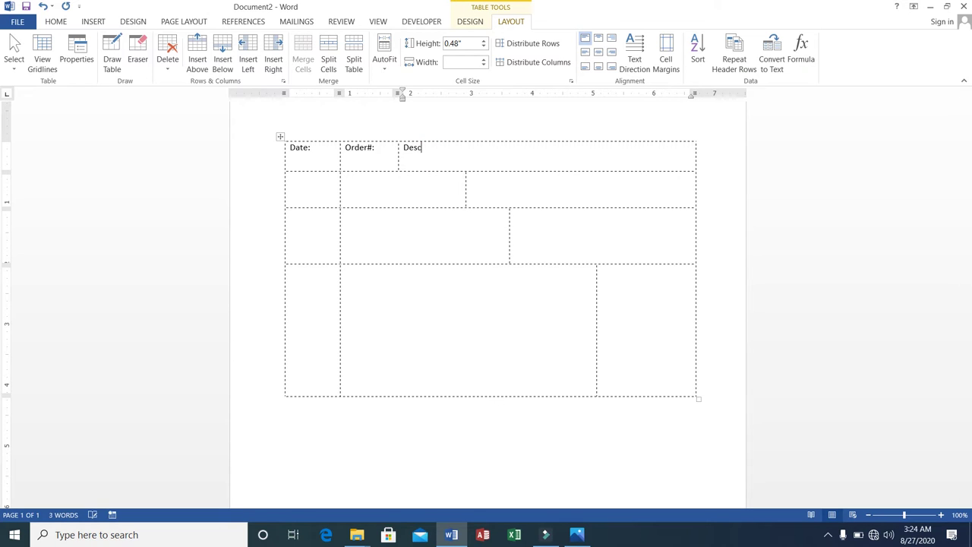
pyautogui.write('ription')
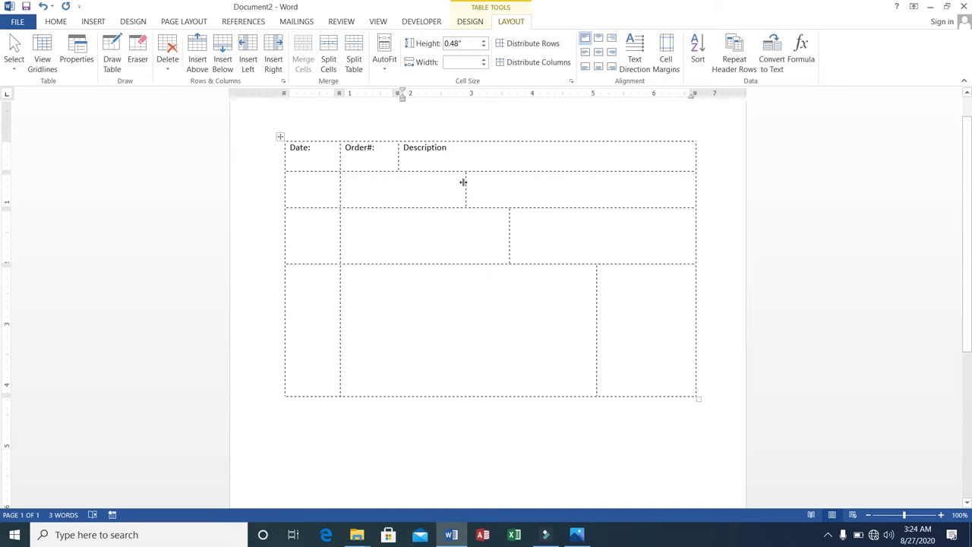
# Step: Widen row two's middle cell and label row two Address, Billing Address and Shipping Address
pyautogui.moveTo(463, 182)
pyautogui.mouseDown()
pyautogui.moveTo(534, 183)
pyautogui.moveTo(518, 183)
pyautogui.mouseUp()
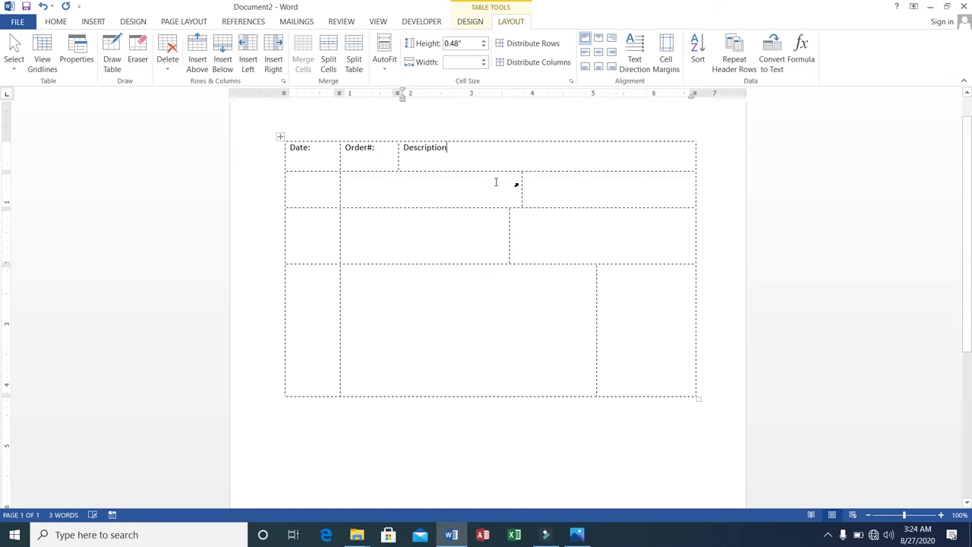
pyautogui.click(331, 188)
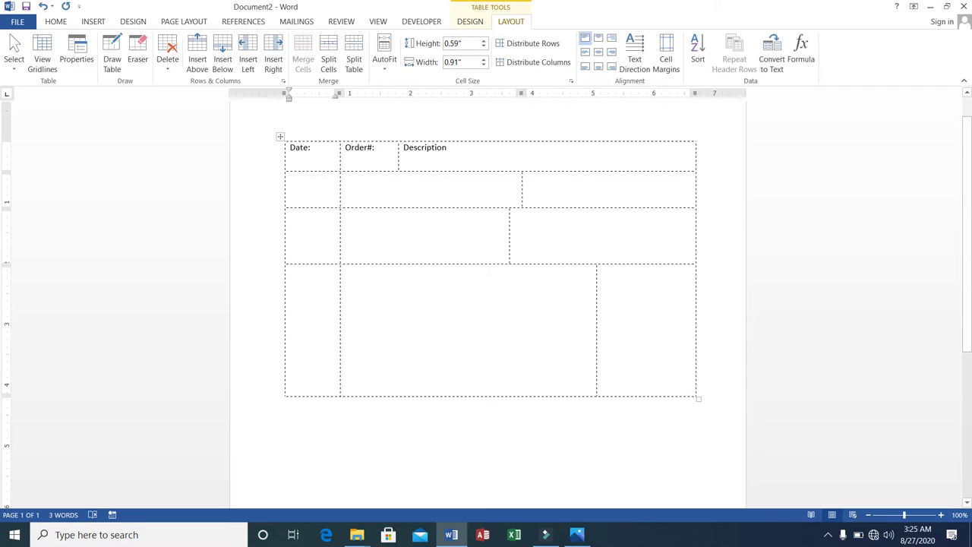
pyautogui.write('Addr')
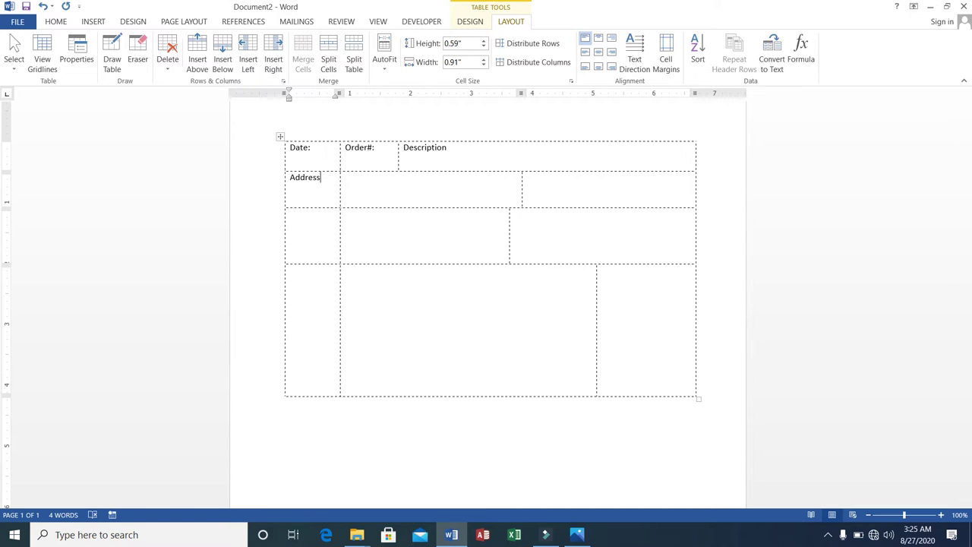
pyautogui.write('ess')
pyautogui.click(378, 179)
pyautogui.write('Billing Addre')
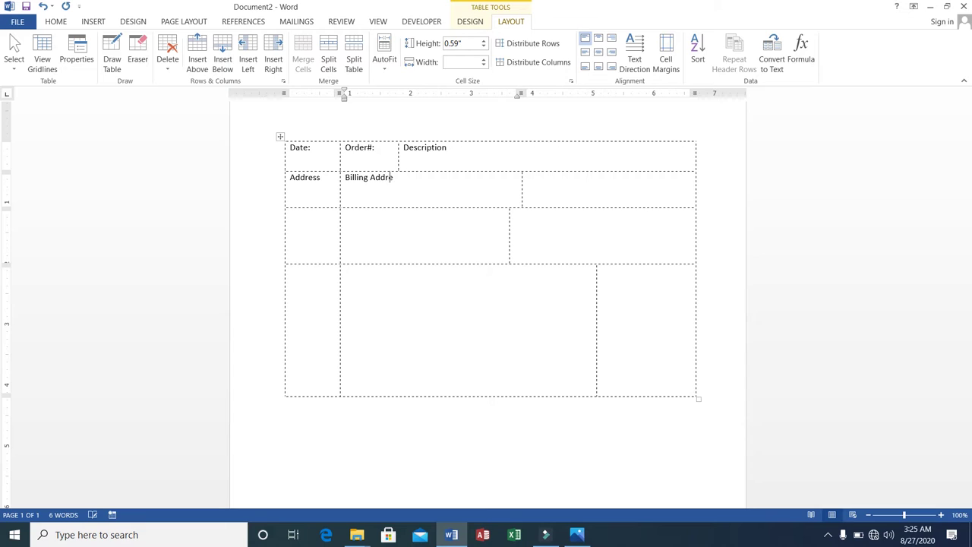
pyautogui.write('ss')
pyautogui.press('Tab')
pyautogui.write('Shipping Address')
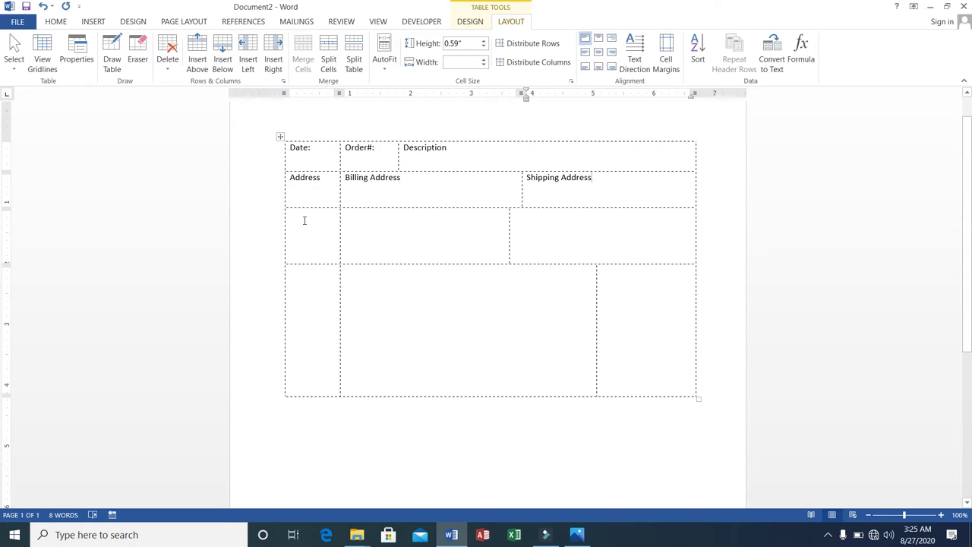
# Step: Enter the company address on a new line under Billing Address and start a line under Shipping Address
pyautogui.click(365, 185)
pyautogui.click(407, 177)
pyautogui.press('Return')
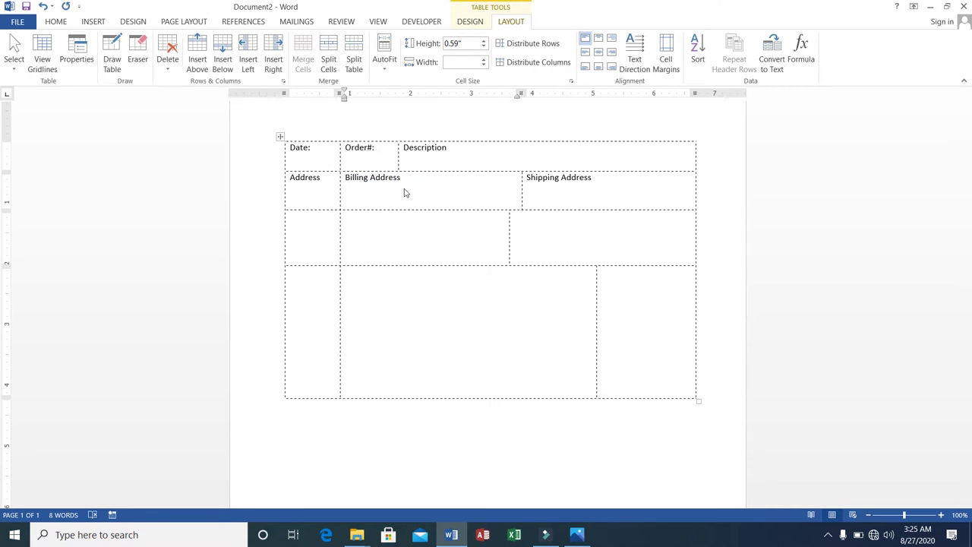
pyautogui.write('GTI, 1st Floor Rwp')
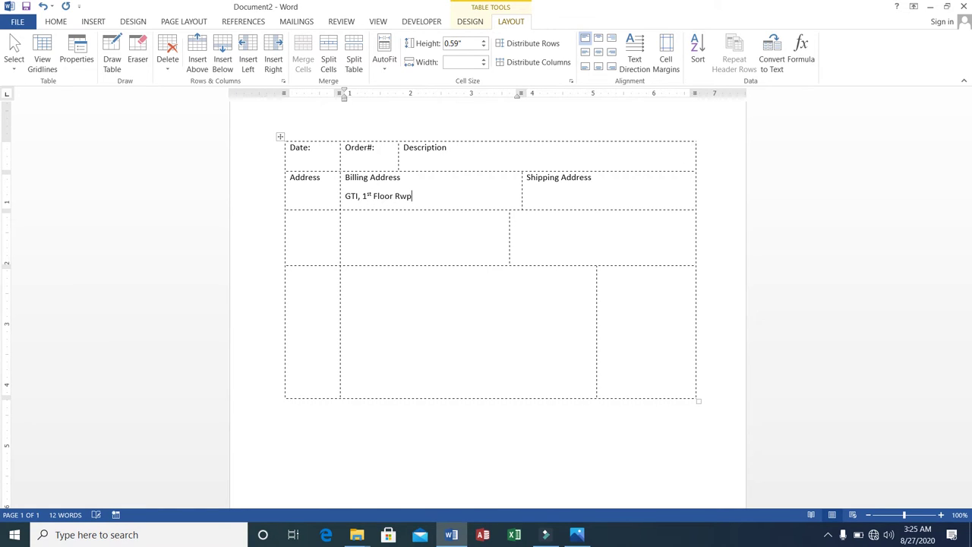
pyautogui.write('.')
pyautogui.click(585, 192)
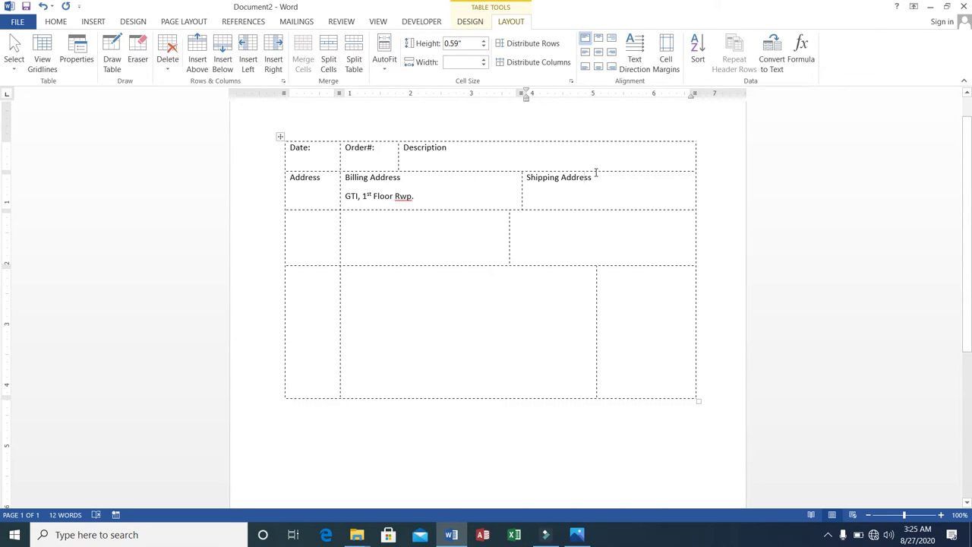
pyautogui.click(597, 178)
pyautogui.press('Return')
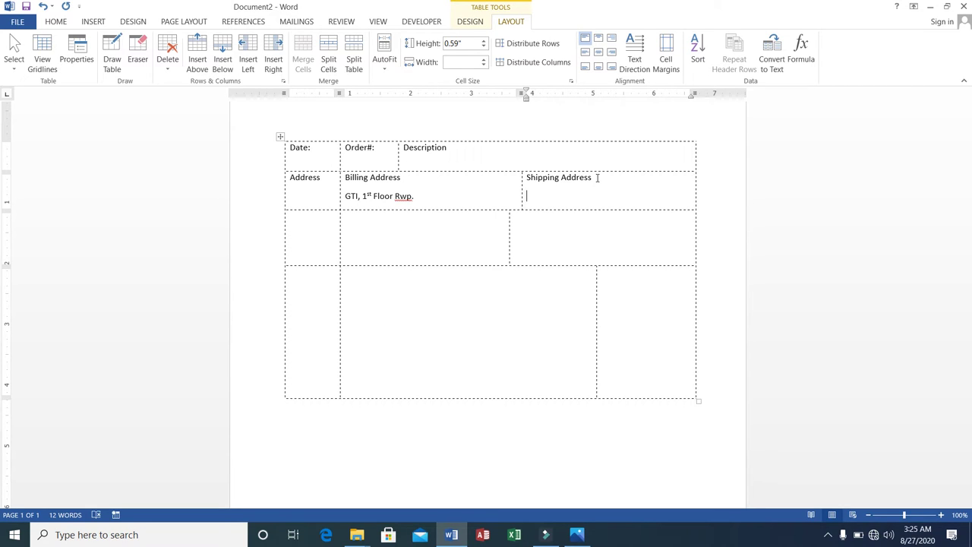
# Step: Type the shipping street address on the empty line under the Shipping Address heading
pyautogui.write('NICS, Haider Road Rwp.')
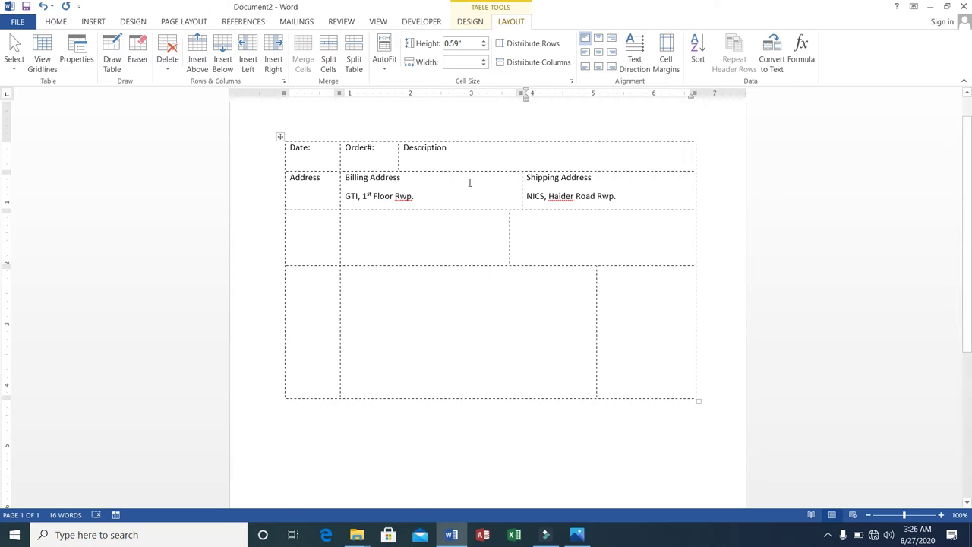
pyautogui.click(420, 193)
# Step: Enter 'Customer#' with the customer number below it in the third row's first cell
pyautogui.click(313, 202)
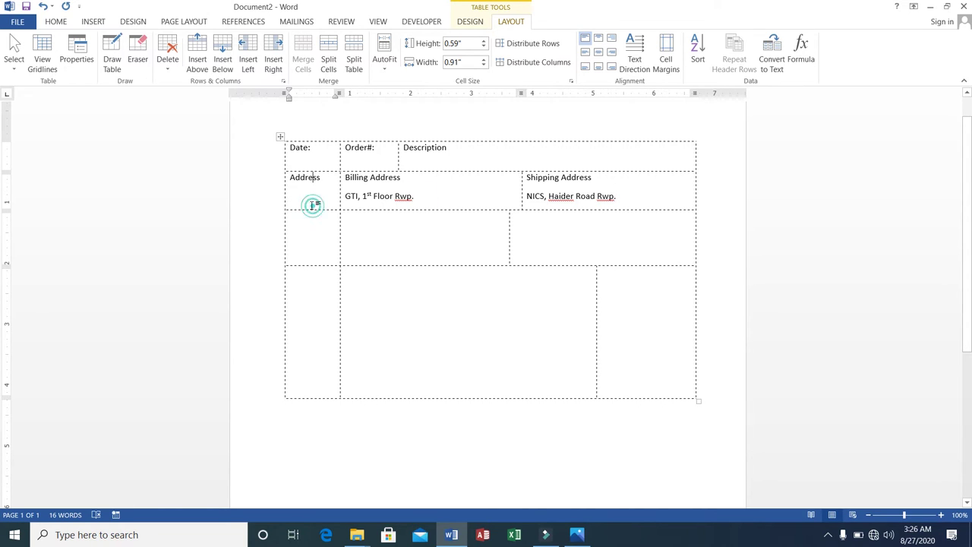
pyautogui.click(332, 177)
pyautogui.click(320, 244)
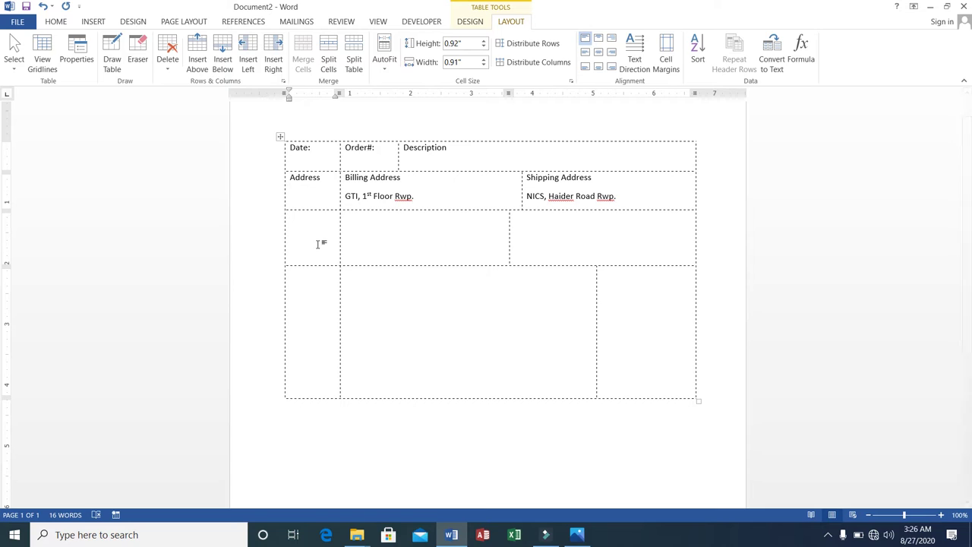
pyautogui.write('ustomer#')
pyautogui.press('Return')
pyautogui.write('1000')
pyautogui.press('Tab')
# Step: Add the Warranty heading with '30 Days' below, correcting the misspelled 'Warrenty'
pyautogui.write('Wa')
pyautogui.press('BackSpace')
pyautogui.press('BackSpace')
pyautogui.write('Warrenty')
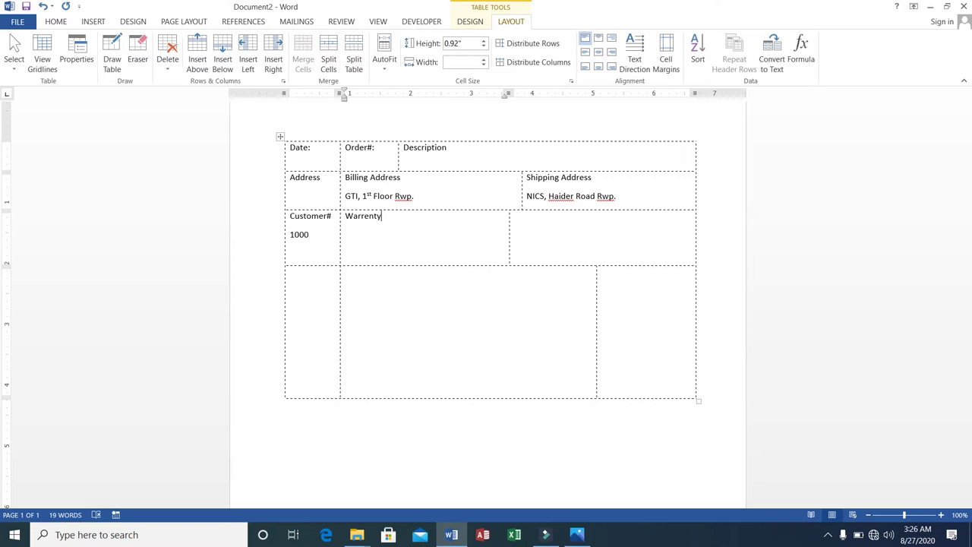
pyautogui.press('Return')
pyautogui.write('30 Days')
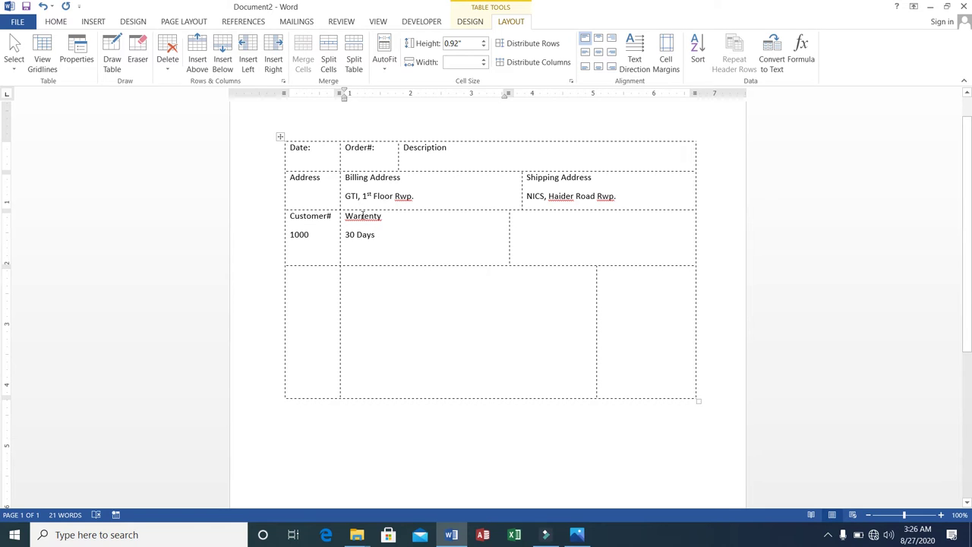
pyautogui.rightClick(362, 215)
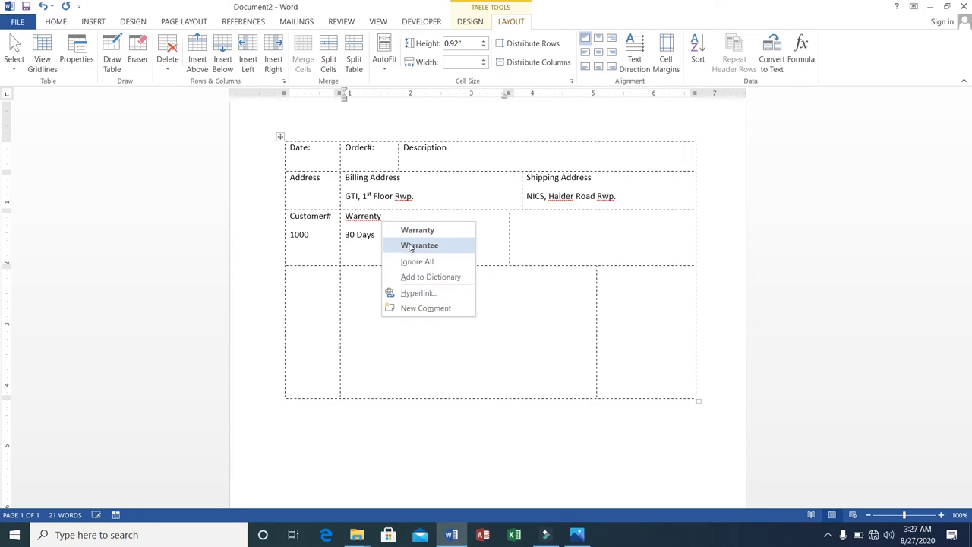
pyautogui.click(407, 231)
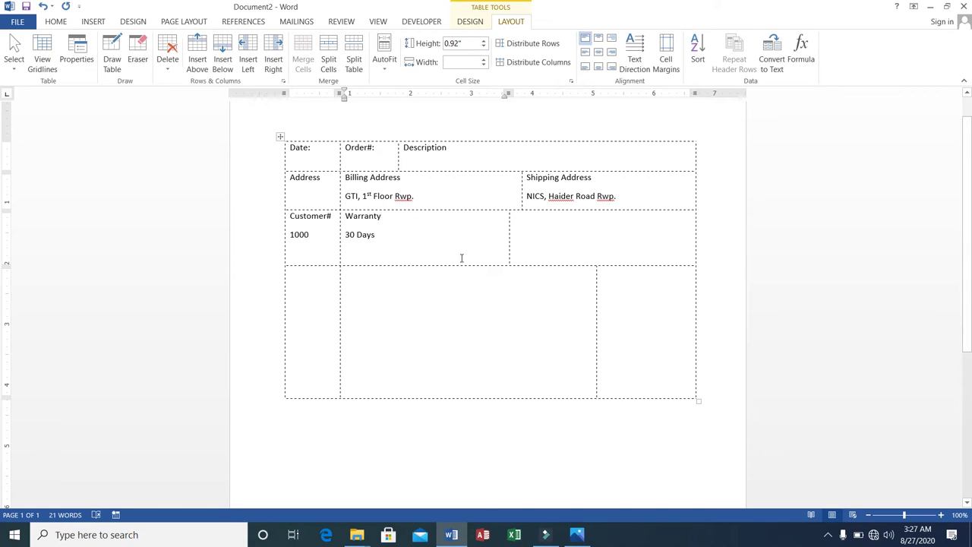
# Step: Type 'Support Person' and the support person's name in the cell right of Warranty
pyautogui.click(530, 228)
pyautogui.write('Cutomer')
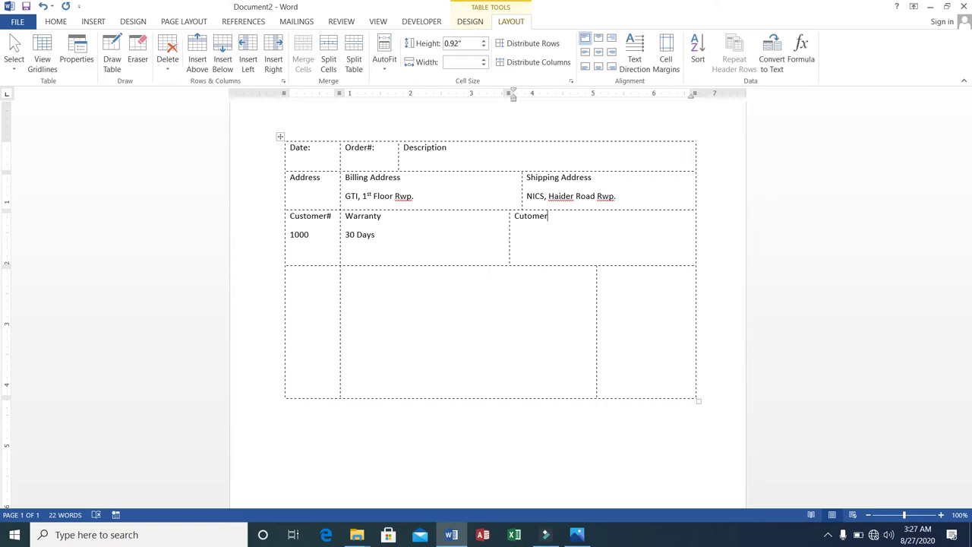
pyautogui.press('BackSpace')
pyautogui.press('BackSpace')
pyautogui.press('BackSpace')
pyautogui.press('BackSpace')
pyautogui.press('BackSpace')
pyautogui.press('BackSpace')
pyautogui.write('Suppo')
pyautogui.write('rt')
pyautogui.write(' Person ')
pyautogui.write('Ali')
# Step: Label the fourth row's first cell 'Name'
pyautogui.press('Tab')
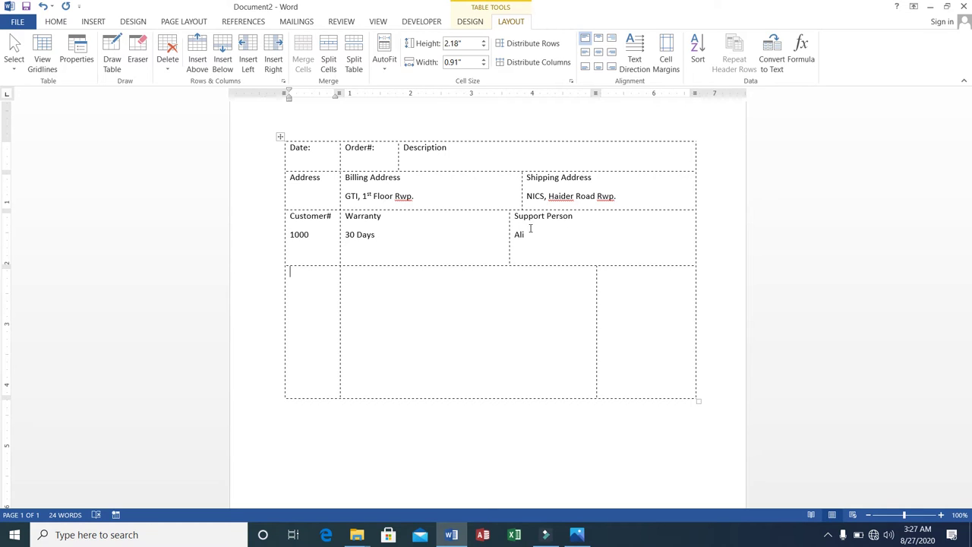
pyautogui.write('Name')
pyautogui.press('Tab')
# Step: Label the bottom row's next cells 'Description' and 'Qty.'
pyautogui.write('Description')
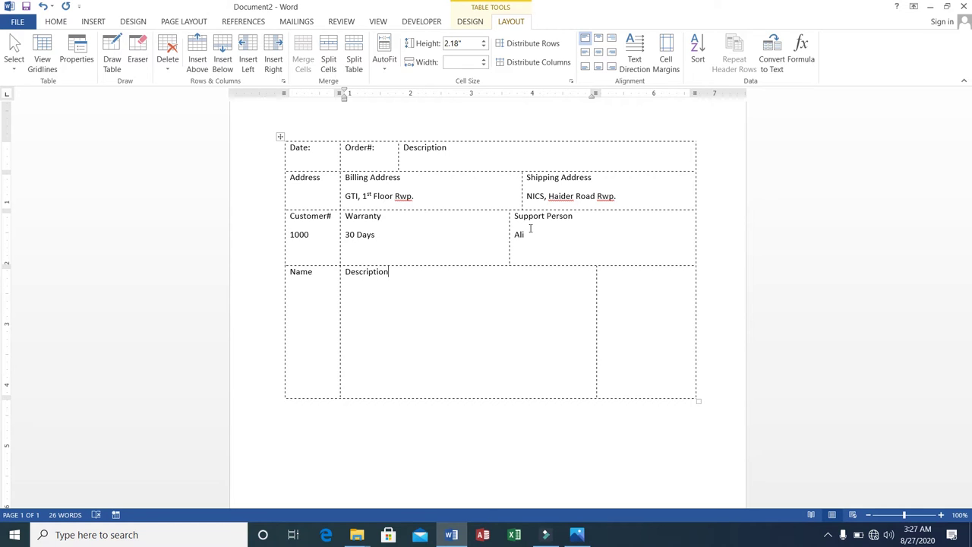
pyautogui.press('Tab')
pyautogui.write('Qty.')
# Step: Enter a customer name under Name, 'HP i7 10th Gen' under Description and 5 under Qty
pyautogui.click(311, 294)
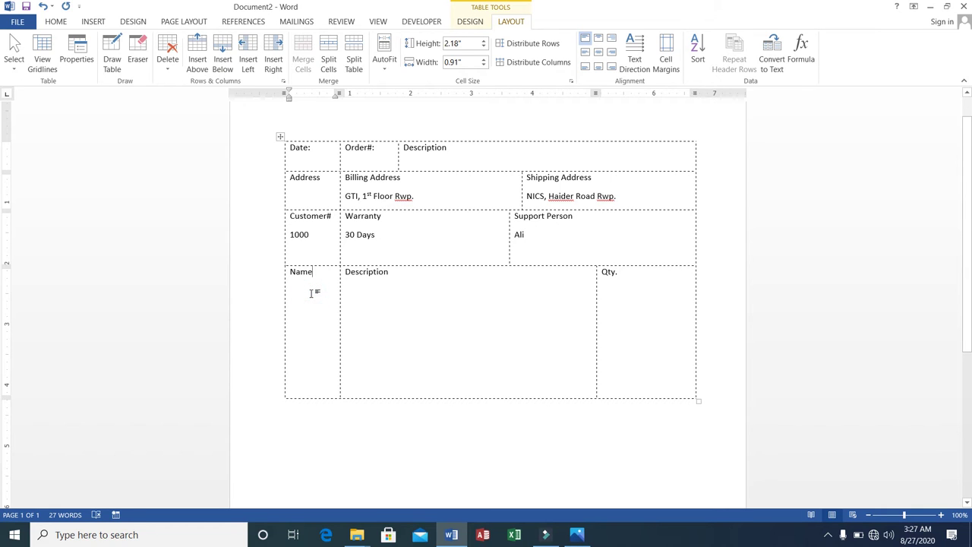
pyautogui.press('Return')
pyautogui.write('Ali')
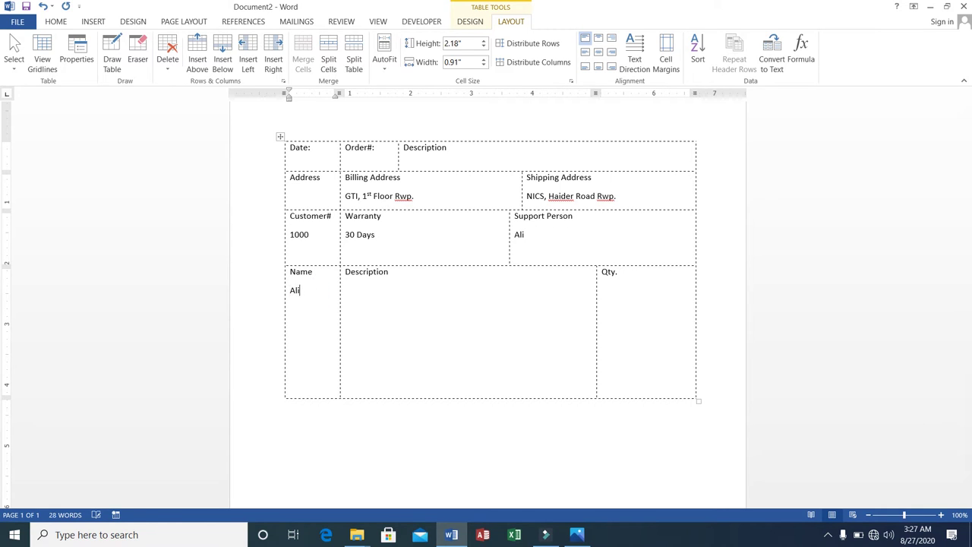
pyautogui.press('Tab')
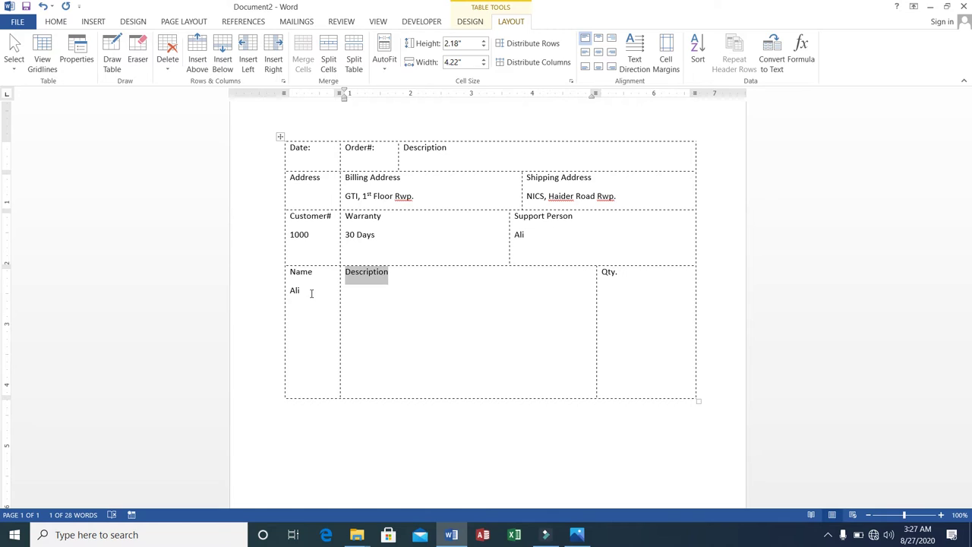
pyautogui.press('End')
pyautogui.press('Return')
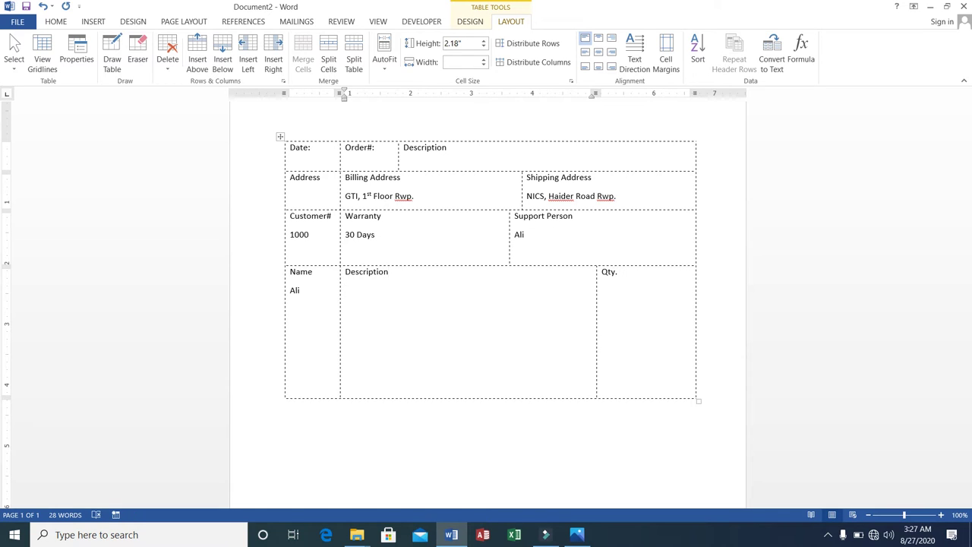
pyautogui.write('HP i7 10th Gen')
pyautogui.press('Tab')
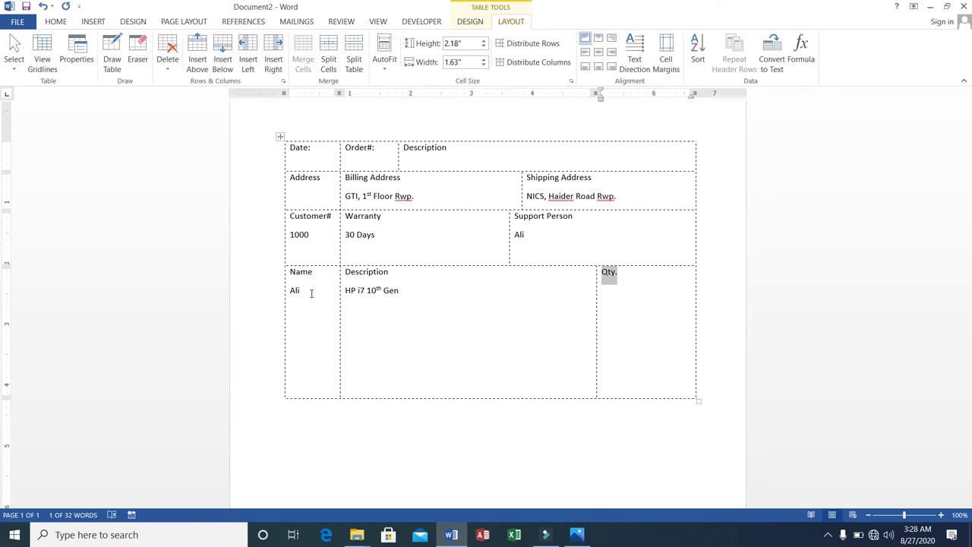
pyautogui.press('Right')
pyautogui.press('Return')
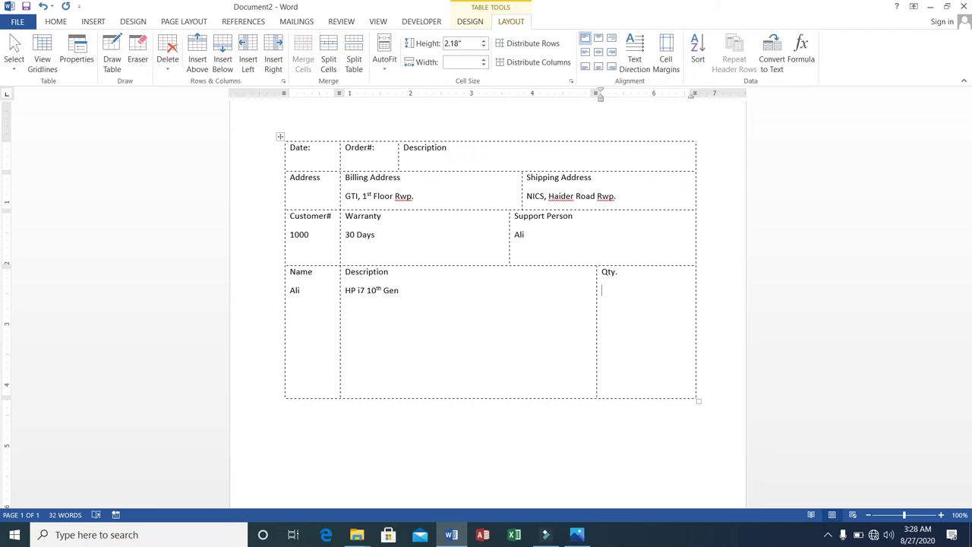
pyautogui.write('5')
# Step: Undo the extra table row accidentally added at the bottom
pyautogui.press('Tab')
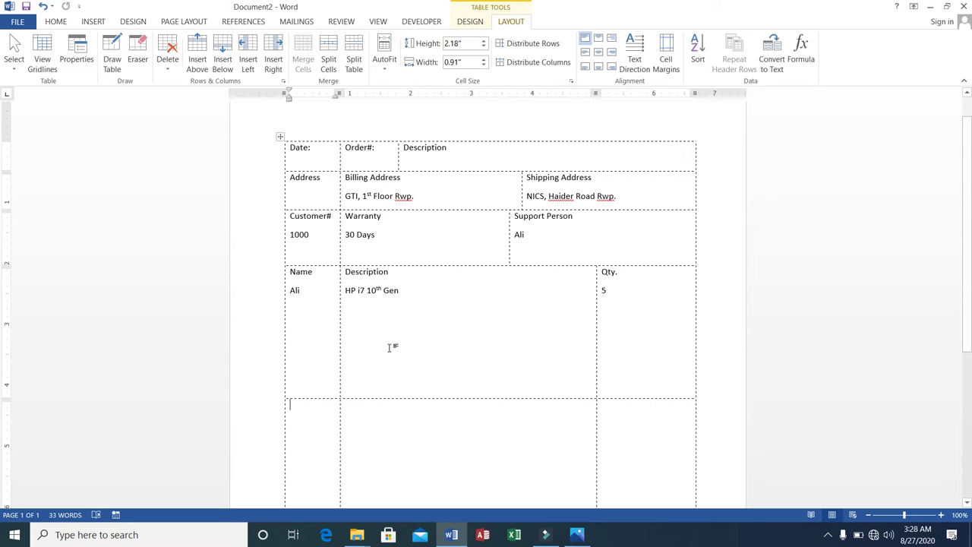
pyautogui.hotkey('ctrl', 'z')
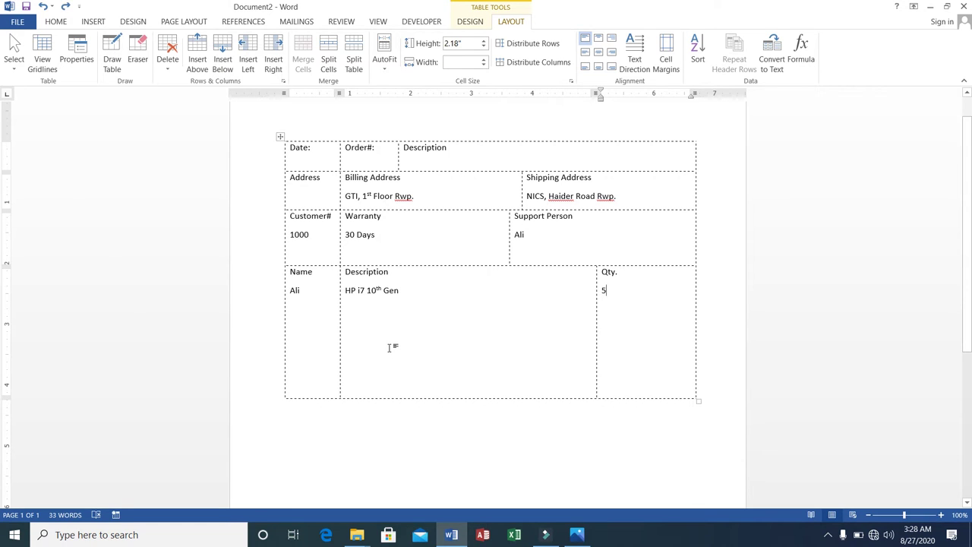
pyautogui.click(320, 291)
# Step: Replace the name entry with the items 'Laptop Desktop'
pyautogui.press('BackSpace')
pyautogui.press('BackSpace')
pyautogui.press('BackSpace')
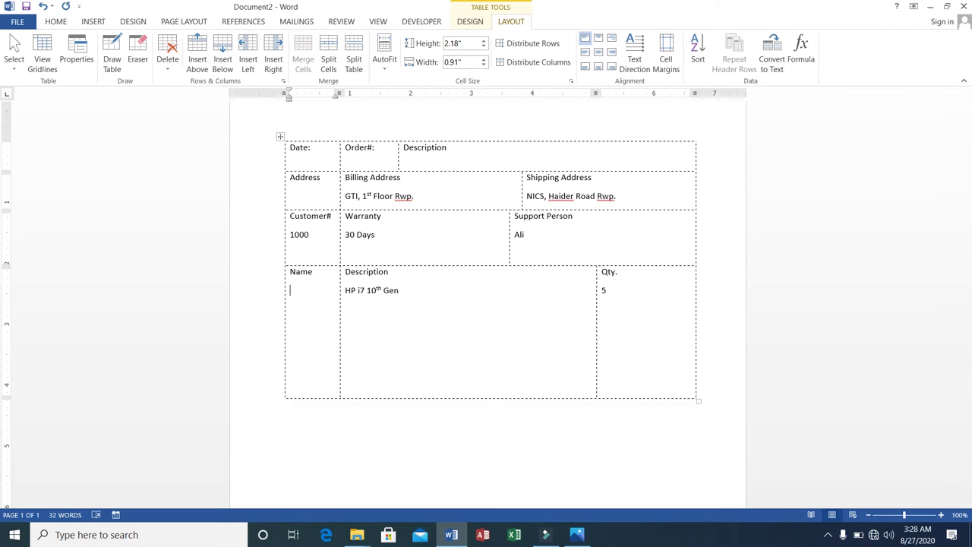
pyautogui.write('GTI')
pyautogui.press('BackSpace')
pyautogui.press('BackSpace')
pyautogui.press('BackSpace')
pyautogui.write('HP')
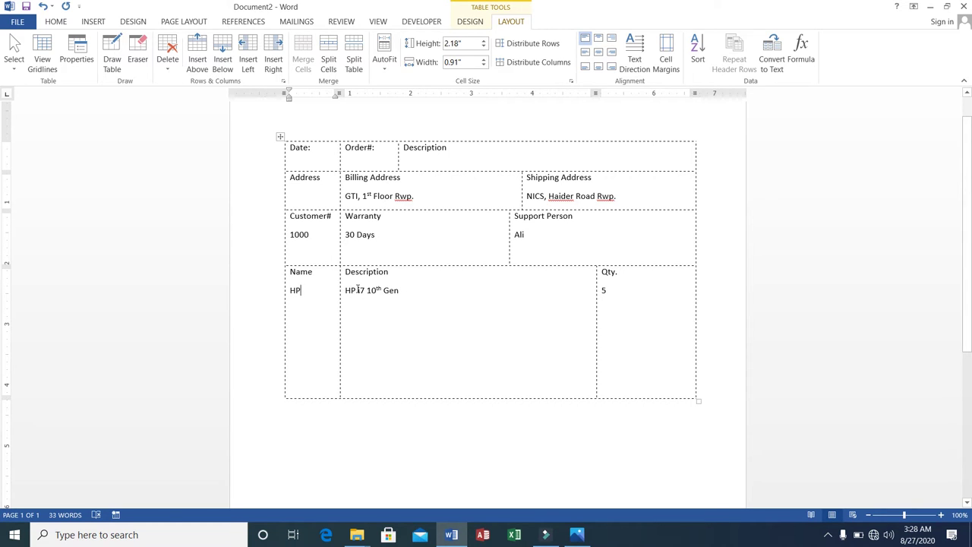
pyautogui.press('BackSpace')
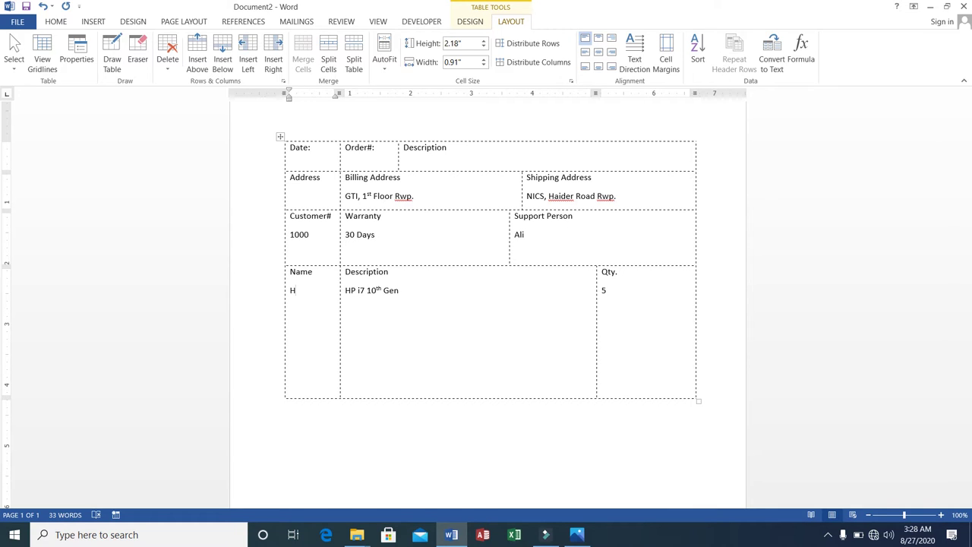
pyautogui.write('P')
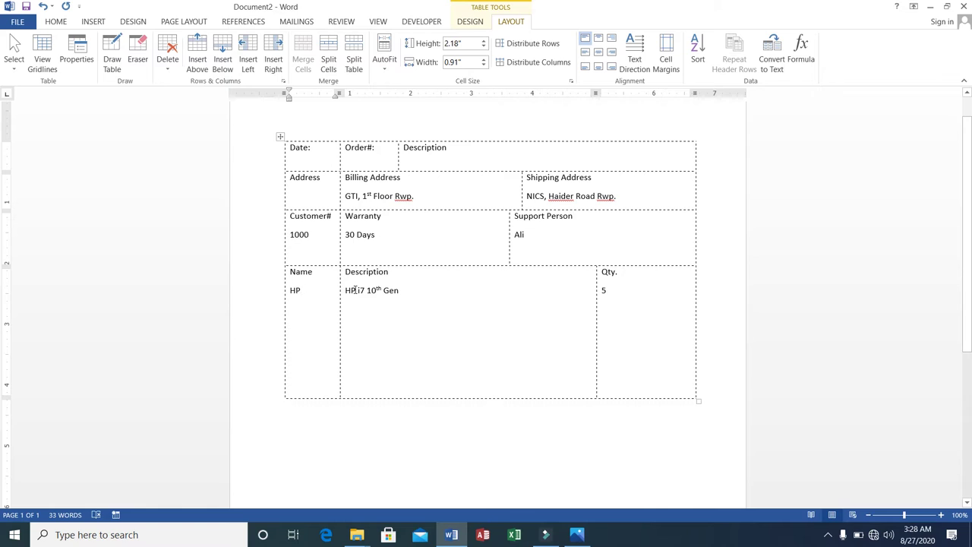
pyautogui.press('BackSpace')
pyautogui.press('BackSpace')
pyautogui.press('BackSpace')
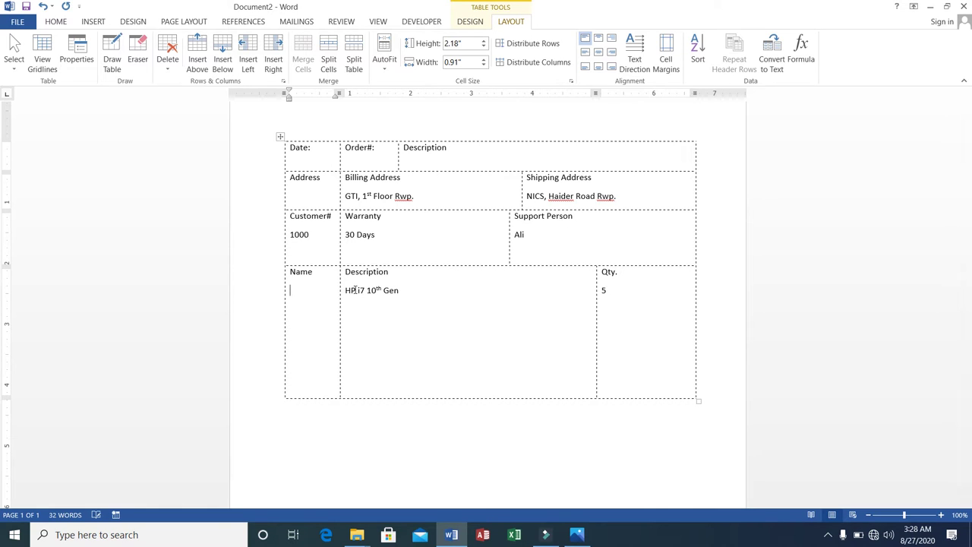
pyautogui.write('Laptop ')
pyautogui.write('Deskto')
pyautogui.write('p')
# Step: Add the desktop description 'Core2 Duo, 10 GB RAM' on a new line
pyautogui.click(382, 307)
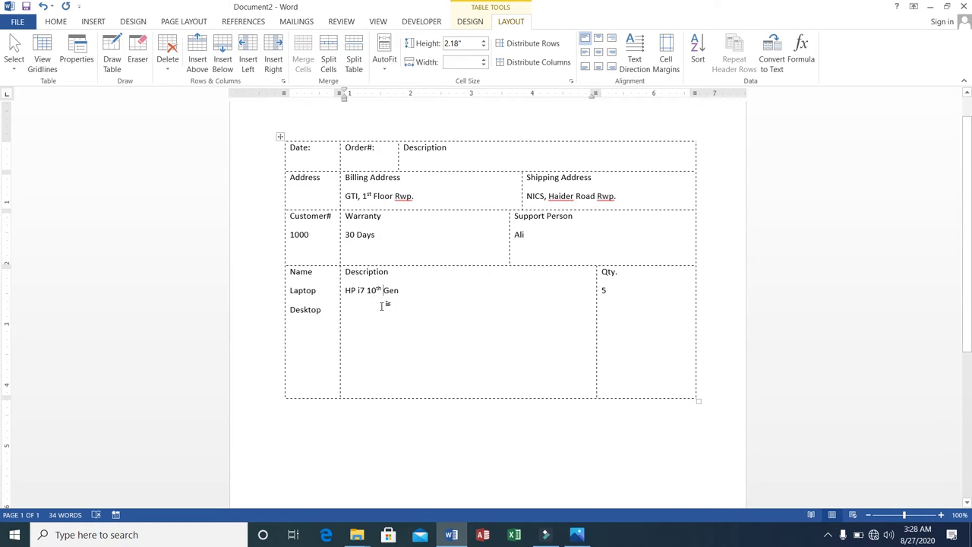
pyautogui.press('Return')
pyautogui.write('Core2')
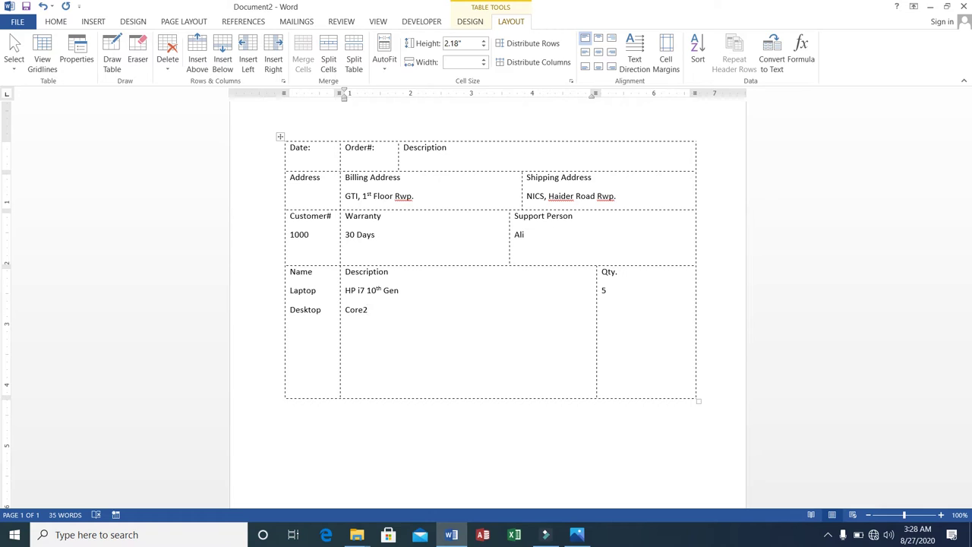
pyautogui.write('Duo')
pyautogui.write(', 10 GB RAM')
# Step: Add quantity 7 for the desktop and append a new empty row below the table
pyautogui.press('Tab')
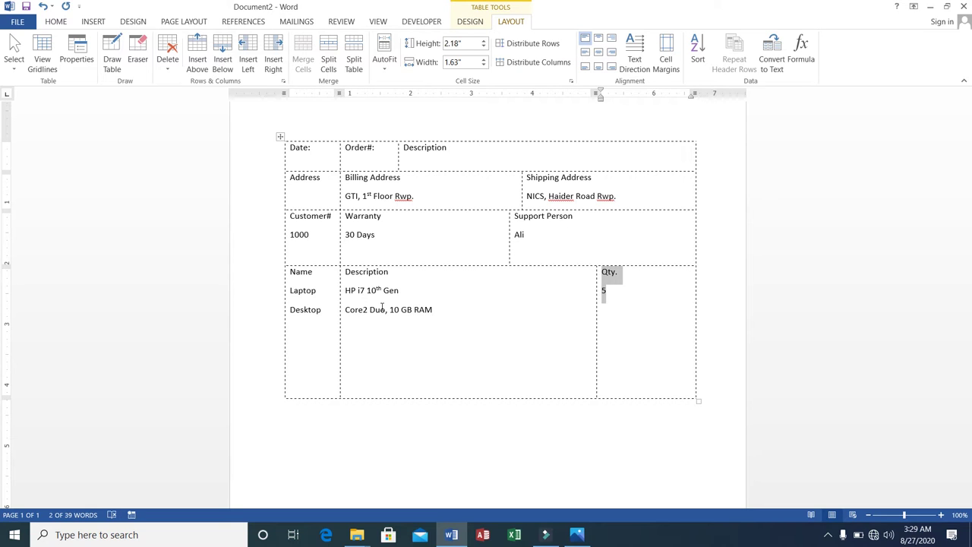
pyautogui.press('Right')
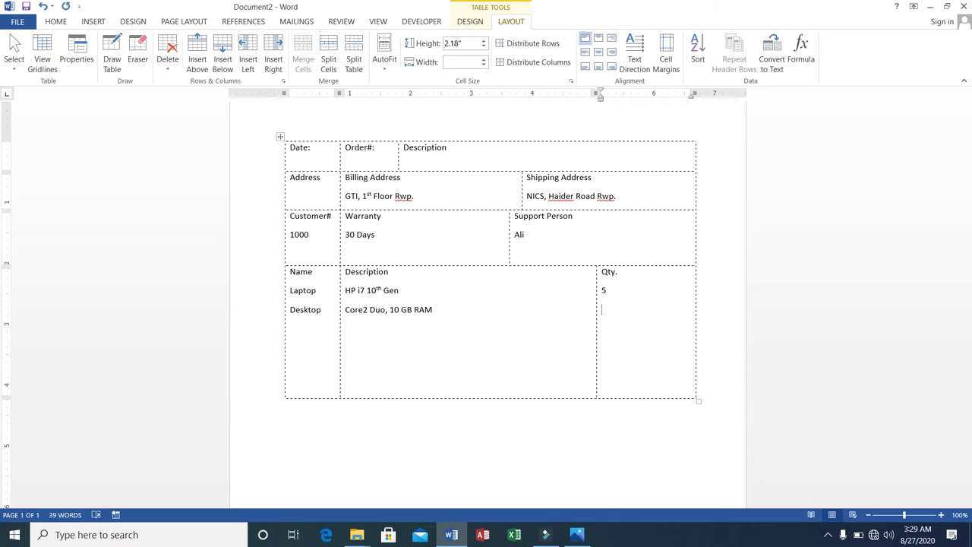
pyautogui.write('7')
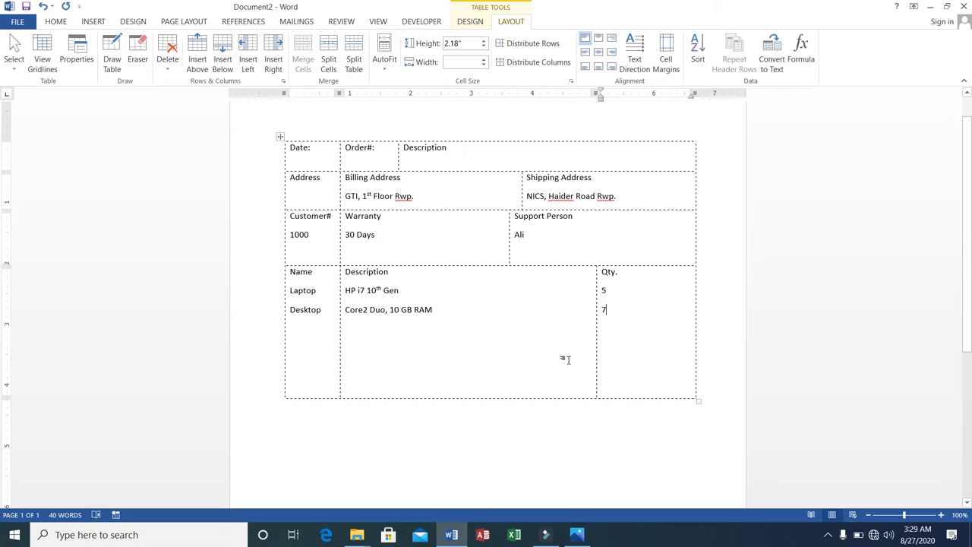
pyautogui.press('Tab')
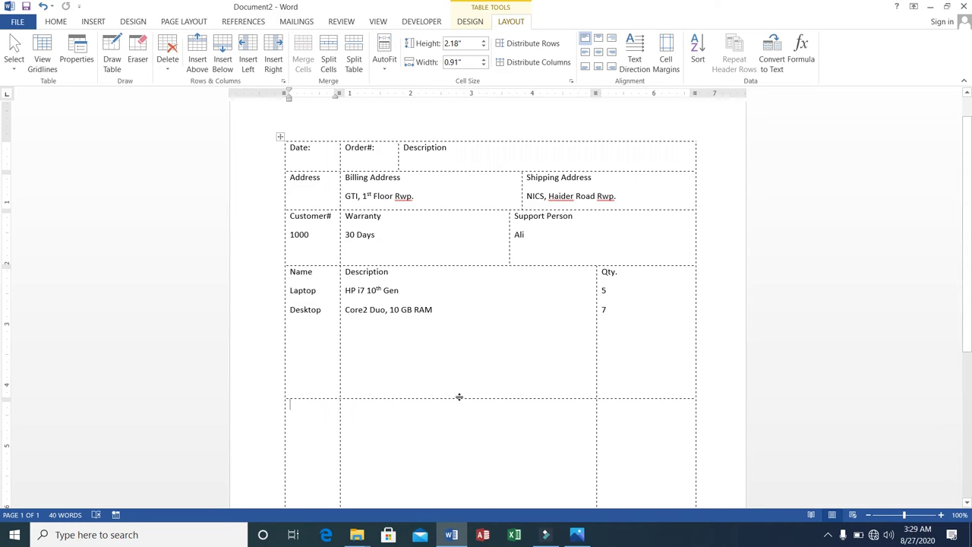
# Step: Shorten the item row and add a right-aligned 'Total' label in the new row's second cell
pyautogui.moveTo(459, 397); pyautogui.dragTo(454, 320)
pyautogui.click(358, 334)
pyautogui.write('Total:')
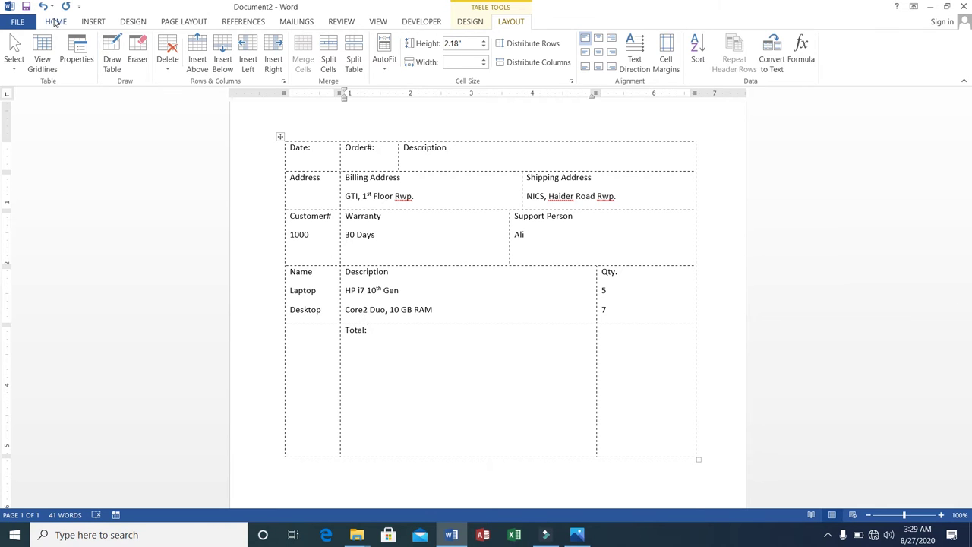
pyautogui.click(55, 22)
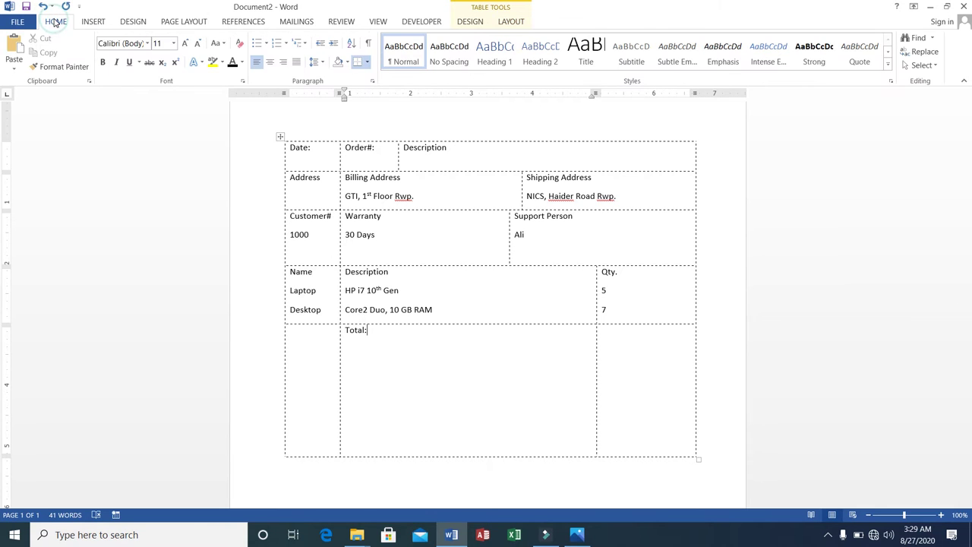
pyautogui.click(284, 61)
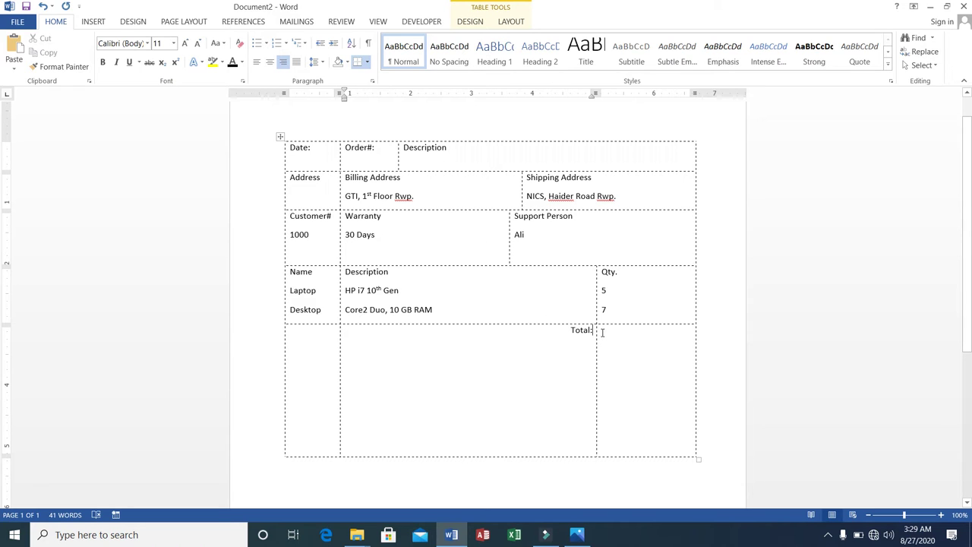
# Step: Enter the quantity total 12 in the Qty cell beside Total
pyautogui.click(635, 274)
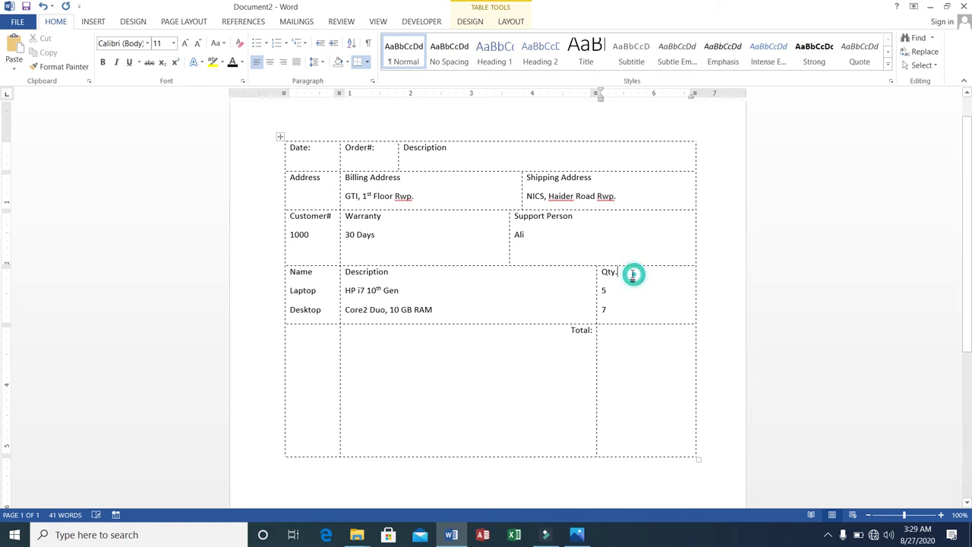
pyautogui.click(612, 332)
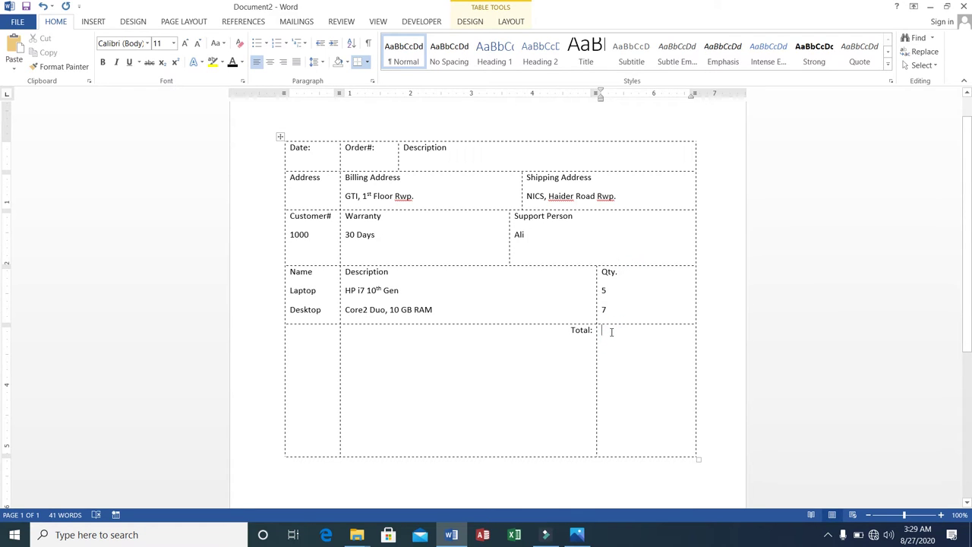
pyautogui.write('12')
# Step: Use Draw Table to draw a vertical border splitting a new column right of Qty
pyautogui.click(93, 22)
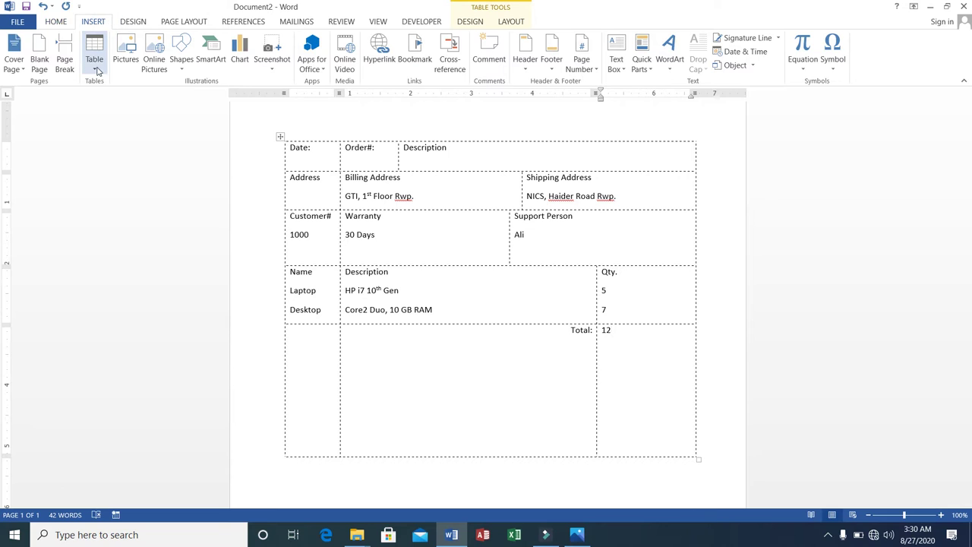
pyautogui.click(95, 57)
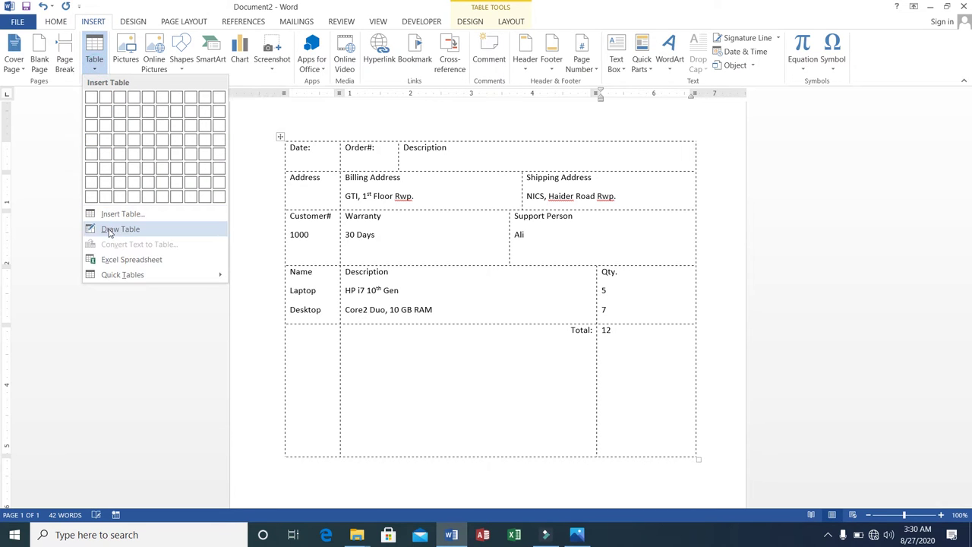
pyautogui.click(110, 229)
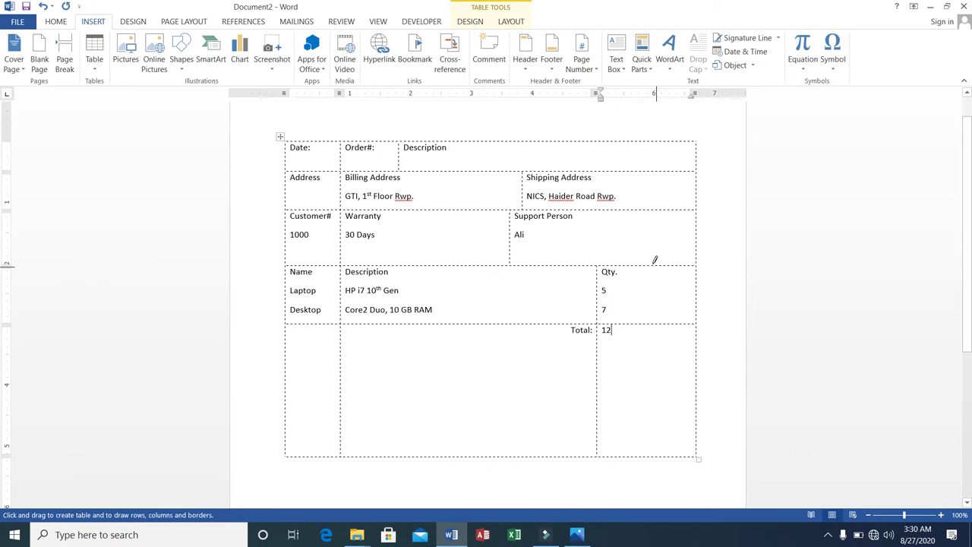
pyautogui.moveTo(655, 260); pyautogui.dragTo(658, 389)
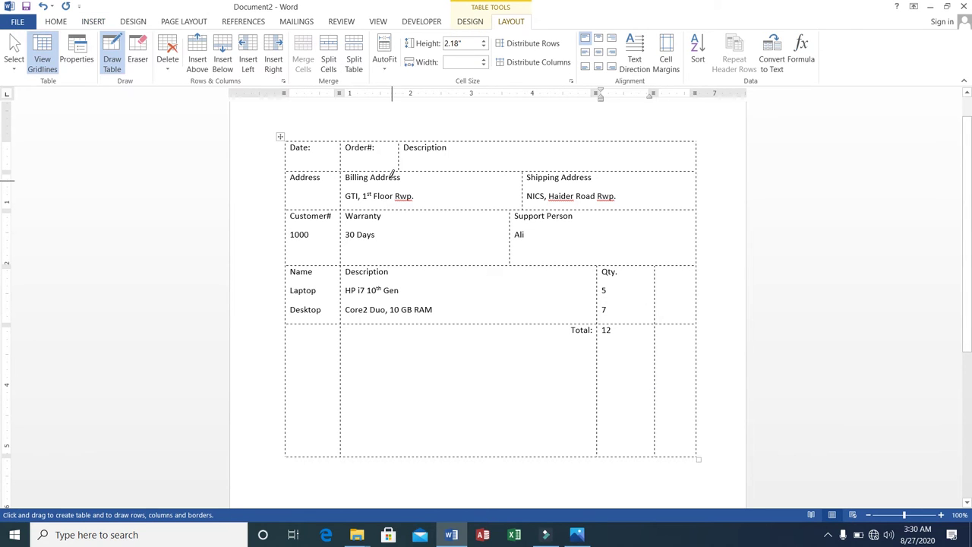
pyautogui.press('Escape')
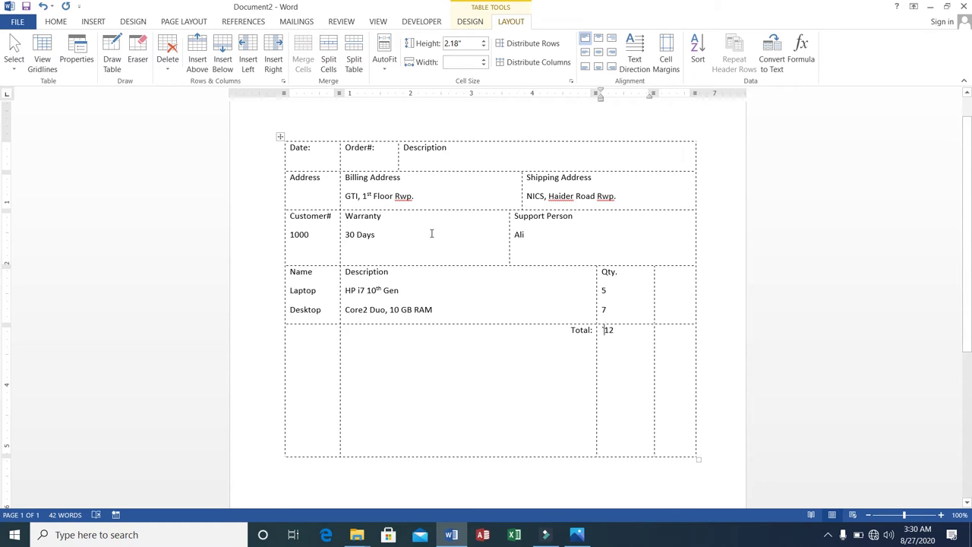
pyautogui.click(671, 278)
# Step: Head the new column 'Price' with 50000 for Laptop, 35000 for Desktop and total 85000
pyautogui.write('Price')
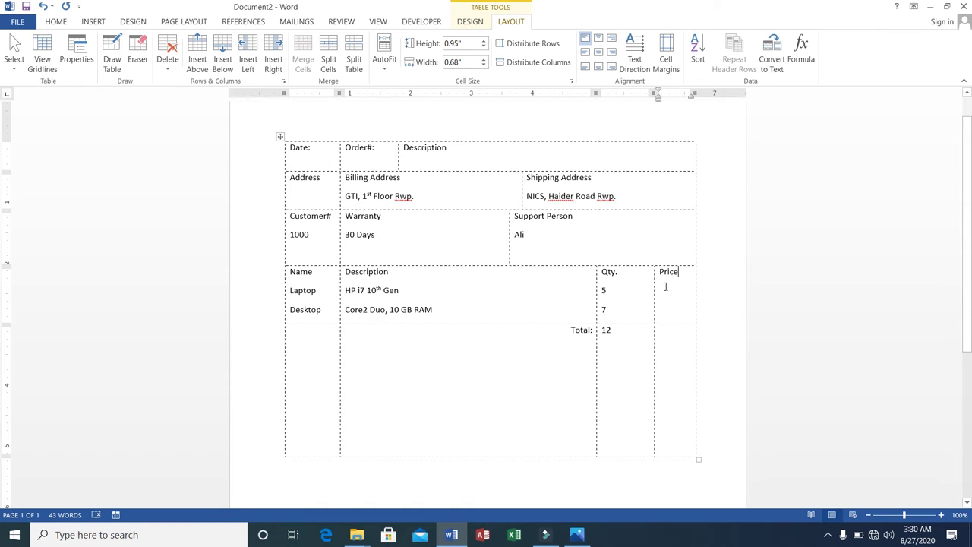
pyautogui.press('Return')
pyautogui.write('5')
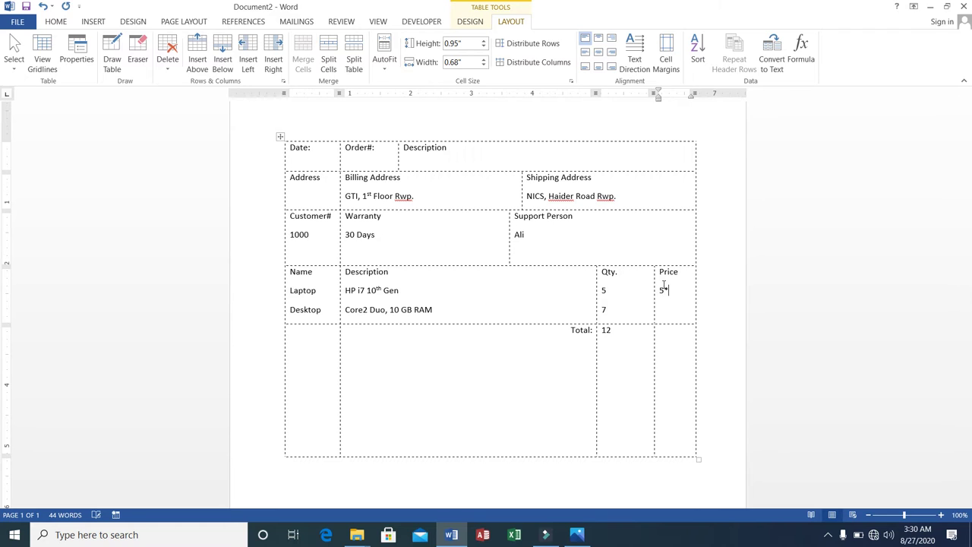
pyautogui.write('*1000')
pyautogui.press('BackSpace')
pyautogui.press('BackSpace')
pyautogui.press('BackSpace')
pyautogui.press('BackSpace')
pyautogui.press('BackSpace')
pyautogui.press('BackSpace')
pyautogui.write('5')
pyautogui.write('5000')
pyautogui.click(663, 310)
pyautogui.write('35000')
pyautogui.click(692, 340)
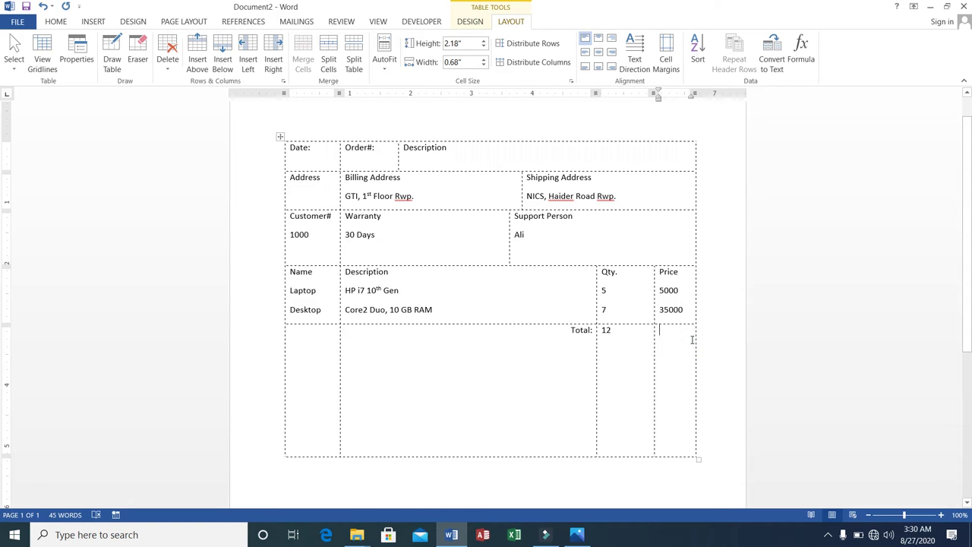
pyautogui.click(678, 290)
pyautogui.write('0')
pyautogui.click(664, 335)
pyautogui.write('85000')
# Step: Insert a new row above the Date row
pyautogui.click(288, 148)
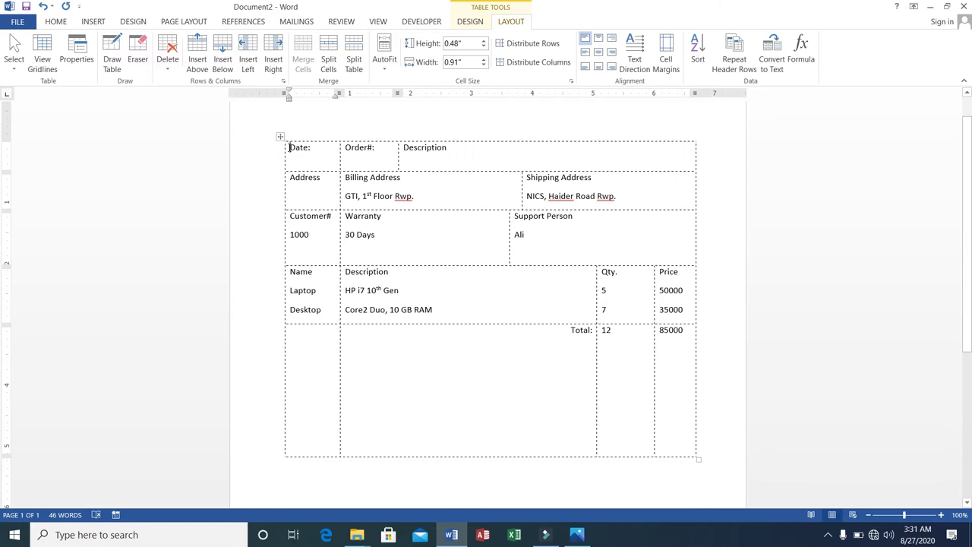
pyautogui.rightClick(289, 148)
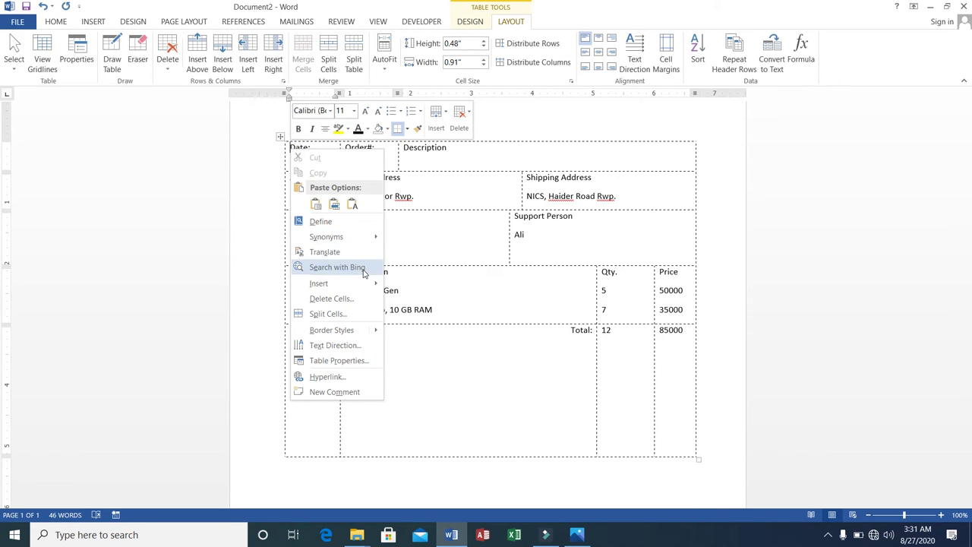
pyautogui.moveTo(365, 284)
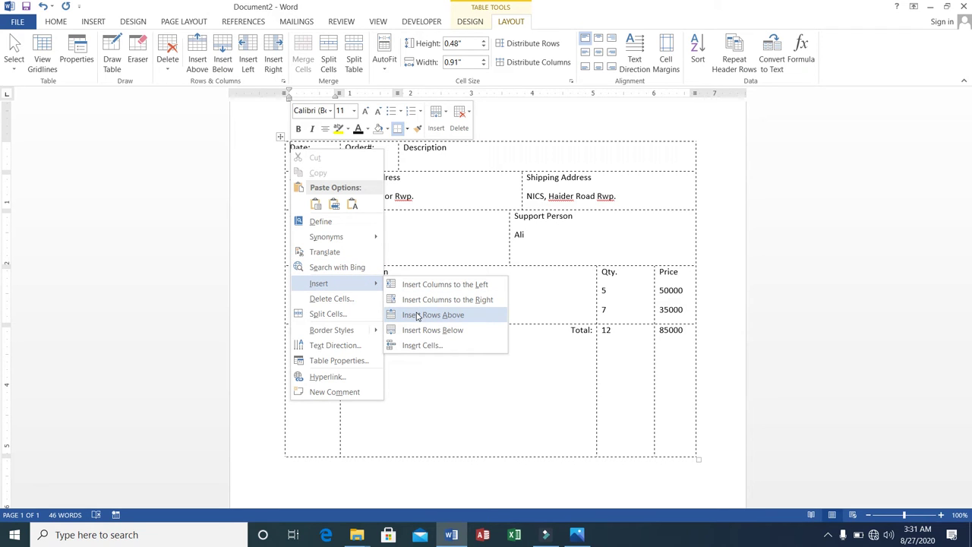
pyautogui.click(417, 314)
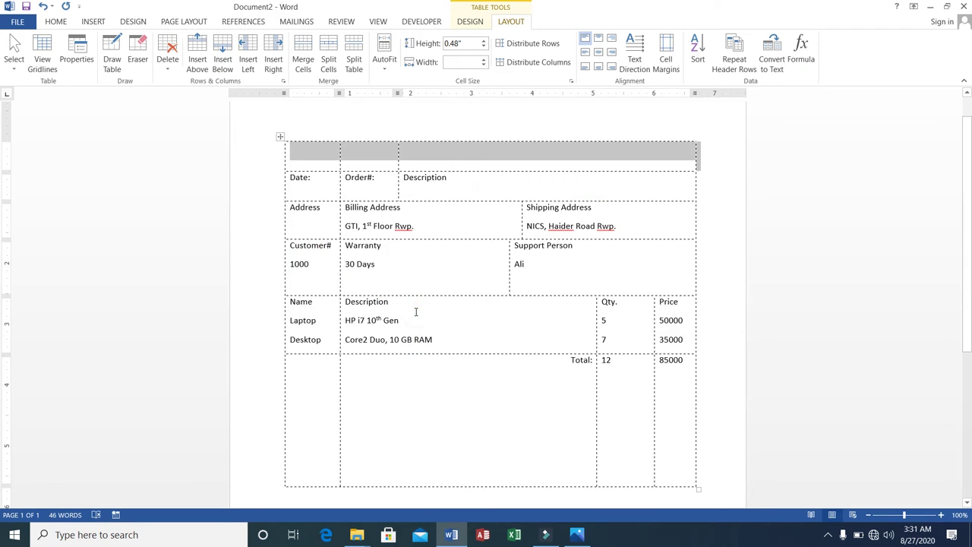
# Step: Merge the new top row's cells into one full-width cell
pyautogui.click(335, 152)
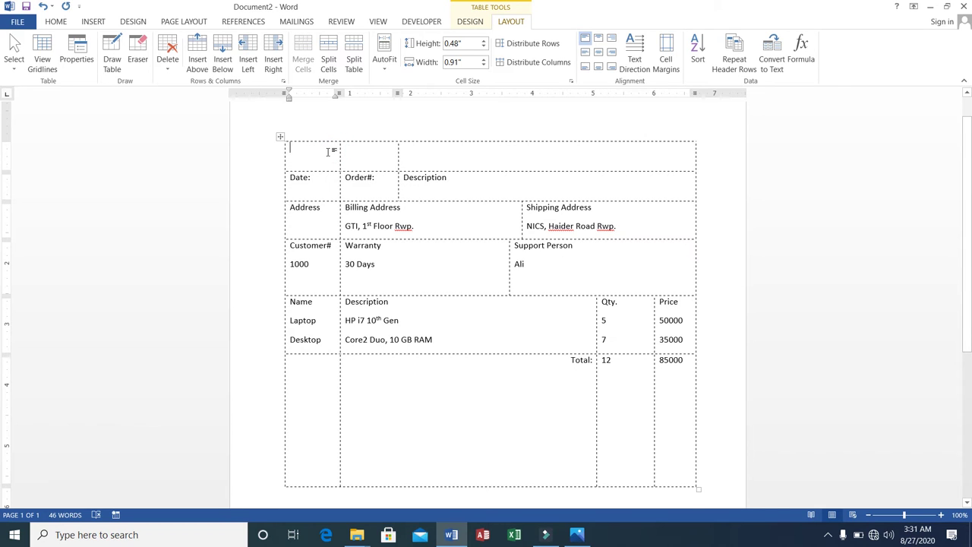
pyautogui.moveTo(329, 151); pyautogui.dragTo(439, 149)
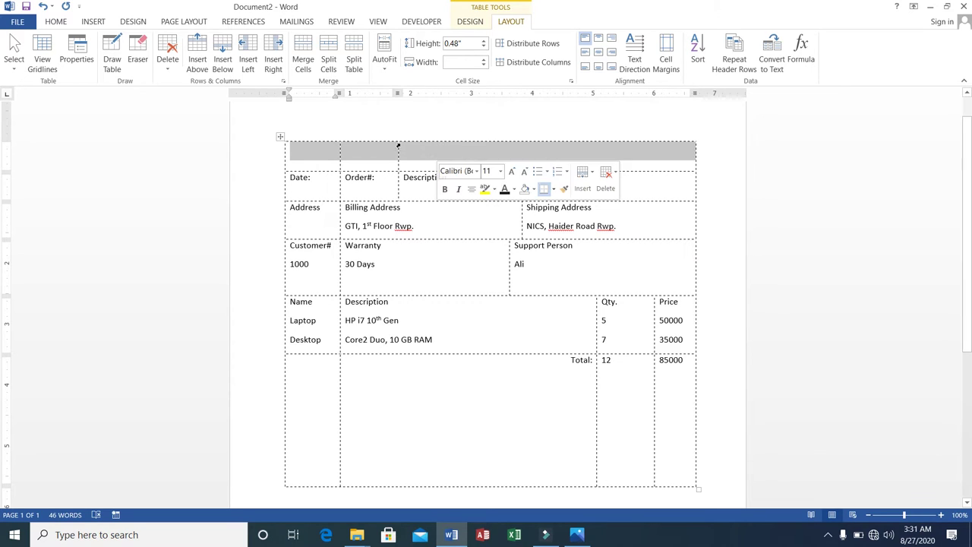
pyautogui.click(320, 156)
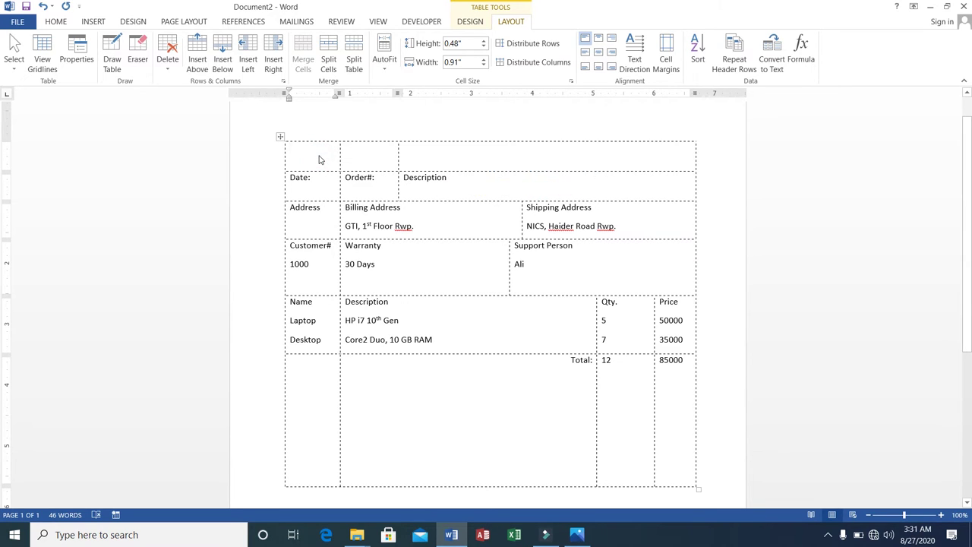
pyautogui.moveTo(319, 157); pyautogui.dragTo(448, 158)
pyautogui.rightClick(446, 154)
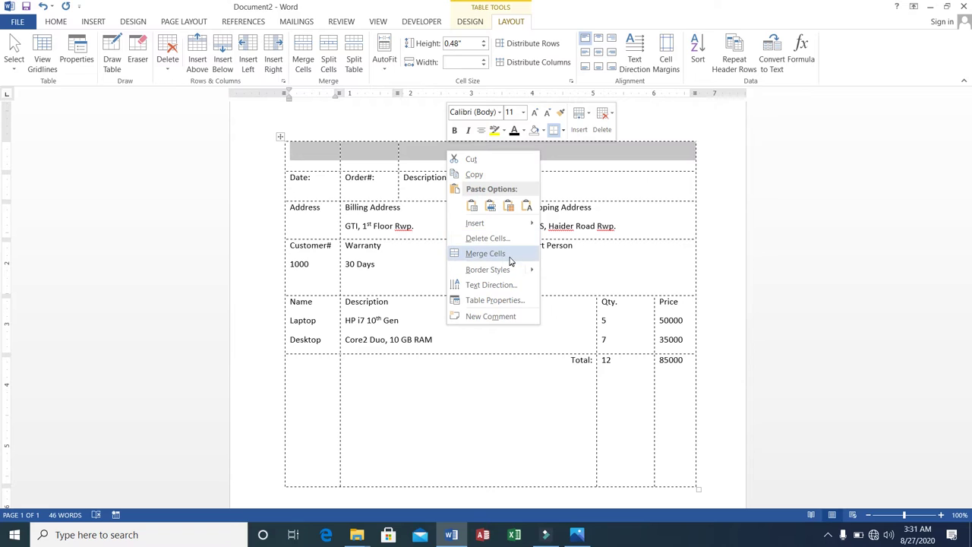
pyautogui.click(508, 256)
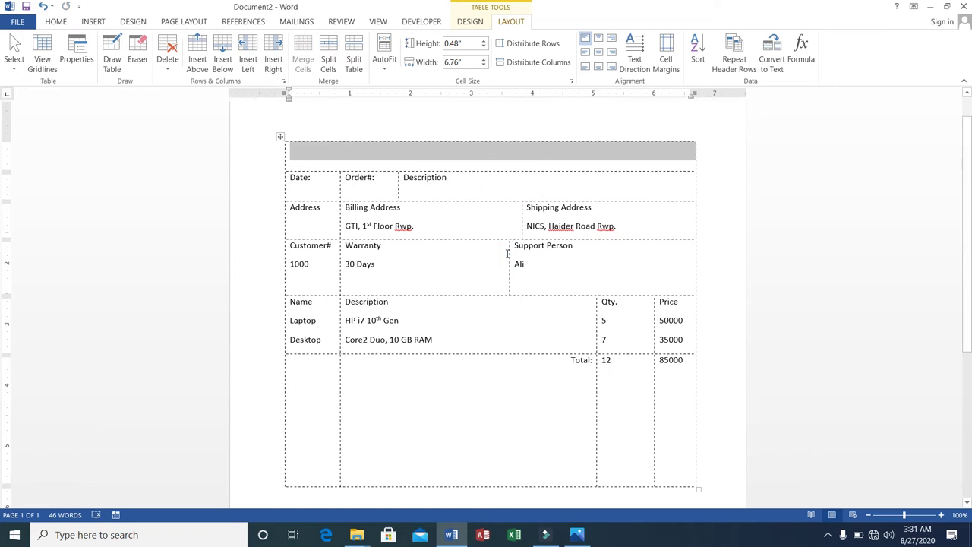
pyautogui.click(425, 160)
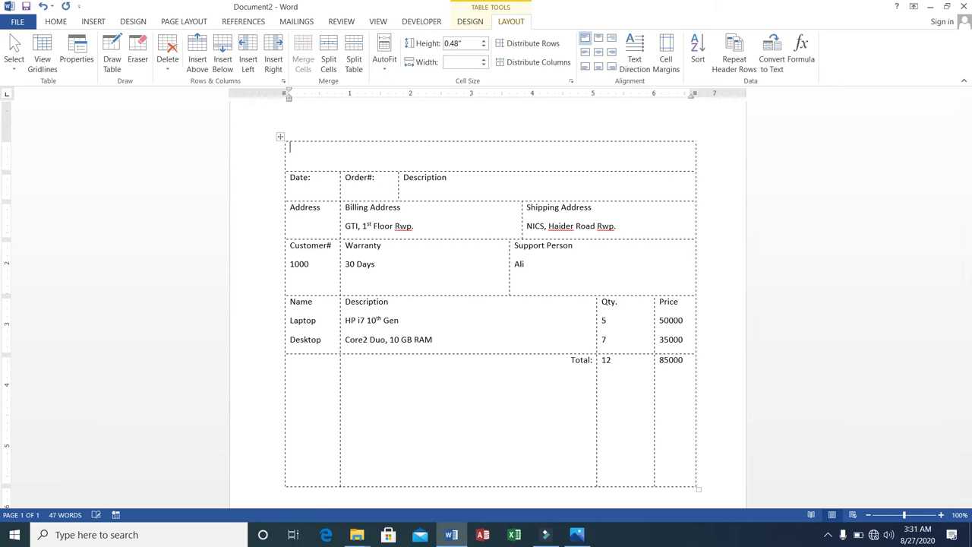
# Step: Type the centered title 'Customer Order Form' in the merged top cell
pyautogui.write('Customer Order Forme')
pyautogui.press('BackSpace')
pyautogui.press('BackSpace')
pyautogui.write('m')
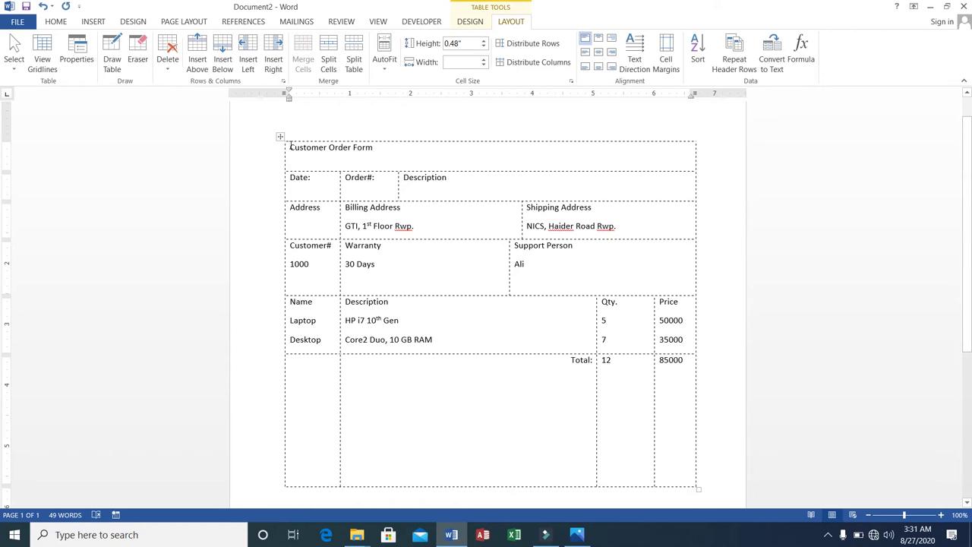
pyautogui.click(66, 23)
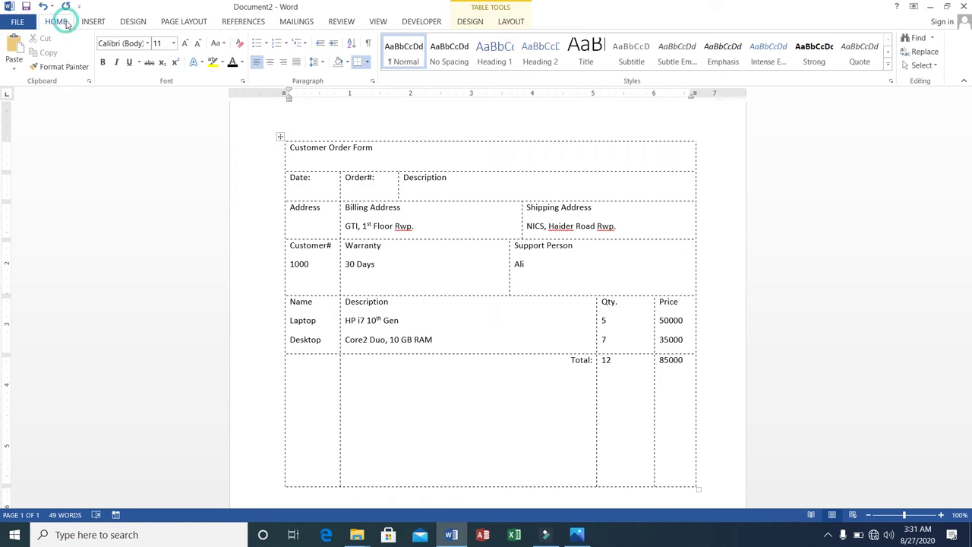
pyautogui.click(271, 62)
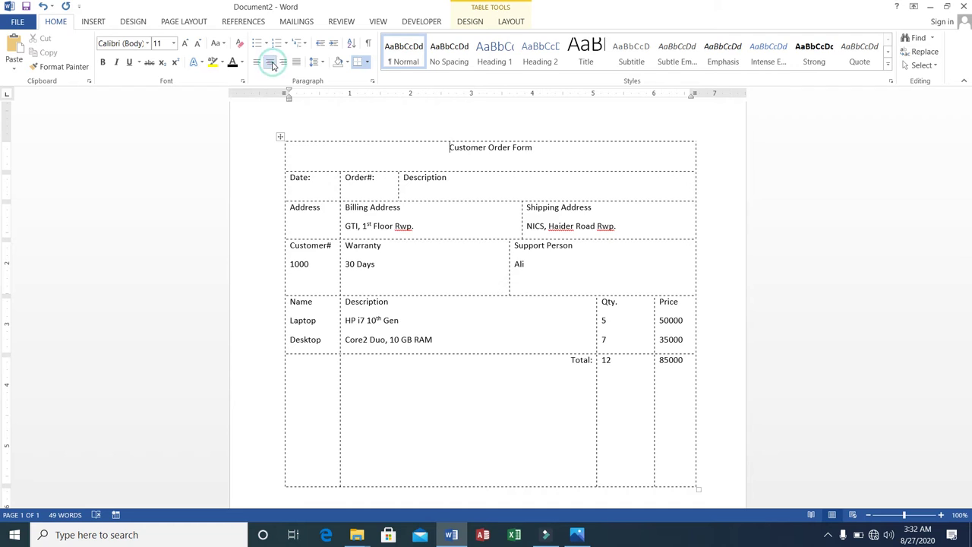
# Step: Format the title at 20 pt, bold and underlined
pyautogui.hotkey('shift', 'Right')
pyautogui.hotkey('shift', 'Right')
pyautogui.hotkey('shift', 'Right')
pyautogui.hotkey('shift', 'Right')
pyautogui.hotkey('shift', 'Right')
pyautogui.hotkey('shift', 'Right')
pyautogui.hotkey('shift', 'Right')
pyautogui.hotkey('shift', 'Right')
pyautogui.hotkey('shift', 'Right')
pyautogui.hotkey('shift', 'Right')
pyautogui.hotkey('shift', 'Right')
pyautogui.hotkey('shift', 'Right')
pyautogui.hotkey('shift', 'Right')
pyautogui.hotkey('shift', 'Right')
pyautogui.hotkey('shift', 'Right')
pyautogui.hotkey('shift', 'Right')
pyautogui.hotkey('shift', 'Right')
pyautogui.hotkey('shift', 'Right')
pyautogui.hotkey('shift', 'Right')
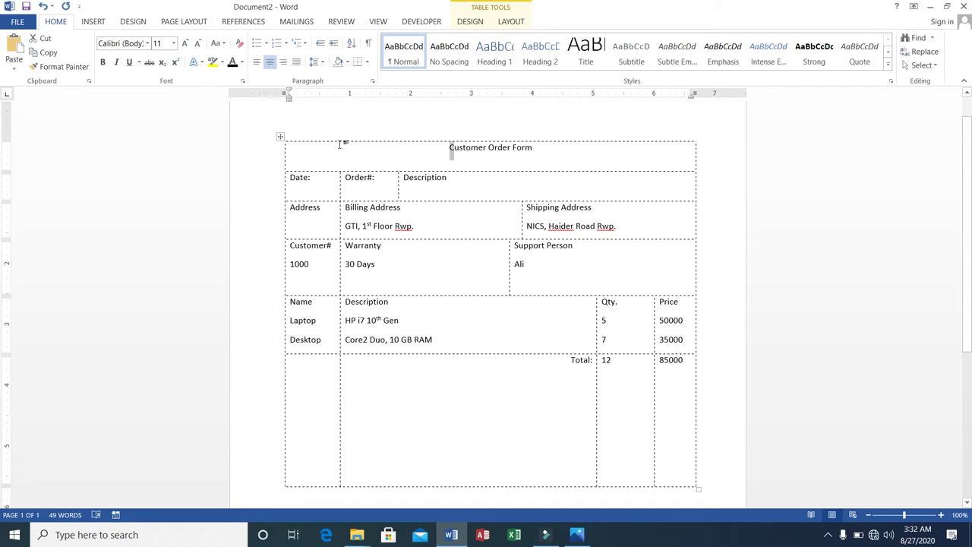
pyautogui.hotkey('shift', 'Right')
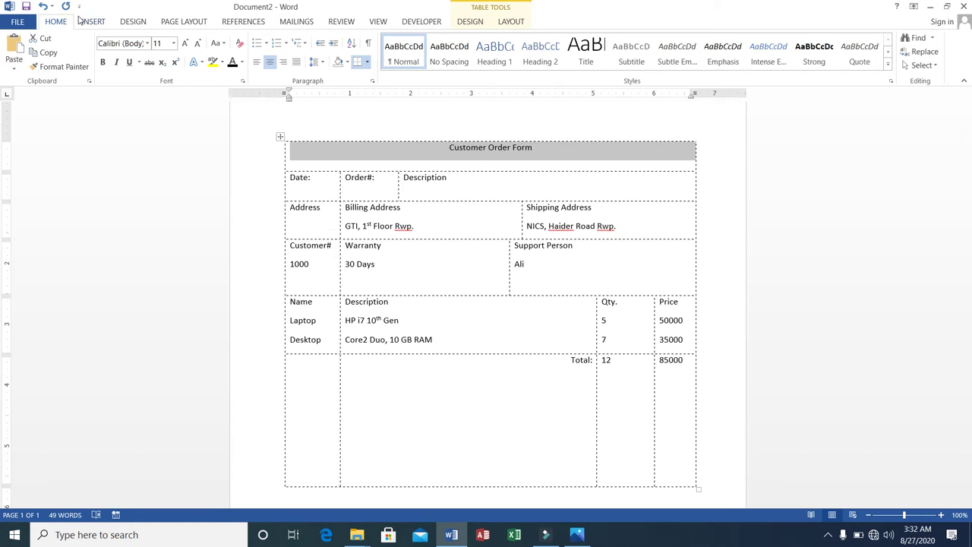
pyautogui.click(174, 44)
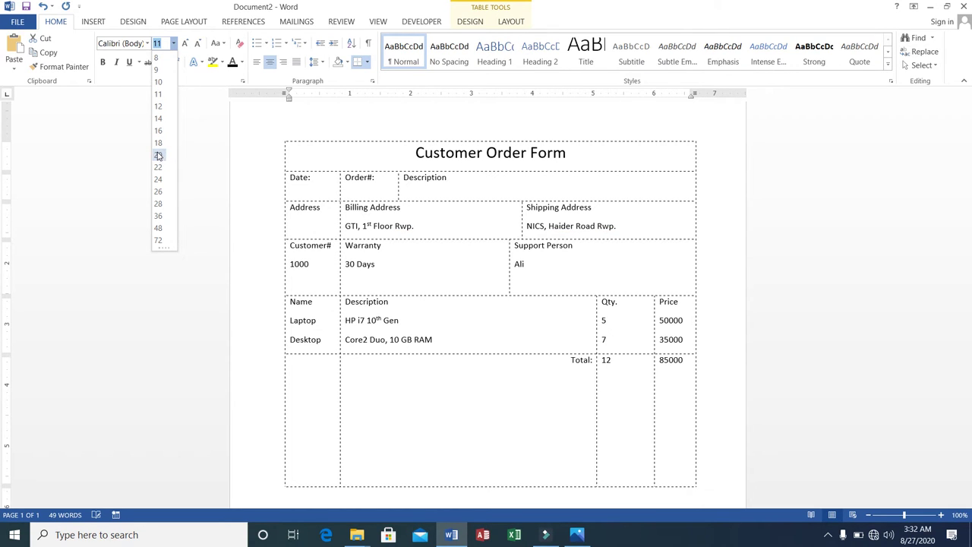
pyautogui.click(158, 156)
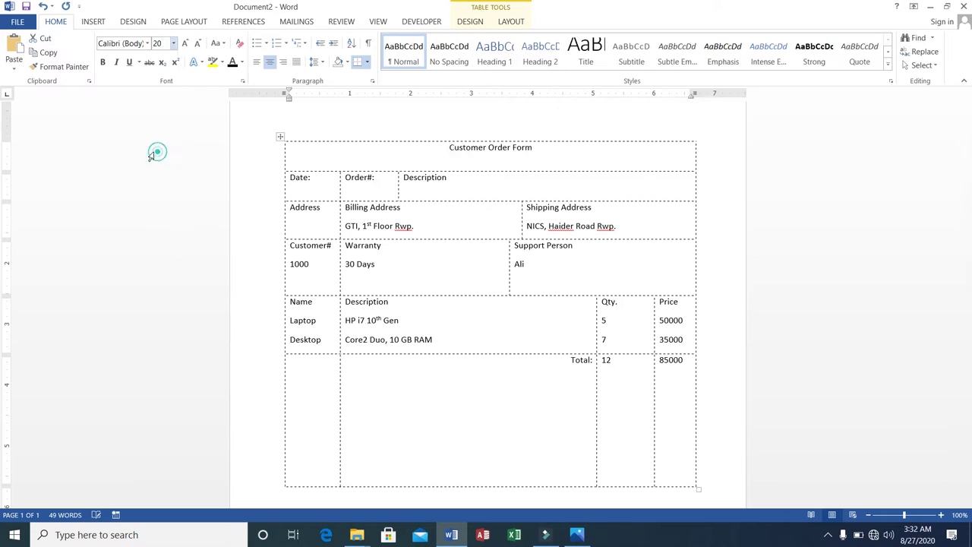
pyautogui.click(104, 64)
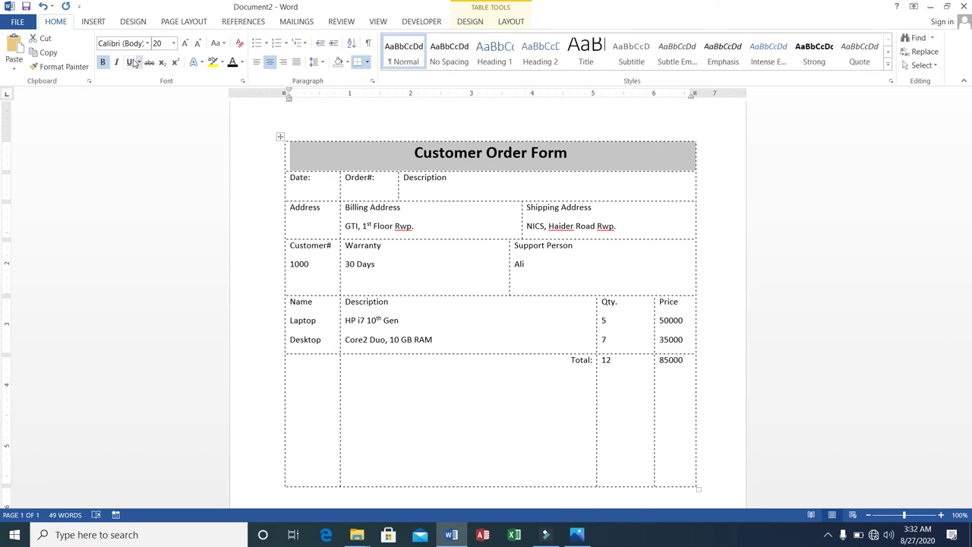
pyautogui.click(129, 62)
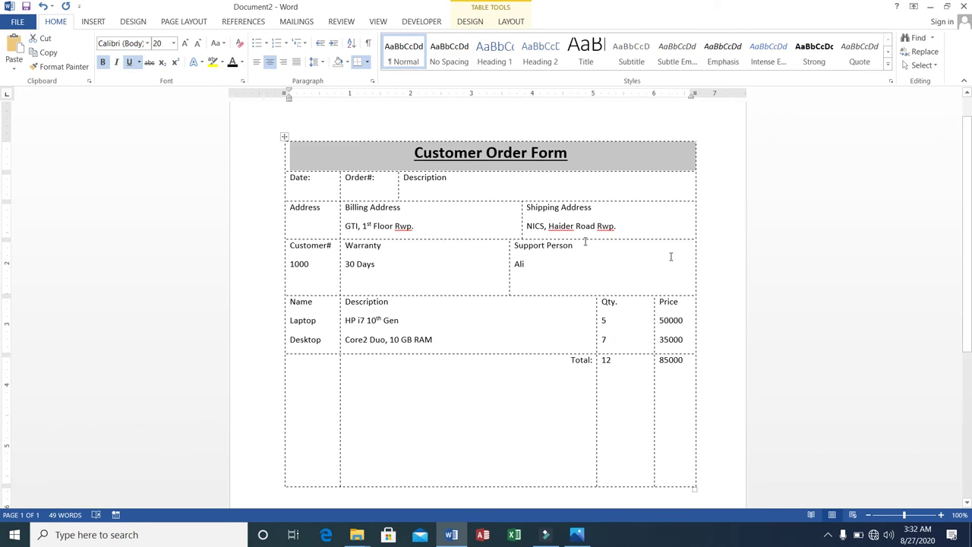
pyautogui.click(726, 264)
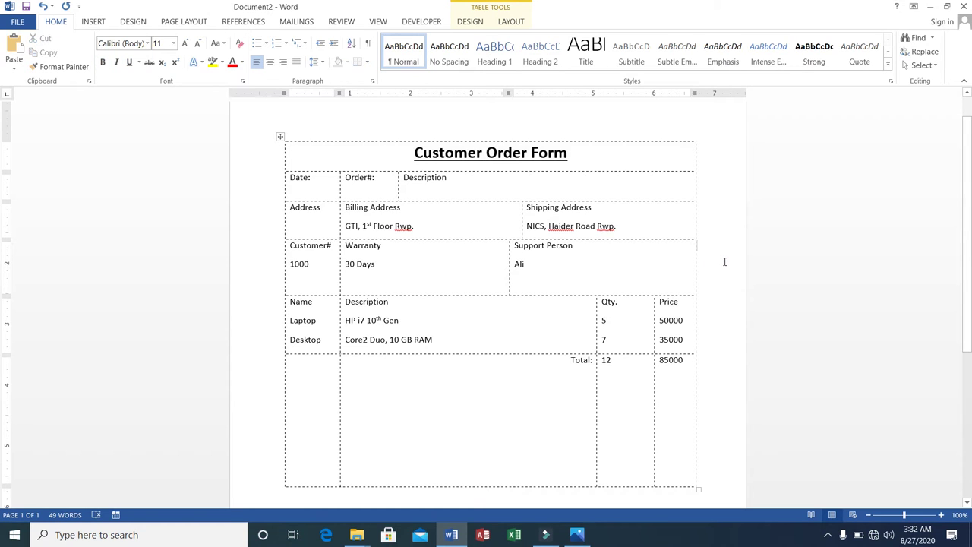
pyautogui.click(291, 177)
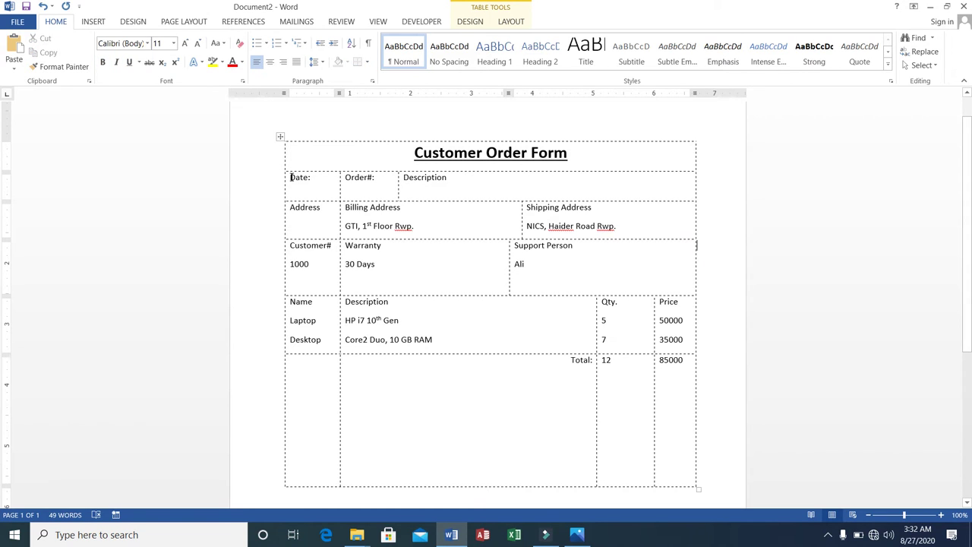
# Step: Add new lines under Date:, Order#: and Description for 10/10/2020, 2000 and '12 pieces of computers.'
pyautogui.click(291, 188)
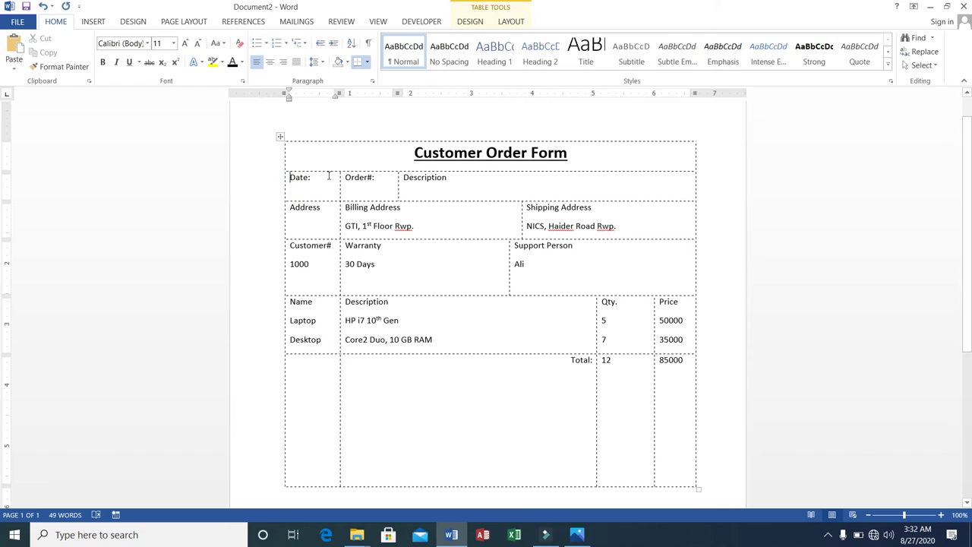
pyautogui.click(320, 178)
pyautogui.press('Return')
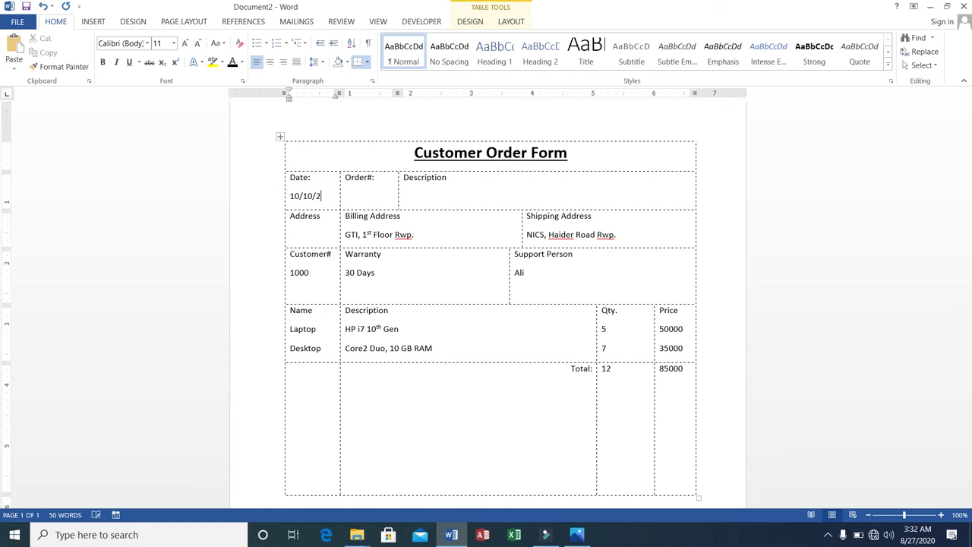
pyautogui.click(354, 193)
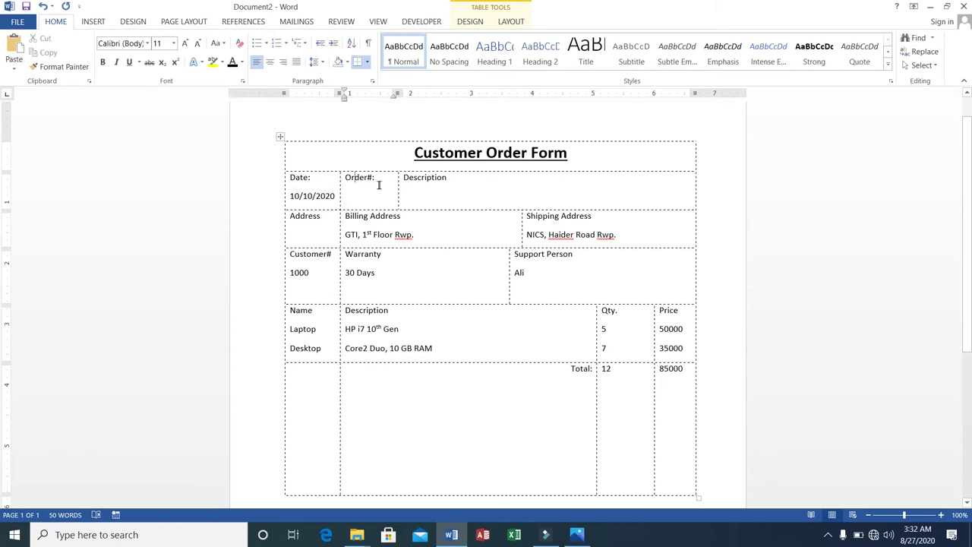
pyautogui.click(377, 177)
pyautogui.press('Return')
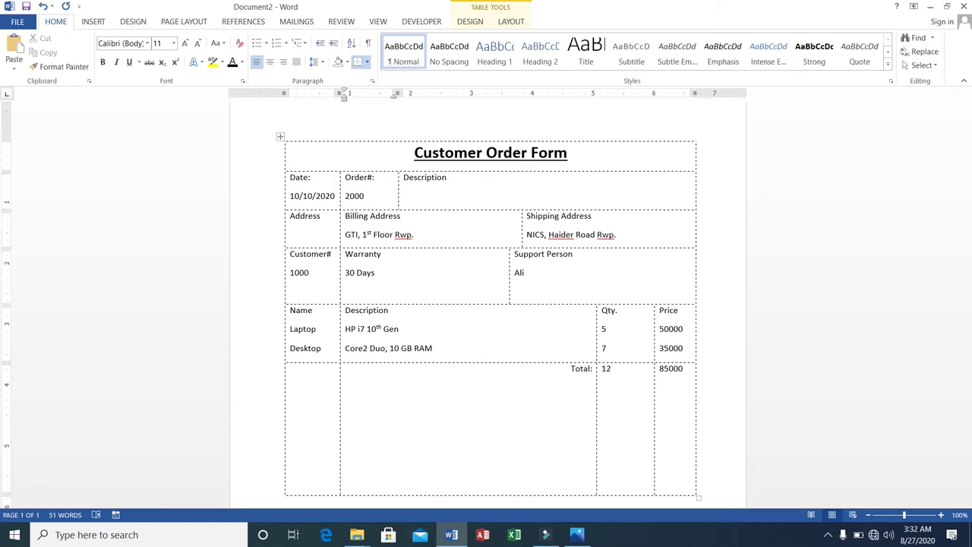
pyautogui.click(409, 189)
pyautogui.click(456, 181)
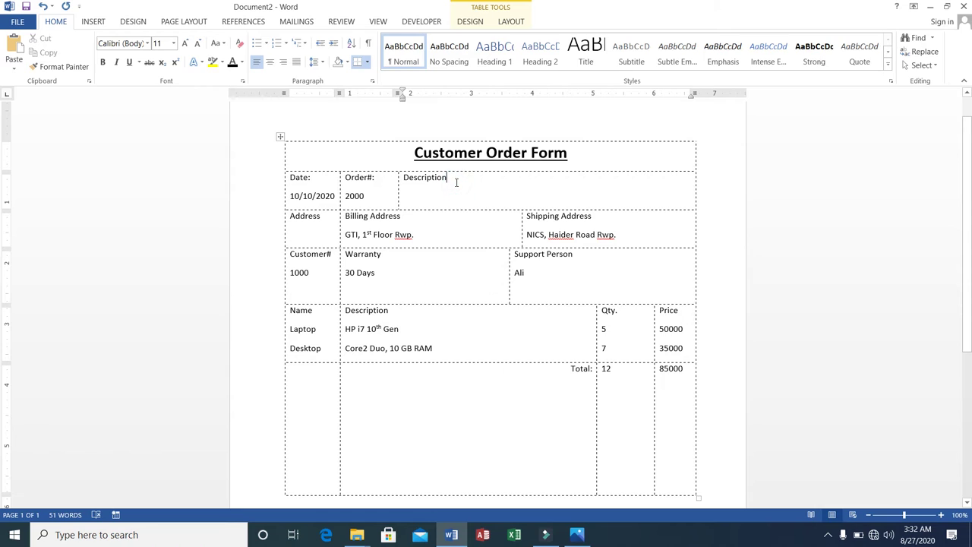
pyautogui.press('Return')
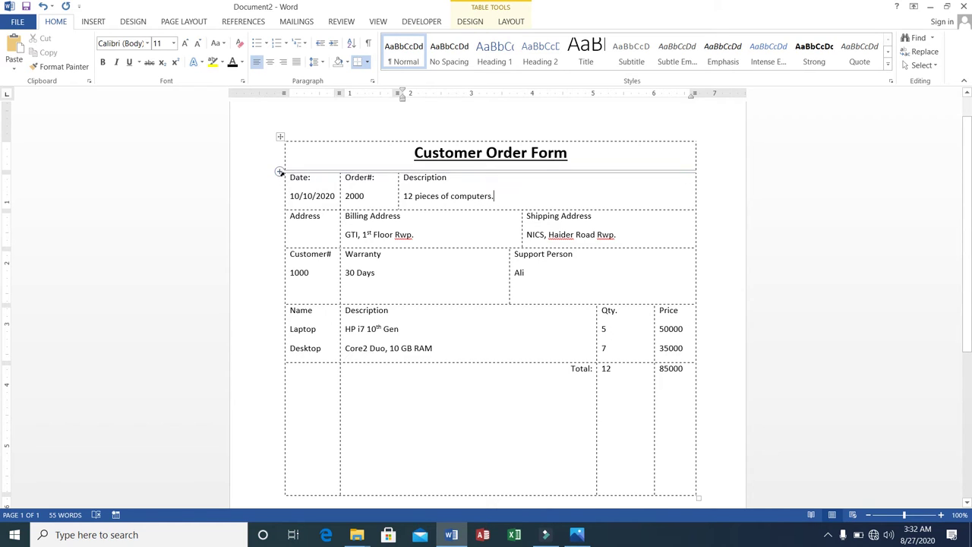
pyautogui.scroll(1, 280, 176)
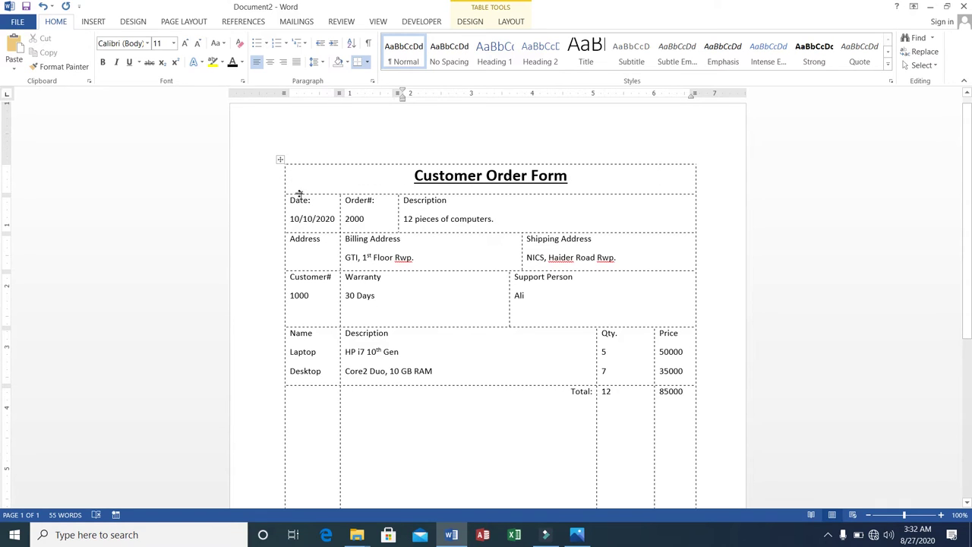
# Step: Bold the Date:, Order#: and Description labels in the form's top row
pyautogui.moveTo(291, 200); pyautogui.dragTo(316, 203)
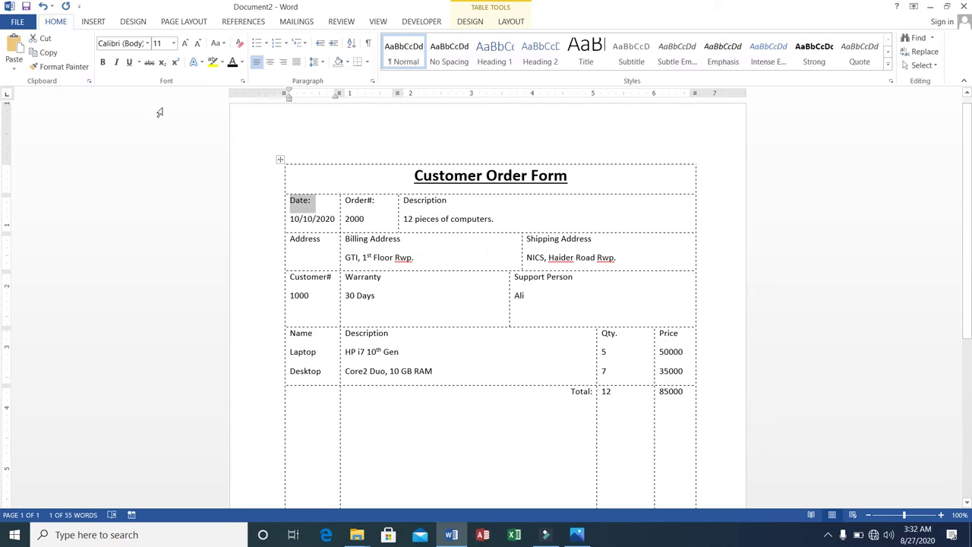
pyautogui.click(103, 64)
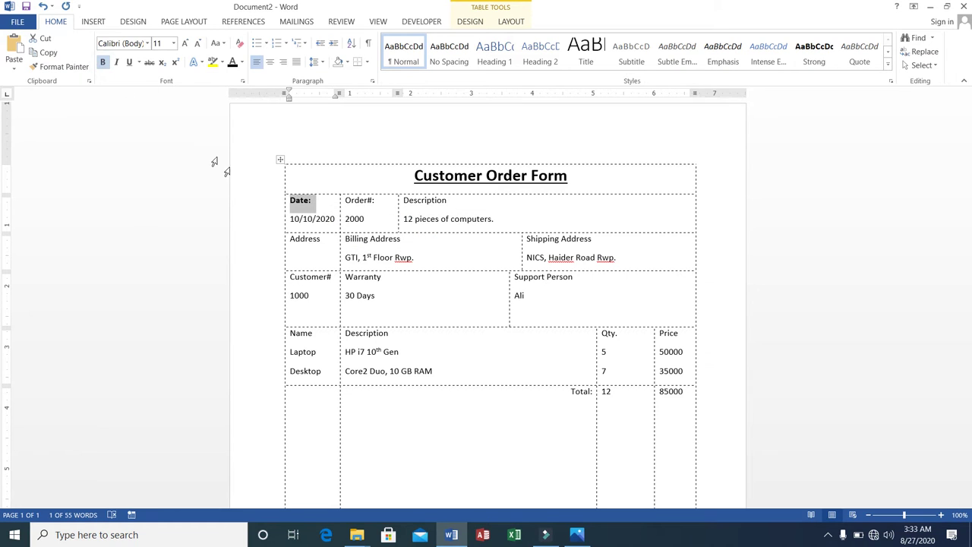
pyautogui.click(345, 199)
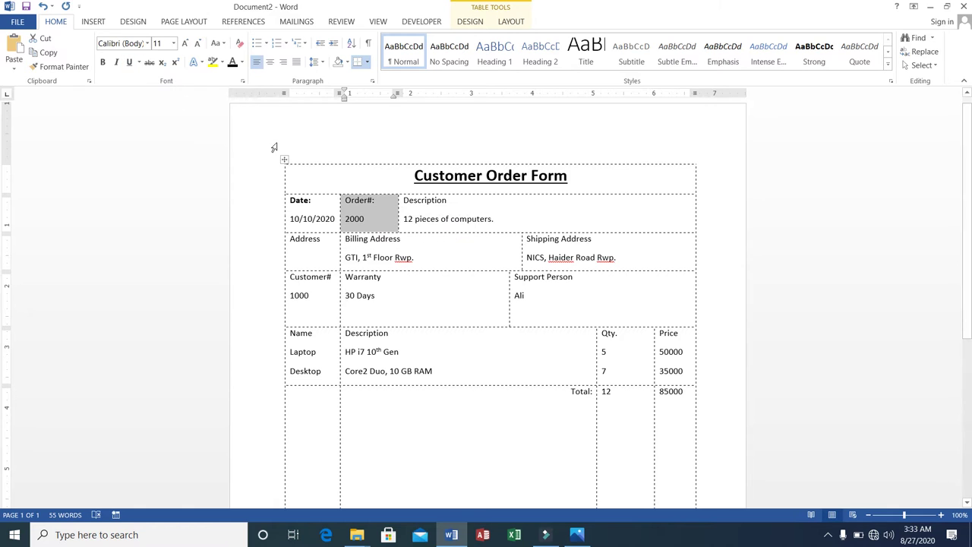
pyautogui.click(346, 201)
pyautogui.moveTo(345, 201); pyautogui.dragTo(381, 201)
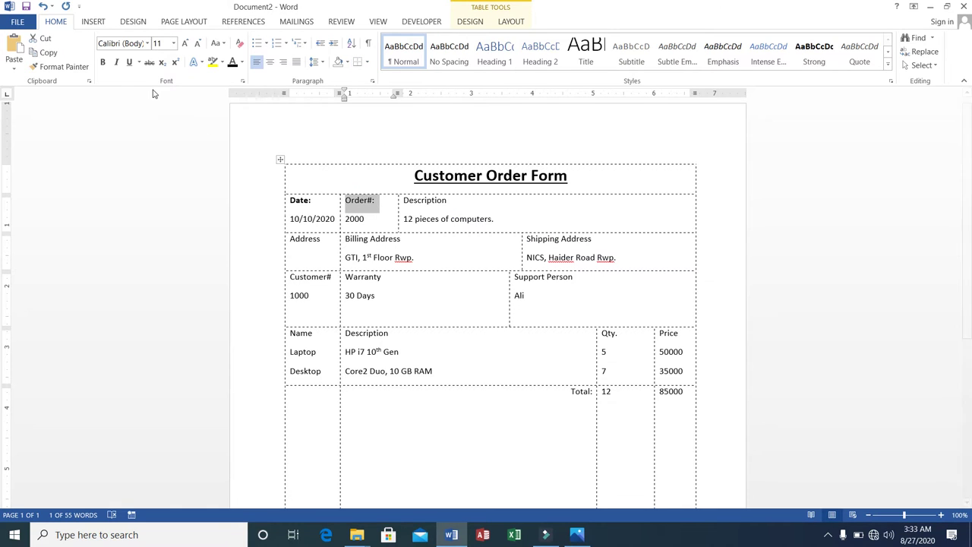
pyautogui.click(104, 63)
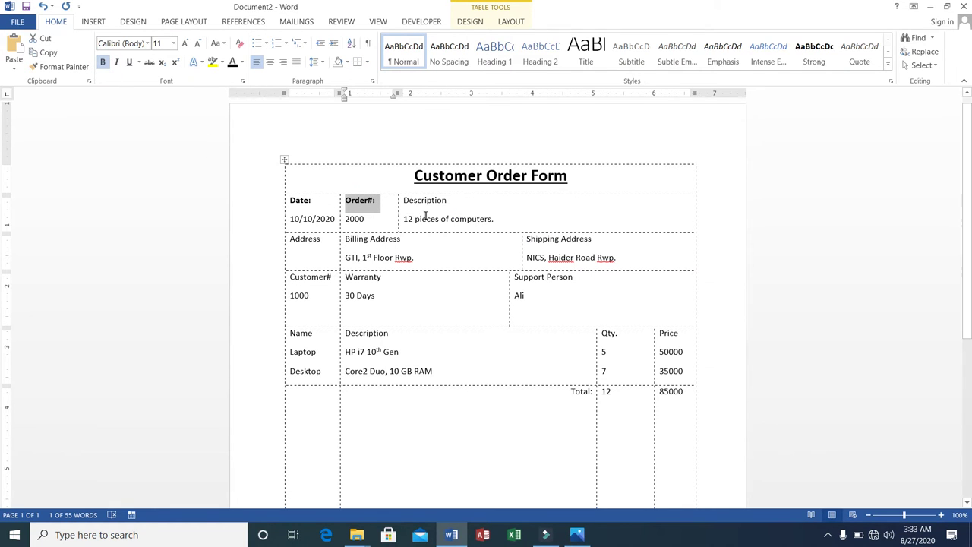
pyautogui.moveTo(403, 200)
pyautogui.mouseDown()
pyautogui.moveTo(451, 201)
pyautogui.moveTo(408, 202)
pyautogui.mouseUp()
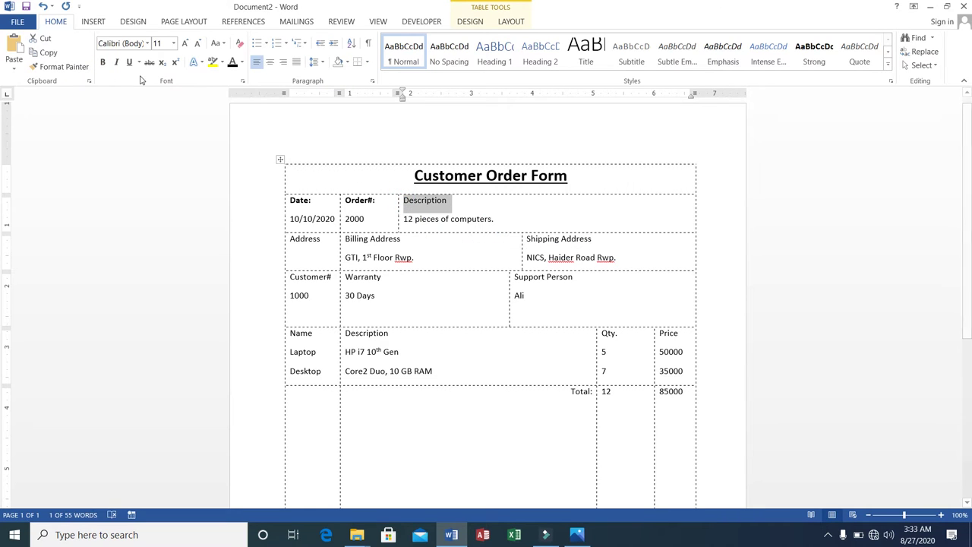
pyautogui.click(104, 63)
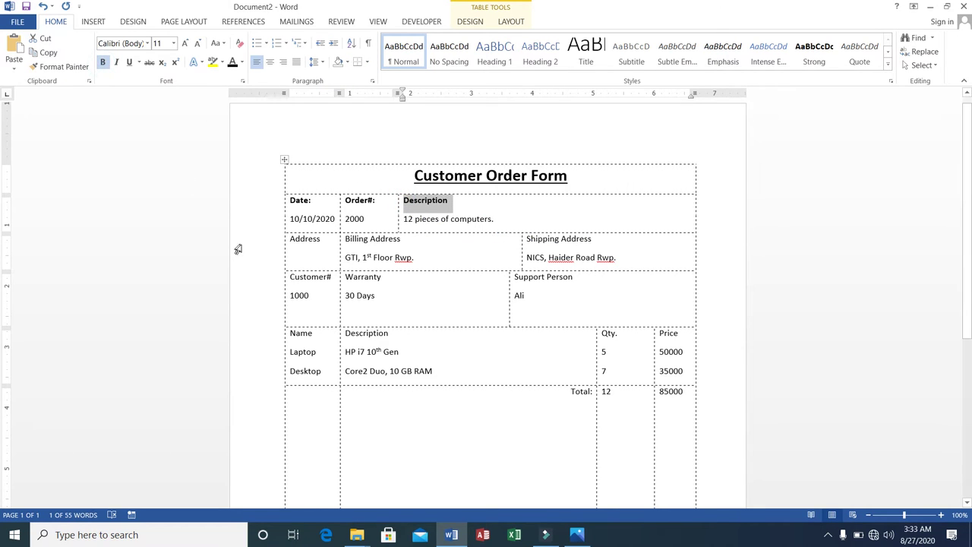
# Step: Bold the Address, Billing Address and Shipping Address headings
pyautogui.moveTo(282, 234)
pyautogui.click(289, 237)
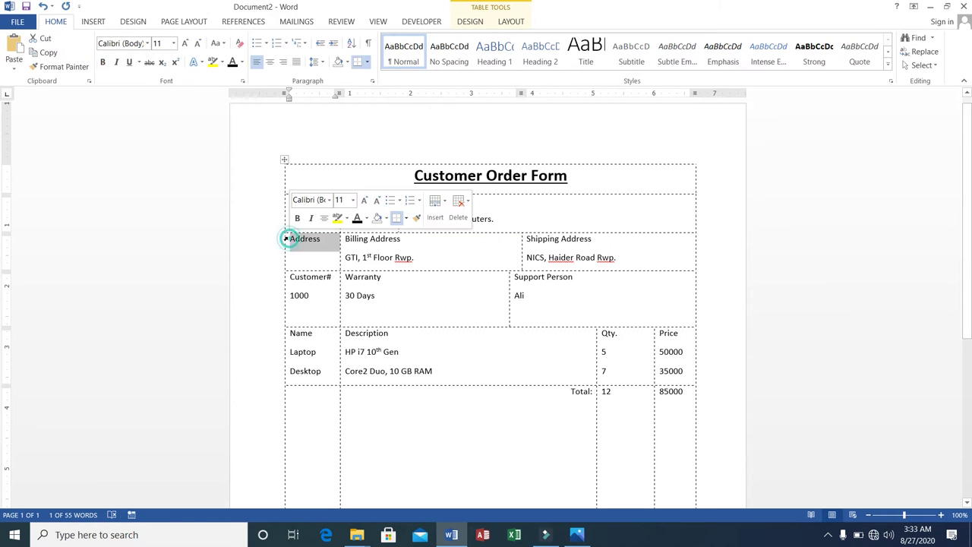
pyautogui.click(104, 64)
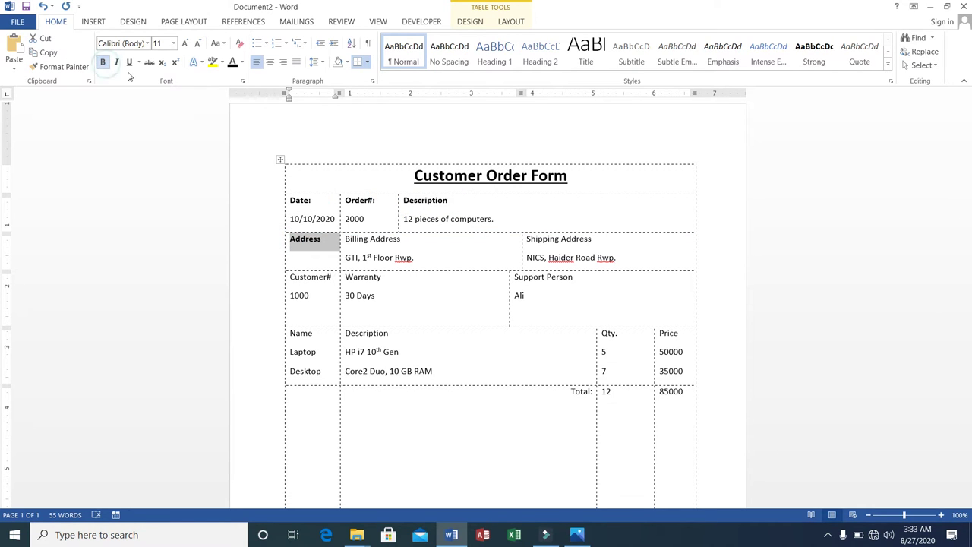
pyautogui.click(355, 235)
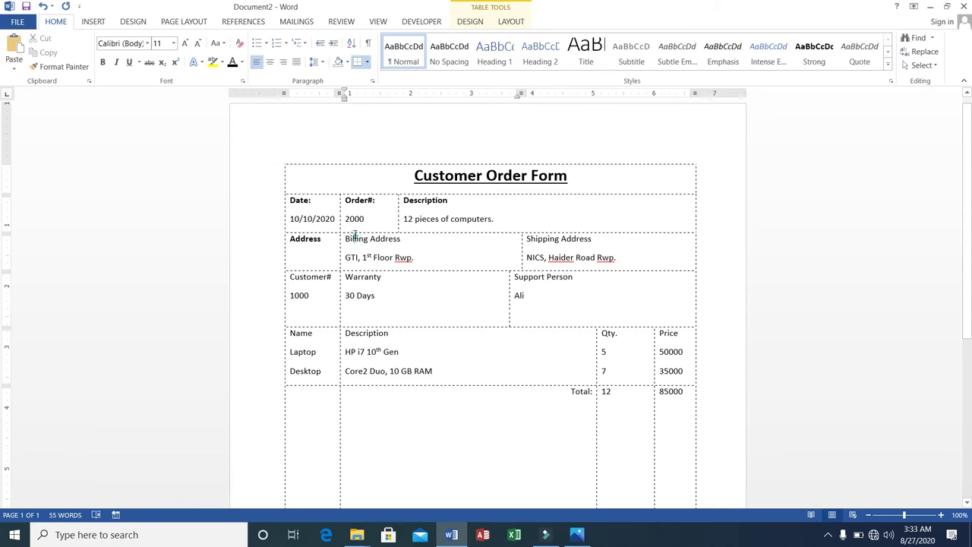
pyautogui.tripleClick(356, 237)
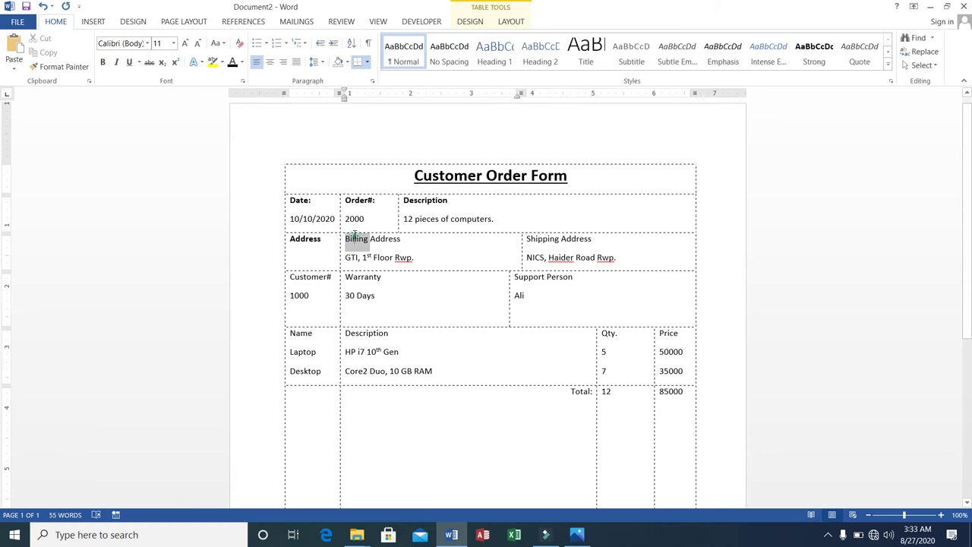
pyautogui.click(102, 63)
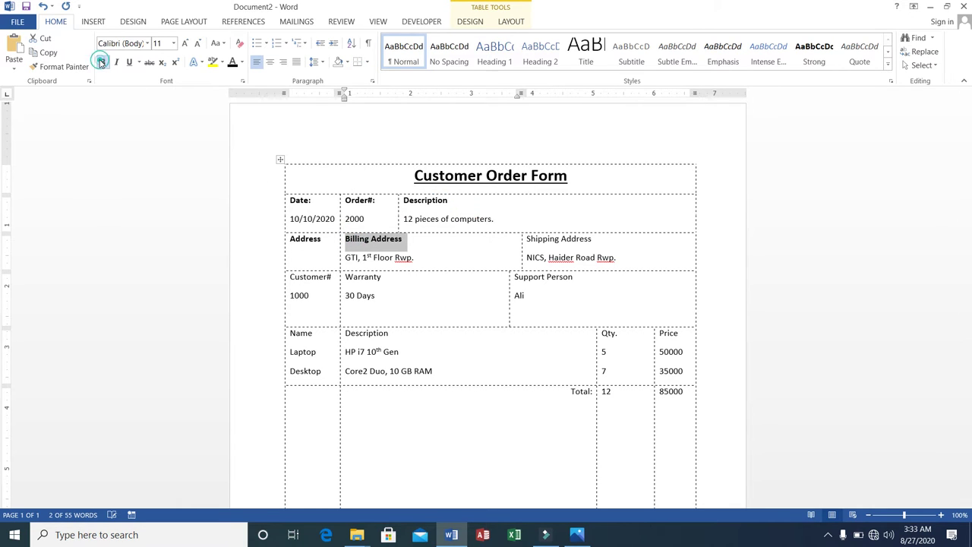
pyautogui.doubleClick(556, 238)
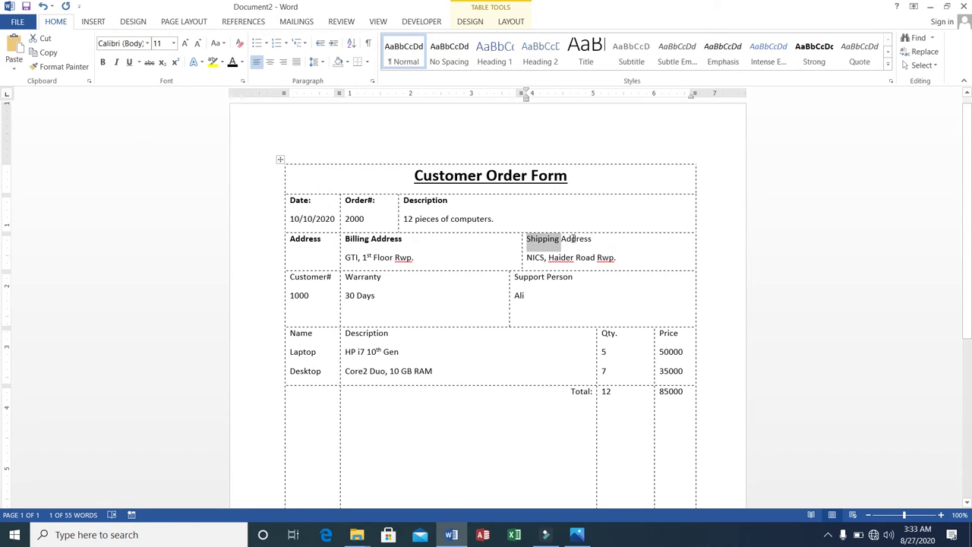
pyautogui.doubleClick(574, 238)
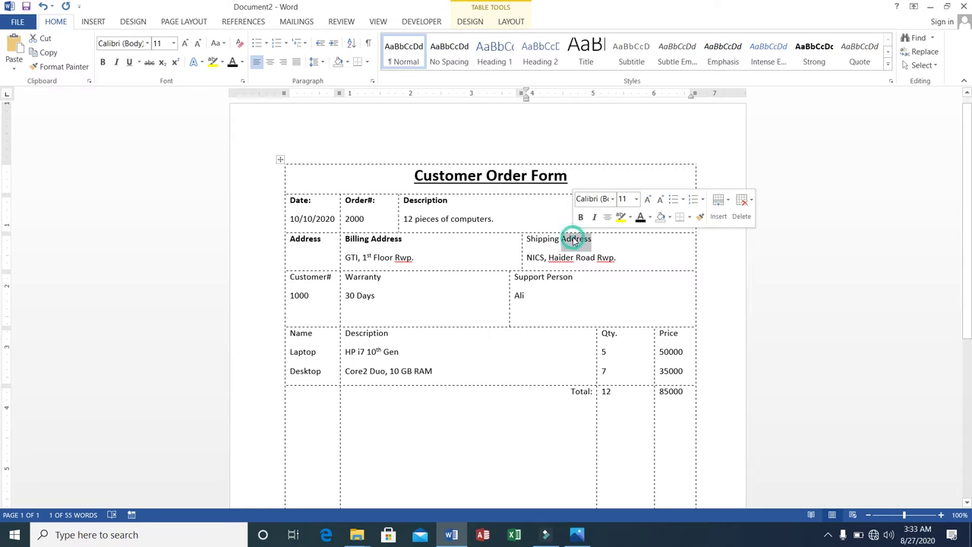
pyautogui.click(534, 241)
pyautogui.doubleClick(534, 242)
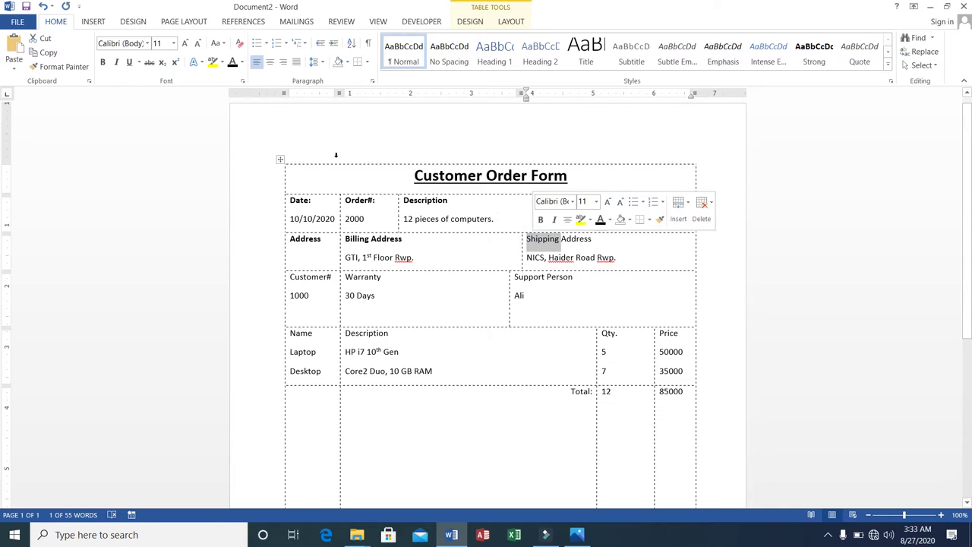
pyautogui.click(104, 62)
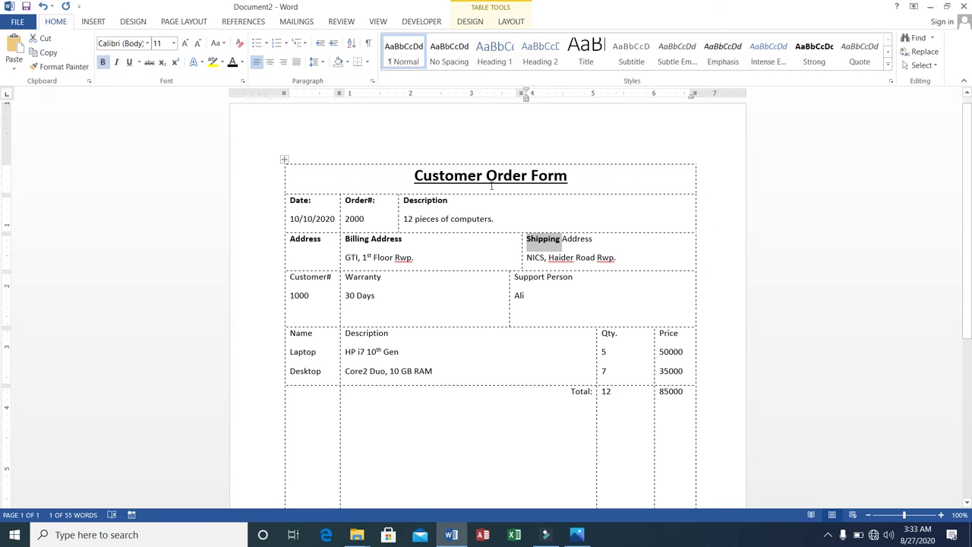
pyautogui.doubleClick(575, 239)
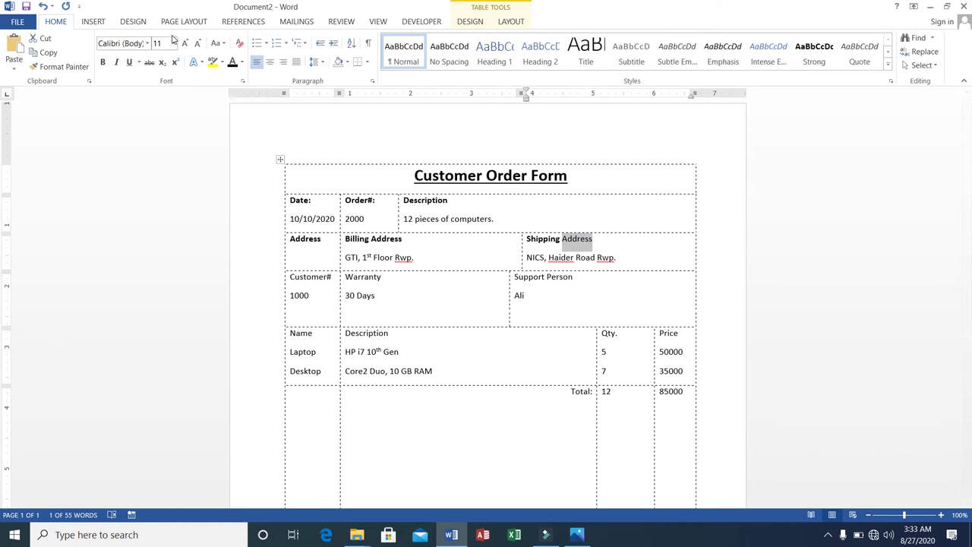
pyautogui.click(104, 62)
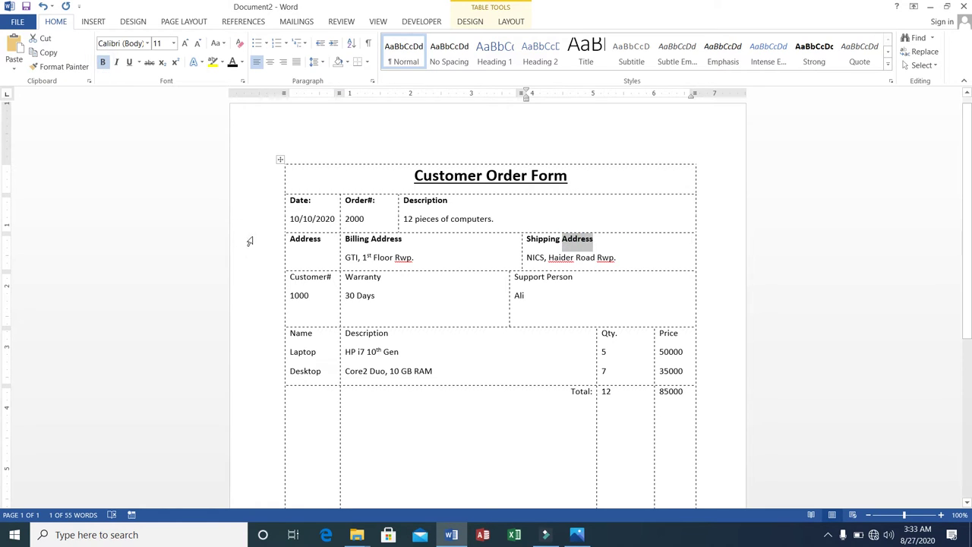
# Step: Bold the Customer#, Warranty and Support Person labels
pyautogui.doubleClick(306, 277)
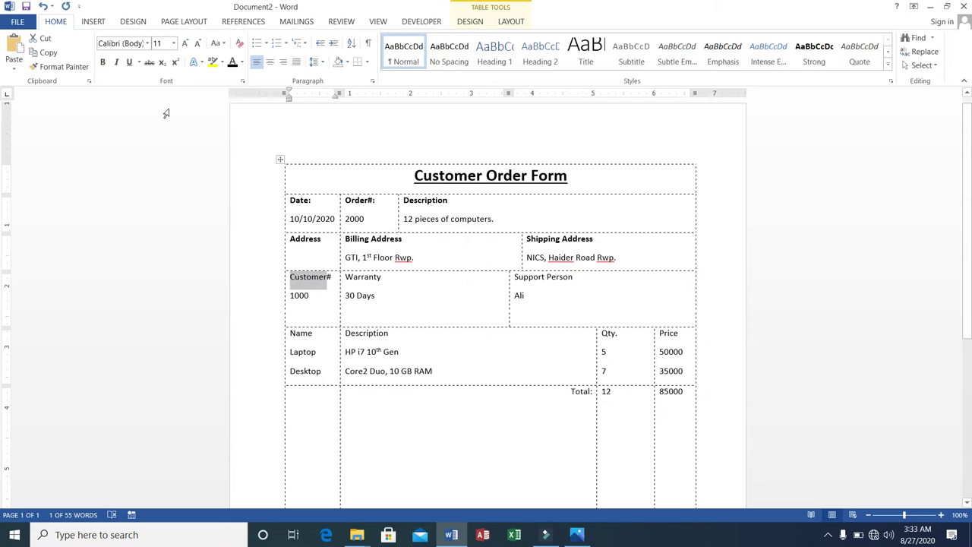
pyautogui.click(103, 63)
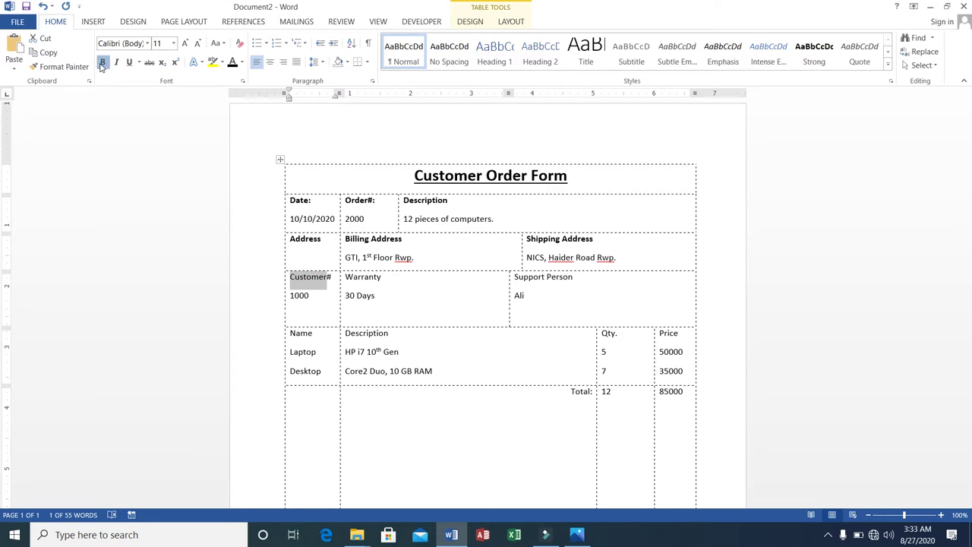
pyautogui.doubleClick(364, 277)
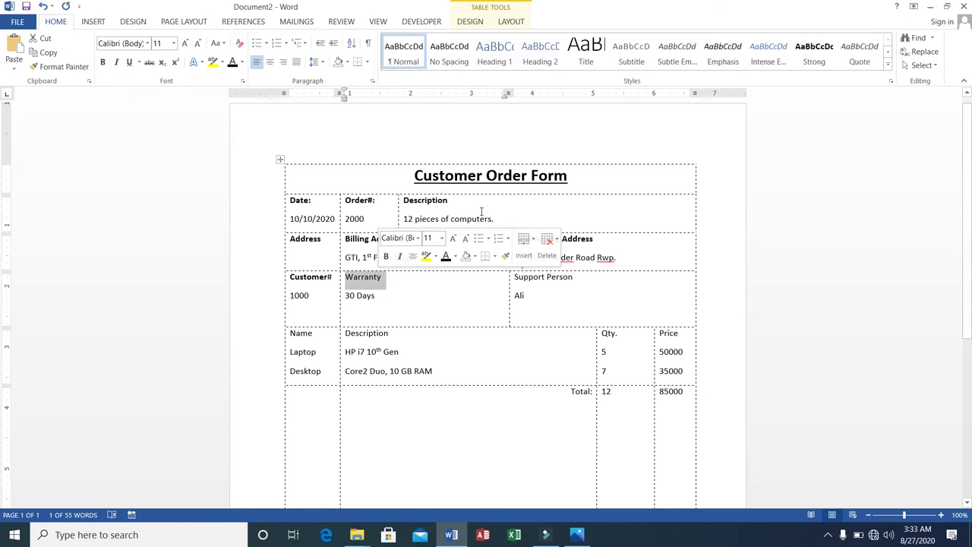
pyautogui.click(104, 63)
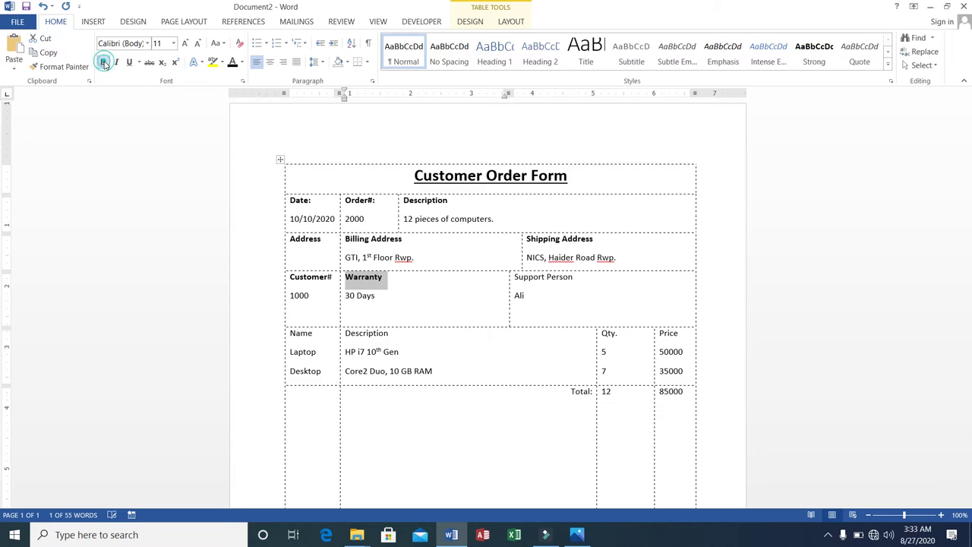
pyautogui.doubleClick(533, 276)
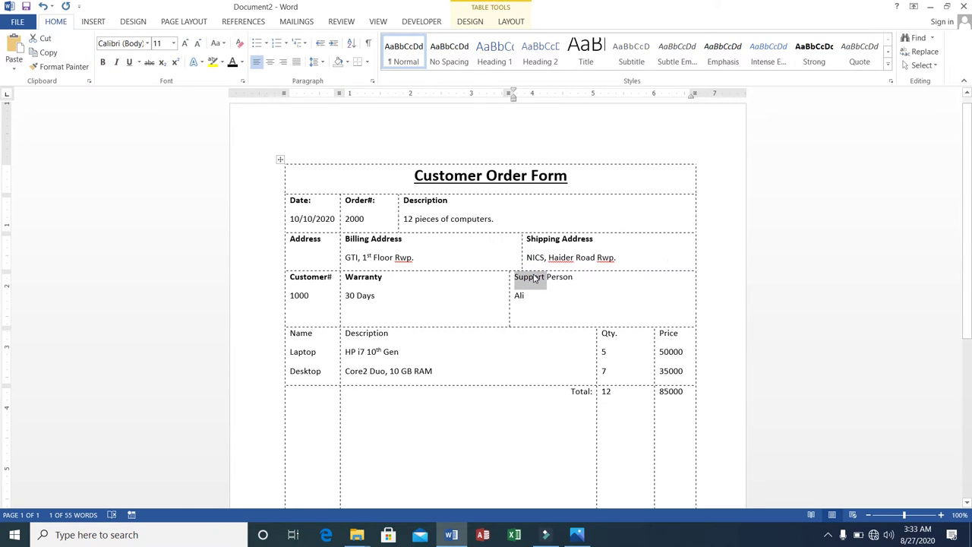
pyautogui.hotkey('shift', 'Right')
pyautogui.hotkey('shift', 'Right')
pyautogui.hotkey('shift', 'Right')
pyautogui.hotkey('shift', 'Right')
pyautogui.hotkey('shift', 'Right')
pyautogui.hotkey('shift', 'Right')
pyautogui.hotkey('shift', 'Right')
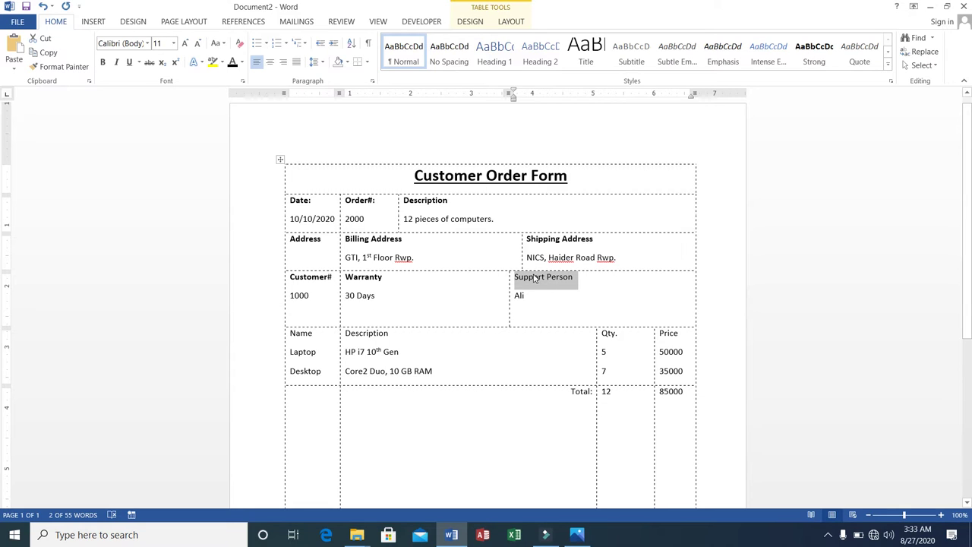
pyautogui.click(103, 62)
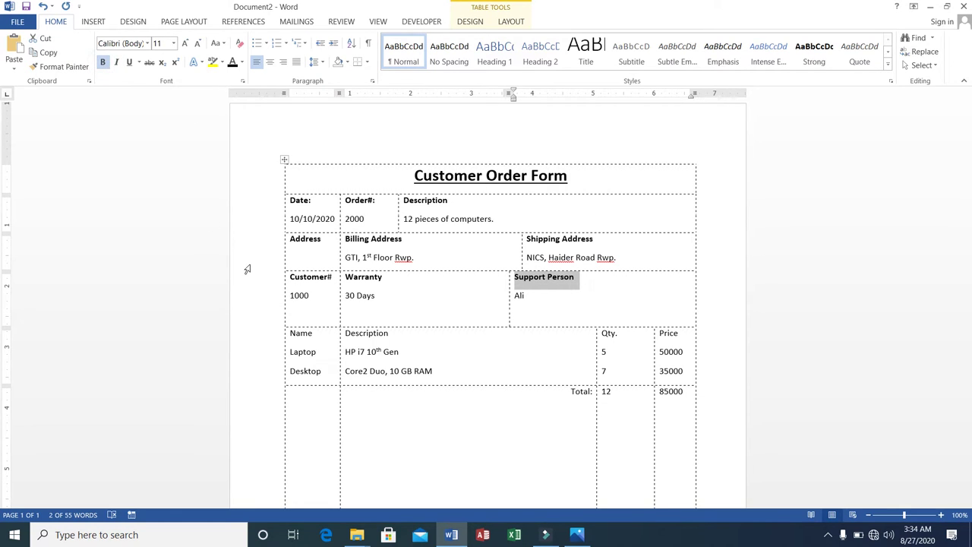
# Step: Bold the item table headings Name, Description, Qty. and Price
pyautogui.click(286, 333)
pyautogui.click(286, 333)
pyautogui.click(285, 331)
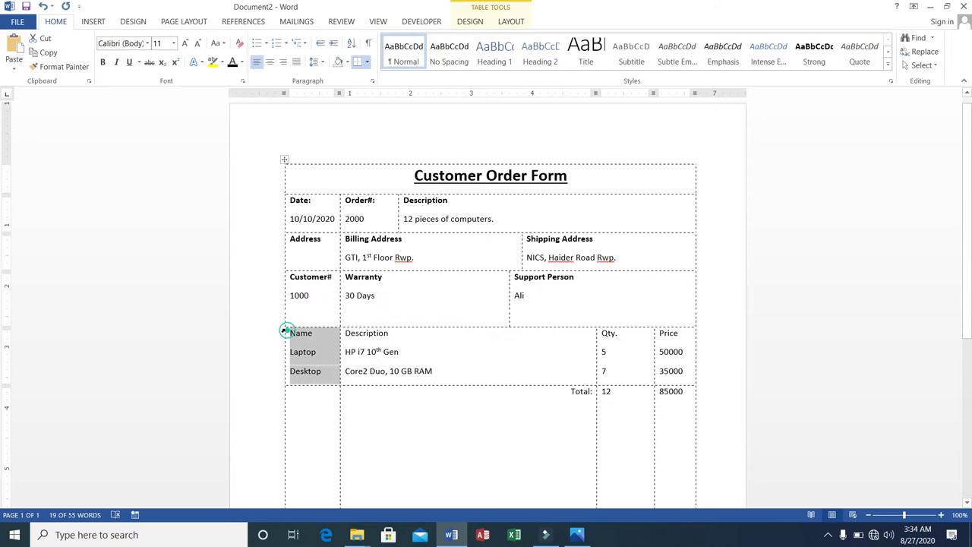
pyautogui.doubleClick(301, 334)
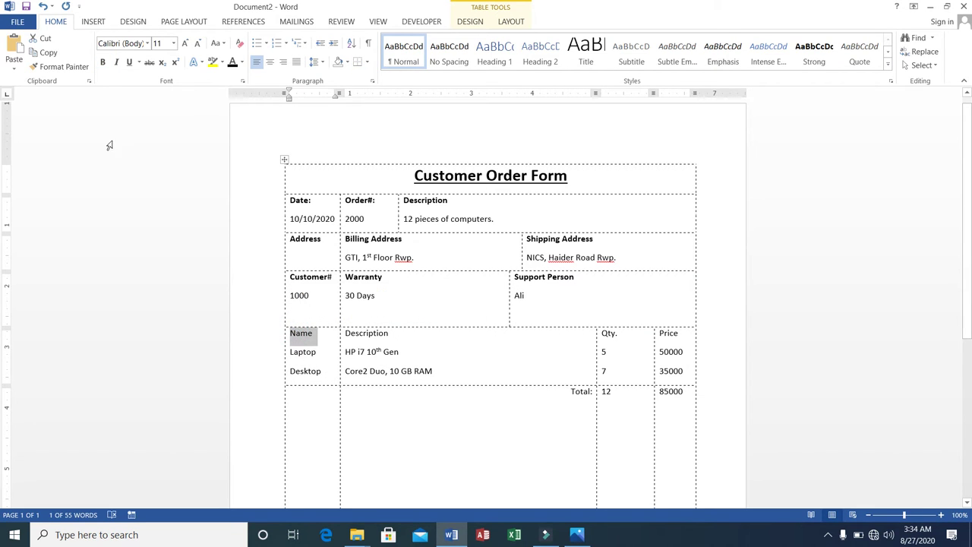
pyautogui.click(101, 65)
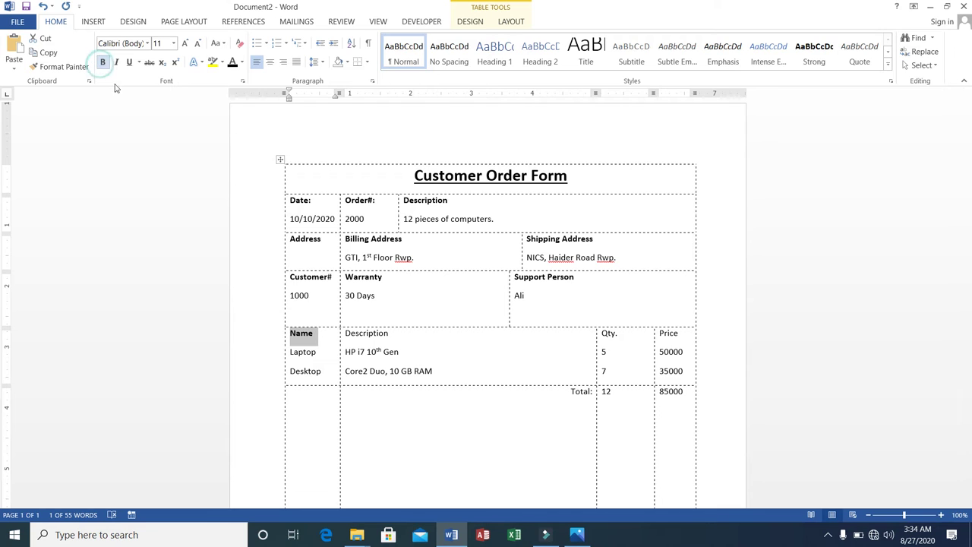
pyautogui.doubleClick(357, 333)
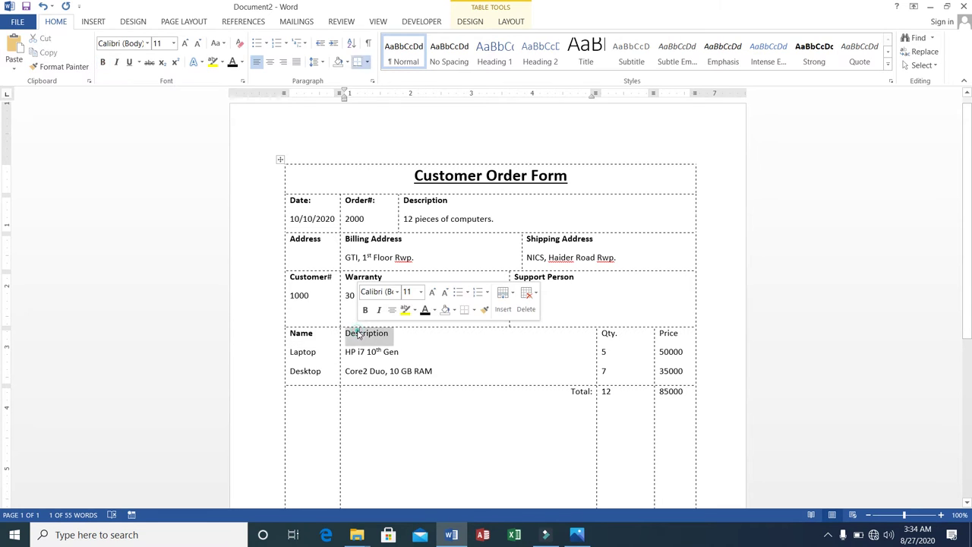
pyautogui.click(101, 65)
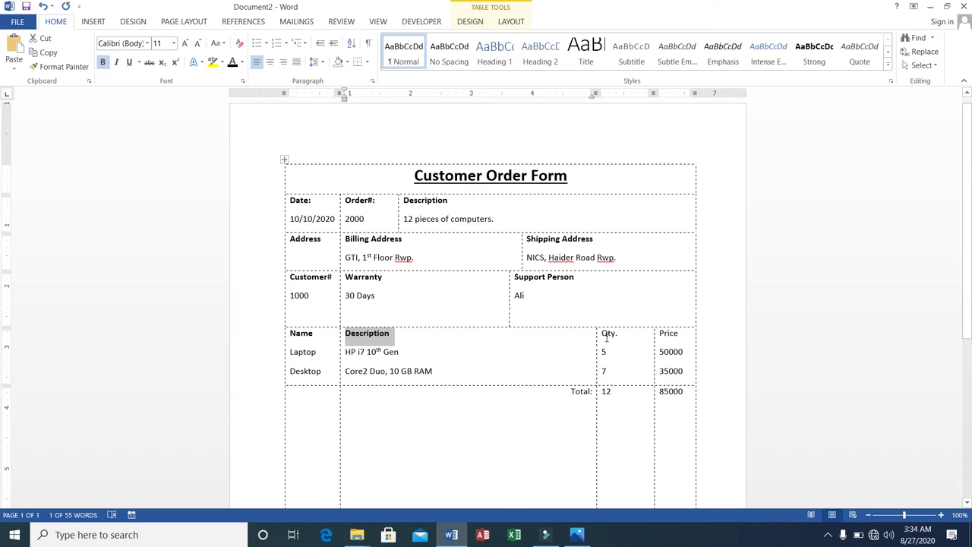
pyautogui.moveTo(601, 333)
pyautogui.mouseDown()
pyautogui.moveTo(607, 376)
pyautogui.moveTo(605, 334)
pyautogui.mouseUp()
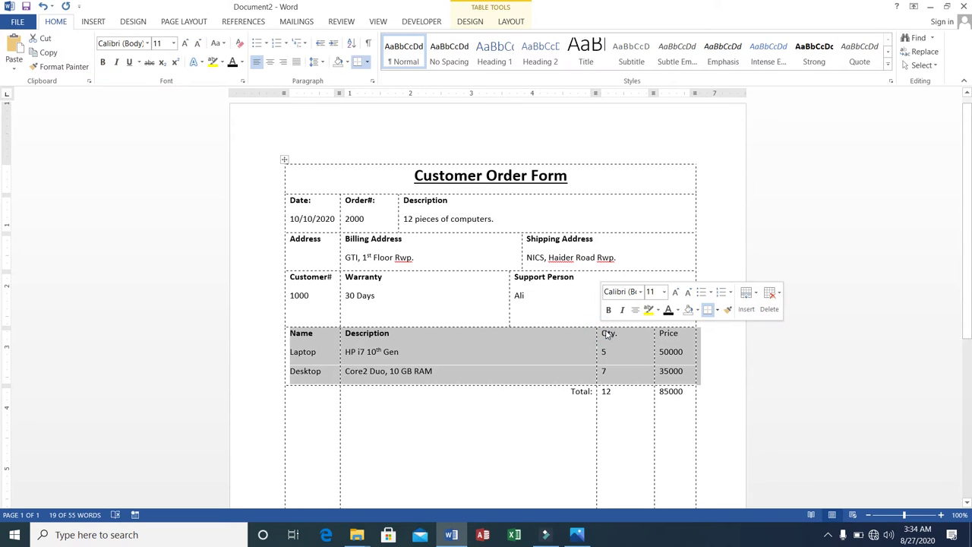
pyautogui.click(605, 333)
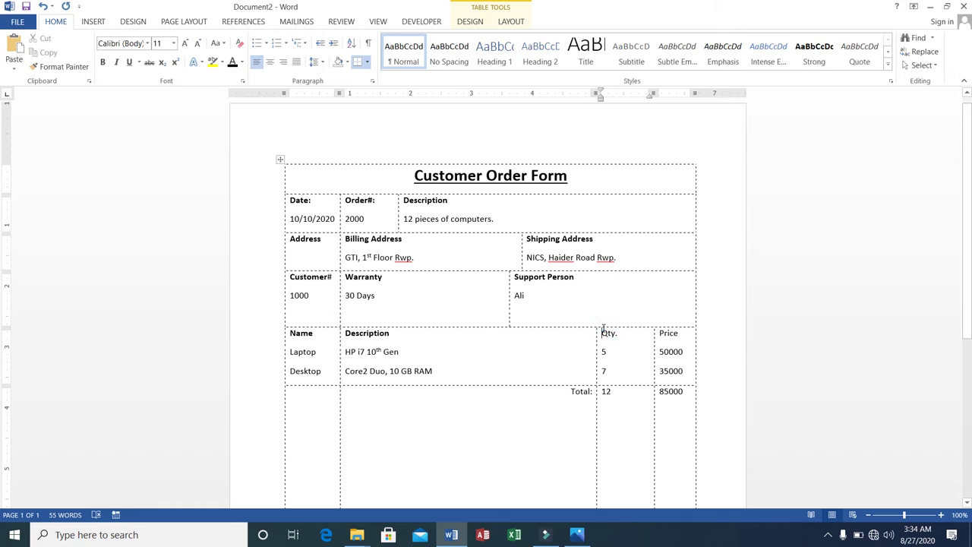
pyautogui.doubleClick(605, 333)
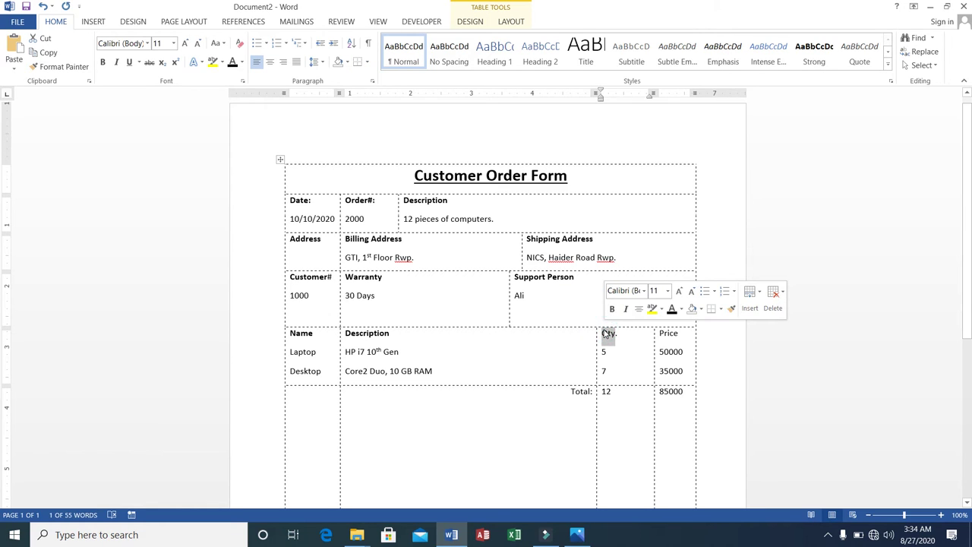
pyautogui.click(102, 61)
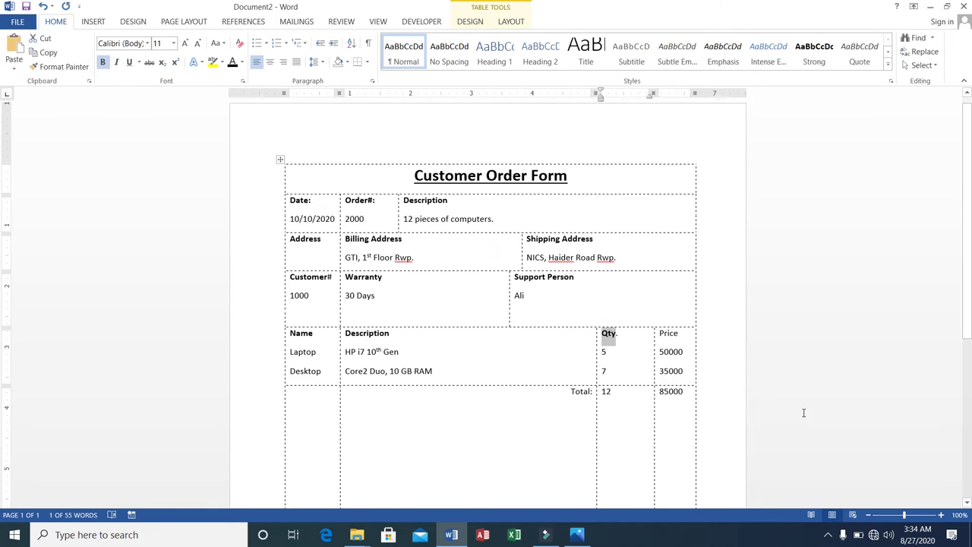
pyautogui.doubleClick(663, 333)
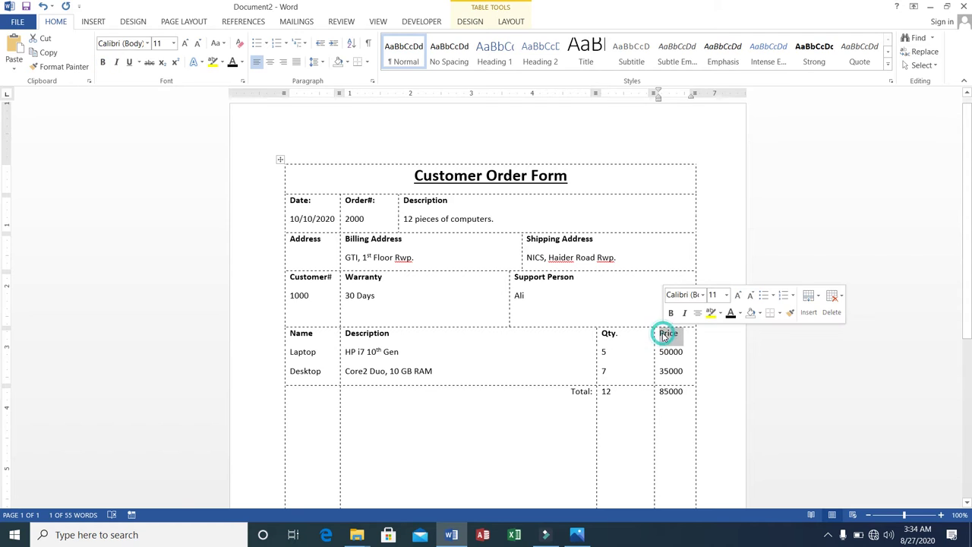
pyautogui.click(102, 61)
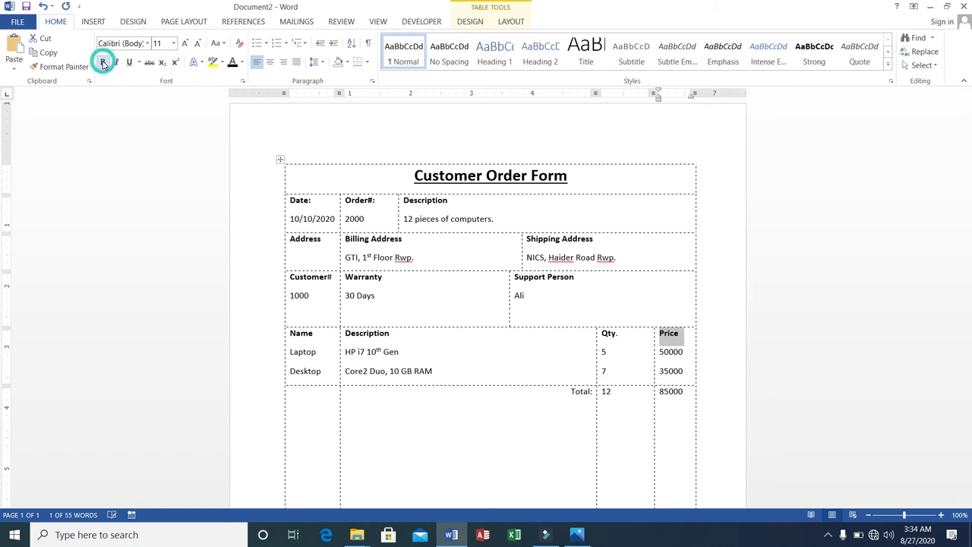
pyautogui.click(704, 353)
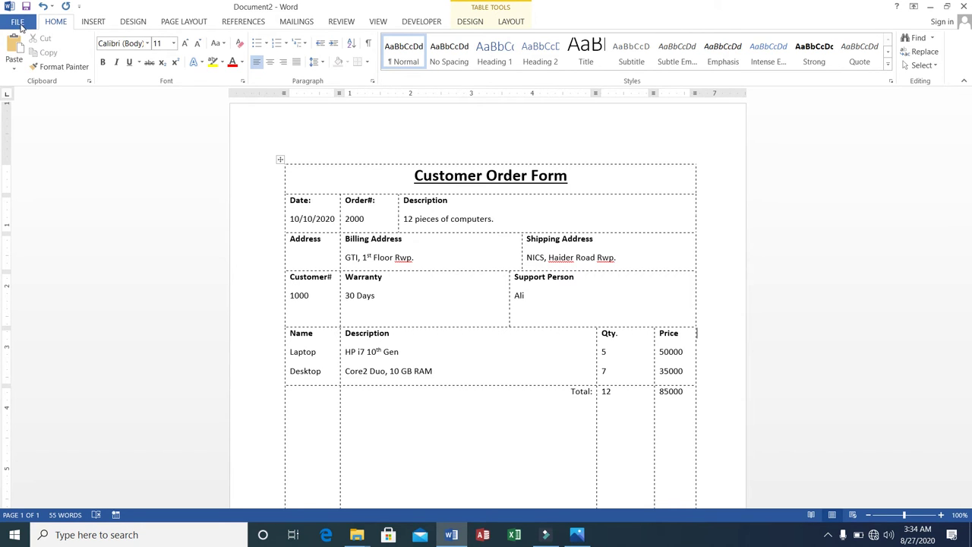
pyautogui.click(23, 24)
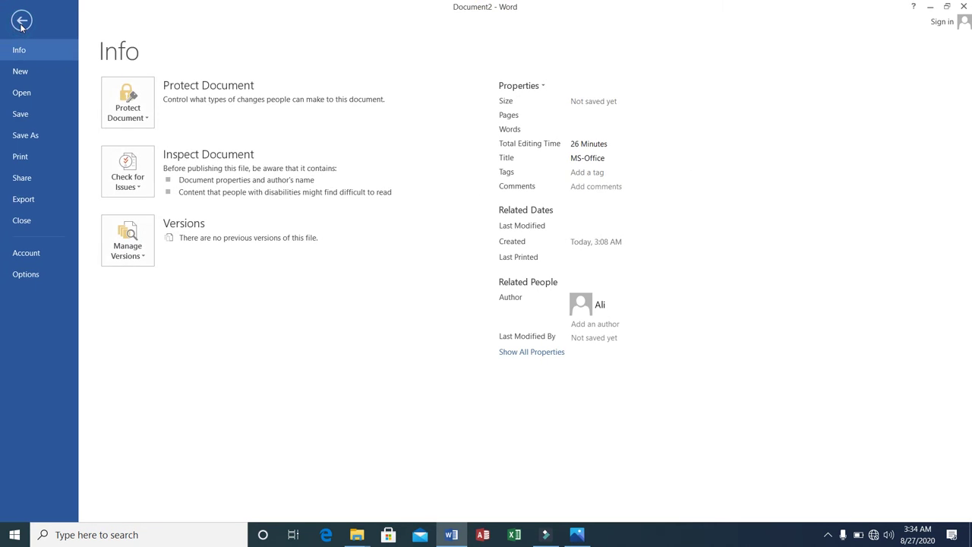
pyautogui.click(20, 156)
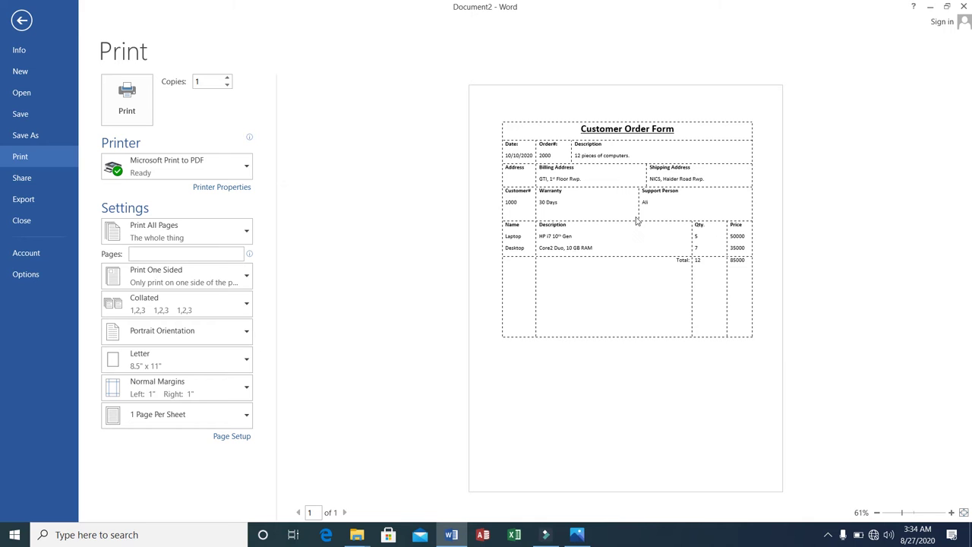
pyautogui.click(21, 21)
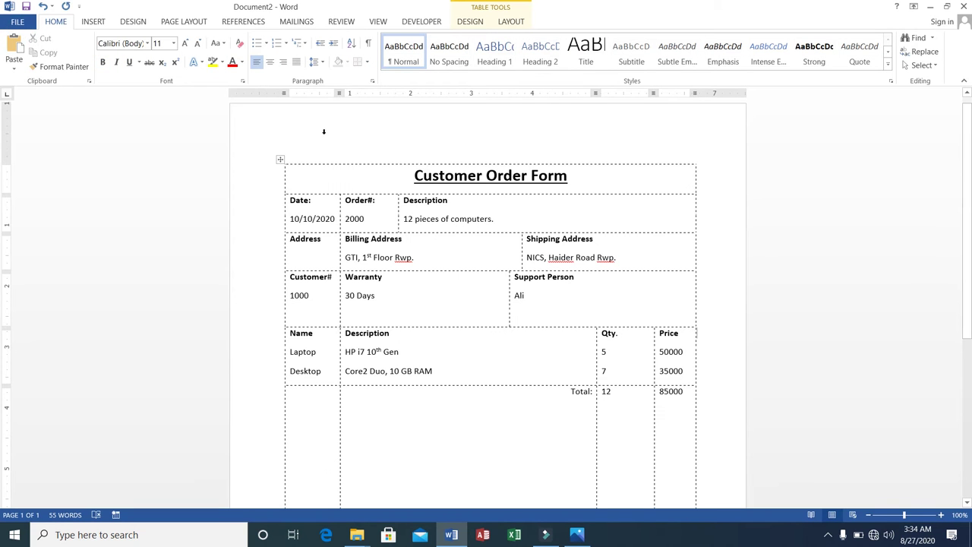
# Step: Remove all borders from the order form table through Table Properties' Borders and Shading
pyautogui.rightClick(279, 160)
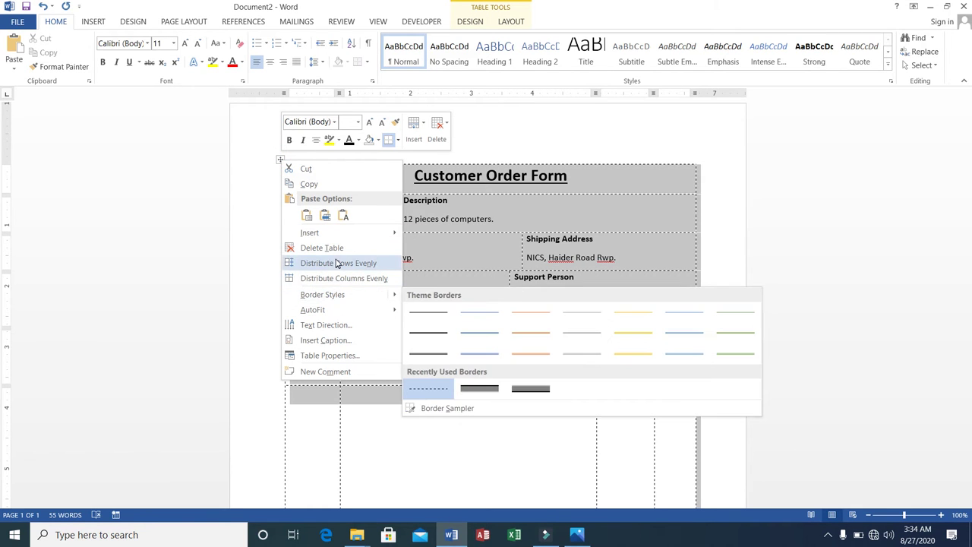
pyautogui.click(314, 357)
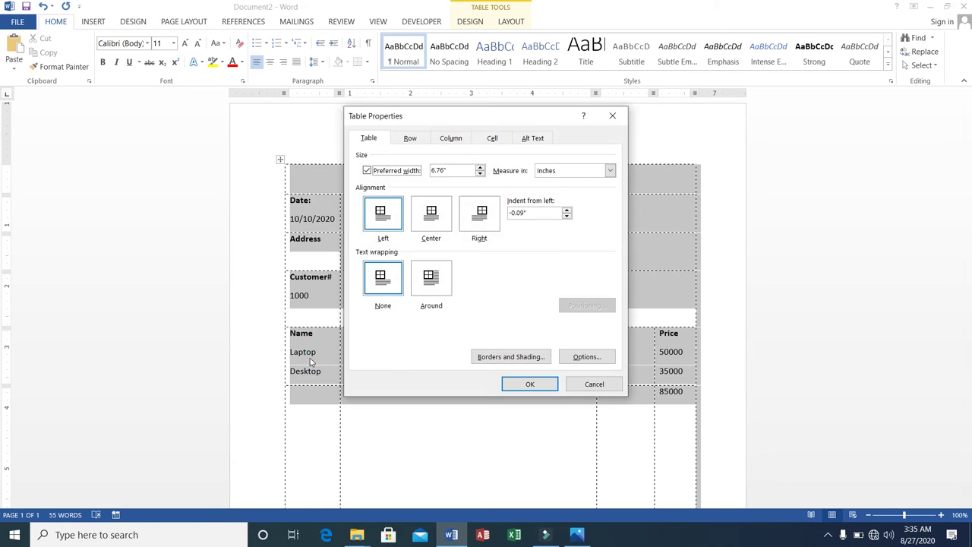
pyautogui.click(483, 357)
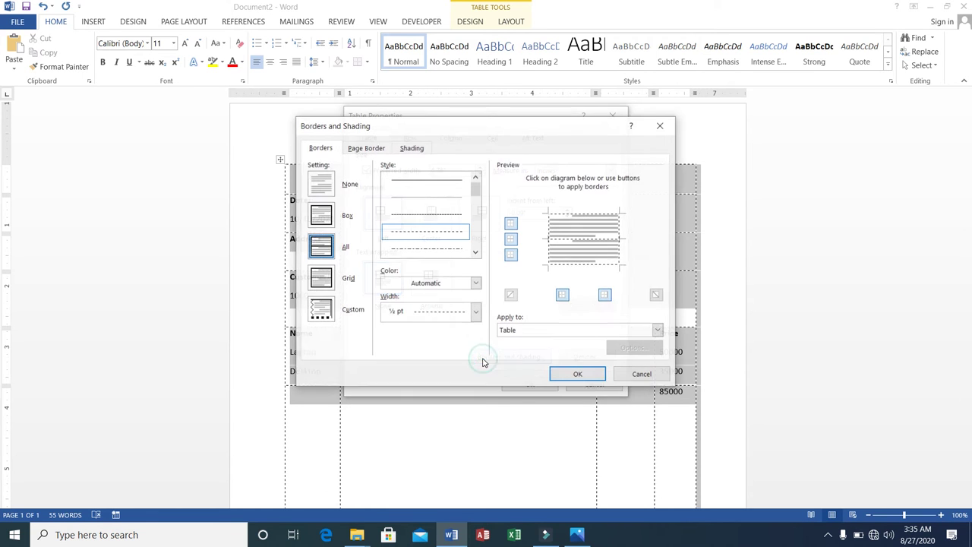
pyautogui.click(325, 182)
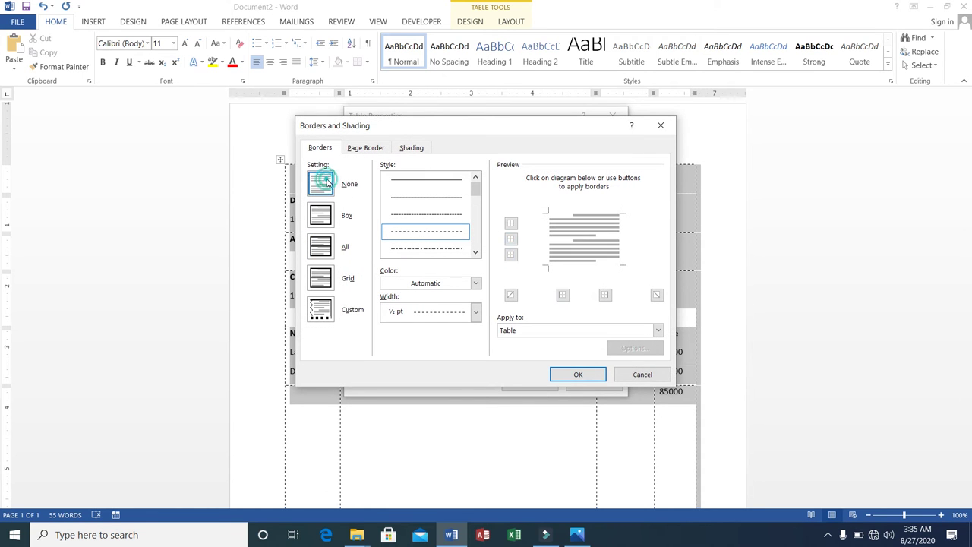
pyautogui.click(562, 375)
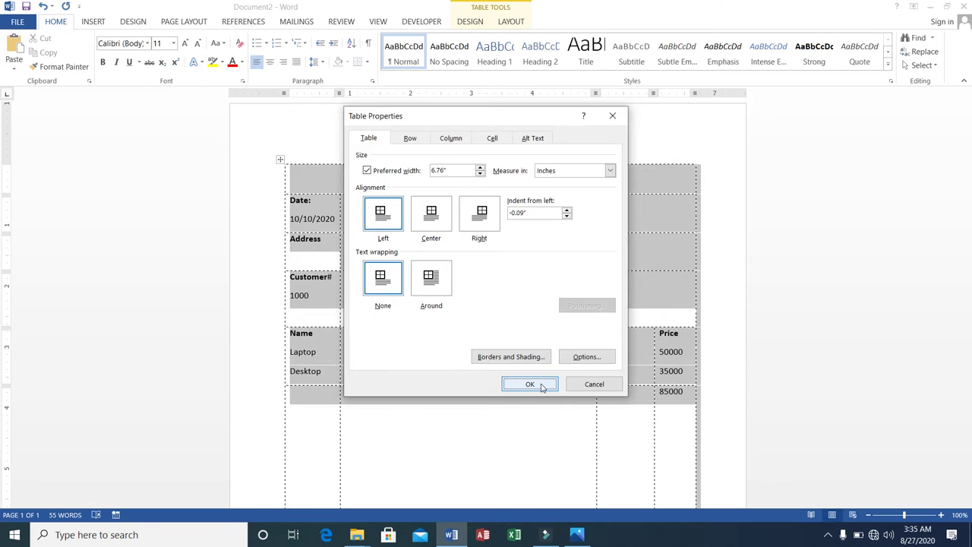
pyautogui.click(536, 384)
pyautogui.click(459, 308)
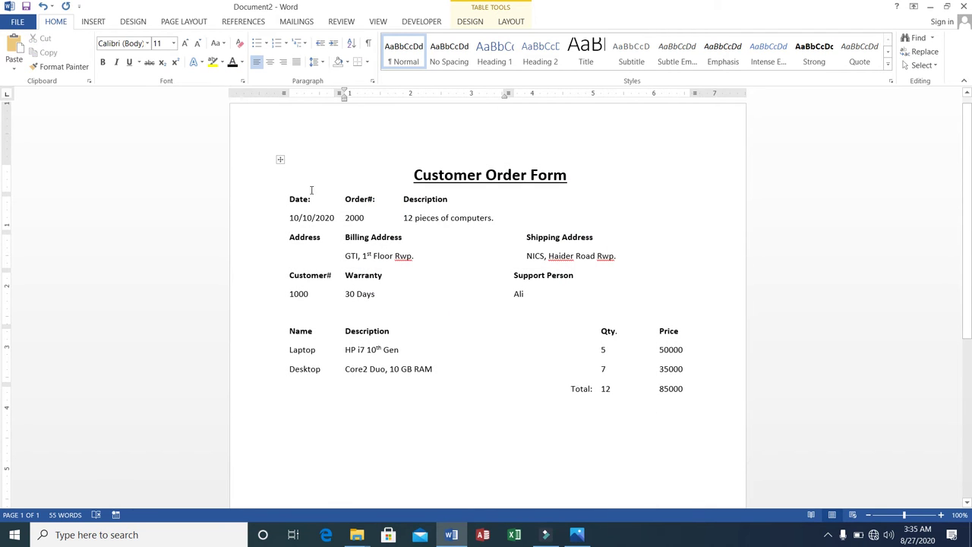
# Step: Apply a single Box outline border around the whole order form table
pyautogui.click(281, 159)
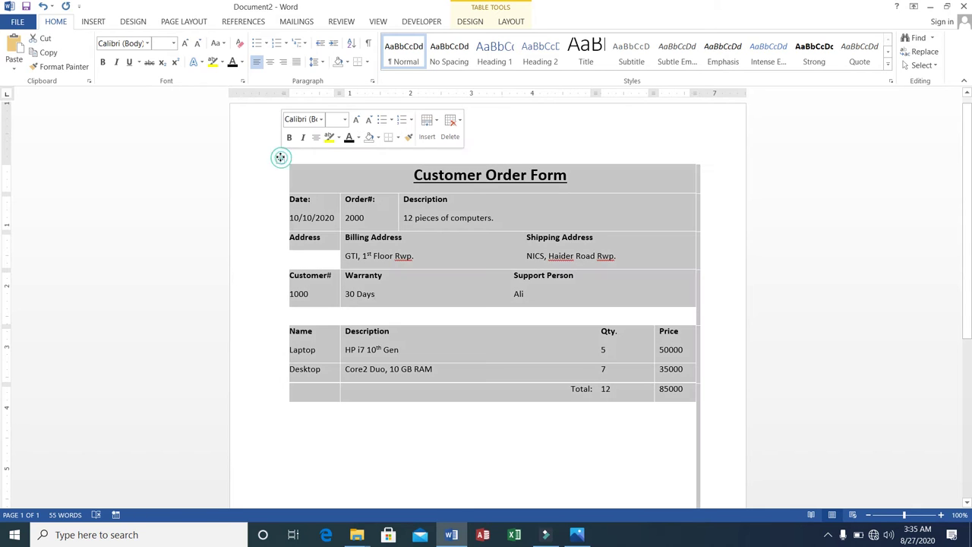
pyautogui.rightClick(281, 159)
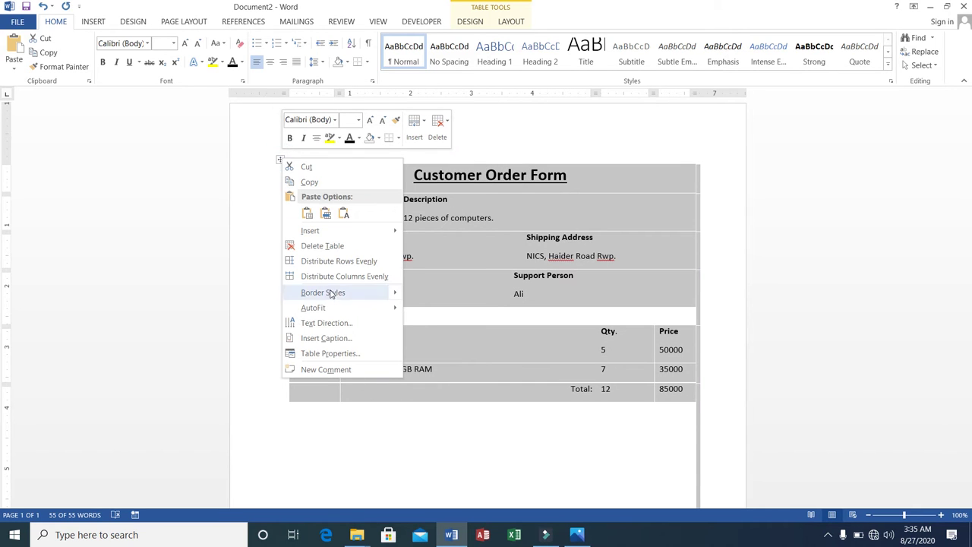
pyautogui.click(339, 354)
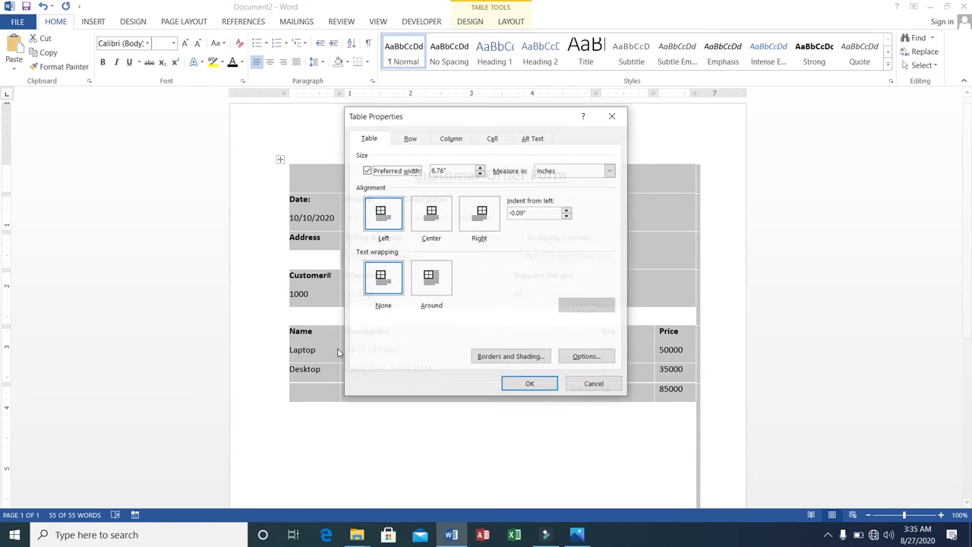
pyautogui.click(489, 357)
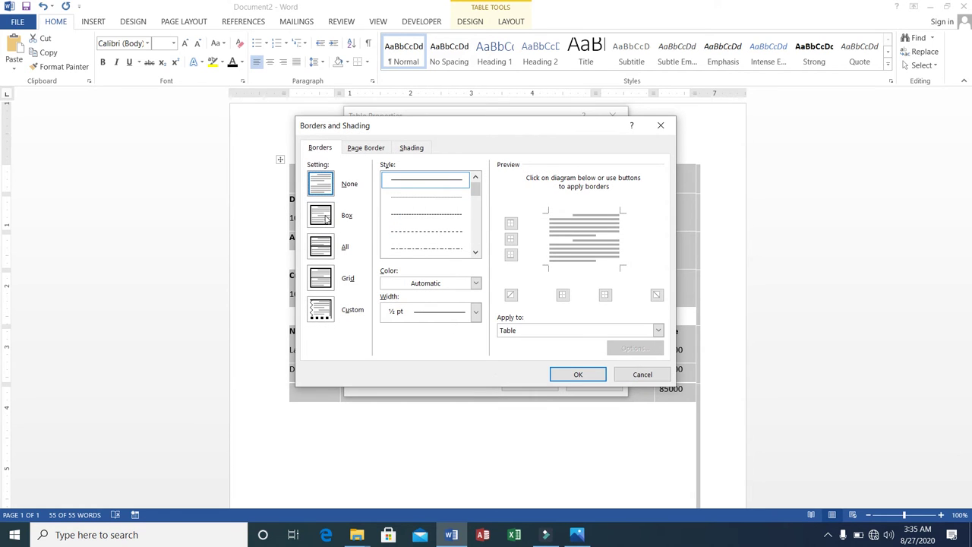
pyautogui.click(322, 216)
pyautogui.click(578, 374)
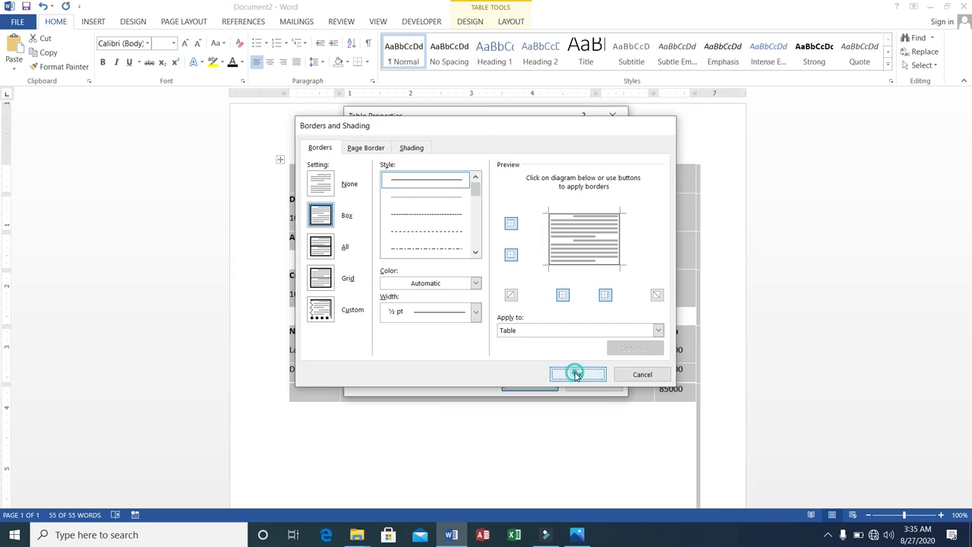
pyautogui.click(530, 384)
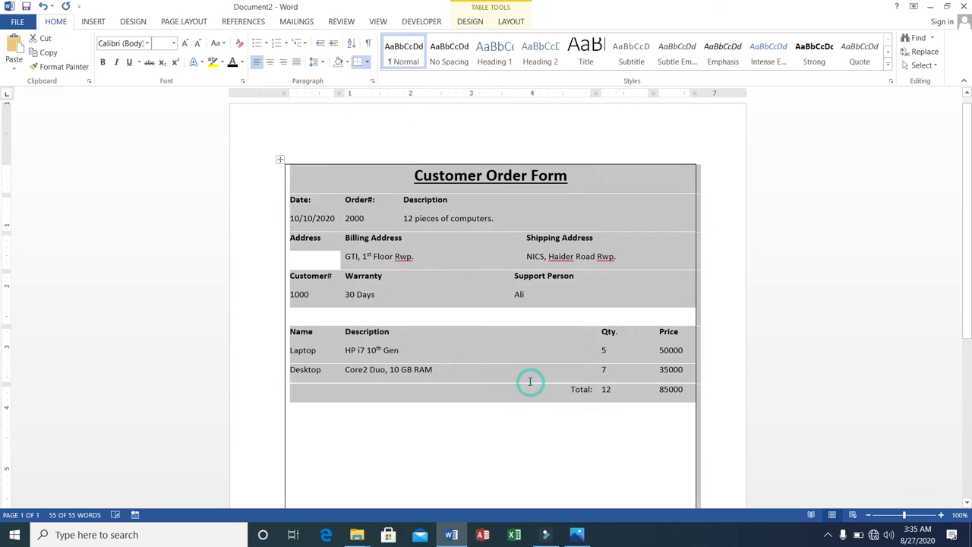
pyautogui.click(694, 388)
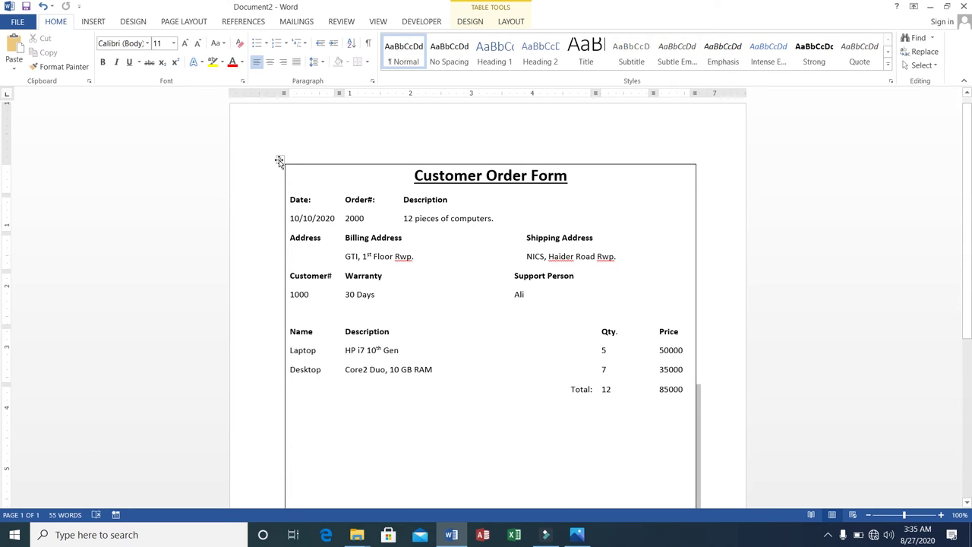
pyautogui.click(280, 161)
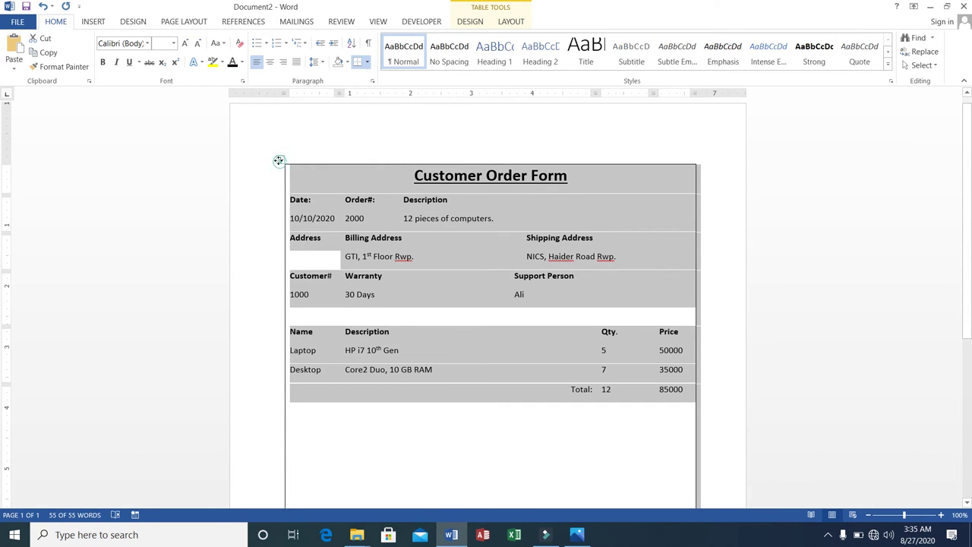
pyautogui.rightClick(280, 160)
# Step: Cut the Customer Order Form table out of the document, leaving the page empty
pyautogui.click(297, 172)
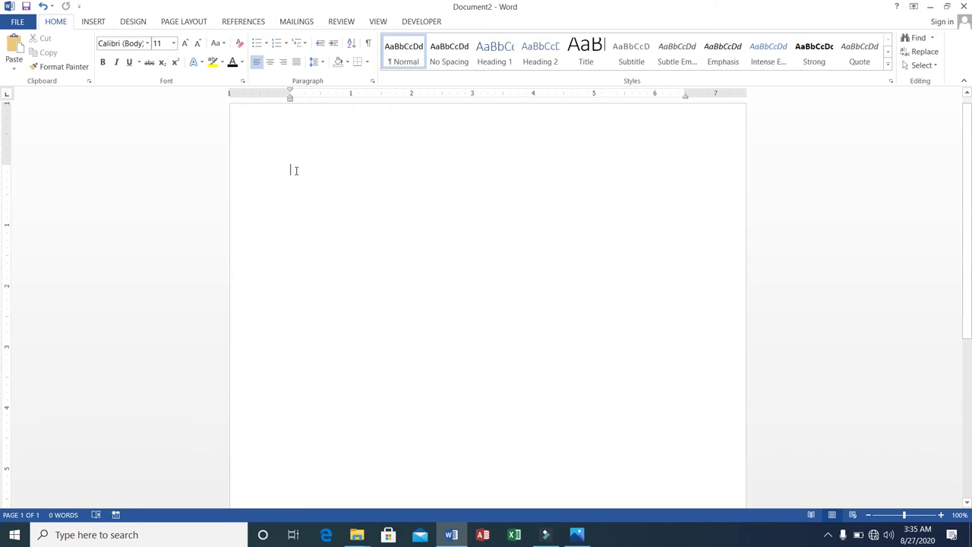
pyautogui.click(92, 22)
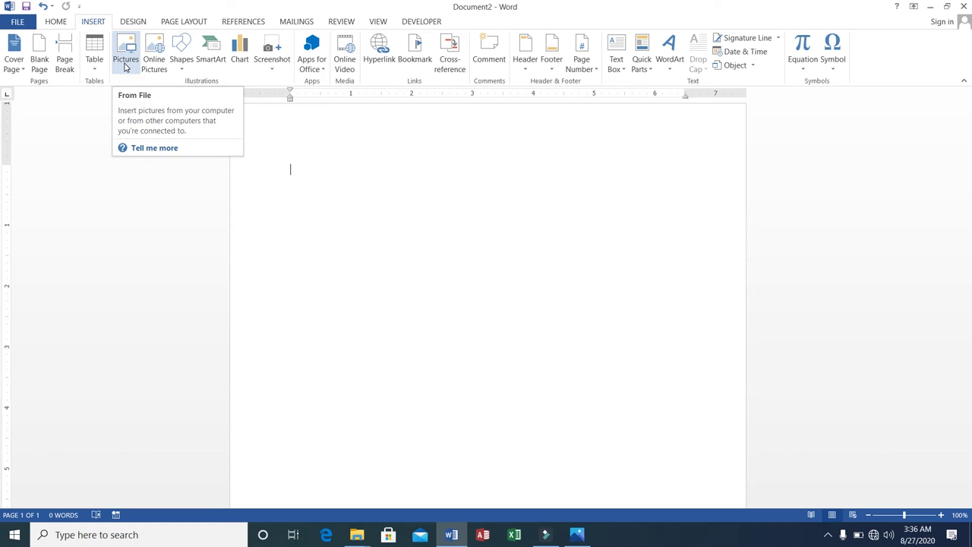
# Step: Cancel the Pictures dialog and pick the Rectangle from the Shapes gallery
pyautogui.click(124, 61)
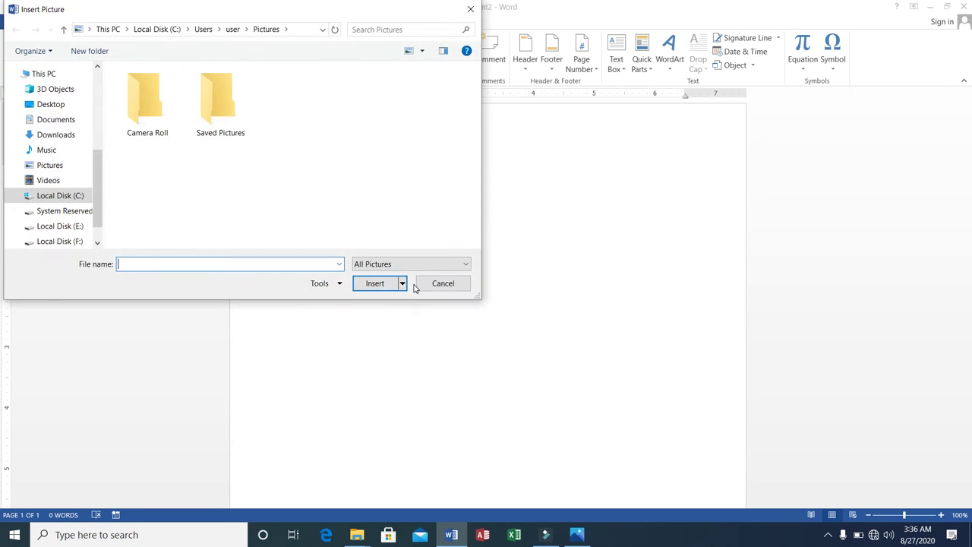
pyautogui.click(421, 284)
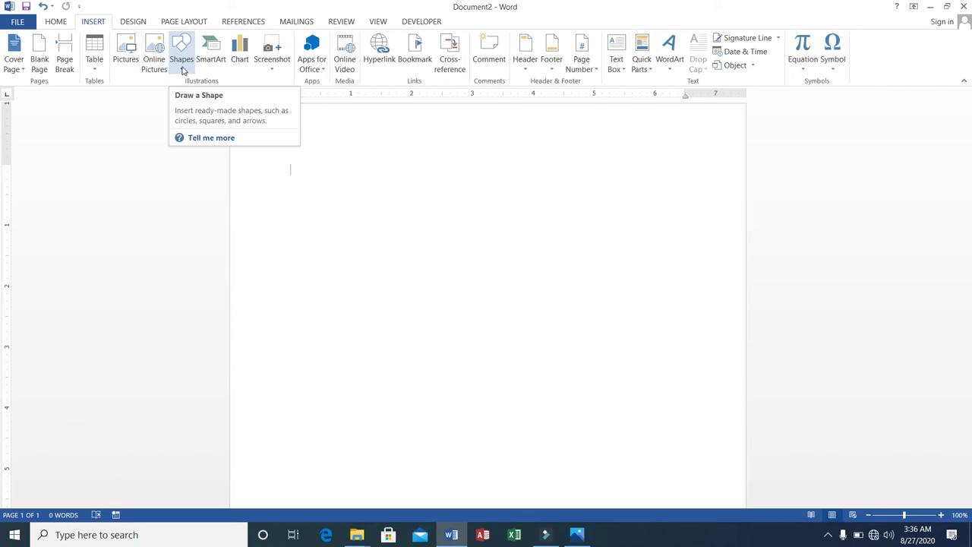
pyautogui.click(183, 70)
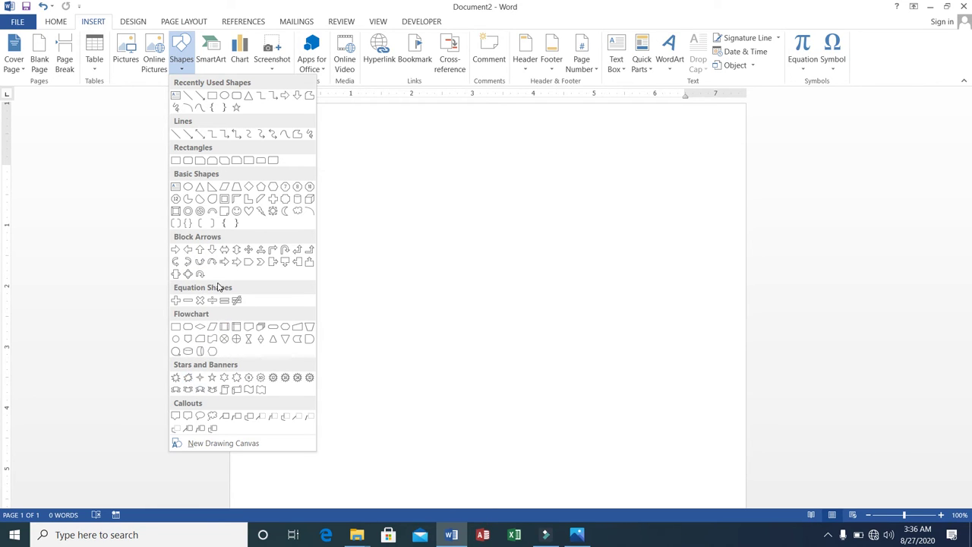
pyautogui.click(176, 135)
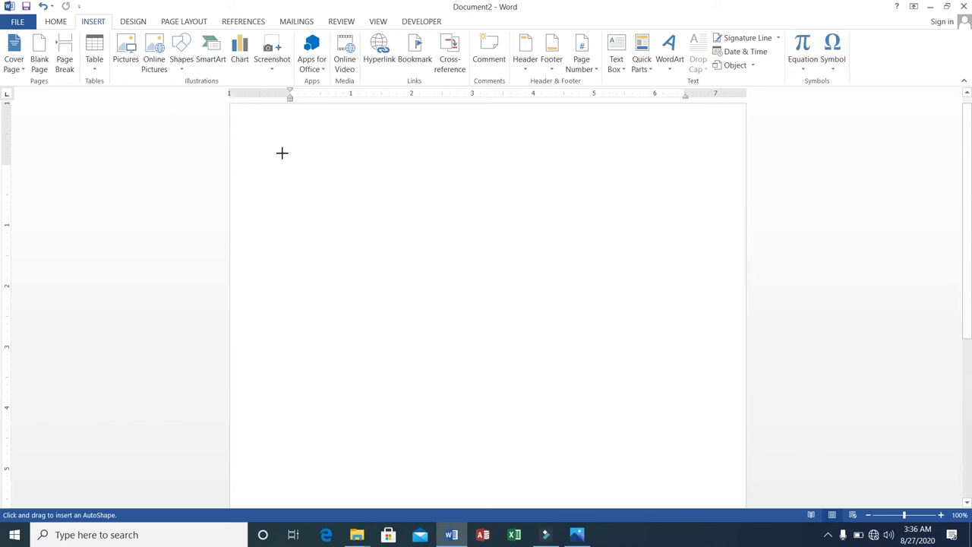
pyautogui.click(181, 72)
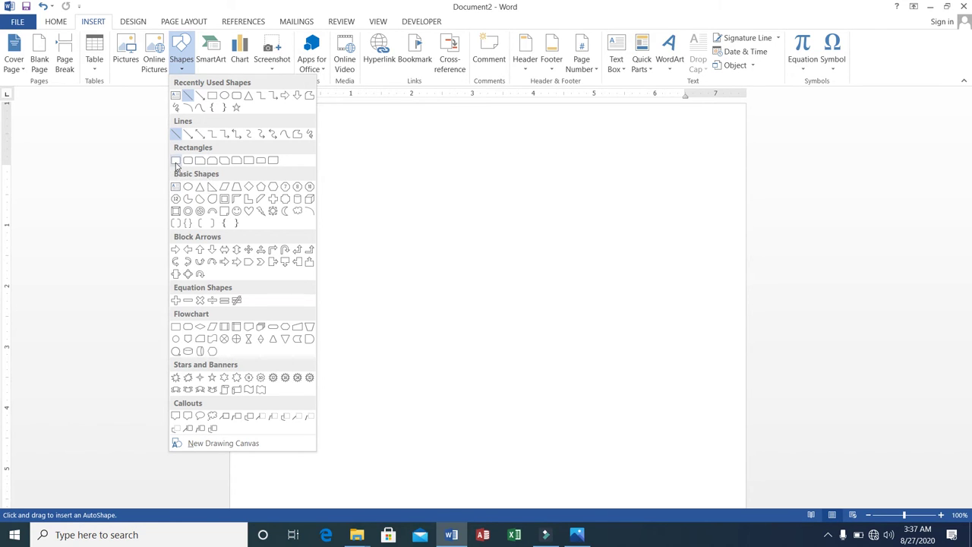
pyautogui.click(173, 161)
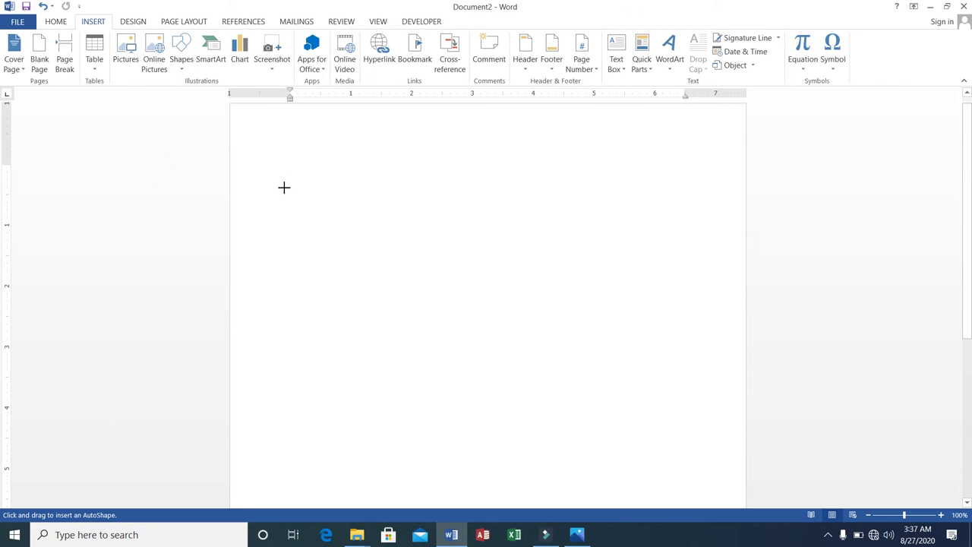
# Step: Type the heading 'How to make tea?' and start a new line beneath it
pyautogui.press('Escape')
pyautogui.write('How ')
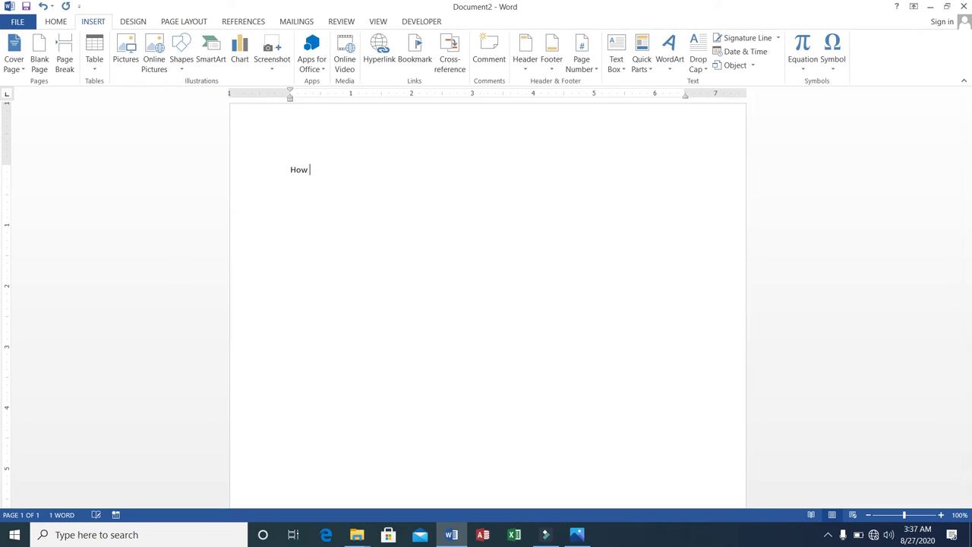
pyautogui.write('to make y')
pyautogui.write('ea')
pyautogui.press('Return')
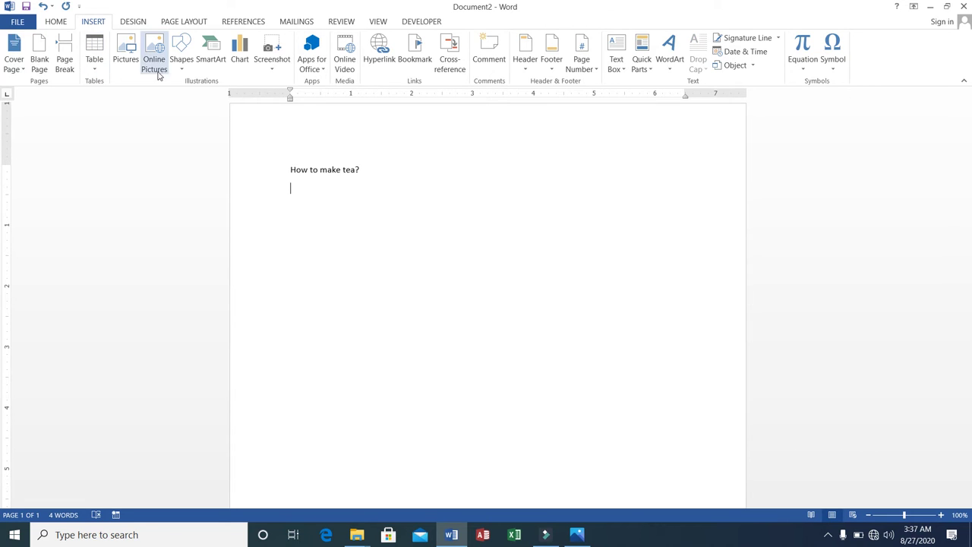
pyautogui.click(181, 70)
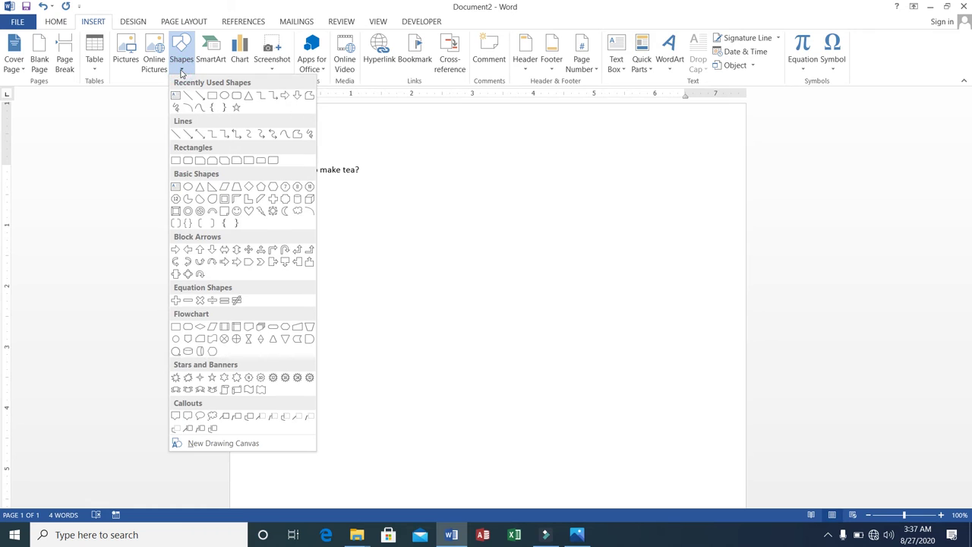
# Step: Draw a wide rectangle below the heading and label it 'Put Water'
pyautogui.click(178, 161)
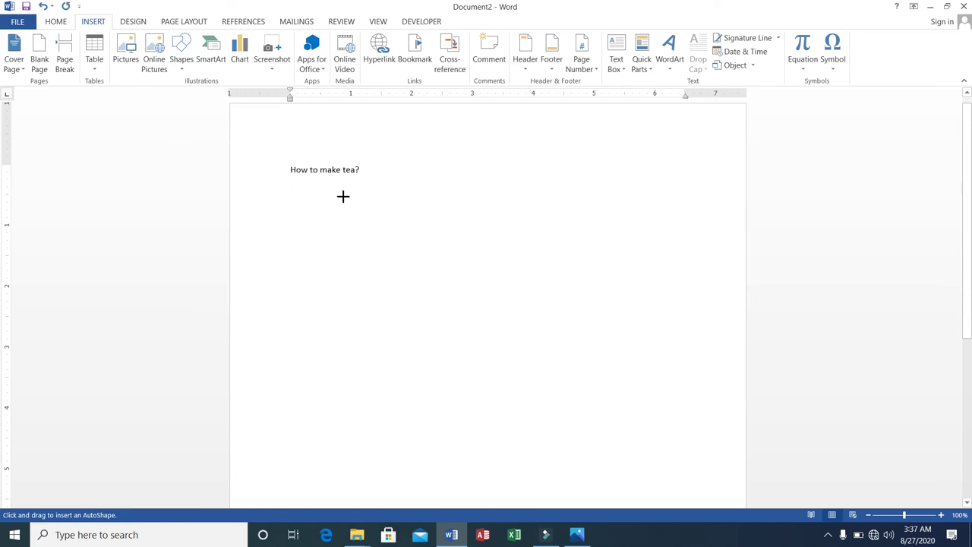
pyautogui.moveTo(342, 196)
pyautogui.mouseDown()
pyautogui.moveTo(455, 252)
pyautogui.moveTo(584, 230)
pyautogui.mouseUp()
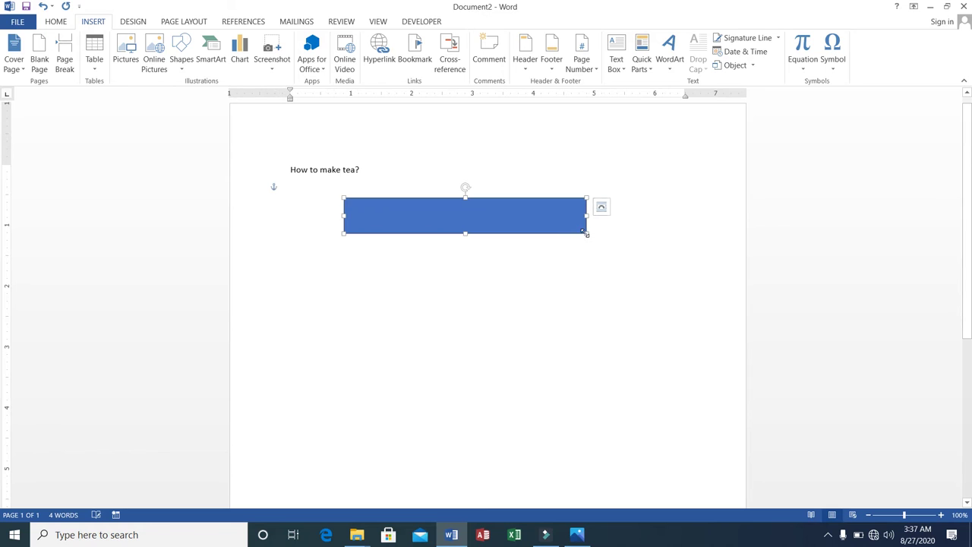
pyautogui.rightClick(479, 217)
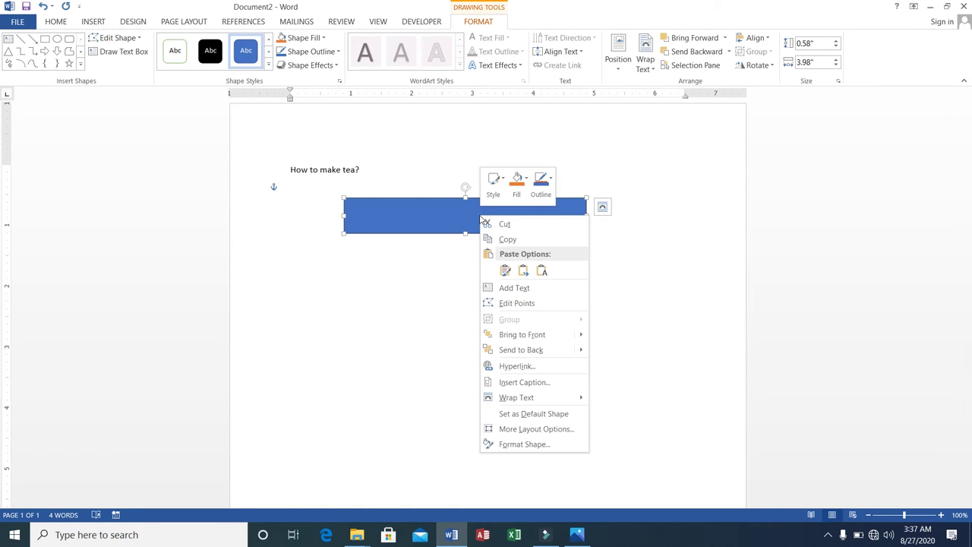
pyautogui.click(507, 288)
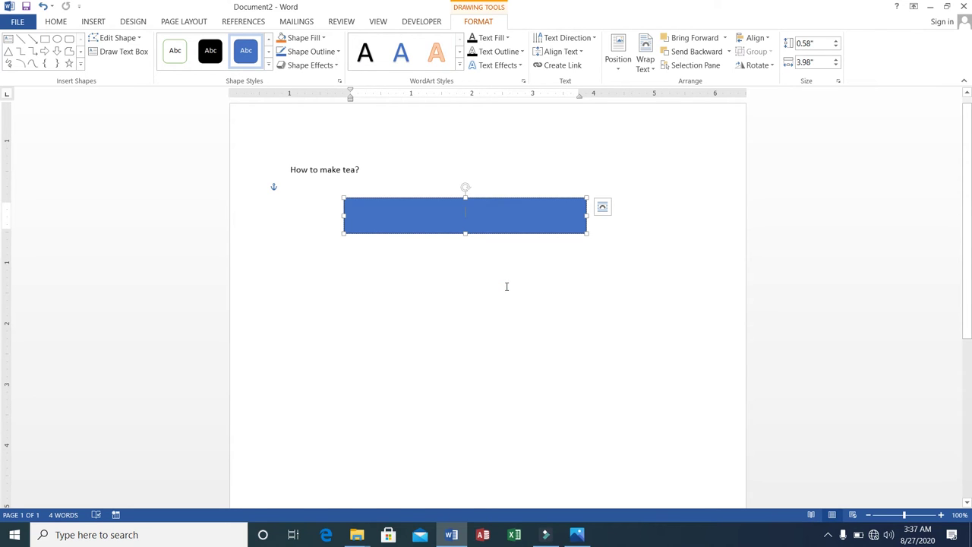
pyautogui.write('Take')
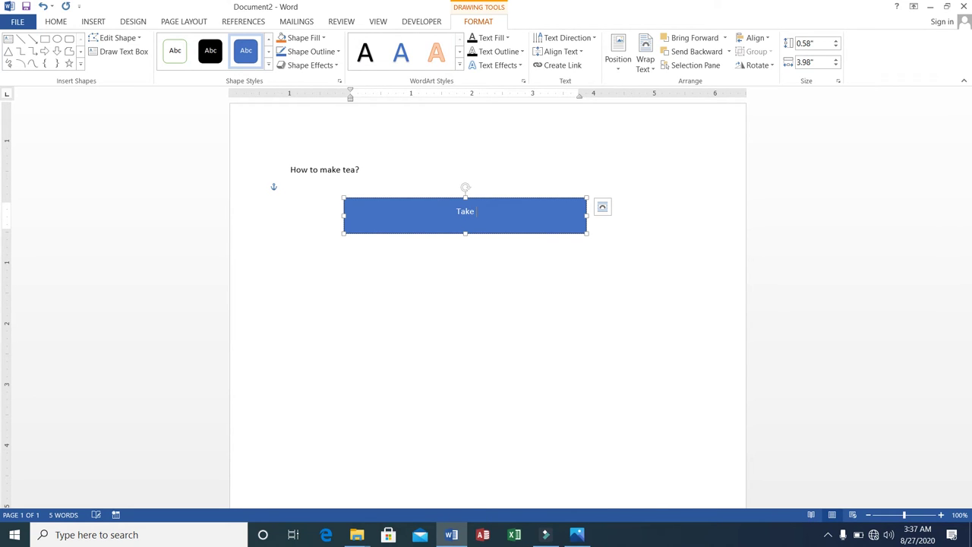
pyautogui.write(' Water')
pyautogui.press('BackSpace')
pyautogui.press('BackSpace')
pyautogui.press('BackSpace')
pyautogui.press('BackSpace')
pyautogui.press('BackSpace')
pyautogui.press('BackSpace')
pyautogui.press('BackSpace')
pyautogui.press('BackSpace')
pyautogui.press('BackSpace')
pyautogui.write('Put Water')
# Step: Copy the Put Water box to the clipboard
pyautogui.rightClick(481, 198)
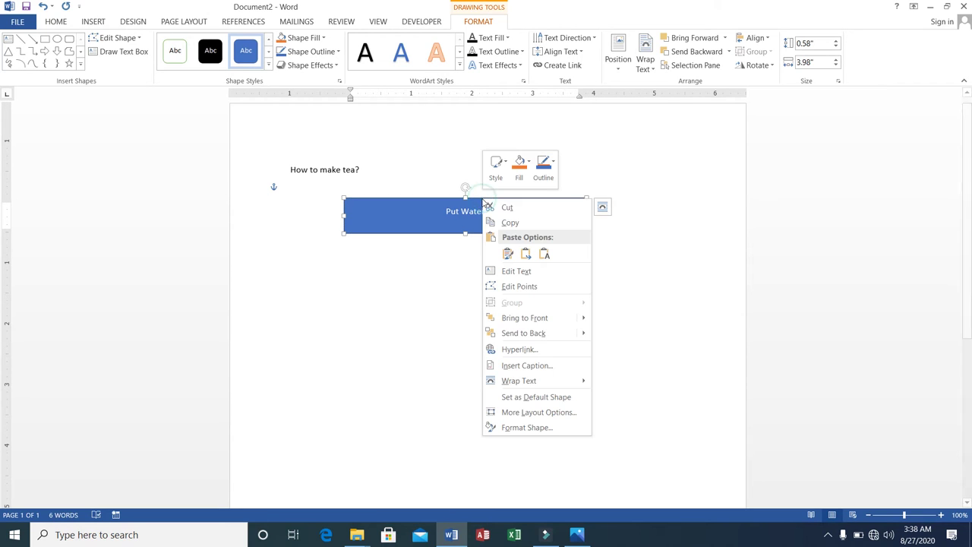
pyautogui.click(494, 222)
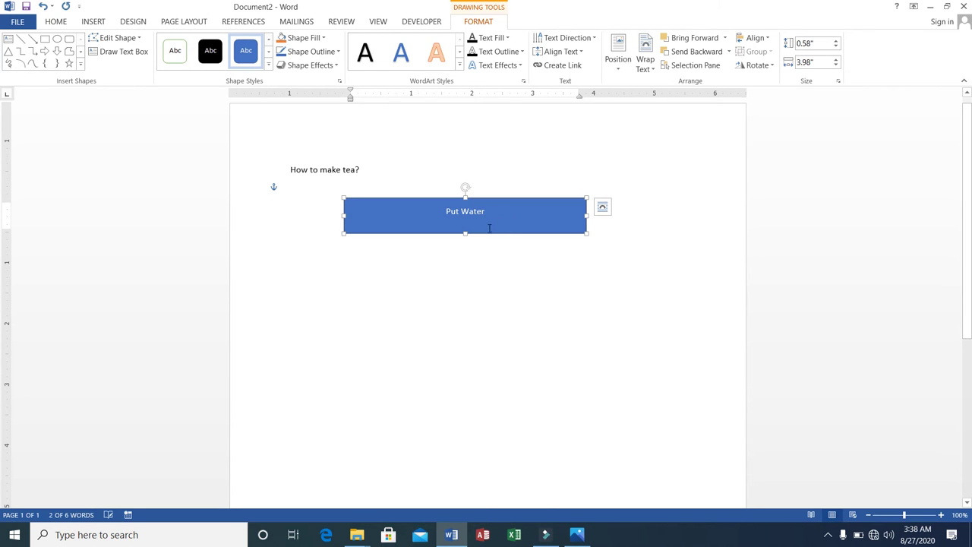
pyautogui.rightClick(474, 252)
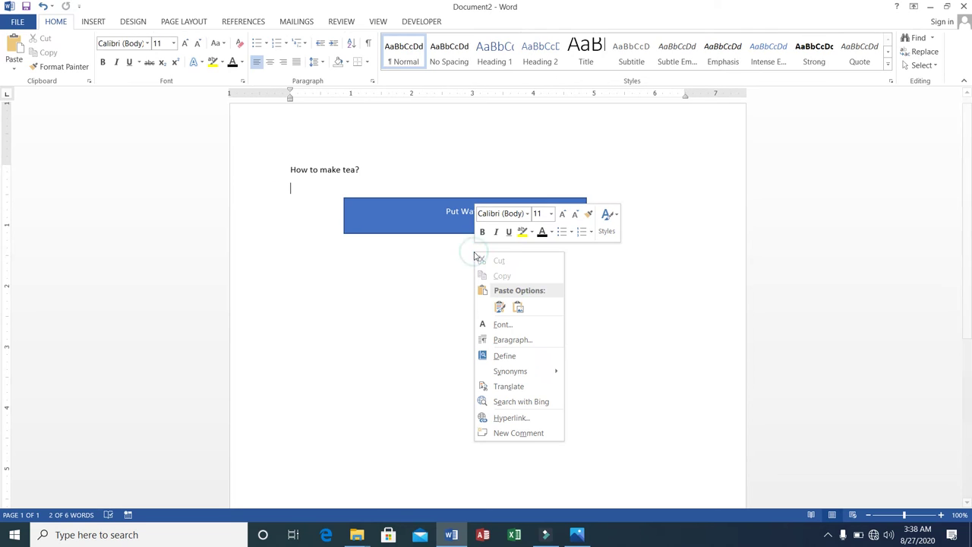
# Step: Paste a copy of the box below Put Water and relabel it 'Put Milk'
pyautogui.click(500, 308)
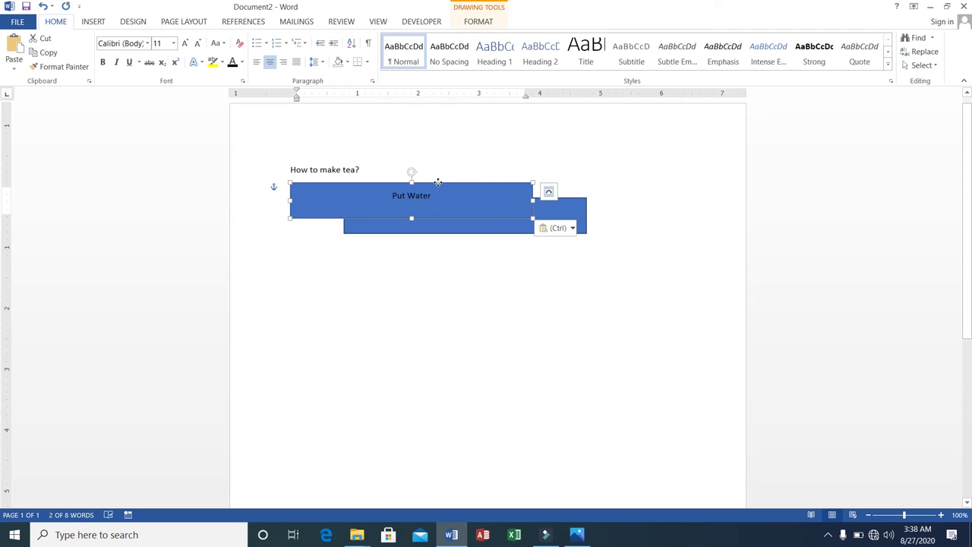
pyautogui.moveTo(439, 183); pyautogui.dragTo(490, 263)
pyautogui.click(487, 275)
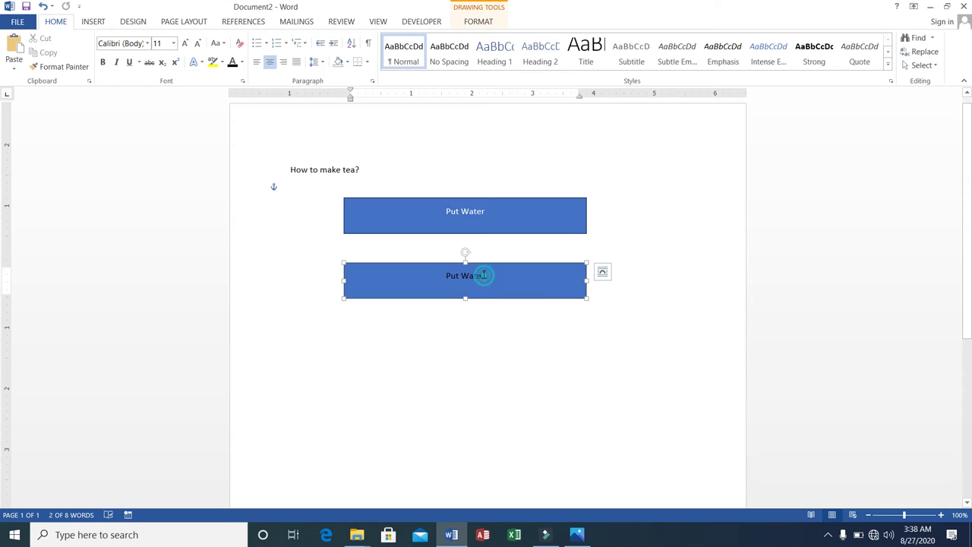
pyautogui.press('BackSpace')
pyautogui.press('BackSpace')
pyautogui.press('BackSpace')
pyautogui.press('BackSpace')
pyautogui.press('BackSpace')
pyautogui.press('BackSpace')
pyautogui.press('BackSpace')
pyautogui.press('BackSpace')
pyautogui.press('BackSpace')
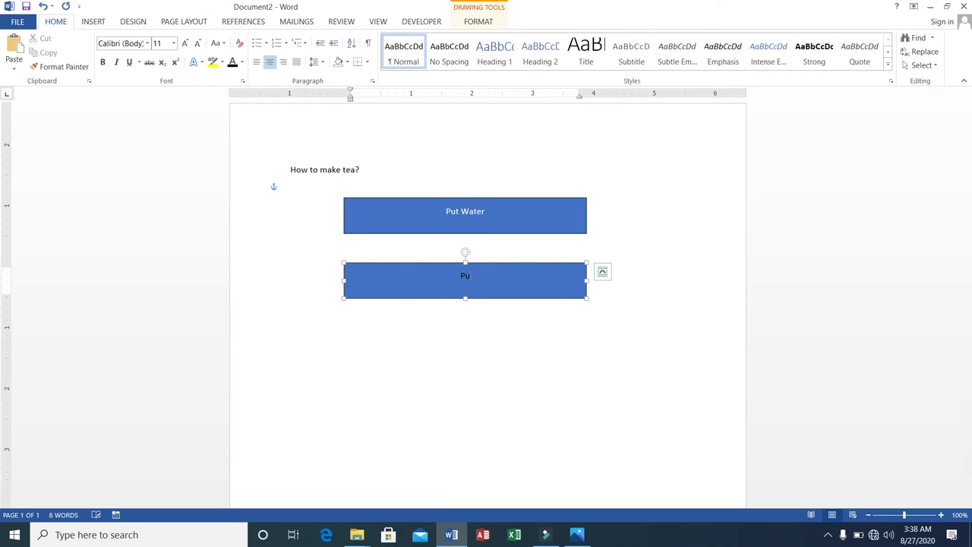
pyautogui.write('Put Milk')
pyautogui.click(471, 331)
# Step: Paste another copy below Put Milk and relabel it 'Put Sugar'
pyautogui.rightClick(471, 331)
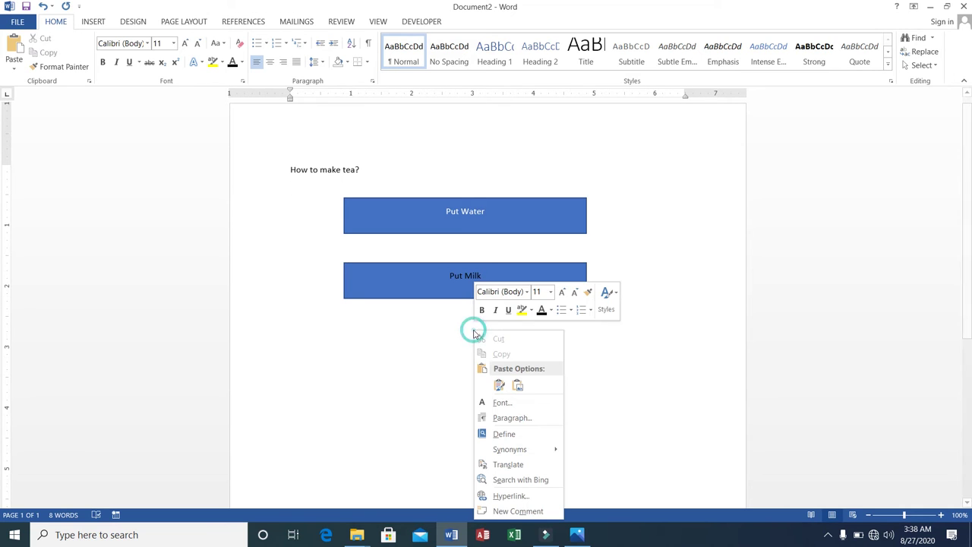
pyautogui.click(499, 385)
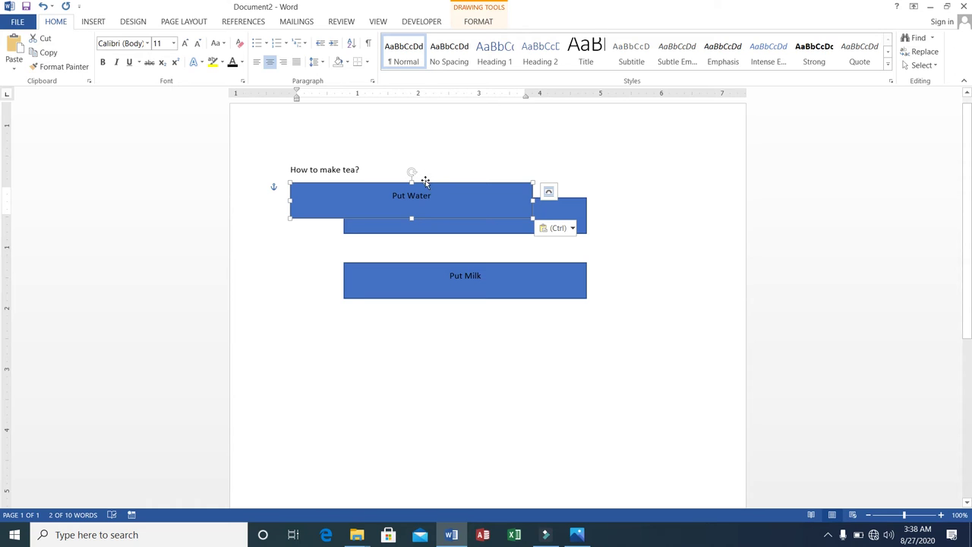
pyautogui.moveTo(425, 180); pyautogui.dragTo(481, 342)
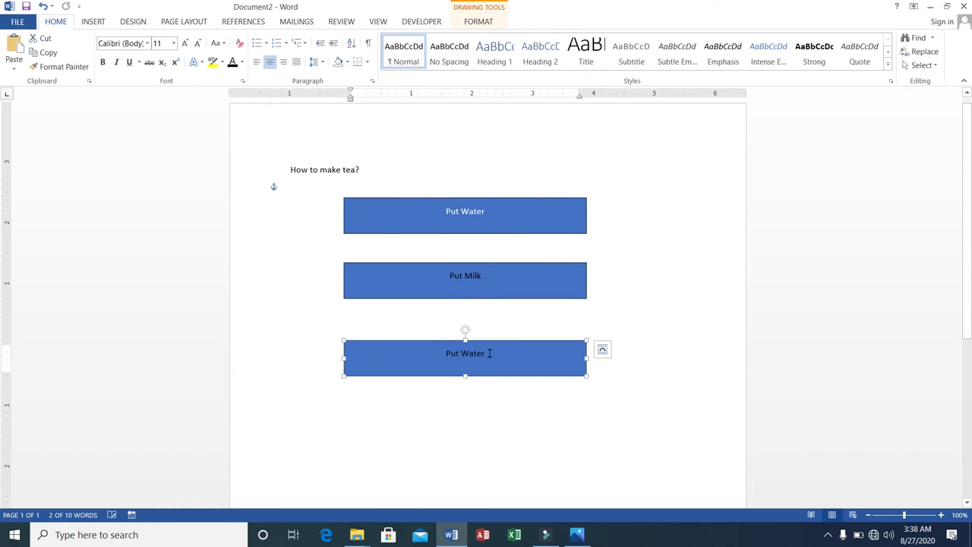
pyautogui.click(487, 352)
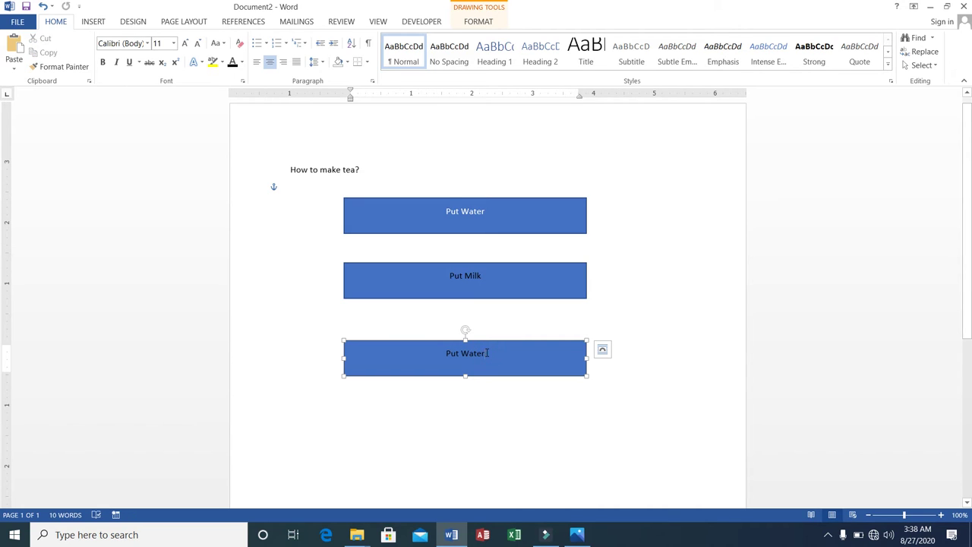
pyautogui.press('BackSpace')
pyautogui.press('BackSpace')
pyautogui.press('BackSpace')
pyautogui.press('BackSpace')
pyautogui.press('BackSpace')
pyautogui.write('S')
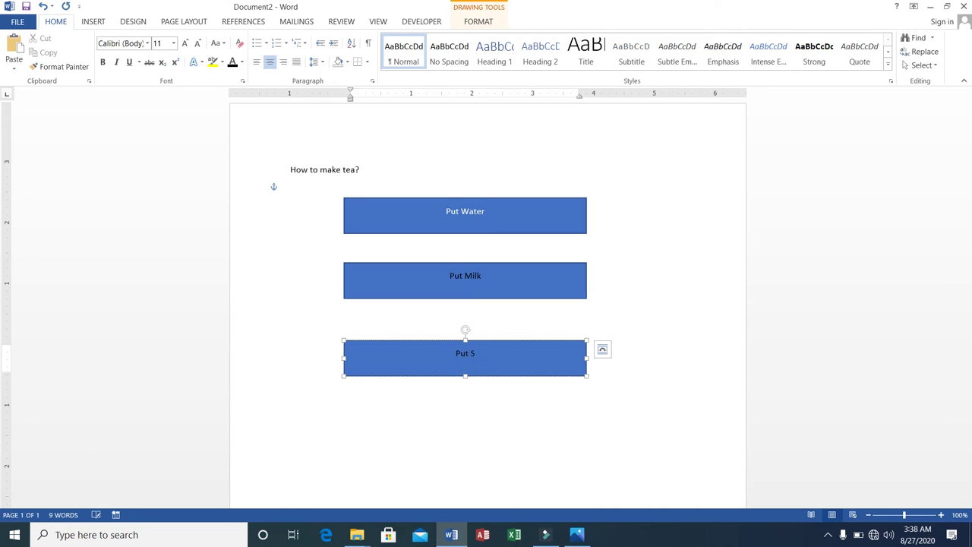
pyautogui.write('uger')
pyautogui.click(490, 398)
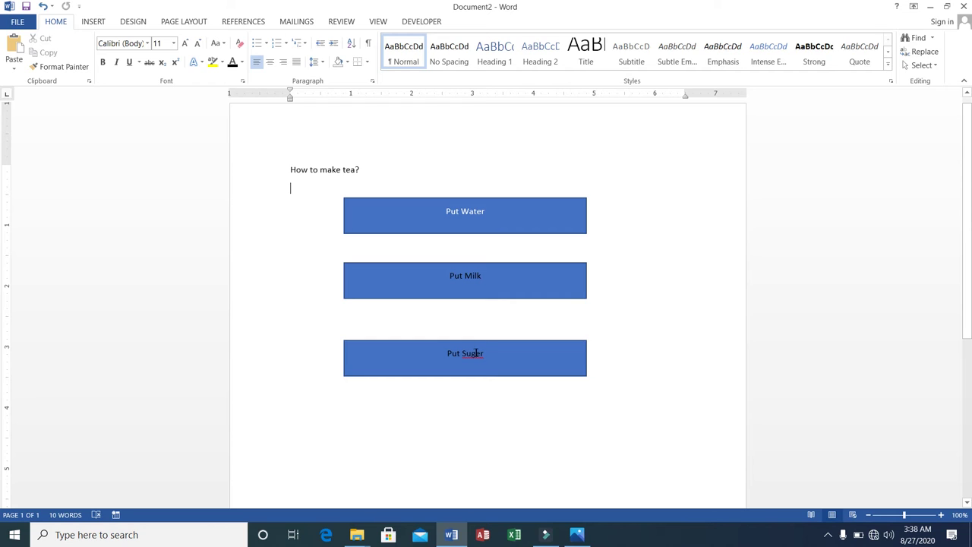
pyautogui.click(479, 354)
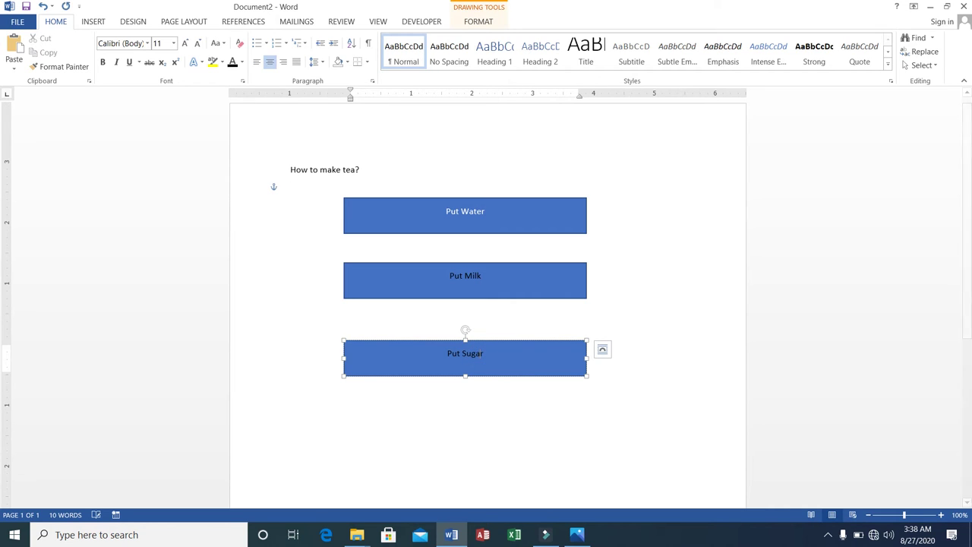
pyautogui.click(470, 395)
# Step: Paste a third copy below Put Sugar and relabel it 'Put Tea'
pyautogui.rightClick(469, 403)
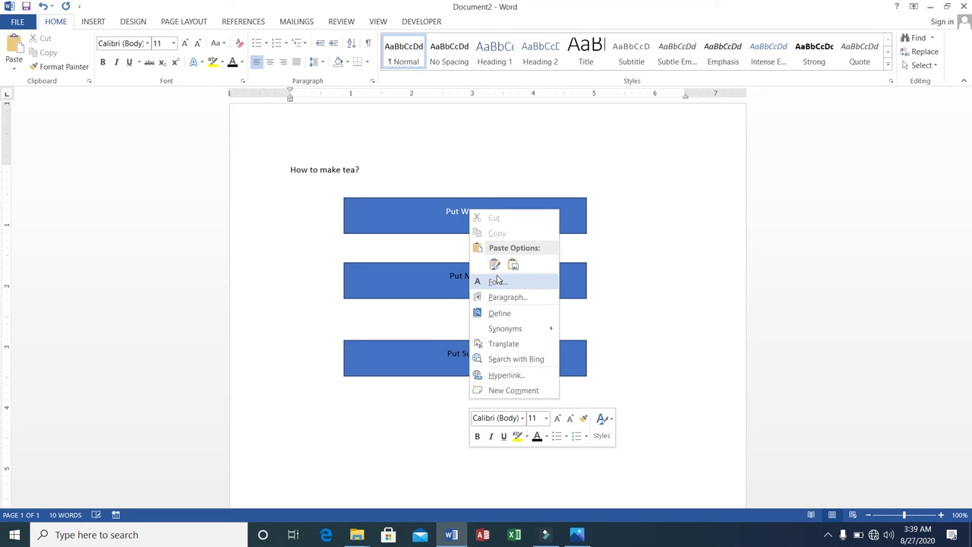
pyautogui.click(495, 266)
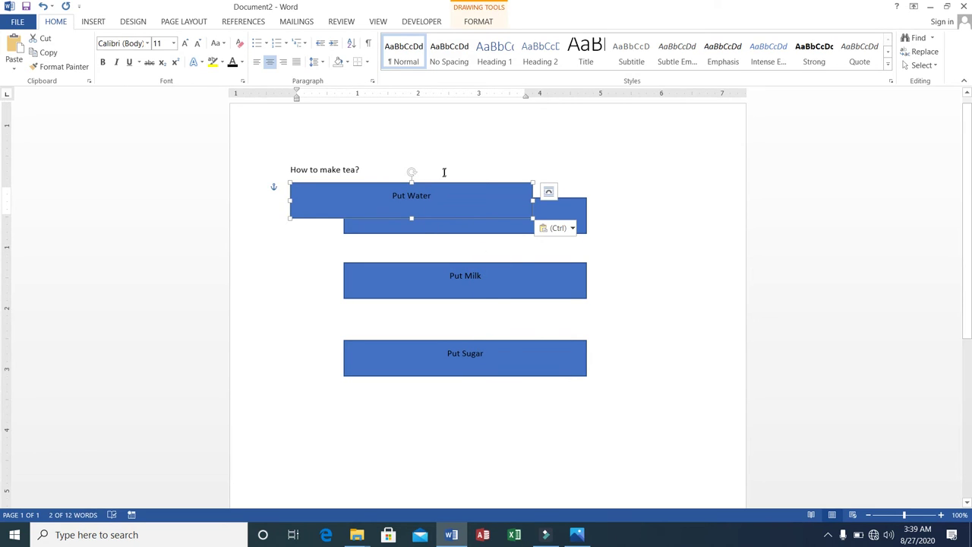
pyautogui.moveTo(442, 182); pyautogui.dragTo(502, 409)
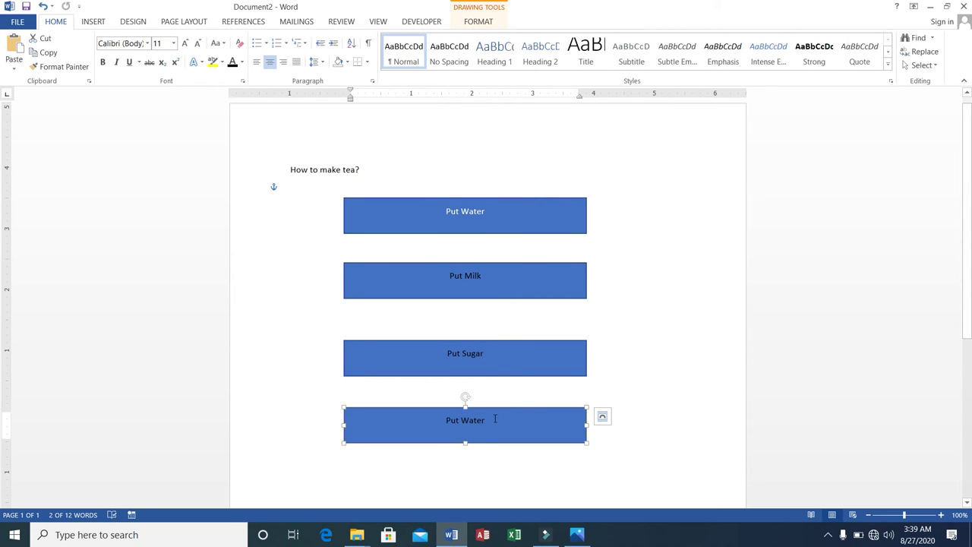
pyautogui.click(495, 418)
pyautogui.press('BackSpace')
pyautogui.press('BackSpace')
pyautogui.press('BackSpace')
pyautogui.press('BackSpace')
pyautogui.press('BackSpace')
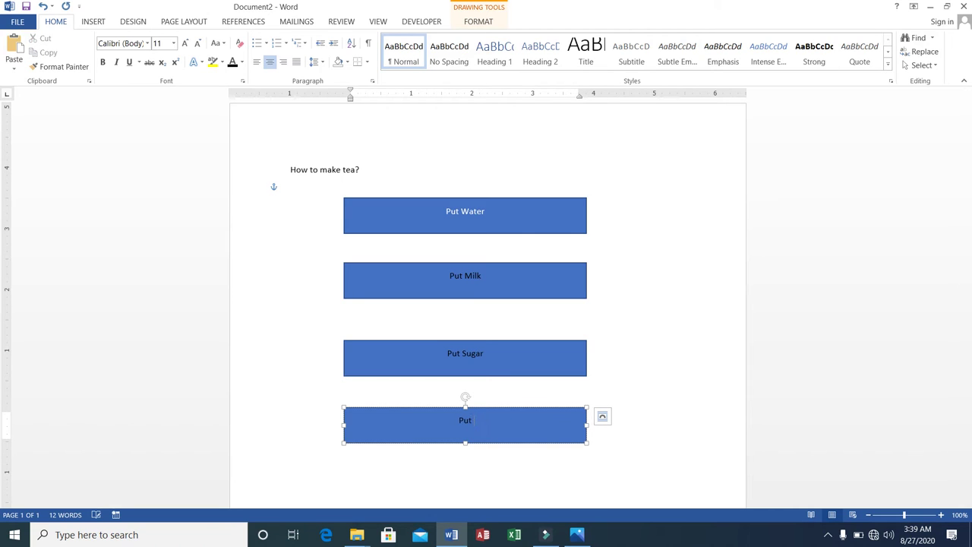
pyautogui.write('Tea')
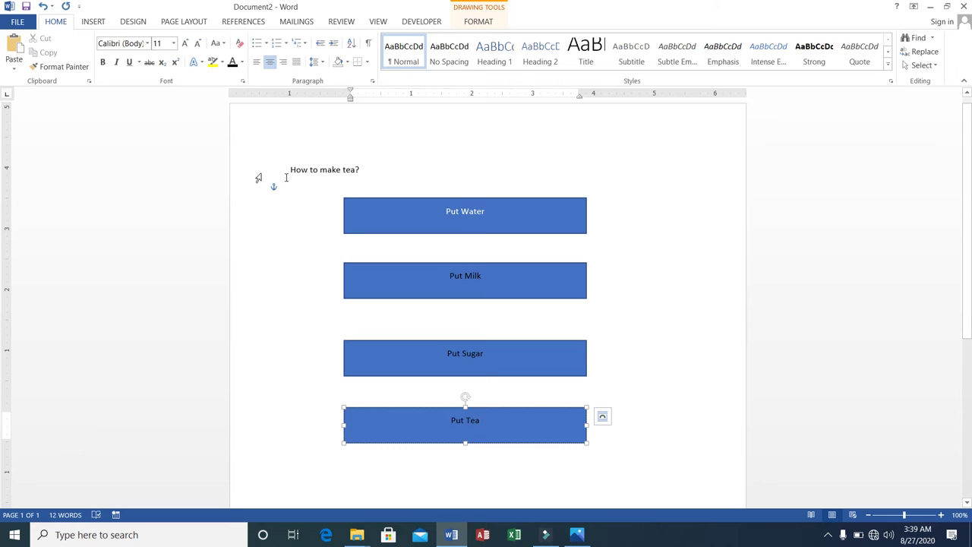
# Step: Draw three downward arrows: Put Water to Put Milk, Put Milk to Put Sugar, Put Sugar to Put Tea
pyautogui.click(91, 24)
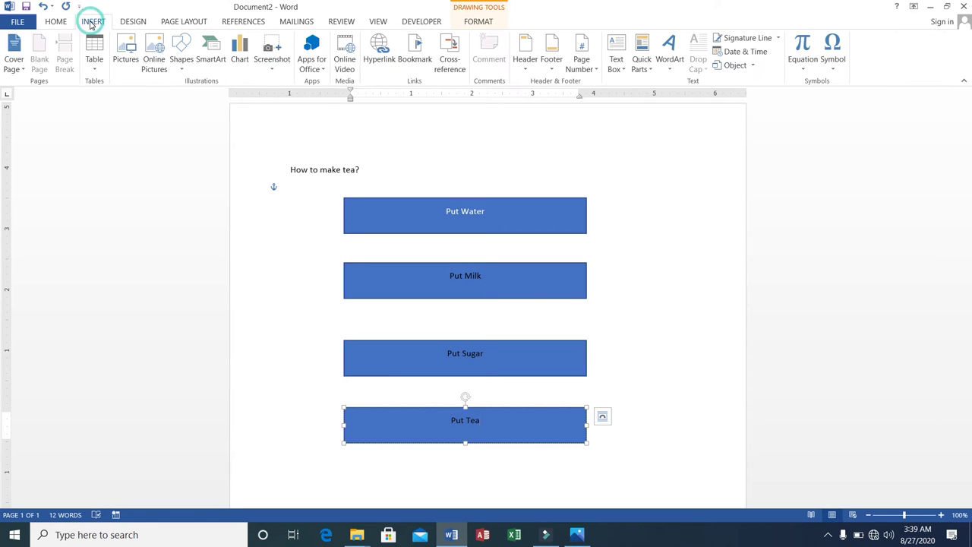
pyautogui.click(182, 72)
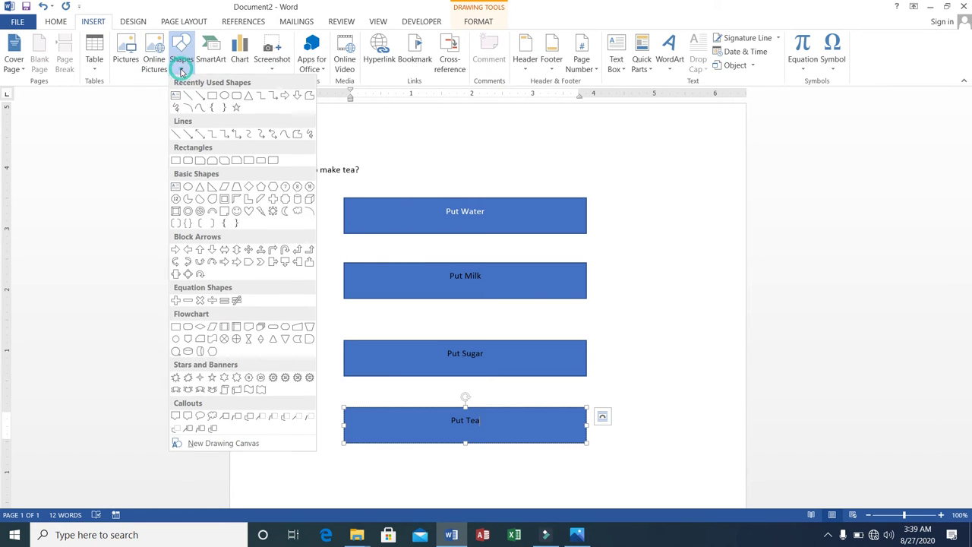
pyautogui.click(190, 133)
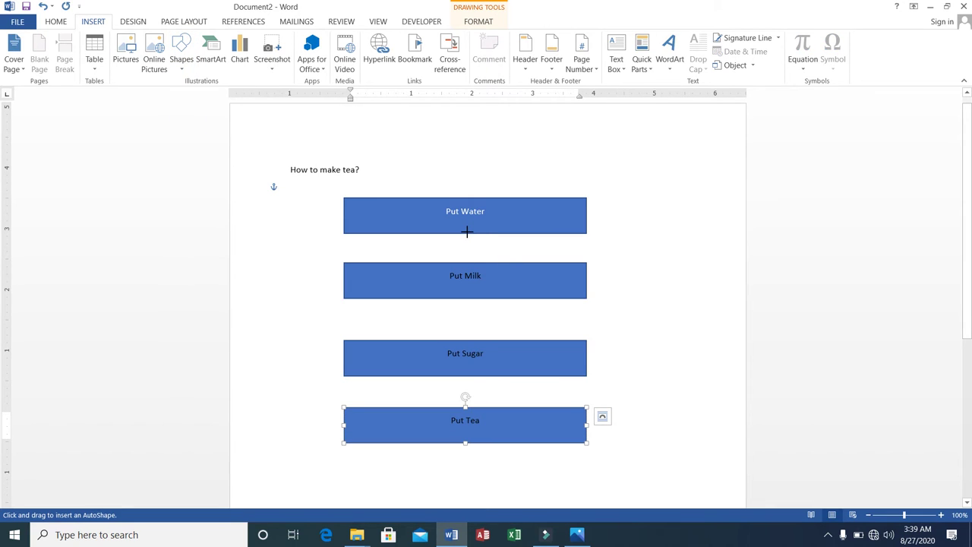
pyautogui.moveTo(468, 233); pyautogui.dragTo(469, 261)
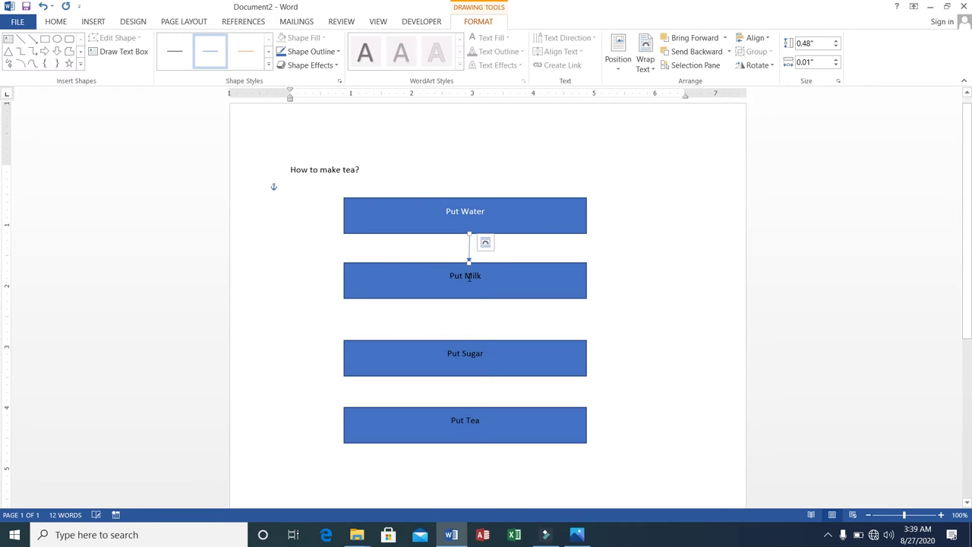
pyautogui.click(34, 40)
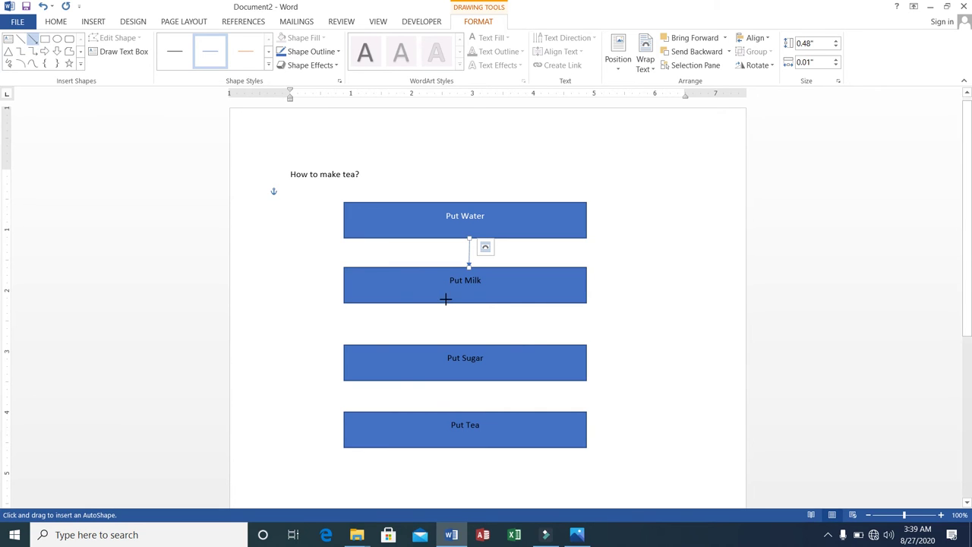
pyautogui.moveTo(459, 302); pyautogui.dragTo(460, 344)
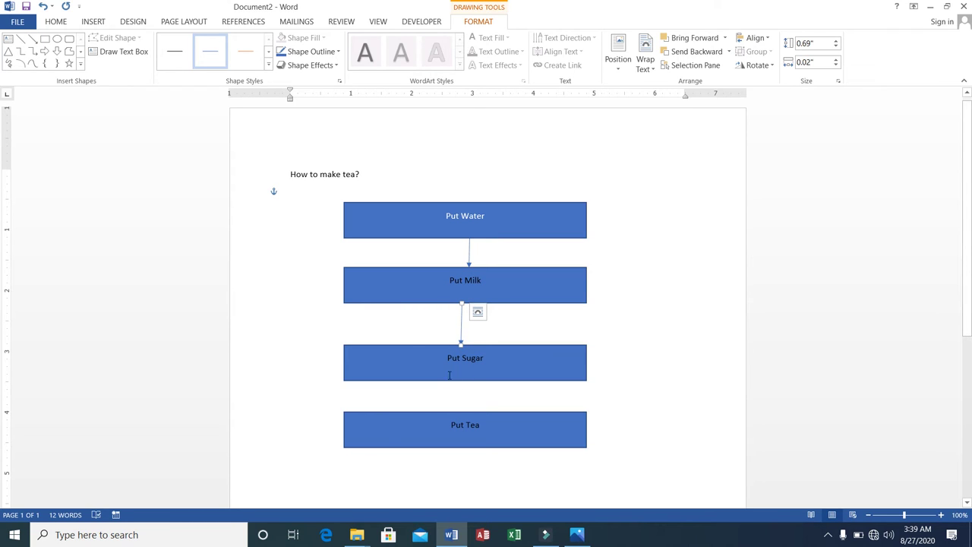
pyautogui.click(32, 40)
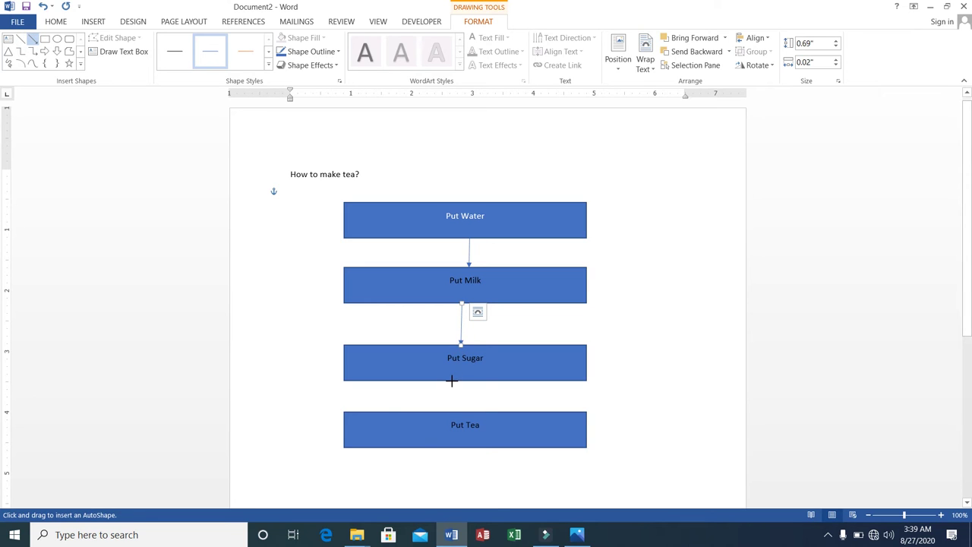
pyautogui.moveTo(451, 378); pyautogui.dragTo(452, 411)
pyautogui.click(683, 371)
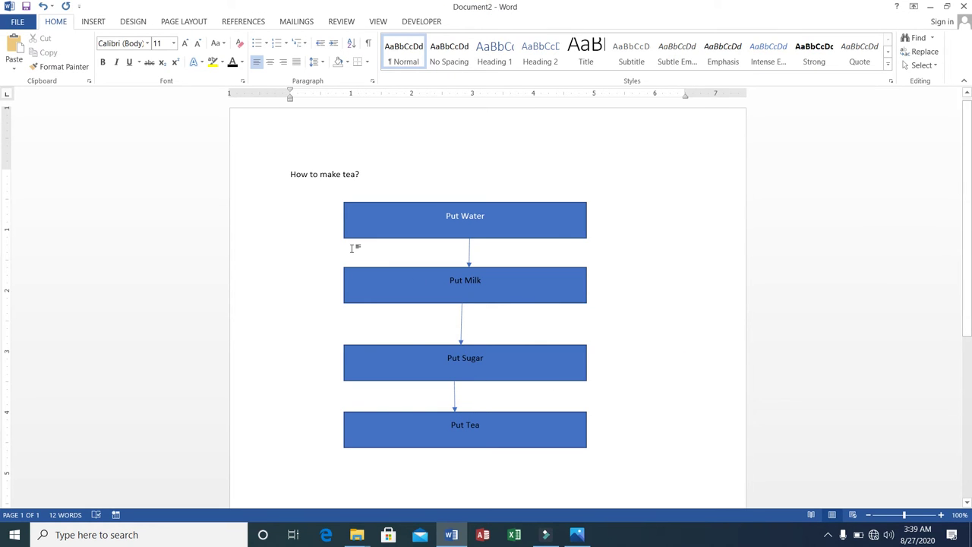
# Step: Select everything with Ctrl+A and delete the heading and the tea flowchart
pyautogui.click(290, 172)
pyautogui.hotkey('ctrl', 'a')
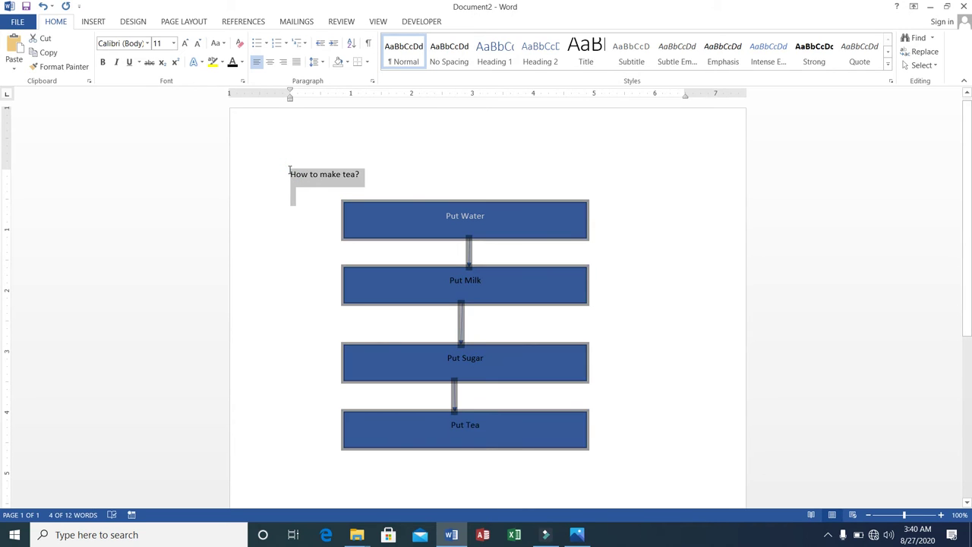
pyautogui.press('Delete')
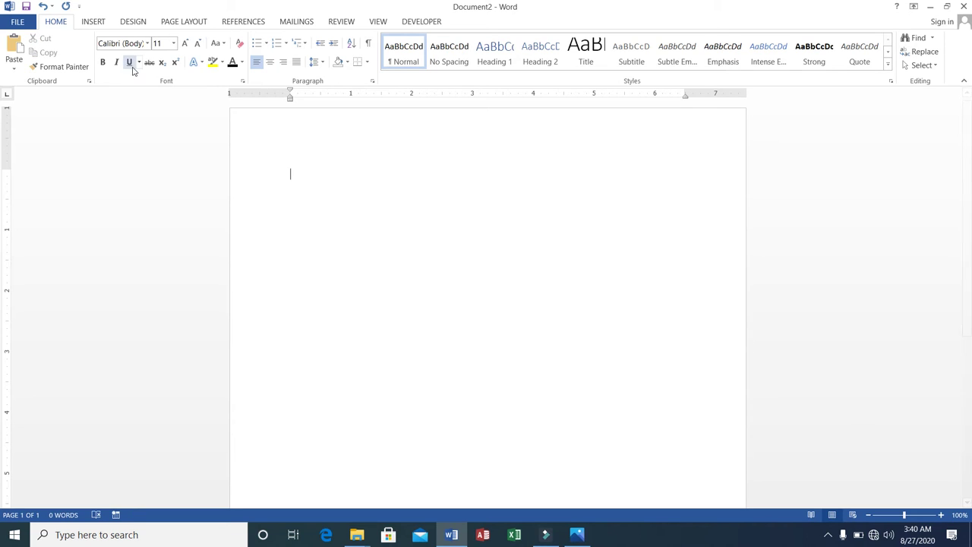
pyautogui.click(92, 23)
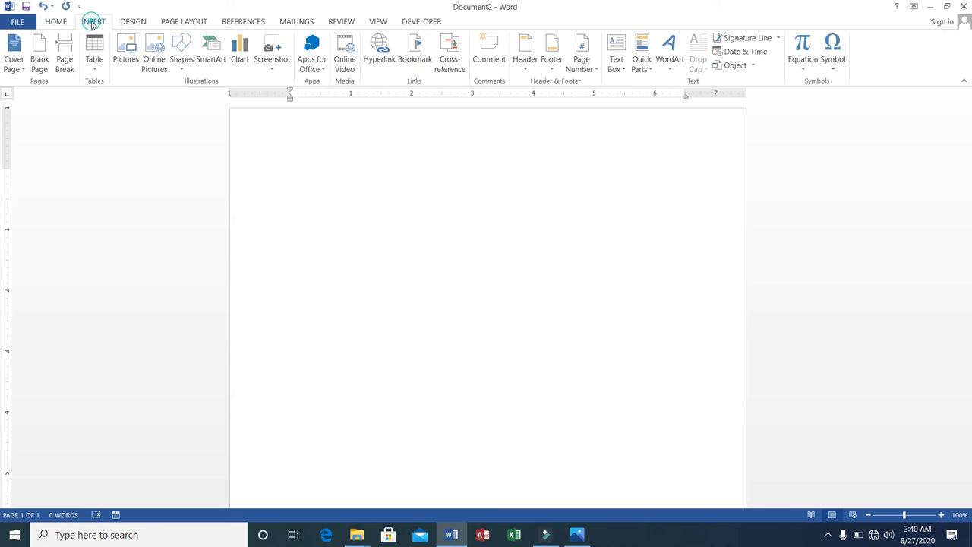
pyautogui.click(187, 74)
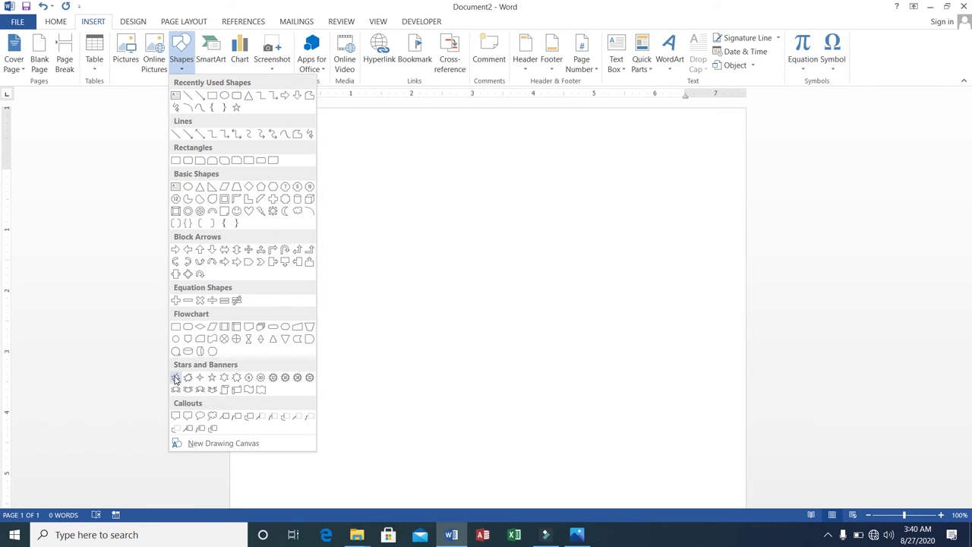
# Step: Draw a 4.98" by 6.01" starburst across the page and give it a solid black fill
pyautogui.click(176, 377)
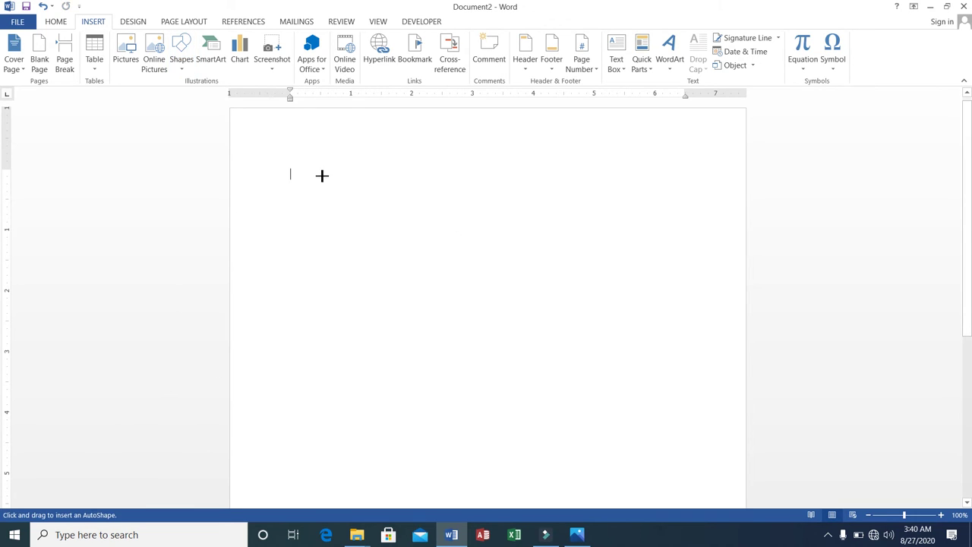
pyautogui.moveTo(320, 176)
pyautogui.mouseDown()
pyautogui.moveTo(558, 278)
pyautogui.moveTo(609, 341)
pyautogui.moveTo(688, 480)
pyautogui.mouseUp()
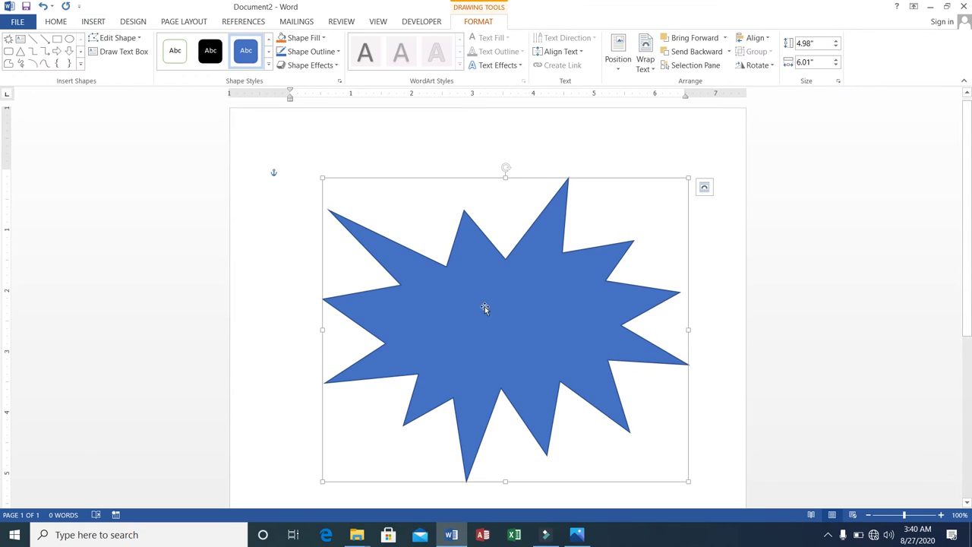
pyautogui.click(213, 51)
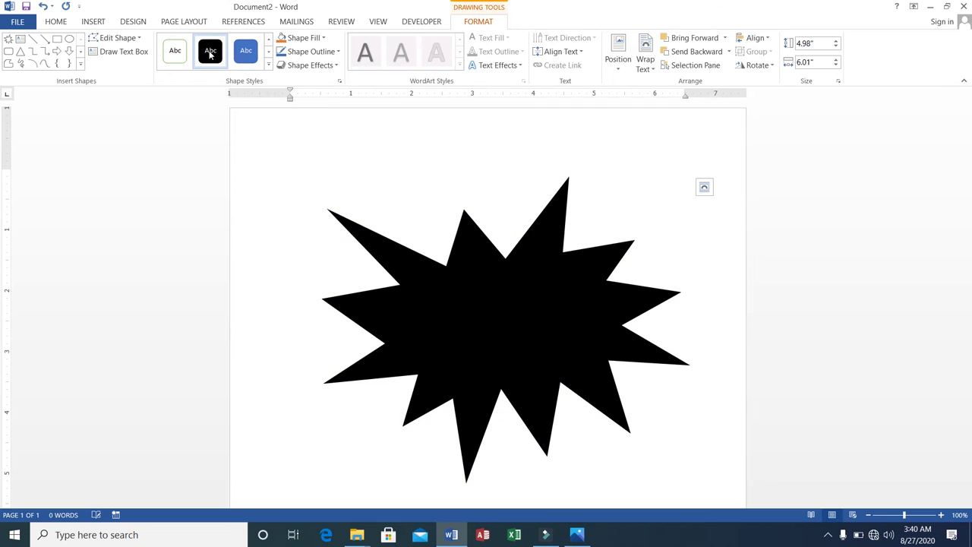
pyautogui.rightClick(471, 300)
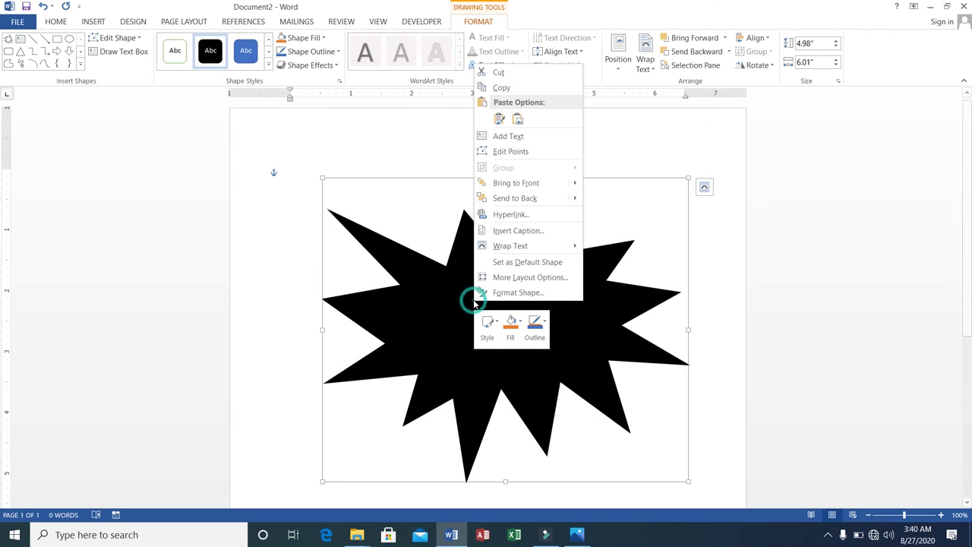
# Step: Add the text '50 % Discount' inside the starburst and set it to 36 point
pyautogui.click(504, 140)
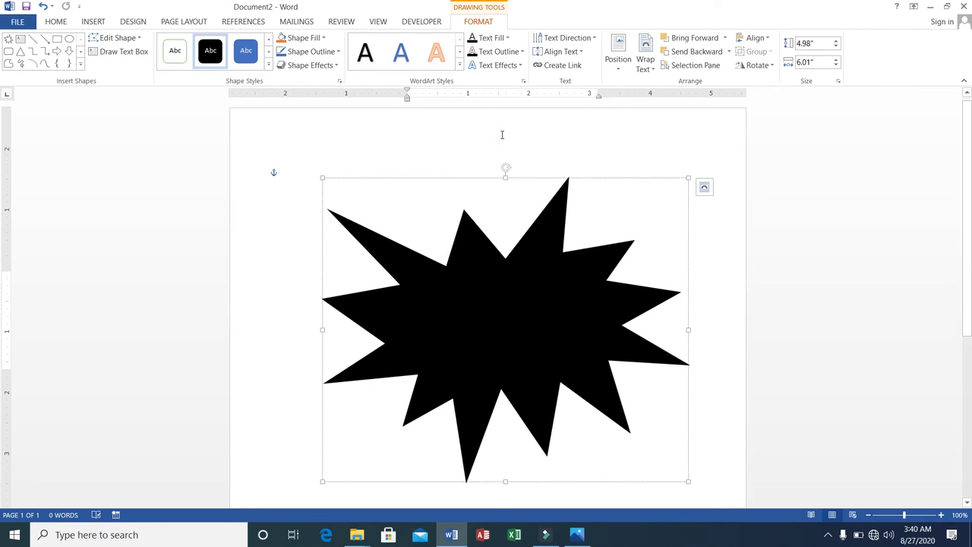
pyautogui.write('50')
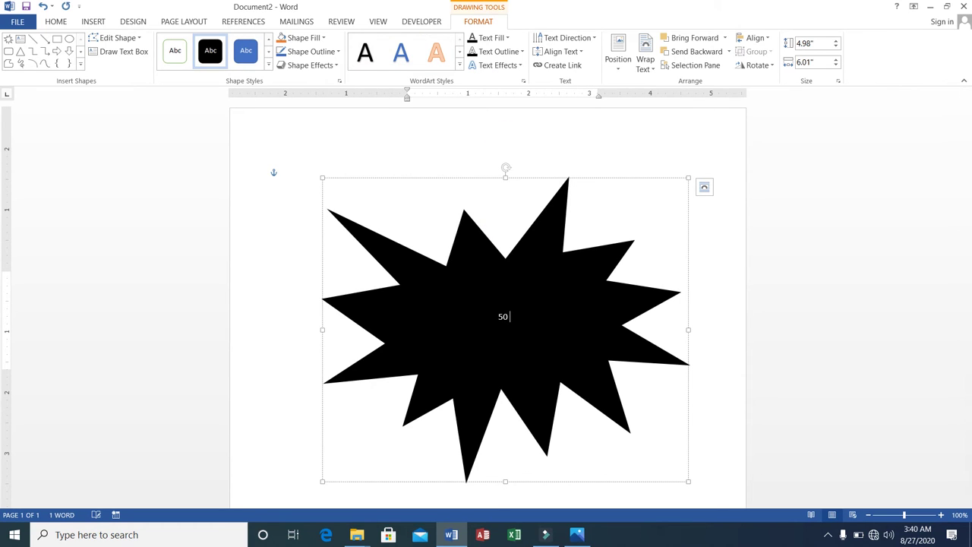
pyautogui.write(' % Discount')
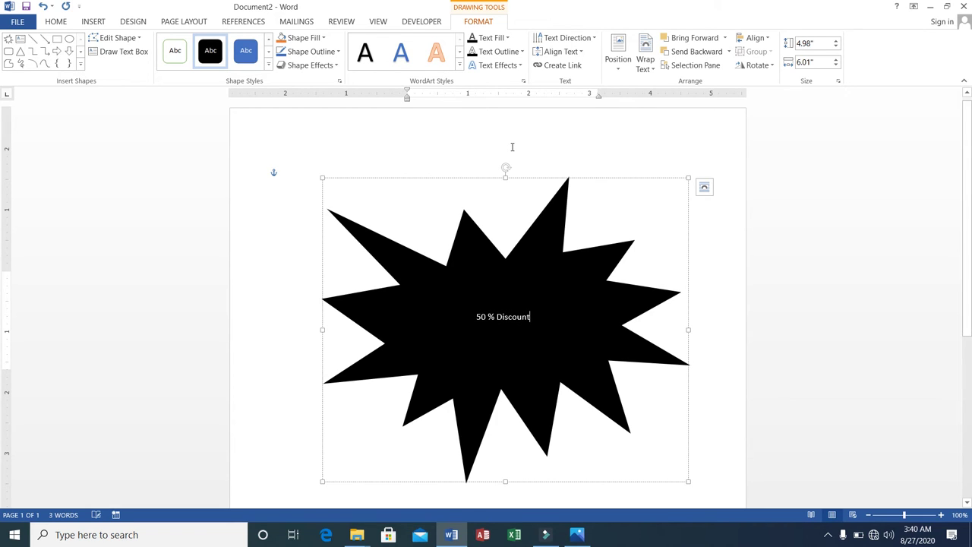
pyautogui.hotkey('ctrl', 'shift', 'Left')
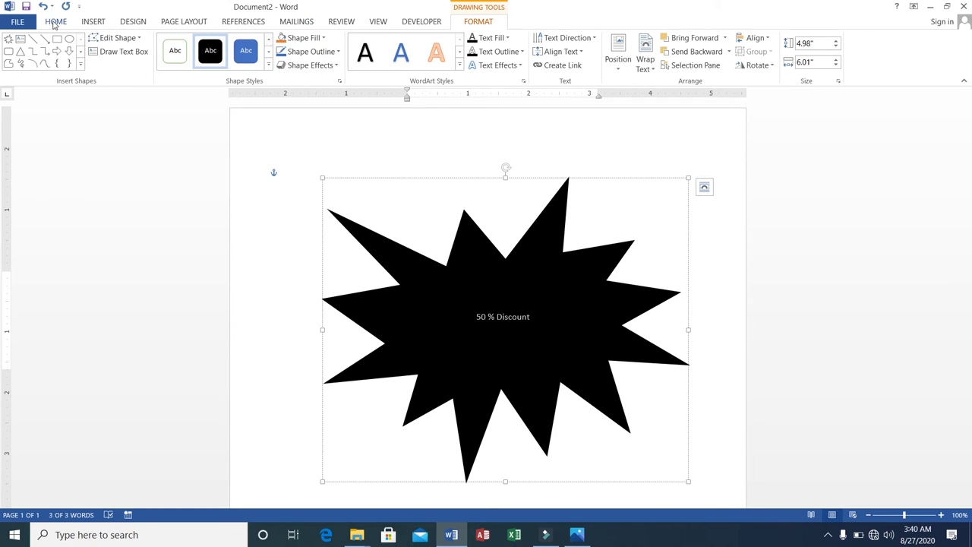
pyautogui.click(55, 22)
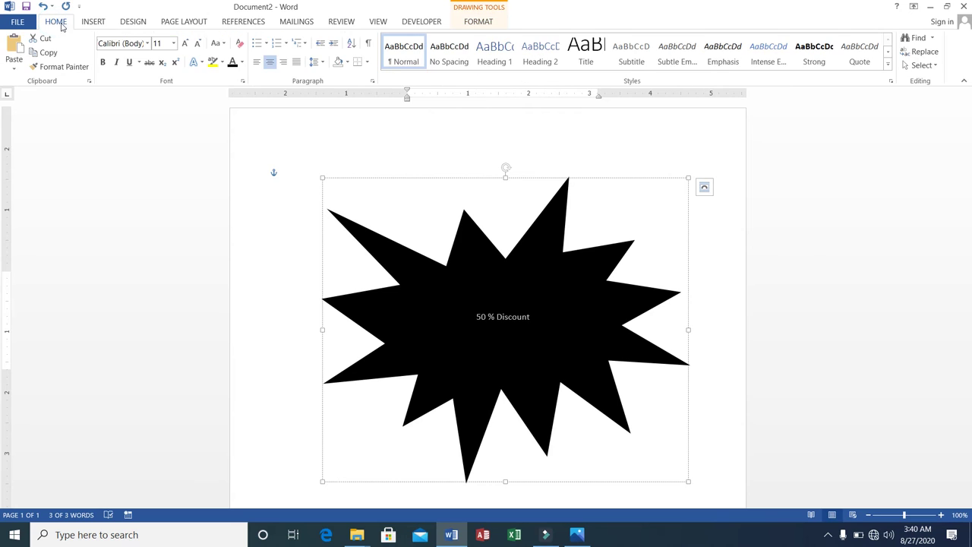
pyautogui.click(242, 64)
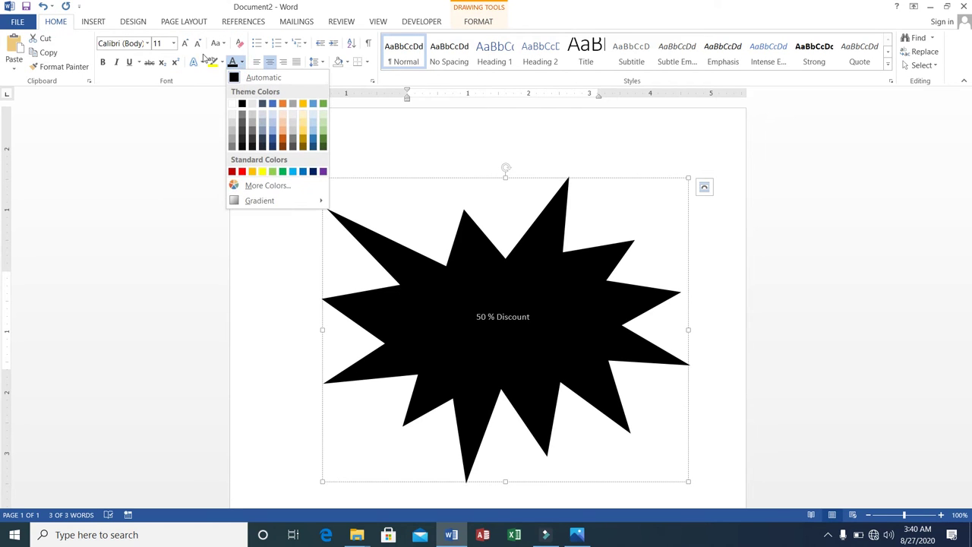
pyautogui.click(173, 44)
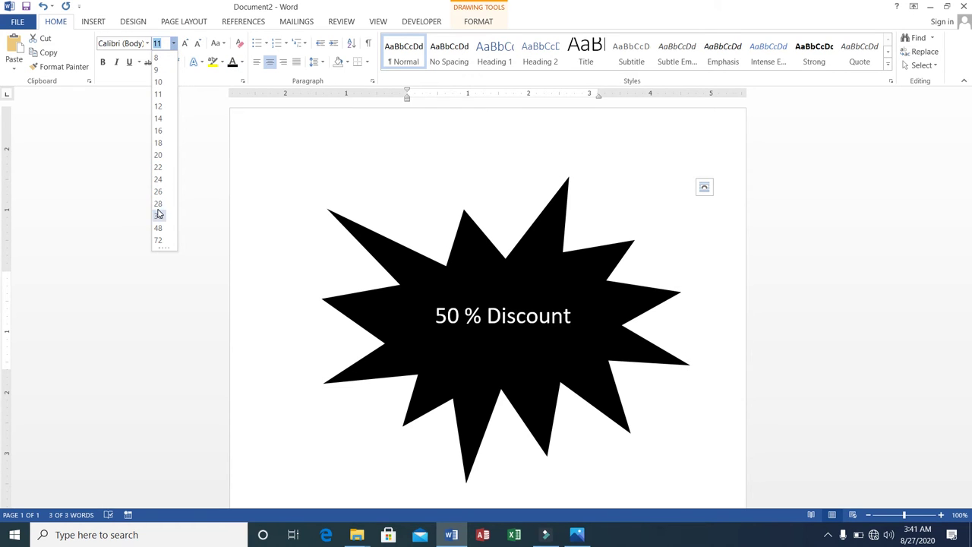
pyautogui.click(158, 216)
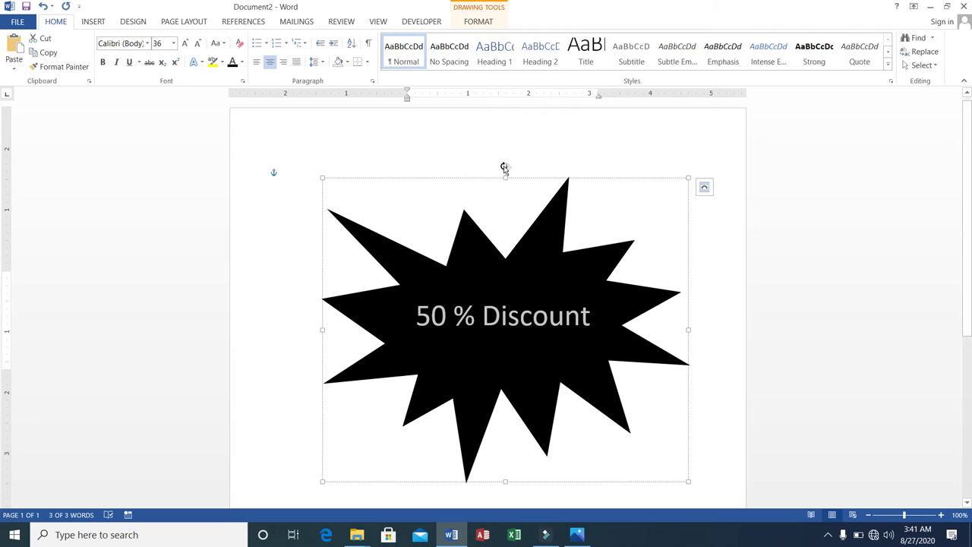
# Step: Rotate the starburst counter-clockwise so its label runs diagonally upward
pyautogui.moveTo(505, 168); pyautogui.dragTo(387, 175)
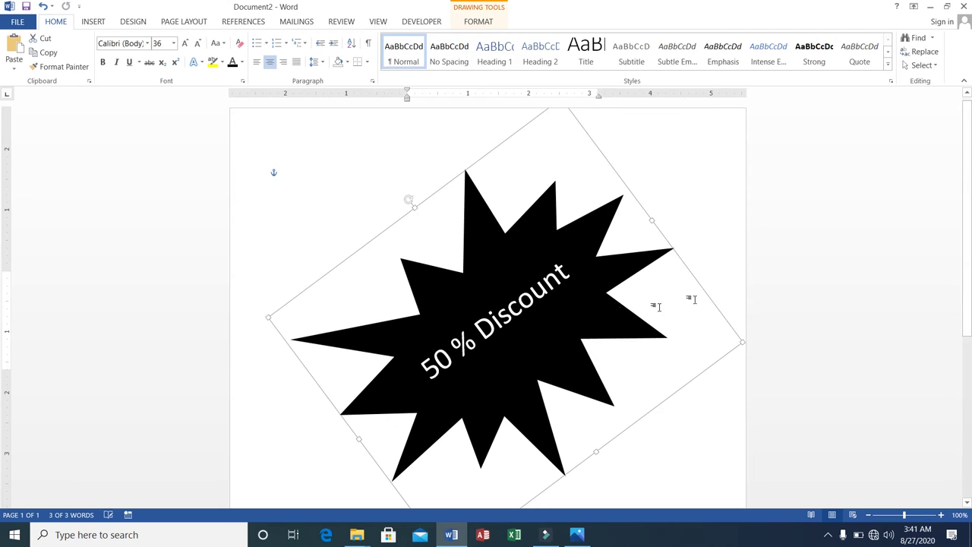
pyautogui.click(715, 212)
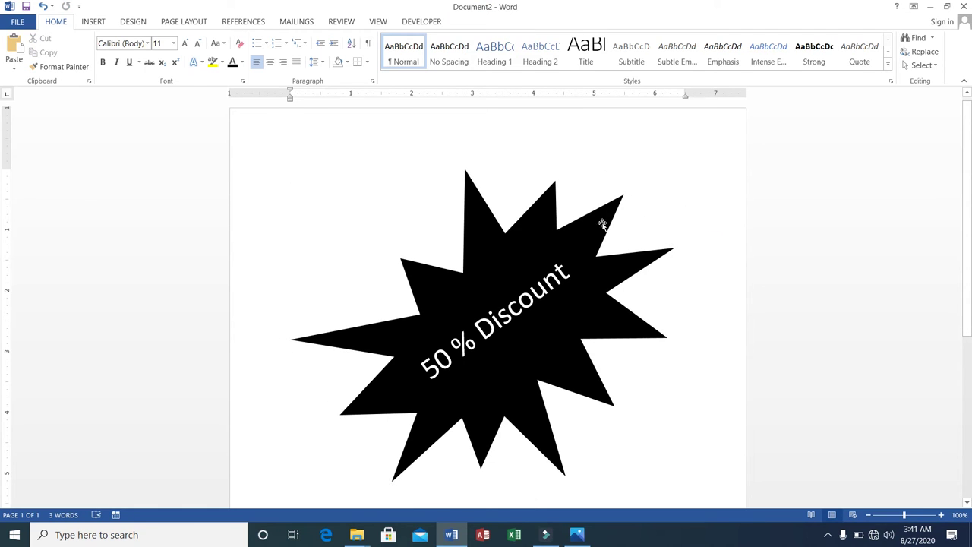
pyautogui.click(570, 220)
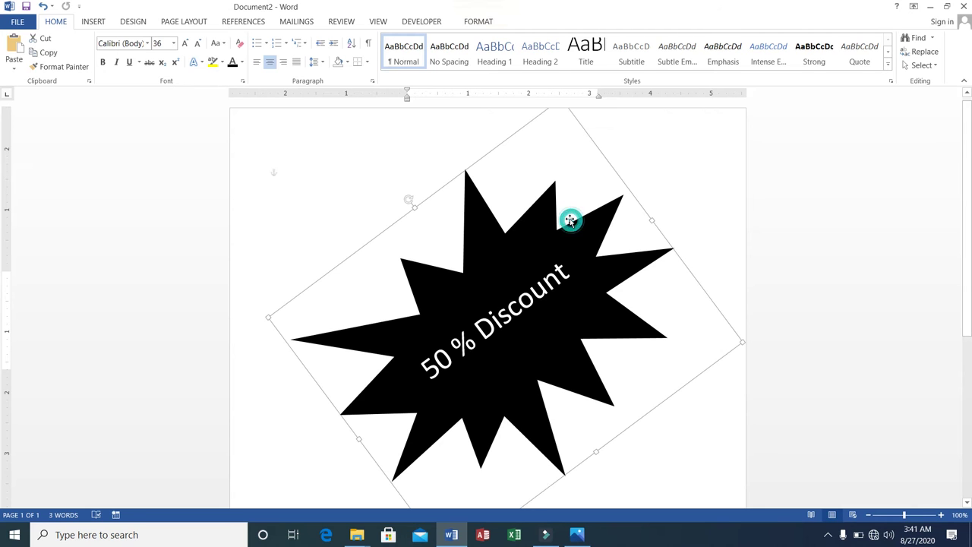
pyautogui.rightClick(572, 222)
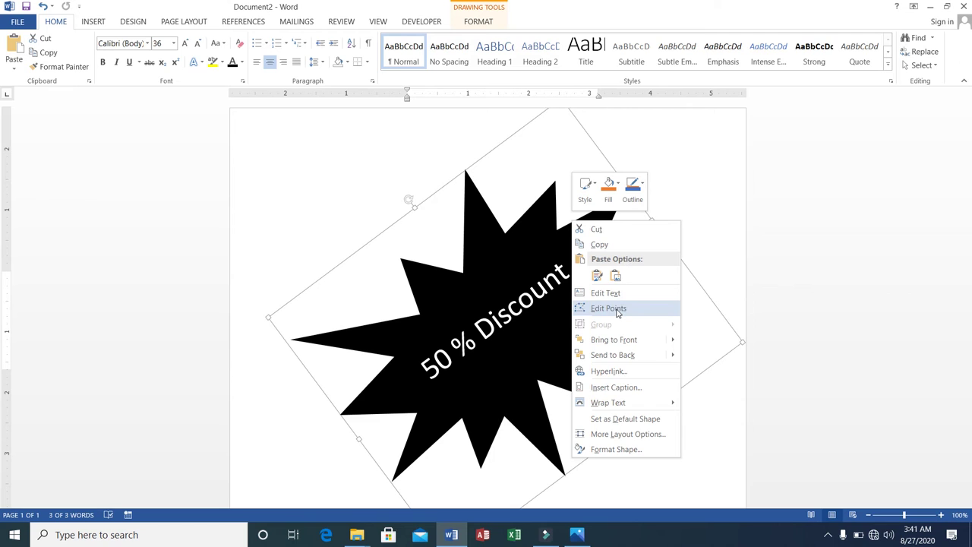
# Step: Replace the starburst's solid black fill with the papyrus texture fill in Format Shape
pyautogui.click(614, 450)
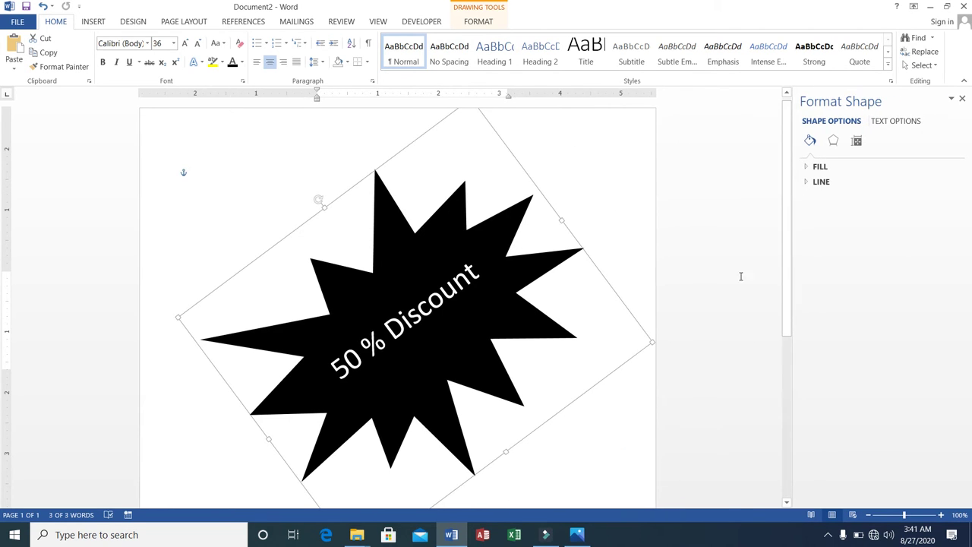
pyautogui.click(811, 168)
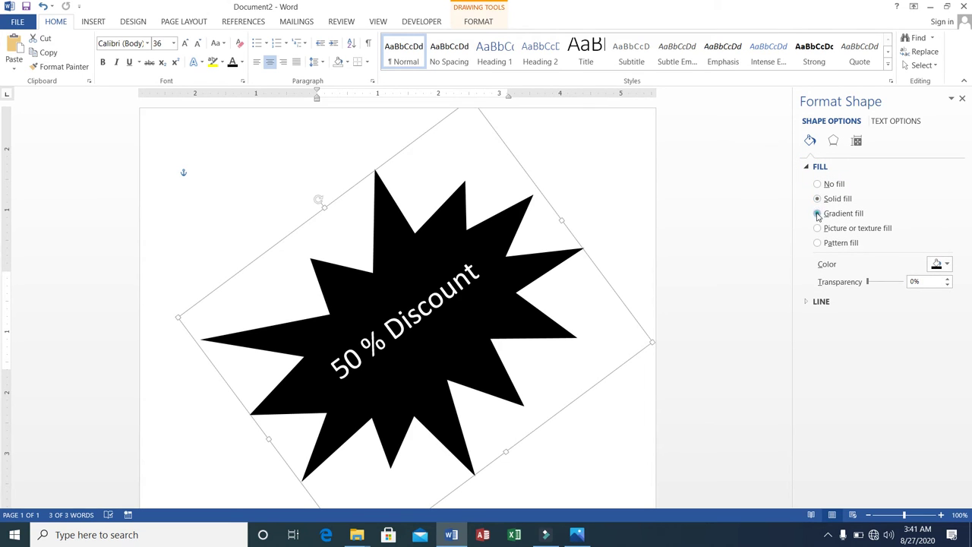
pyautogui.click(817, 214)
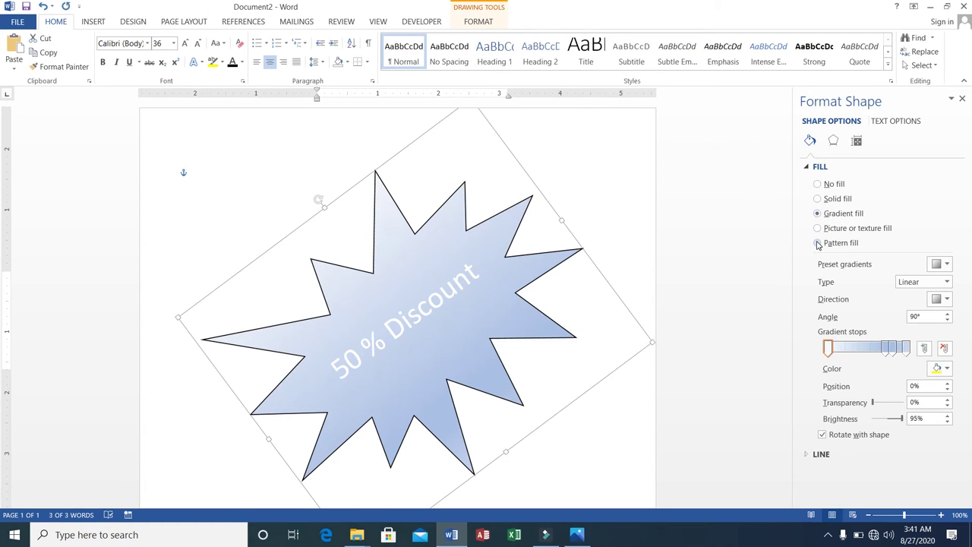
pyautogui.click(818, 228)
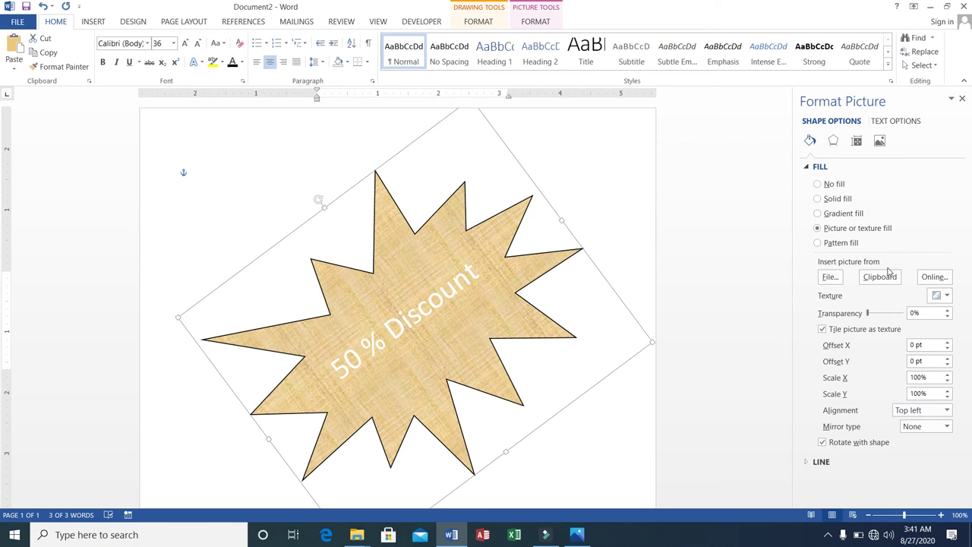
pyautogui.click(818, 243)
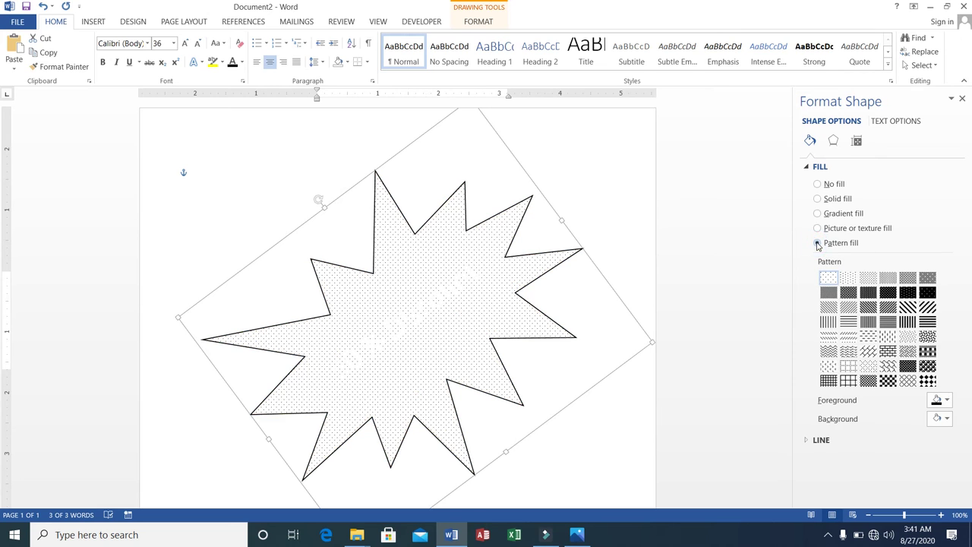
pyautogui.click(818, 228)
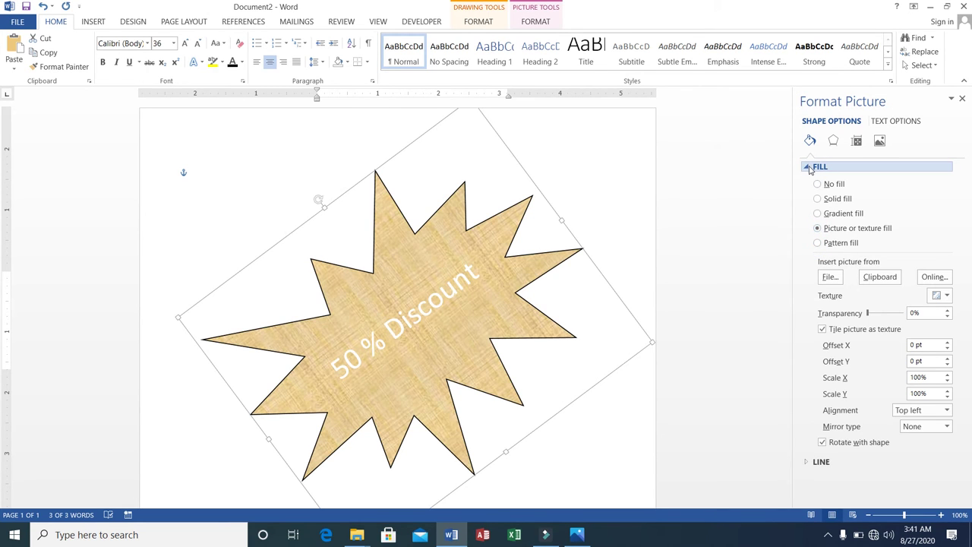
pyautogui.click(810, 167)
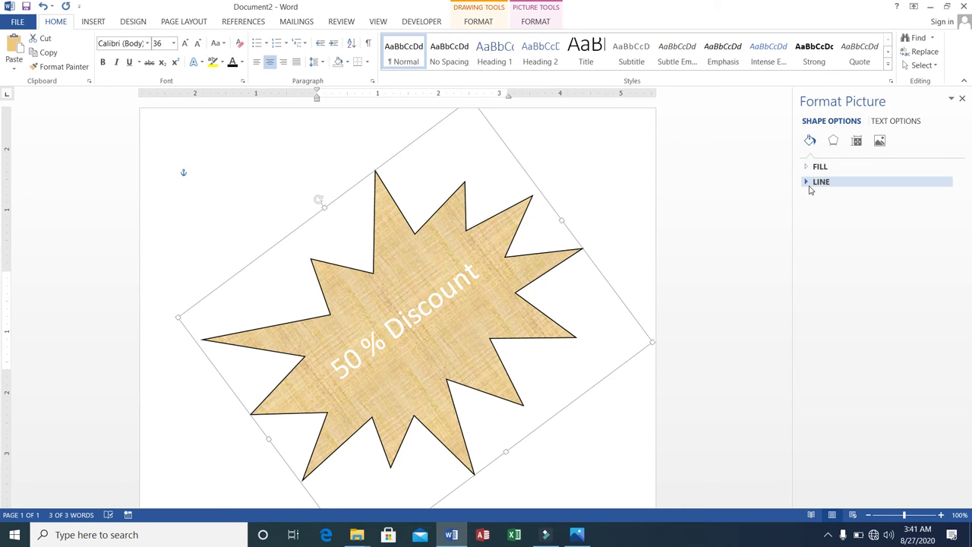
# Step: Keep the starburst outline a 1 pt solid black line after trying a gradient line
pyautogui.click(809, 183)
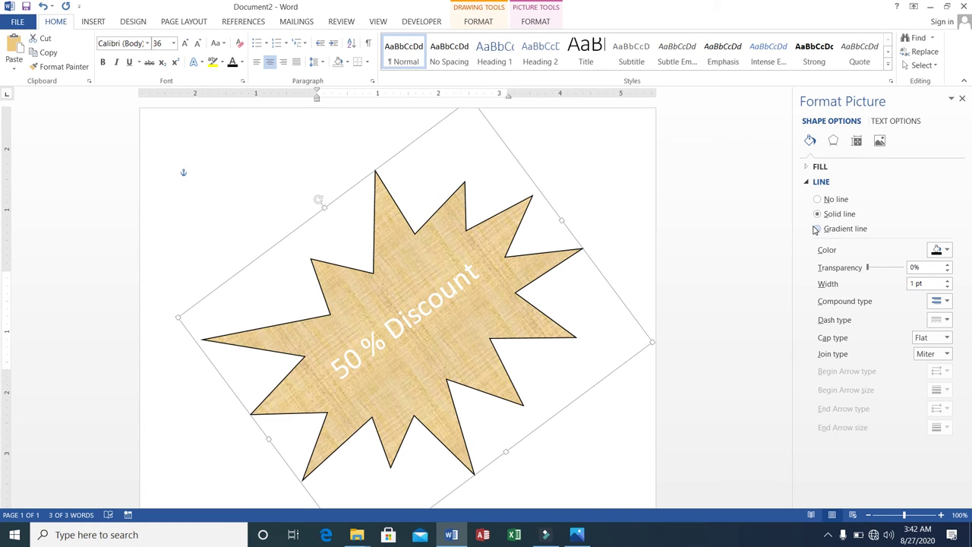
pyautogui.click(818, 228)
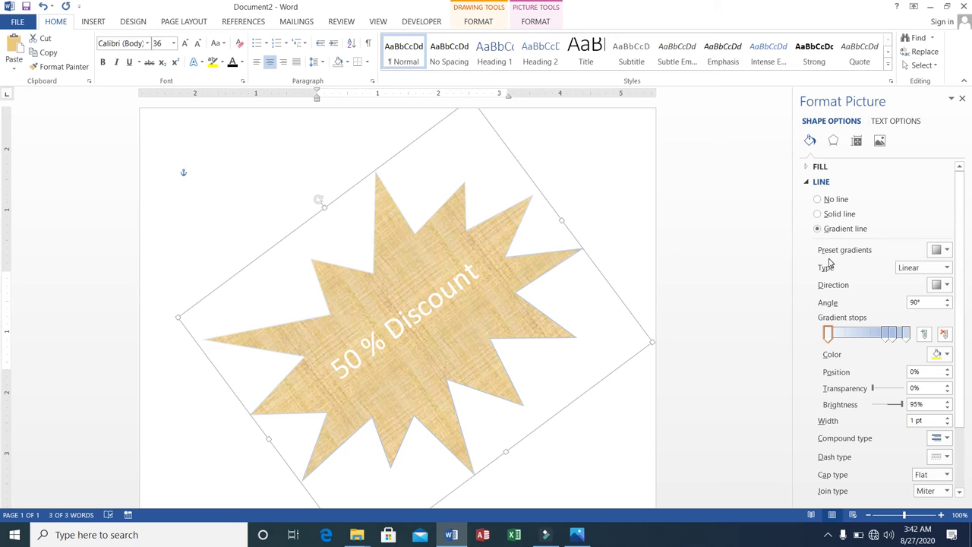
pyautogui.click(818, 214)
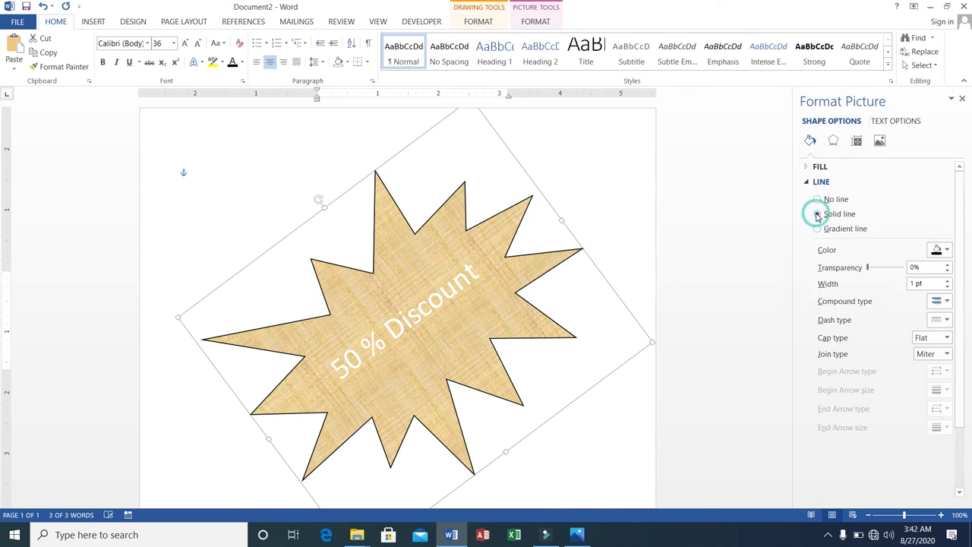
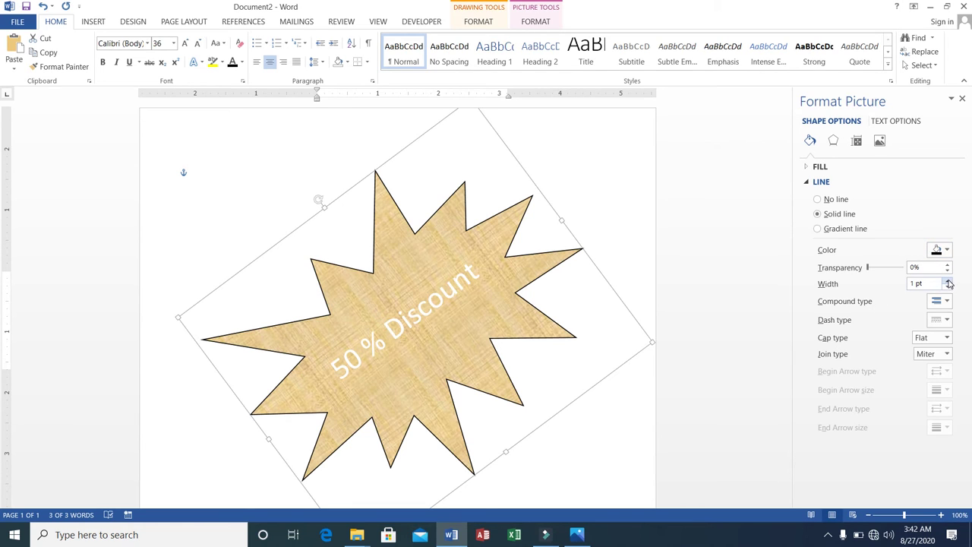
# Step: Widen the starburst's outline to 7.25 pt
pyautogui.click(948, 281)
pyautogui.click(948, 280)
pyautogui.click(948, 280)
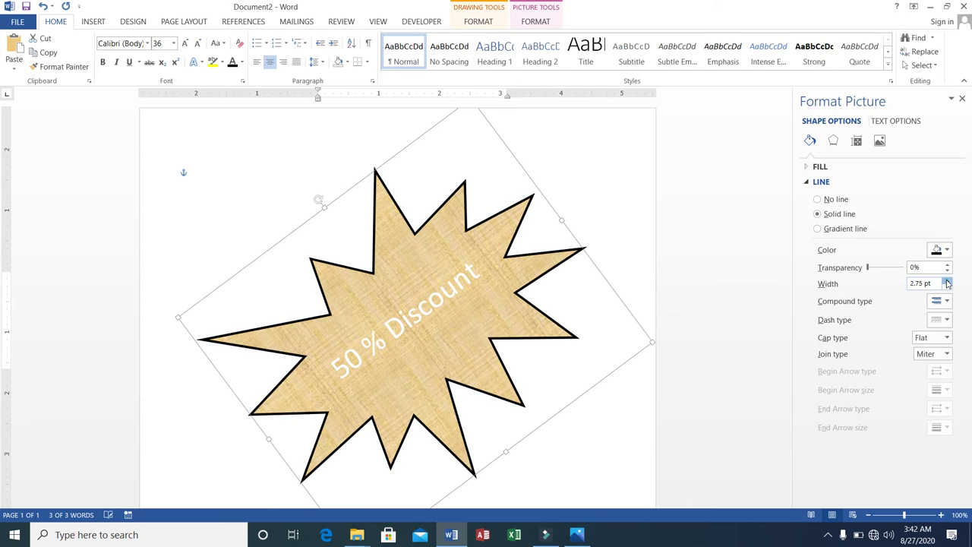
pyautogui.click(948, 280)
pyautogui.click(948, 282)
pyautogui.click(948, 281)
pyautogui.click(948, 282)
pyautogui.click(948, 282)
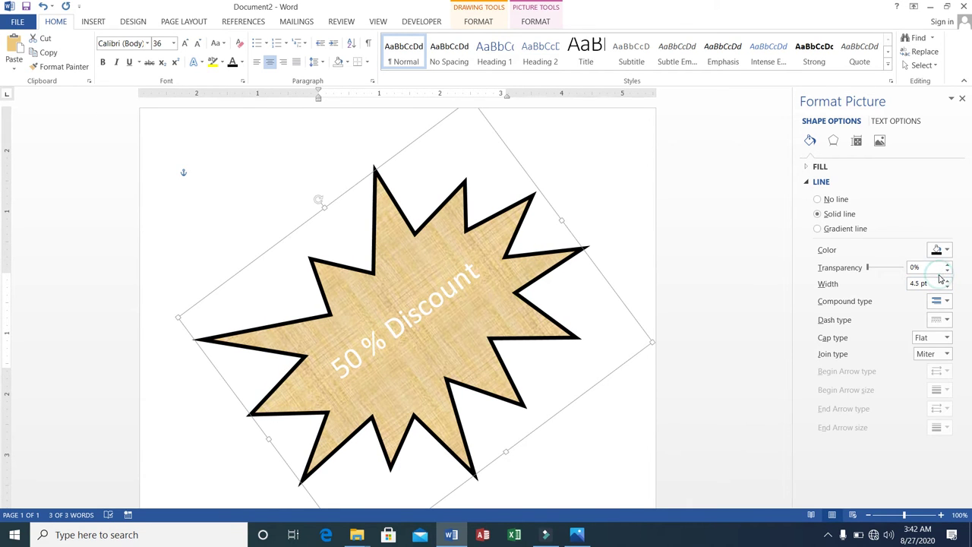
pyautogui.click(948, 280)
pyautogui.click(948, 280)
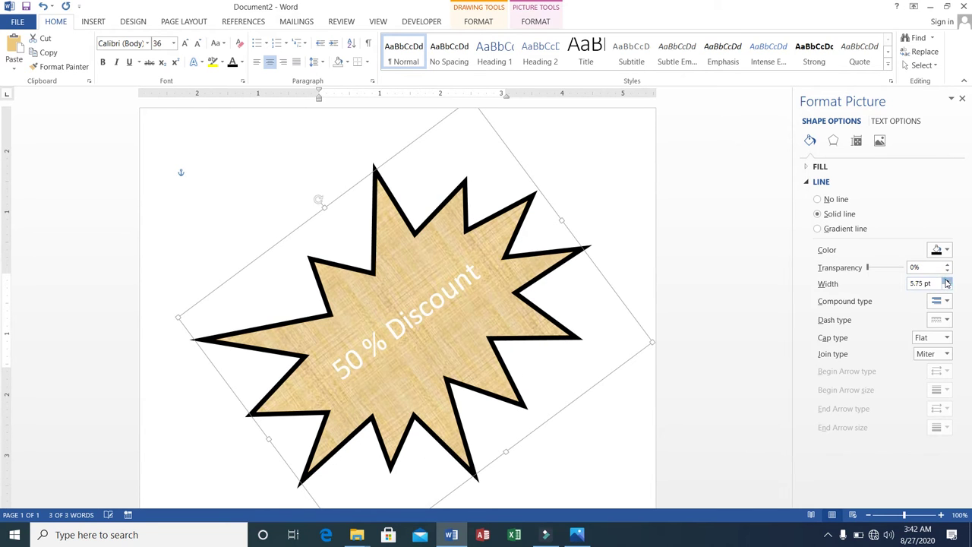
pyautogui.click(948, 280)
pyautogui.click(948, 279)
pyautogui.click(947, 280)
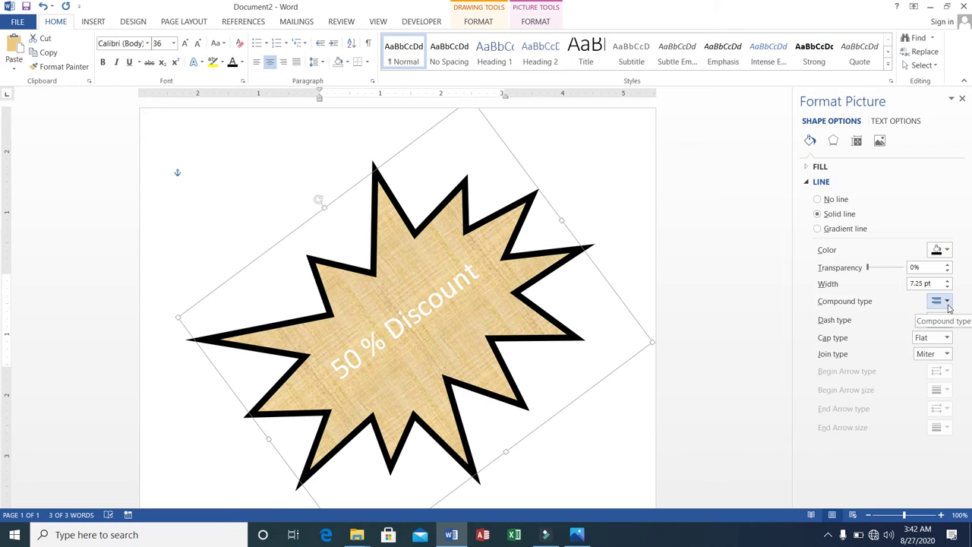
# Step: Make the outline a Thick Thin double line with Bevel joins, Round caps and 9% transparency
pyautogui.click(948, 303)
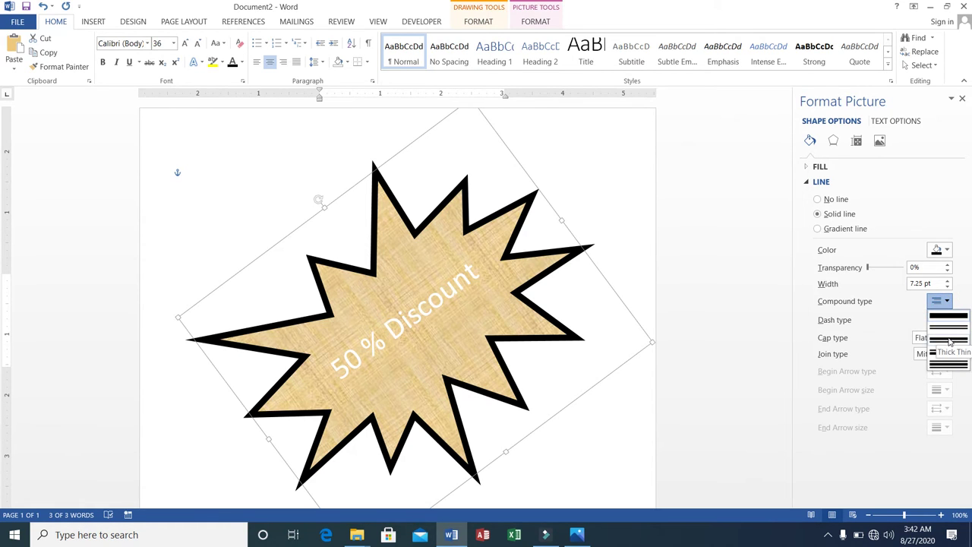
pyautogui.click(948, 342)
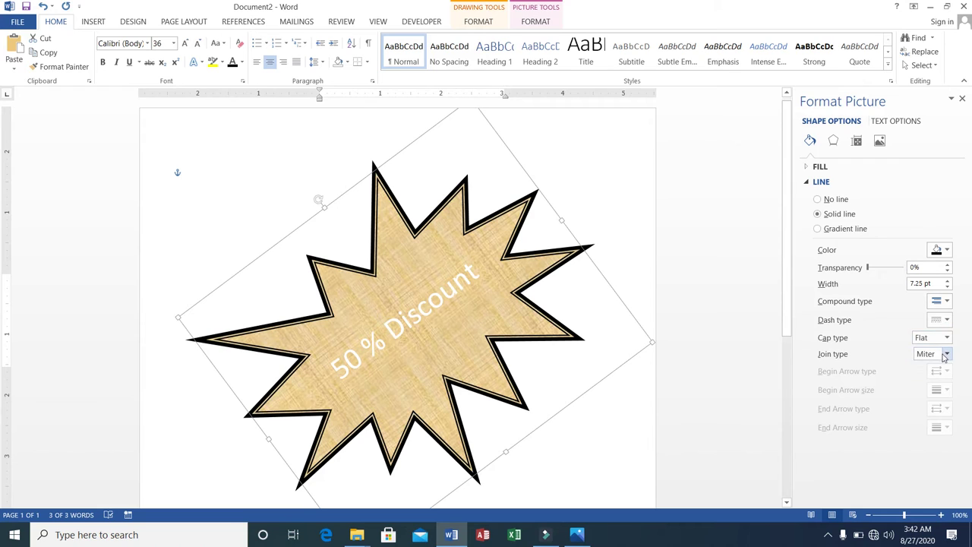
pyautogui.click(948, 355)
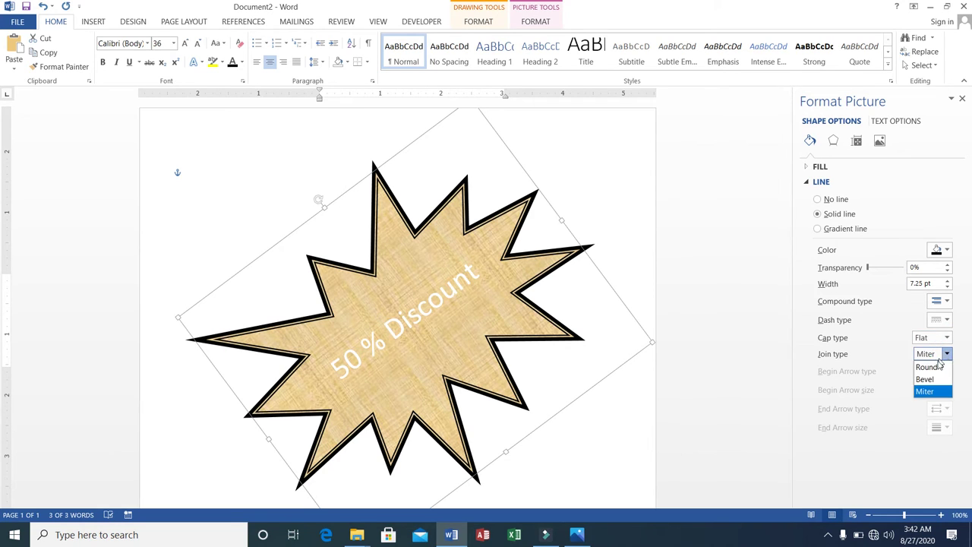
pyautogui.click(928, 379)
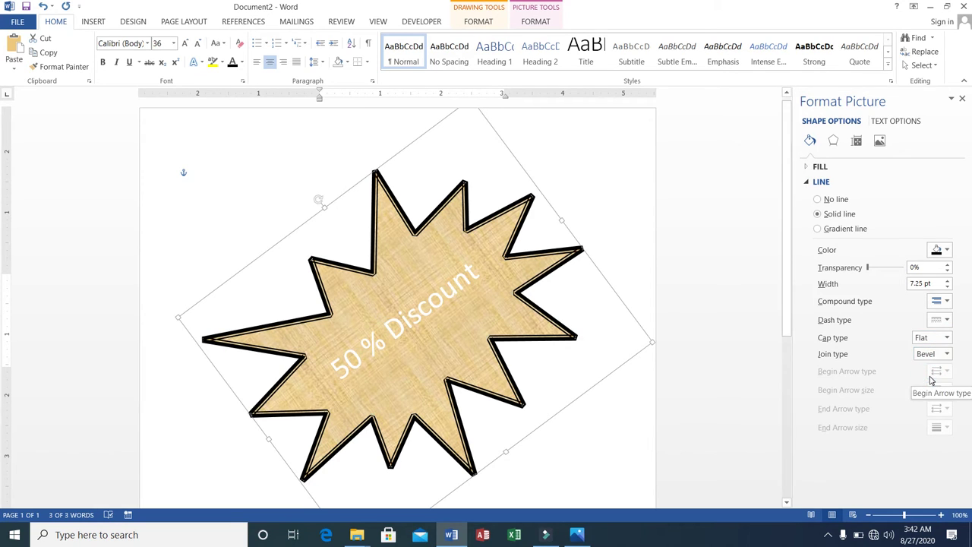
pyautogui.click(947, 341)
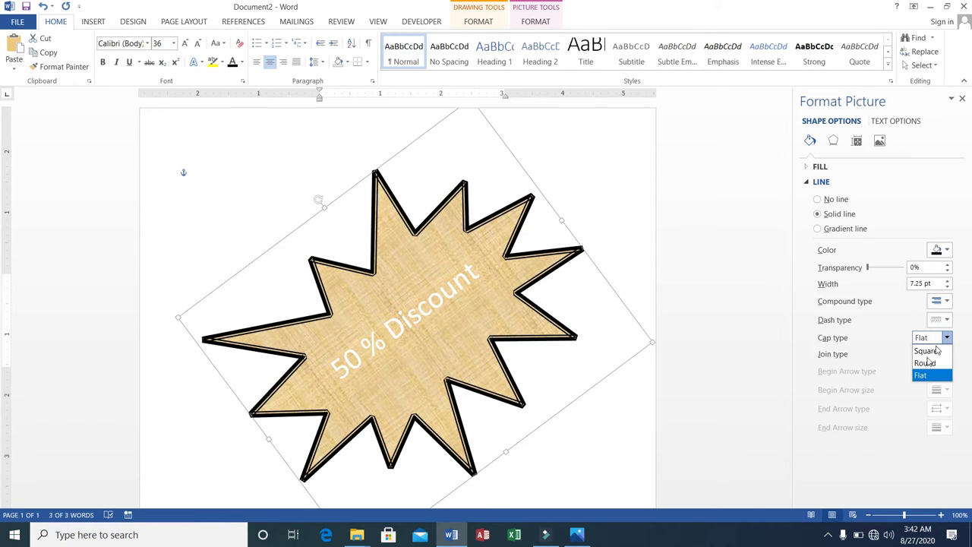
pyautogui.click(922, 365)
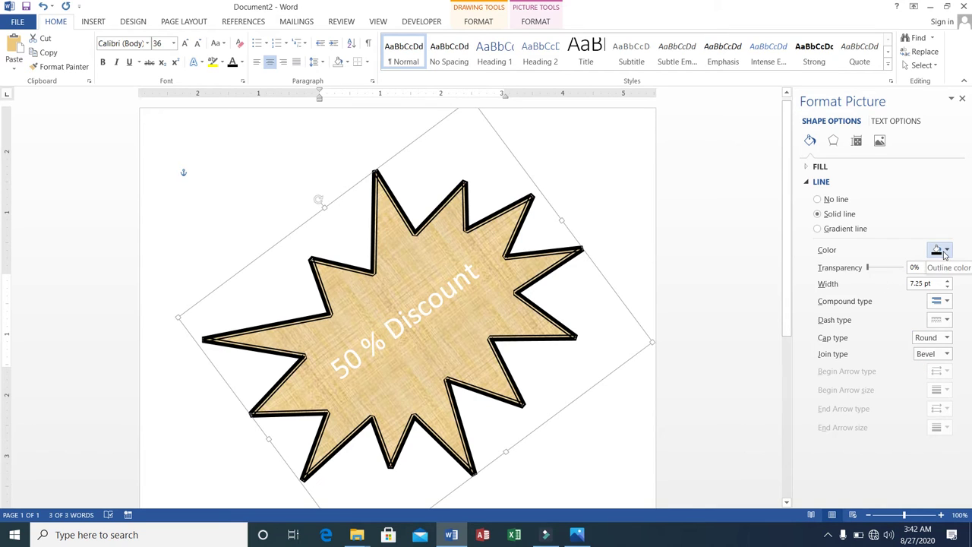
pyautogui.click(877, 271)
pyautogui.click(873, 271)
pyautogui.click(872, 273)
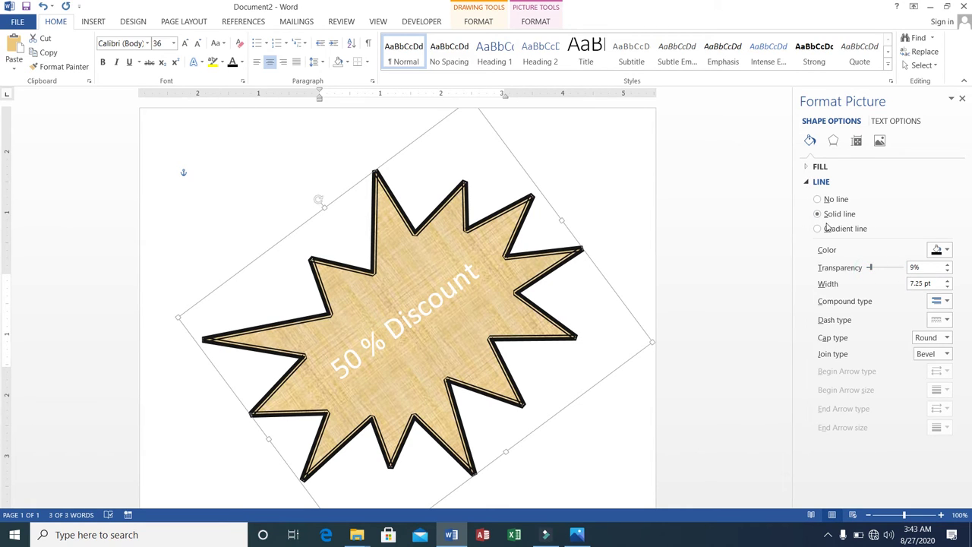
# Step: Set the starburst texture's Picture Color to Temperature 6,700 and the Saturation 300% preset
pyautogui.click(880, 142)
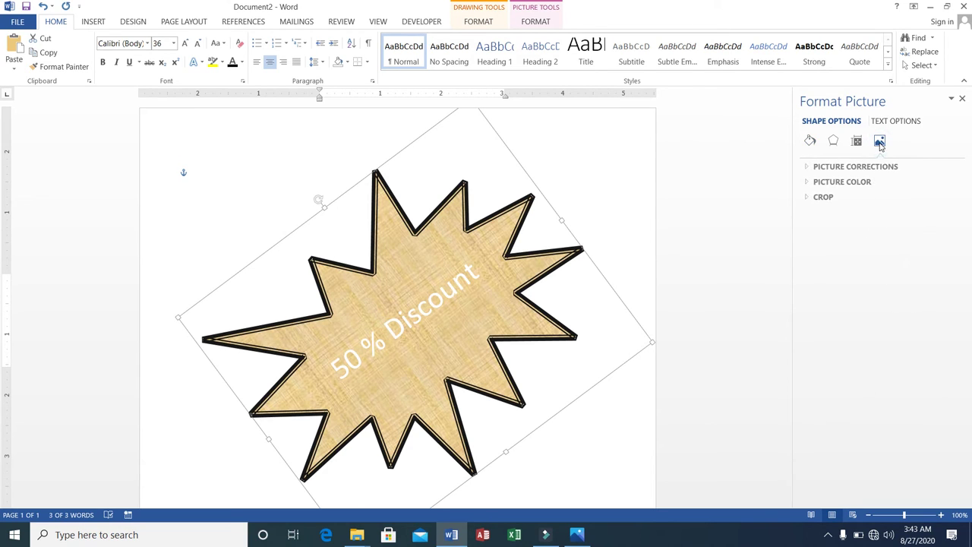
pyautogui.click(808, 182)
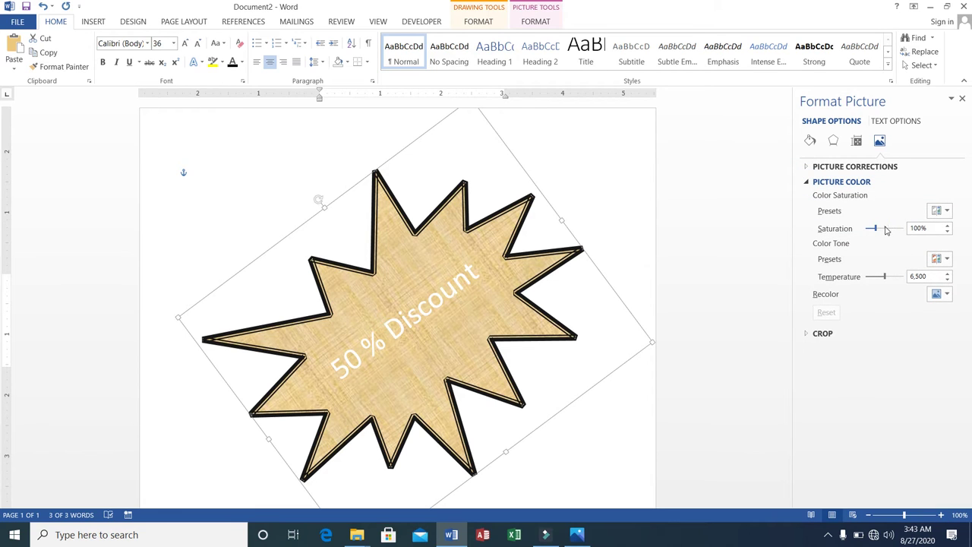
pyautogui.click(886, 229)
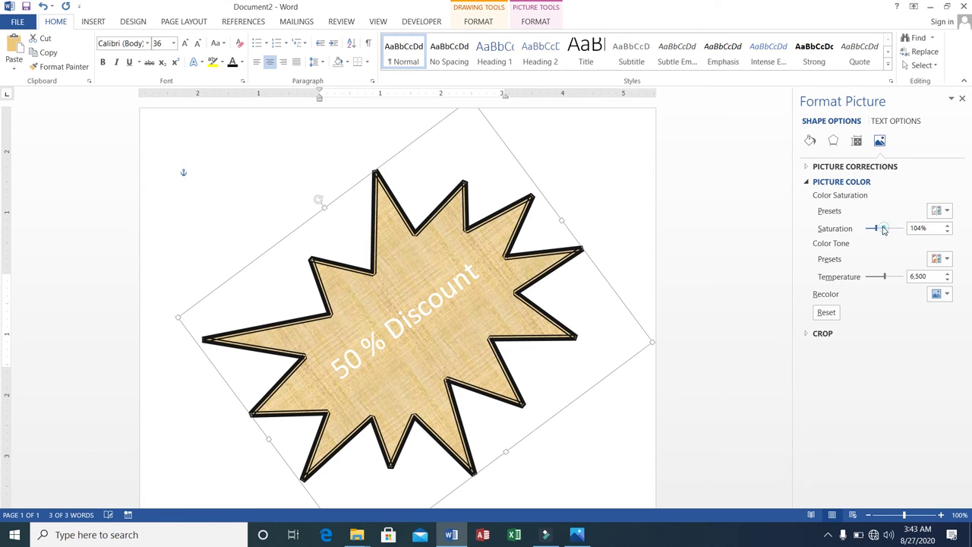
pyautogui.click(890, 277)
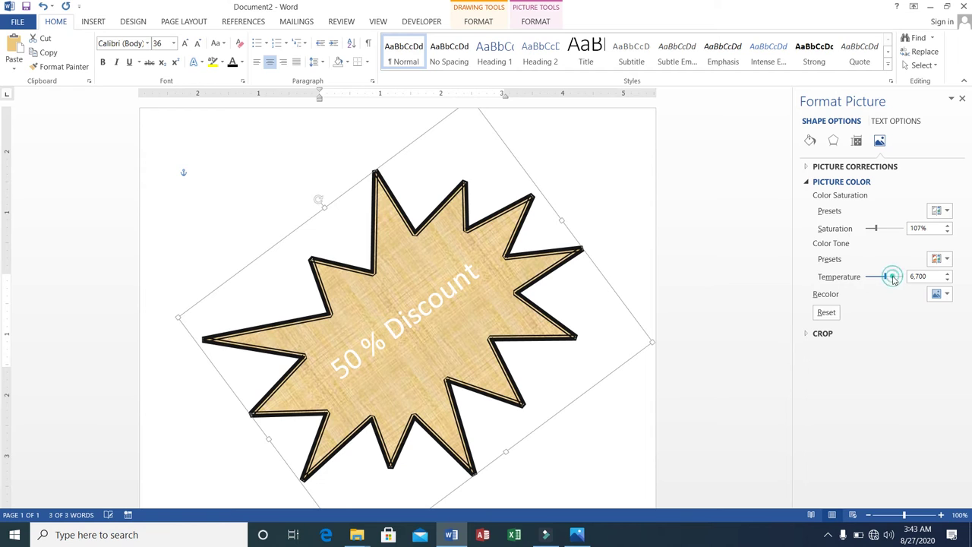
pyautogui.click(948, 212)
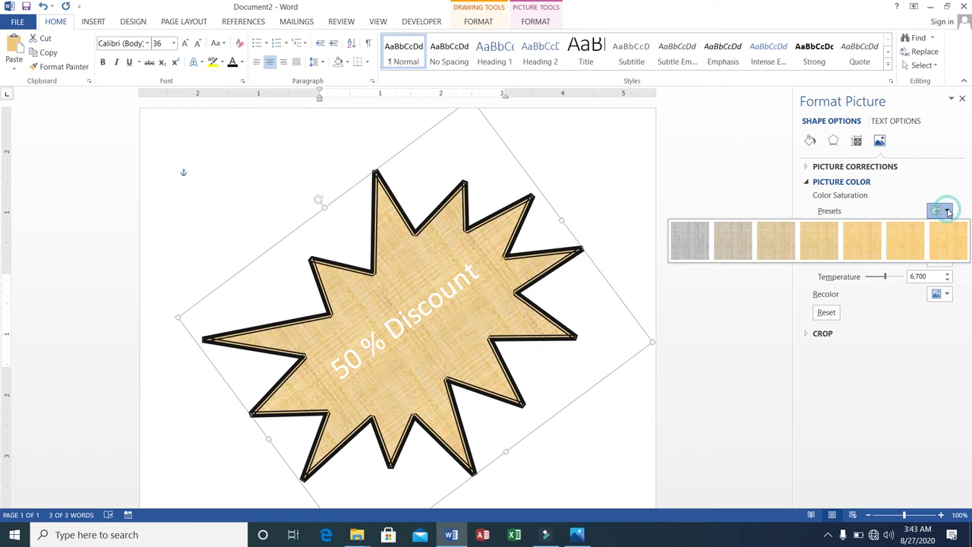
pyautogui.click(895, 245)
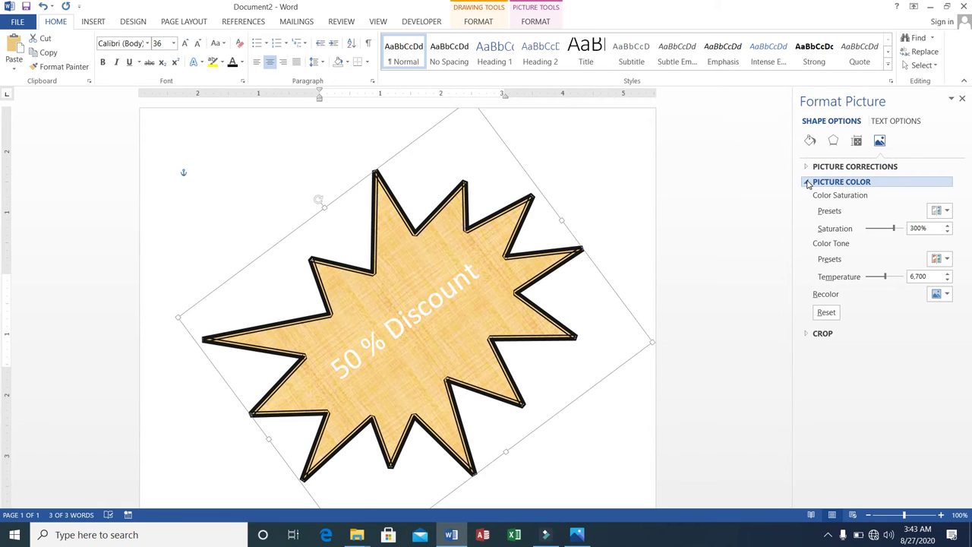
pyautogui.click(809, 185)
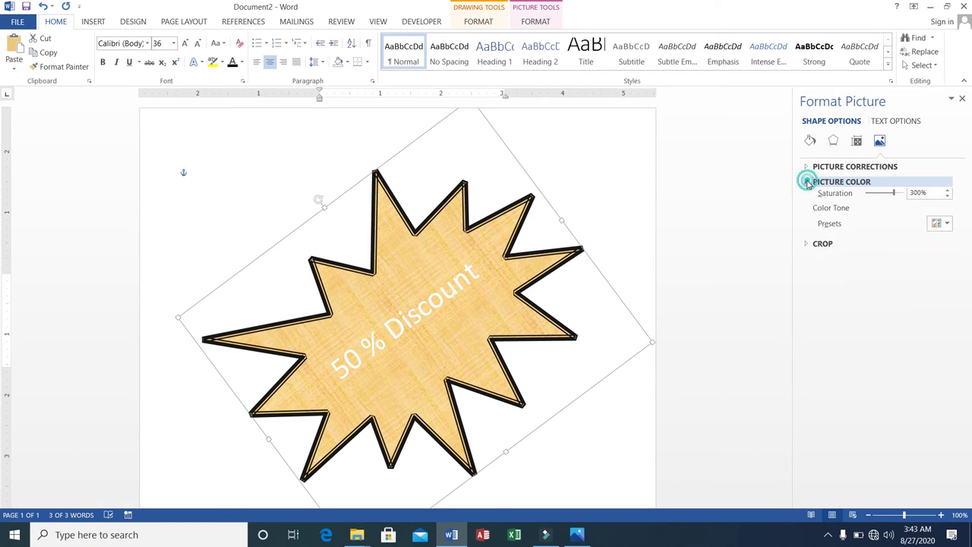
# Step: Turn on Resize shape to fit text and raise the top text margin to 1.2"
pyautogui.click(856, 142)
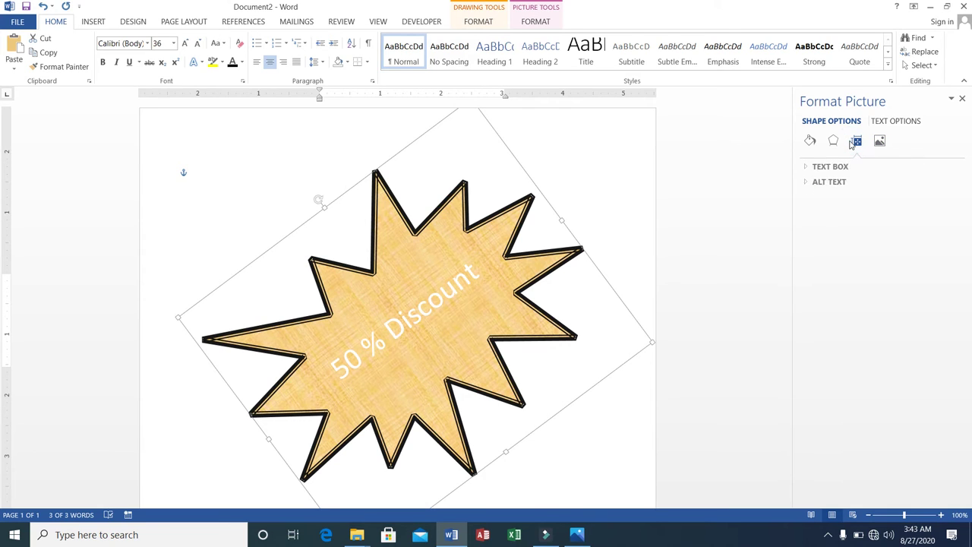
pyautogui.click(812, 168)
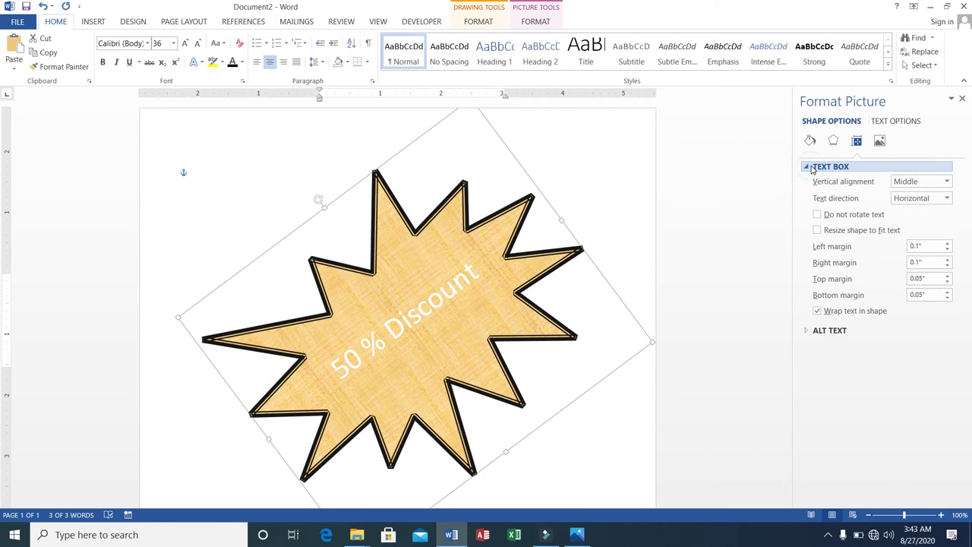
pyautogui.click(818, 216)
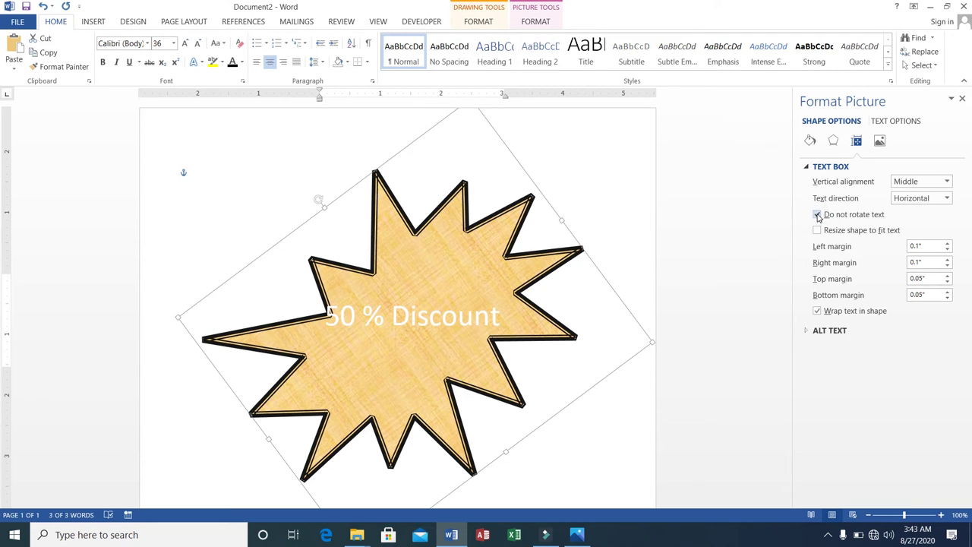
pyautogui.click(818, 216)
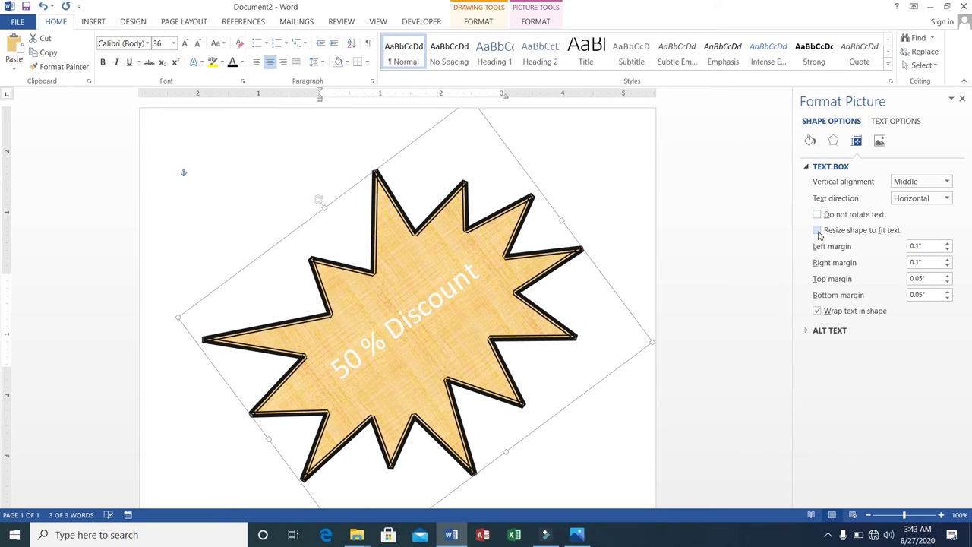
pyautogui.click(818, 231)
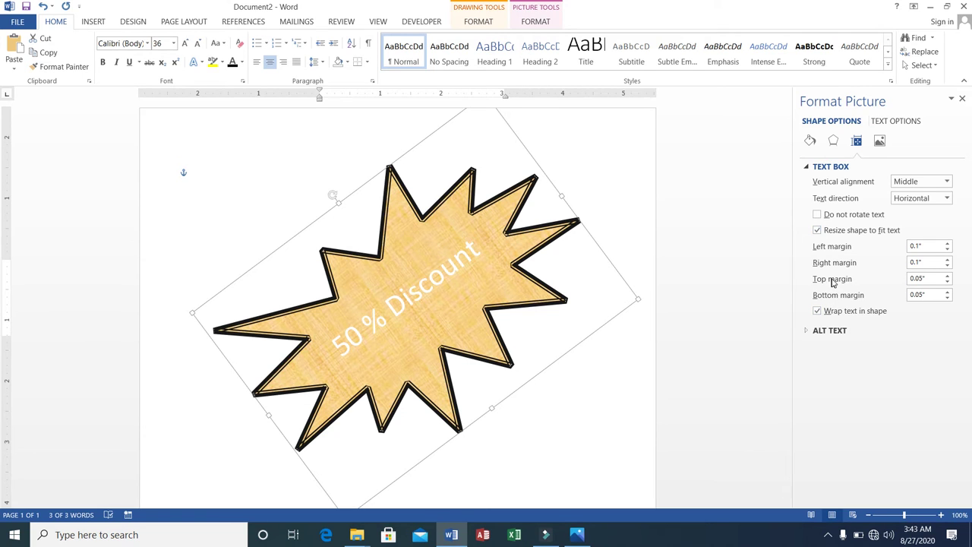
pyautogui.click(948, 276)
pyautogui.click(947, 276)
pyautogui.click(947, 276)
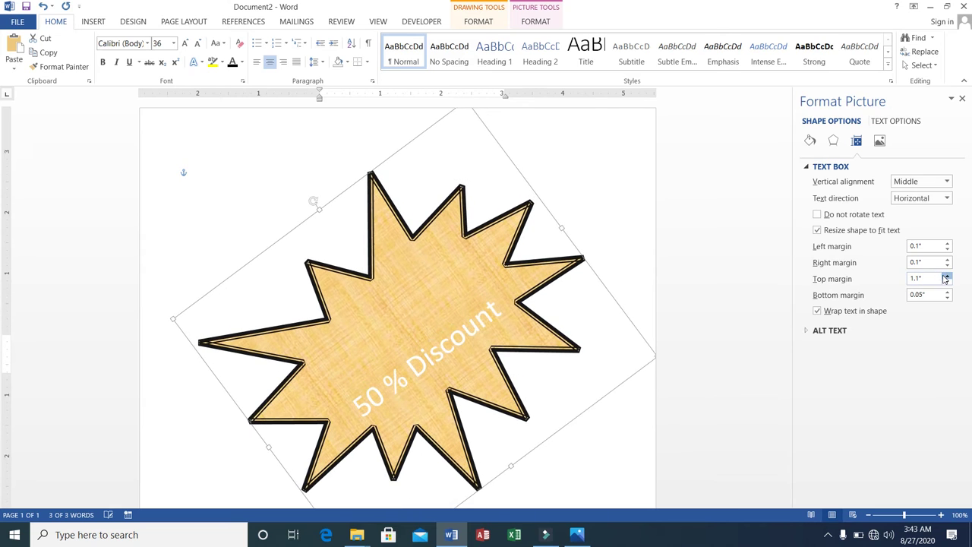
pyautogui.click(947, 275)
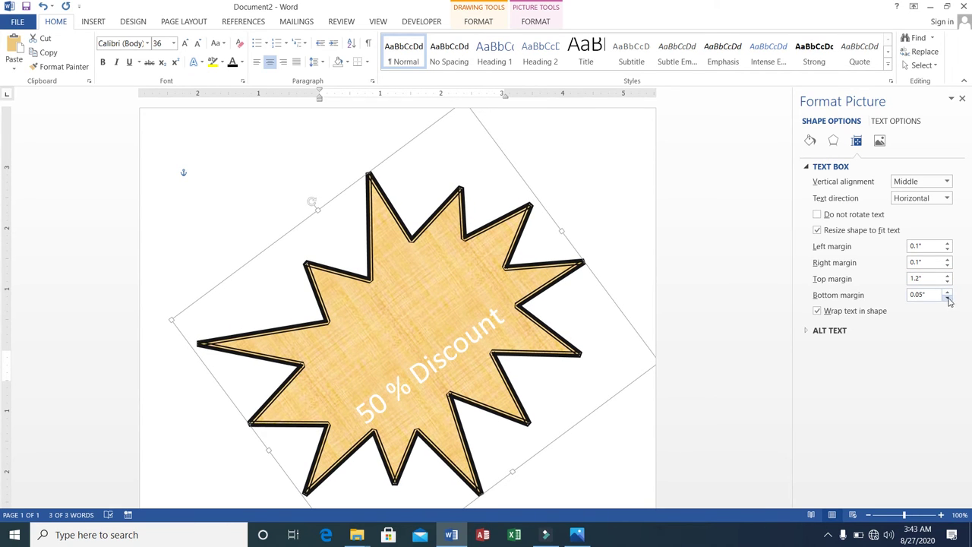
# Step: Try 90° and 270° text directions, then return the discount text to Horizontal
pyautogui.click(947, 198)
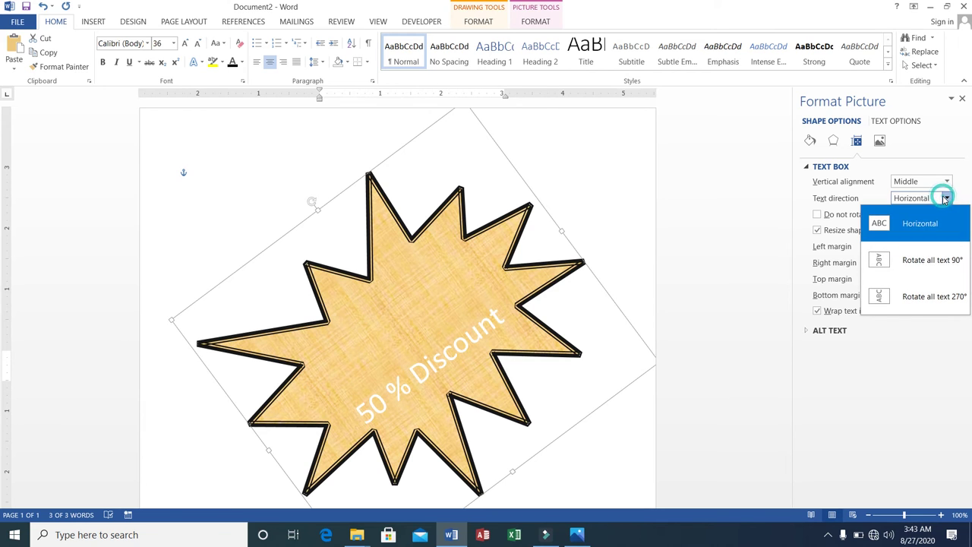
pyautogui.click(915, 261)
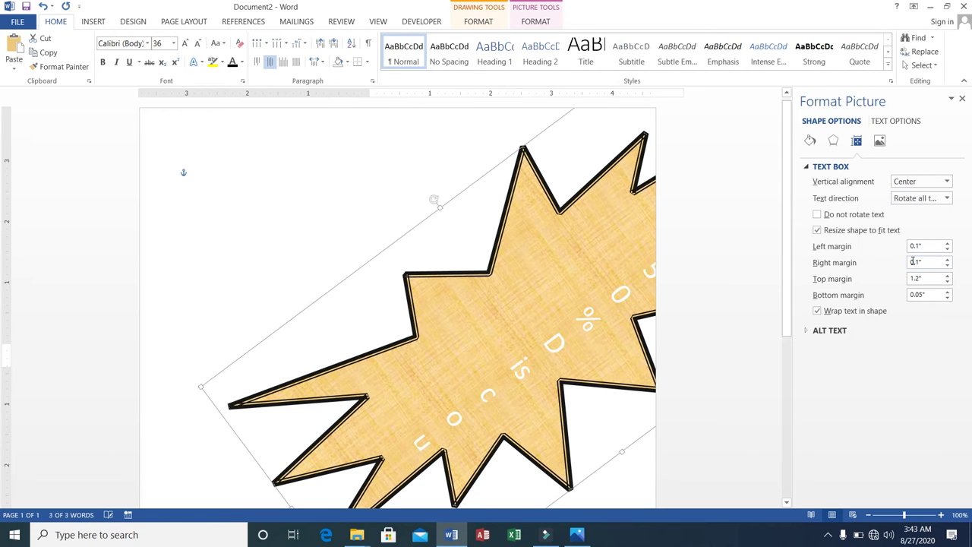
pyautogui.click(947, 199)
pyautogui.click(917, 297)
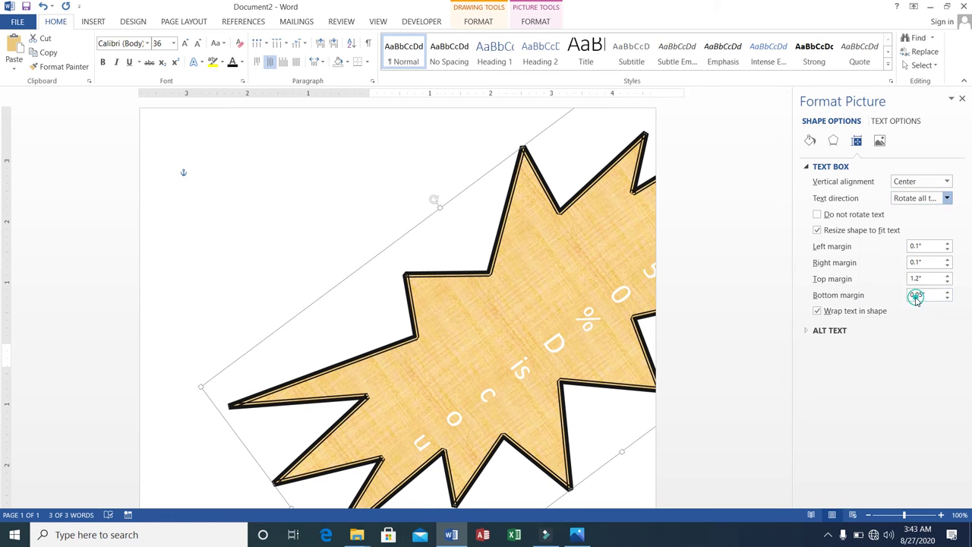
pyautogui.click(947, 199)
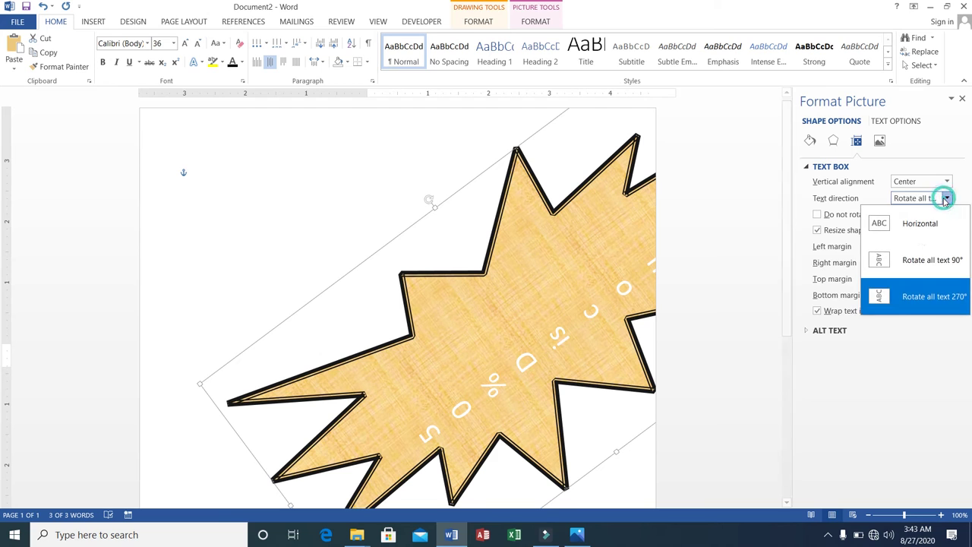
pyautogui.click(899, 224)
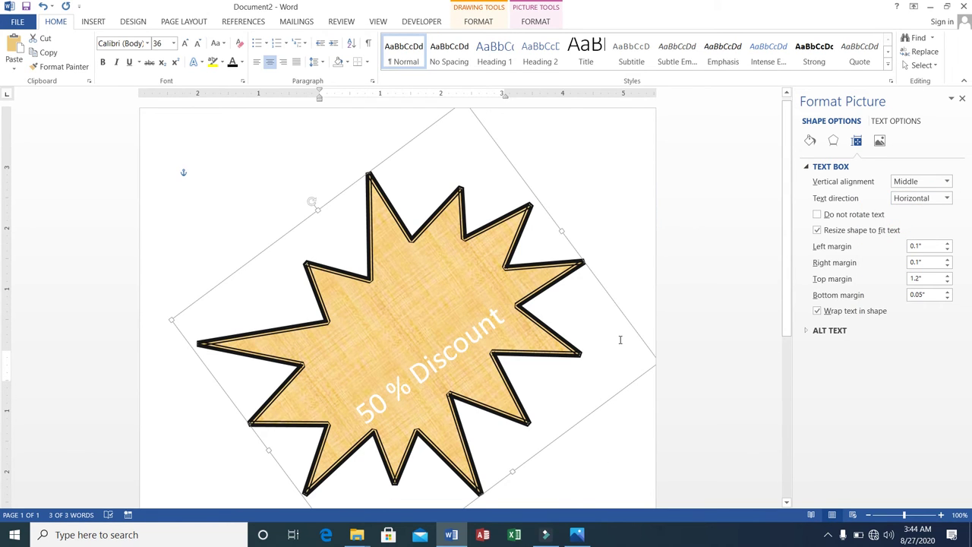
# Step: Dismiss the Shapes gallery and delete the '50 % Discount' starburst, leaving the page empty
pyautogui.click(94, 21)
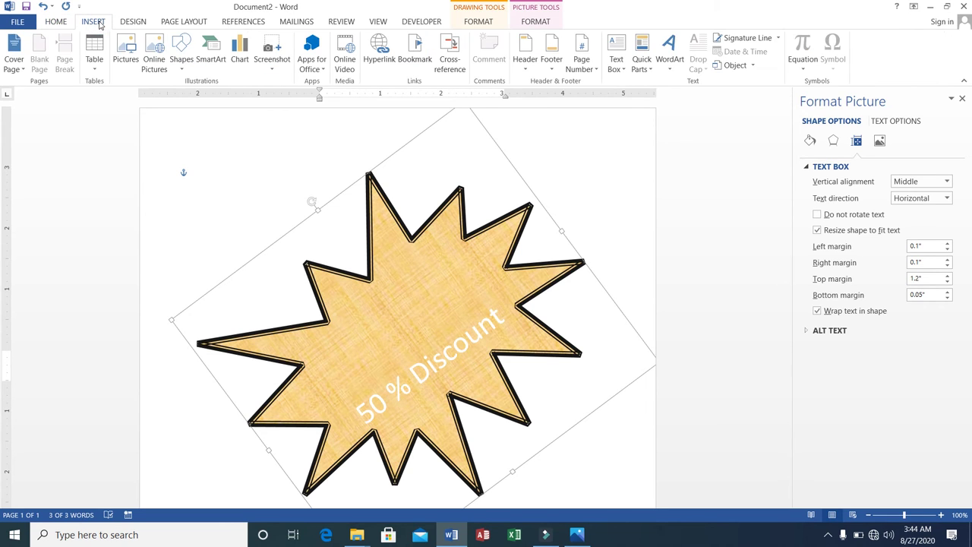
pyautogui.click(182, 66)
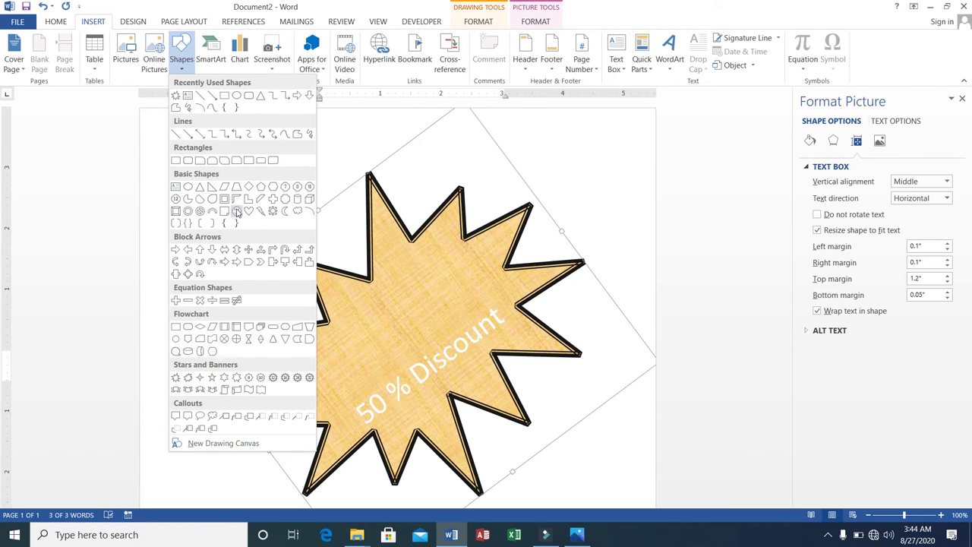
pyautogui.click(392, 213)
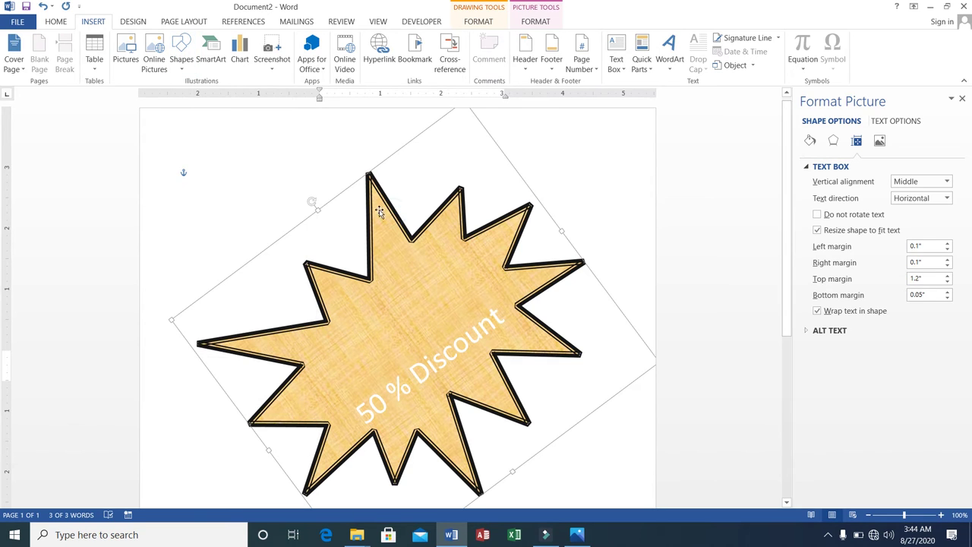
pyautogui.click(331, 202)
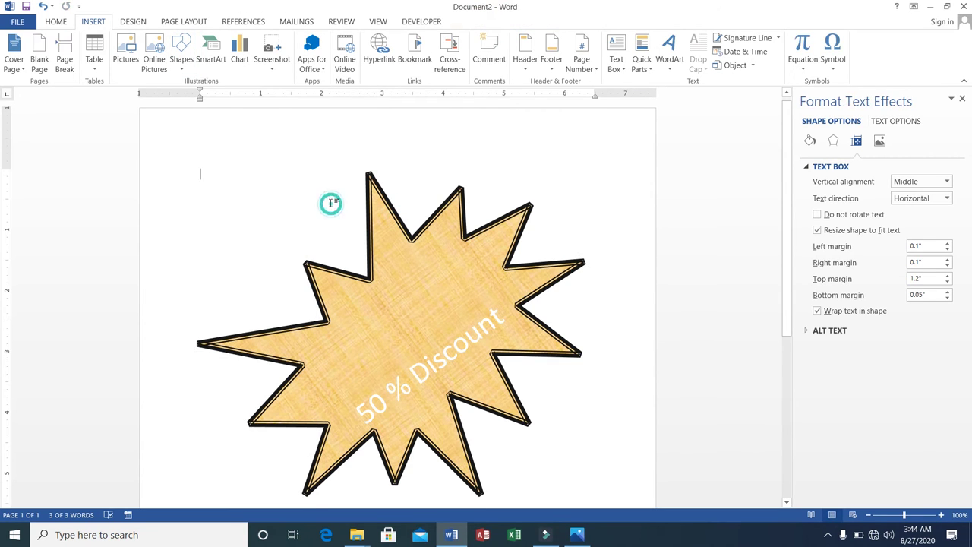
pyautogui.click(370, 226)
pyautogui.press('Delete')
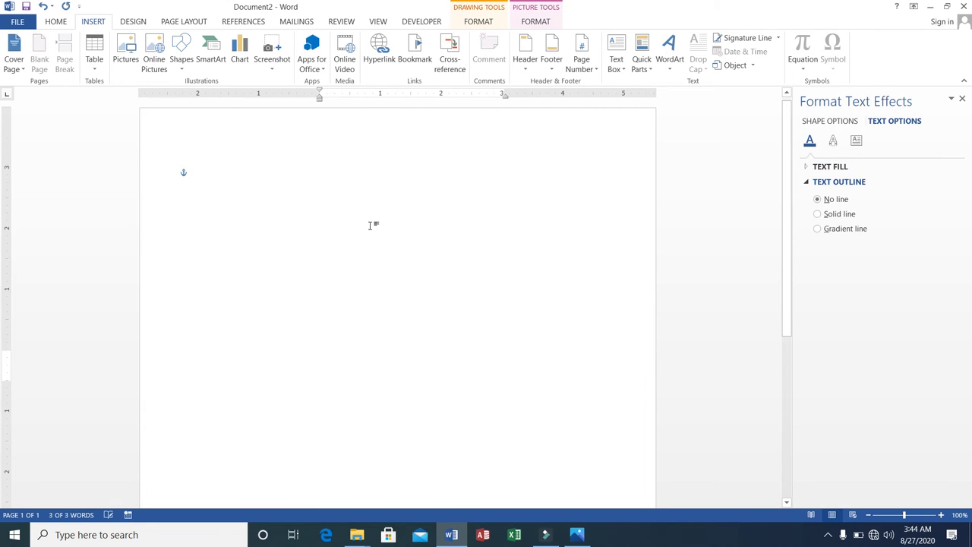
# Step: Draw a large blue crescent moon from Basic Shapes on the page
pyautogui.click(182, 68)
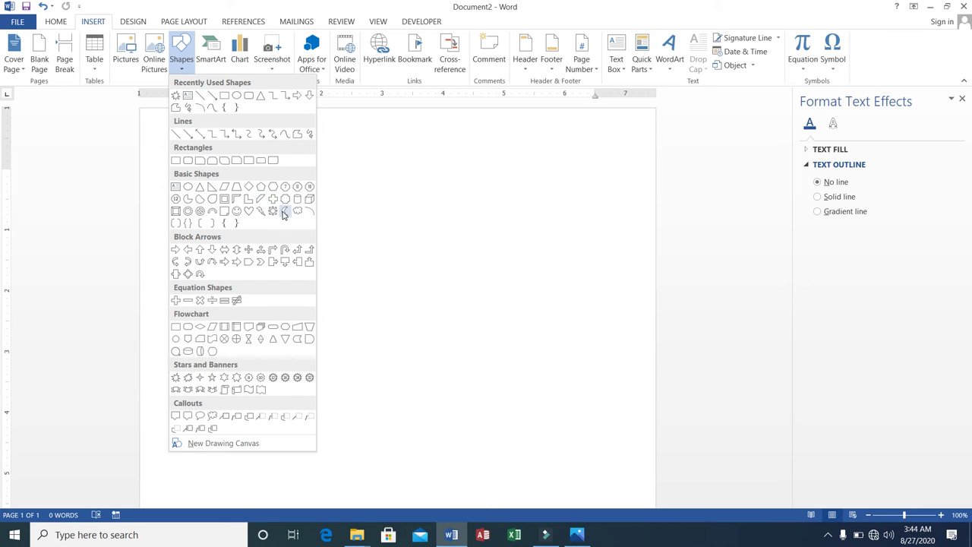
pyautogui.click(284, 213)
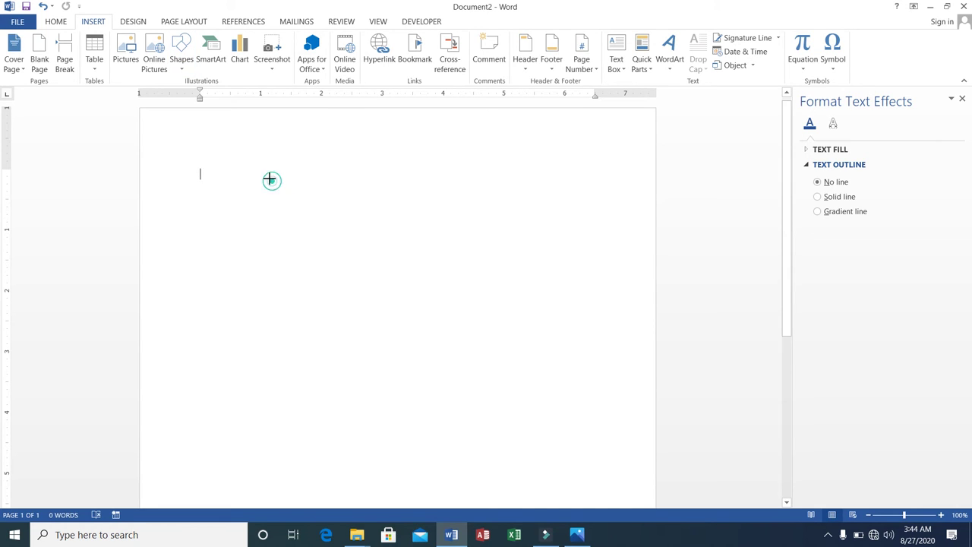
pyautogui.moveTo(272, 180)
pyautogui.mouseDown()
pyautogui.moveTo(380, 251)
pyautogui.moveTo(502, 468)
pyautogui.mouseUp()
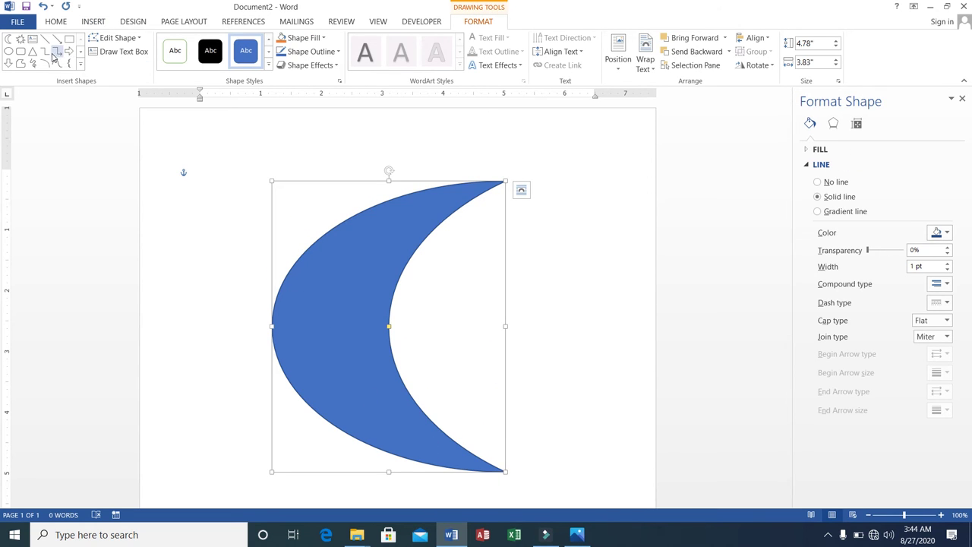
# Step: Draw a small five-point star, about 0.83" × 0.78", inside the moon's curve
pyautogui.click(92, 21)
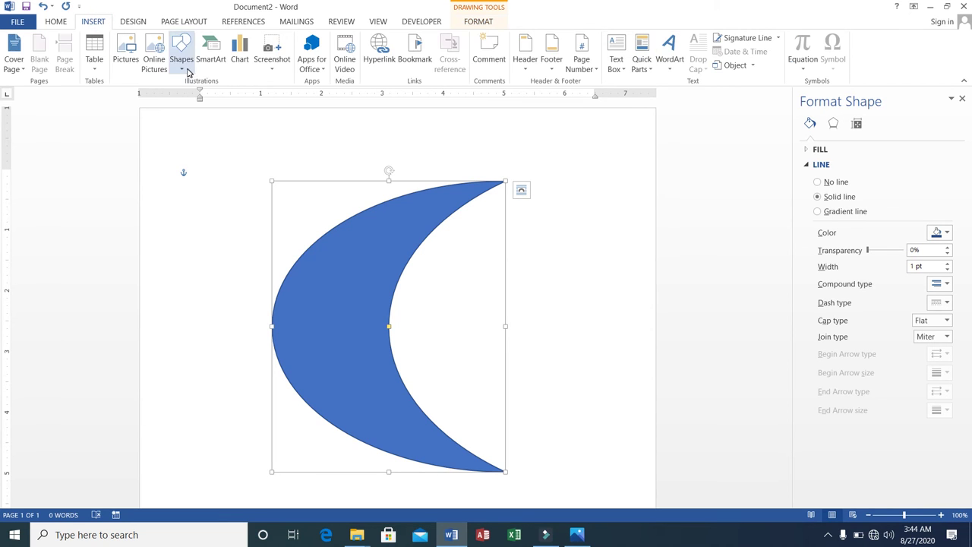
pyautogui.click(183, 70)
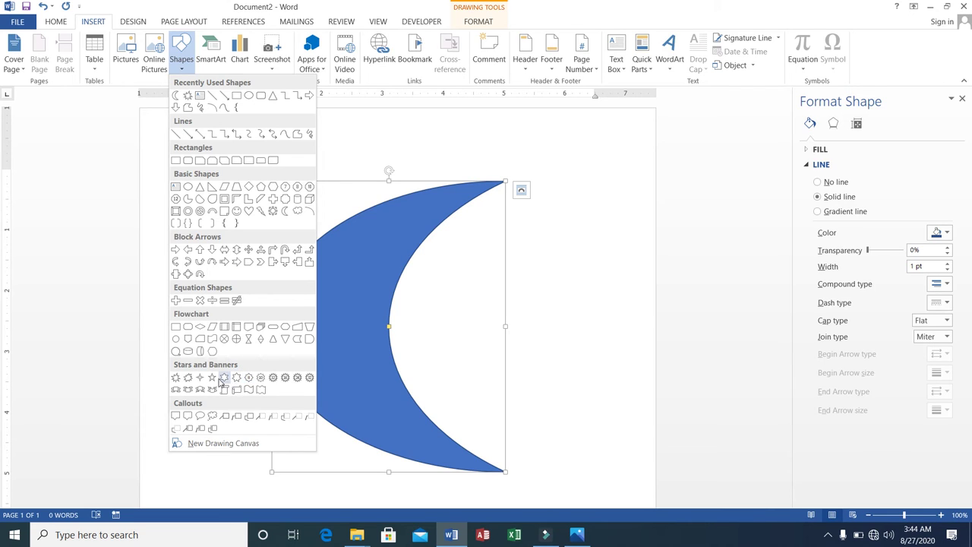
pyautogui.click(222, 379)
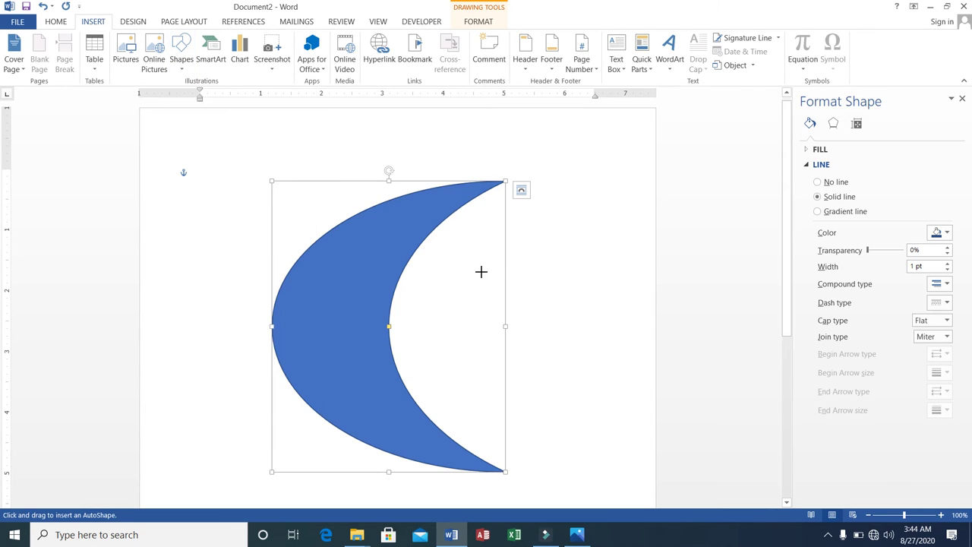
pyautogui.moveTo(442, 281); pyautogui.dragTo(493, 333)
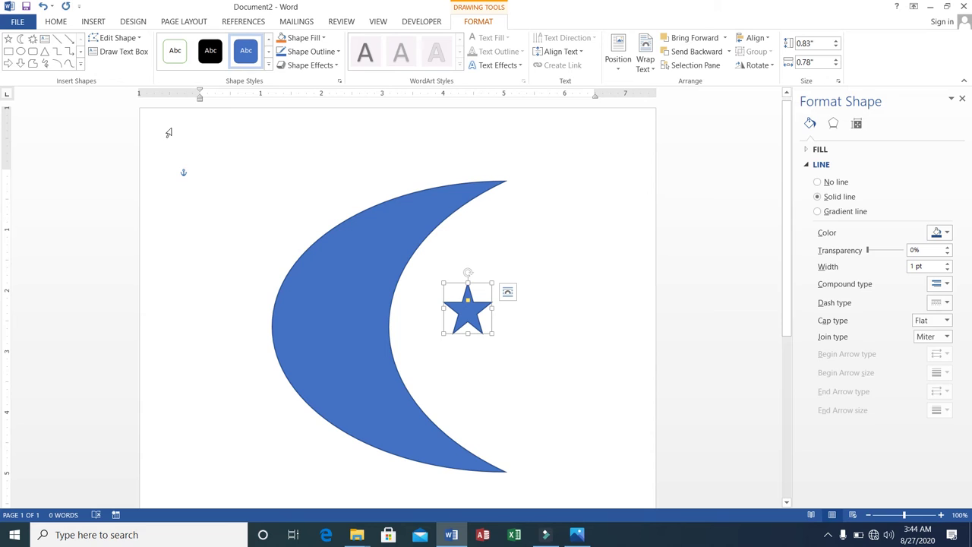
# Step: Fill both the moon and the star with gold
pyautogui.click(309, 243)
pyautogui.click(332, 273)
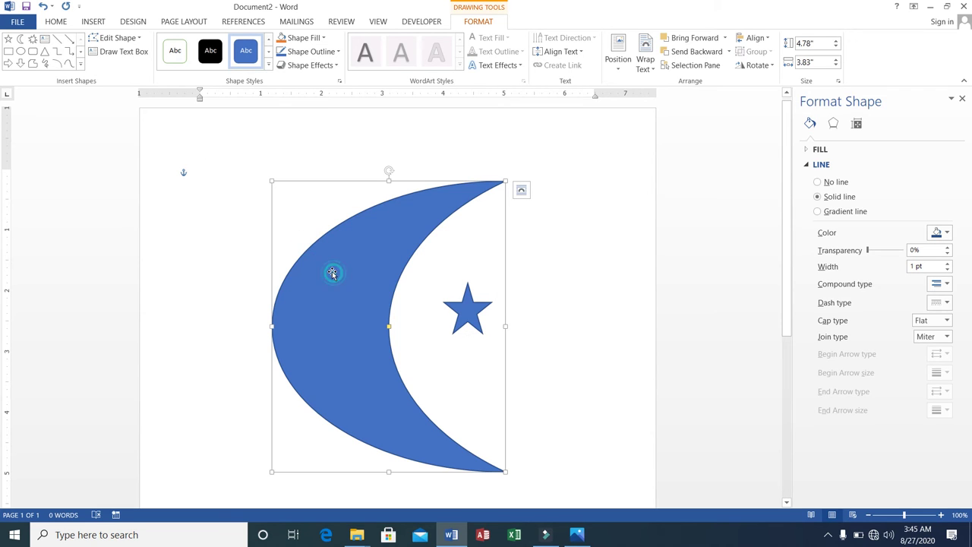
pyautogui.click(300, 38)
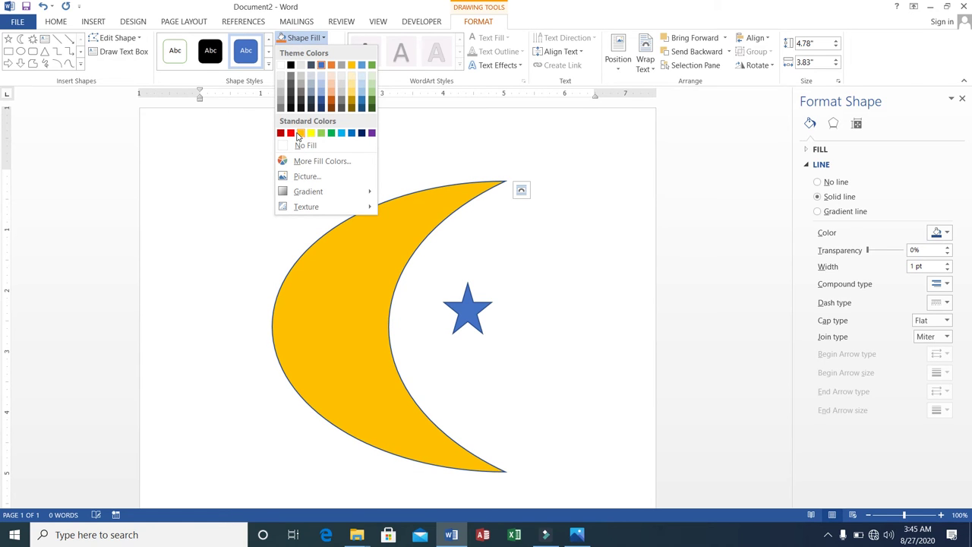
pyautogui.click(301, 134)
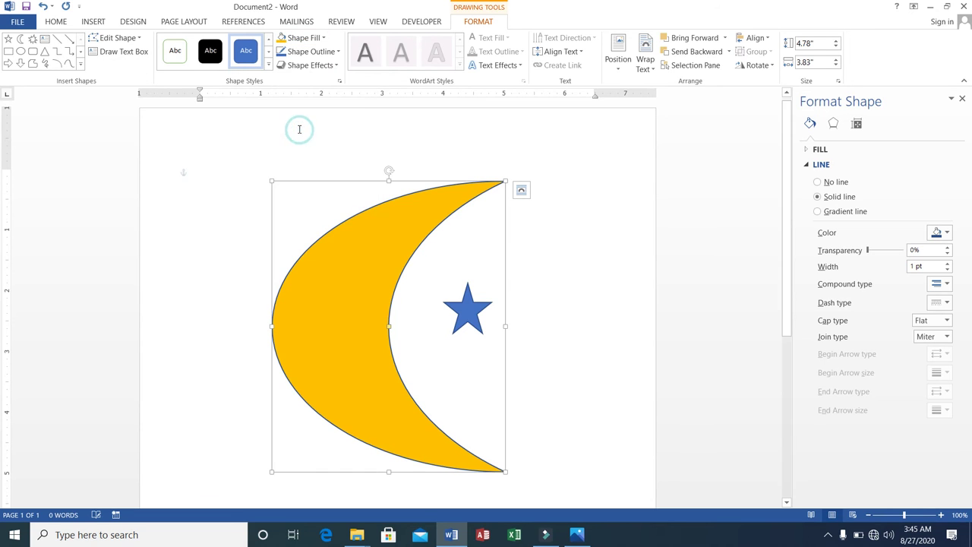
pyautogui.click(472, 318)
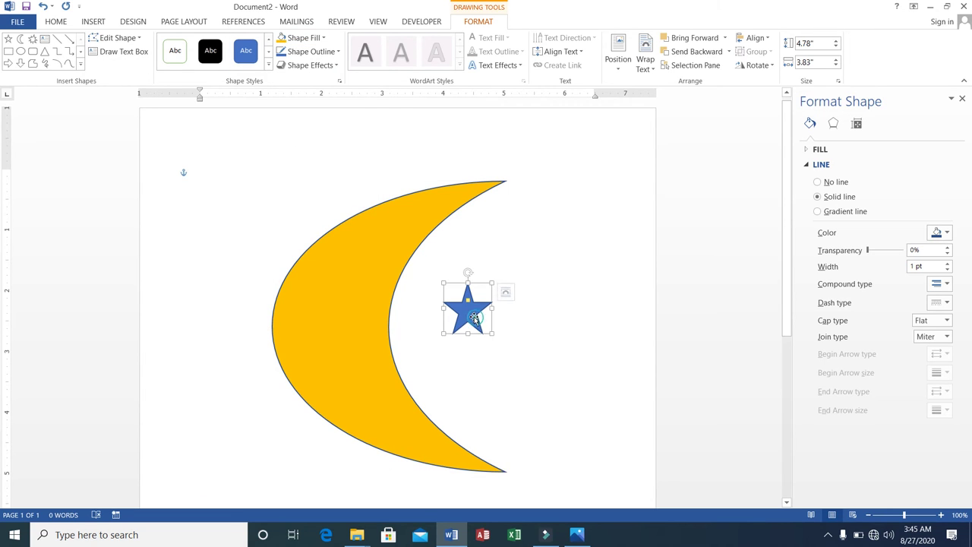
pyautogui.click(285, 38)
# Step: Reselect the star for formatting after briefly reopening the Shapes gallery
pyautogui.scroll(2, 281, 38)
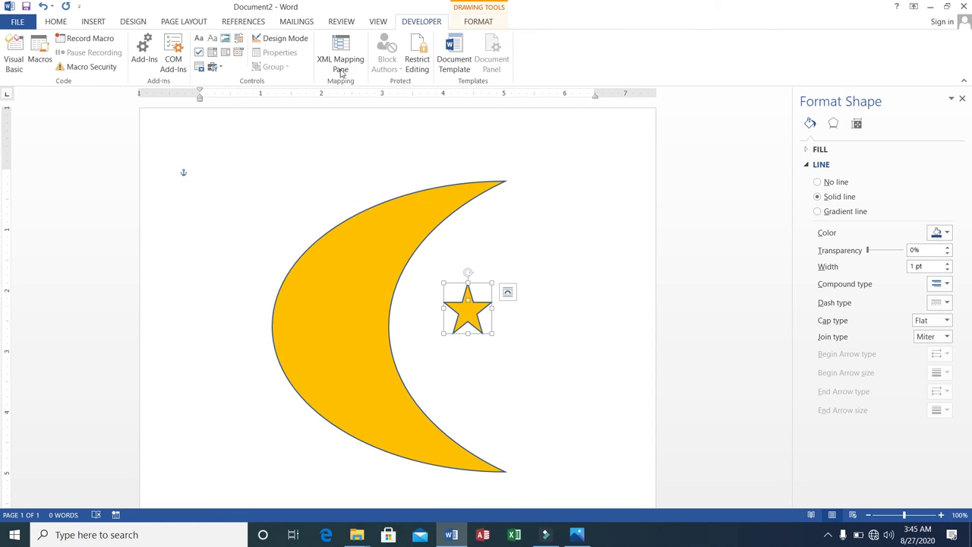
pyautogui.click(93, 23)
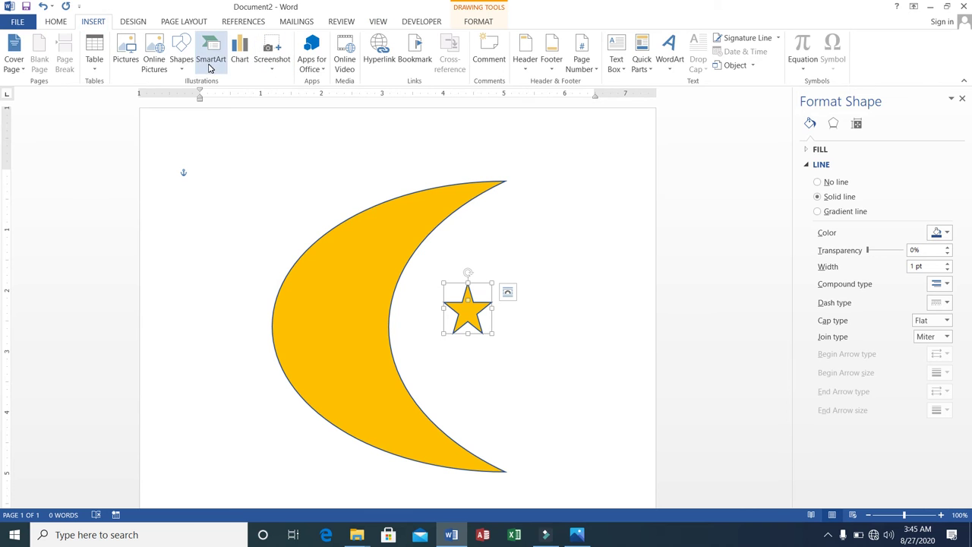
pyautogui.click(181, 61)
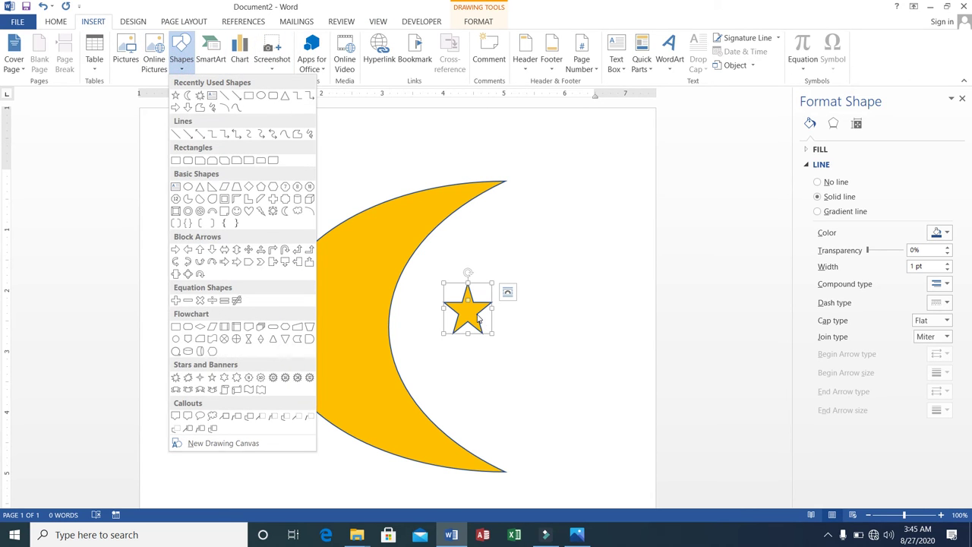
pyautogui.click(483, 325)
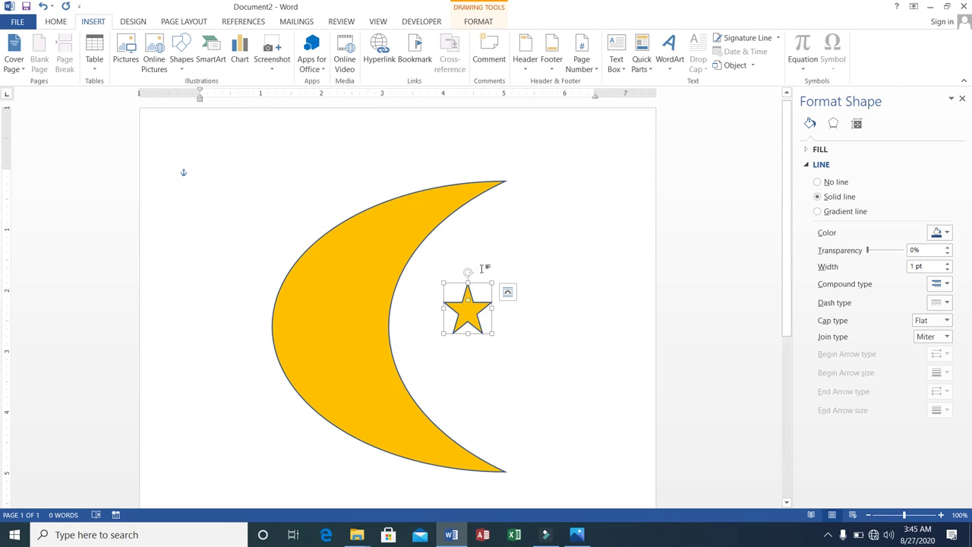
pyautogui.click(464, 302)
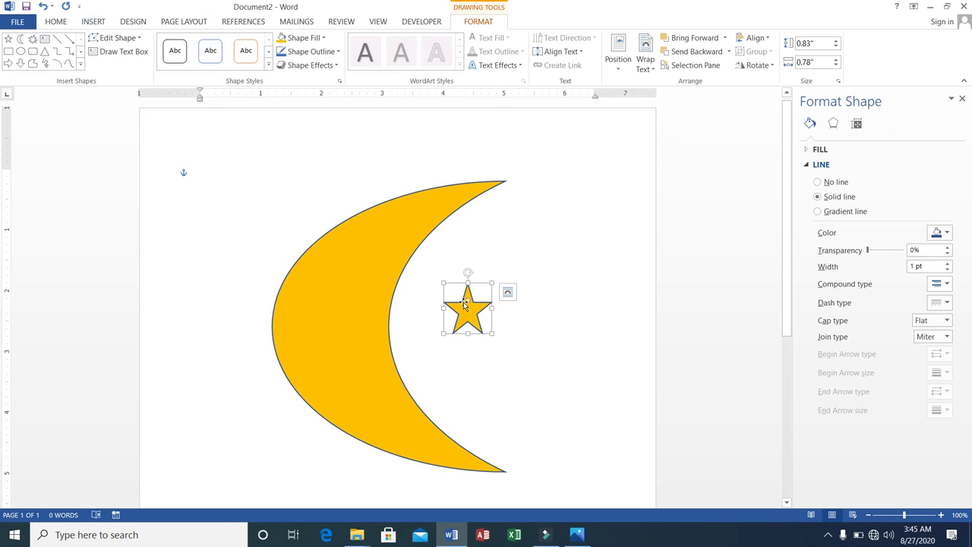
# Step: Give the star a centre inner shadow and a purple outline
pyautogui.click(338, 68)
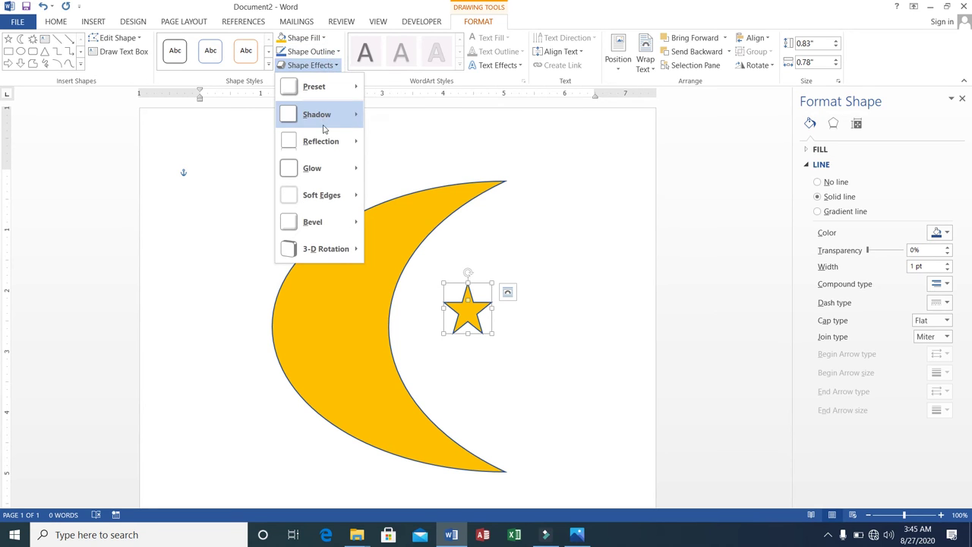
pyautogui.moveTo(325, 127)
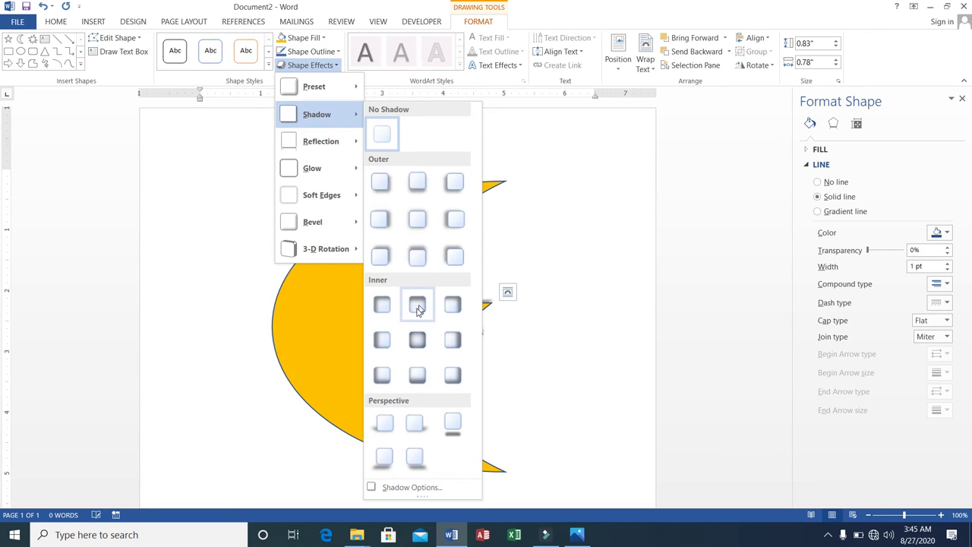
pyautogui.click(418, 339)
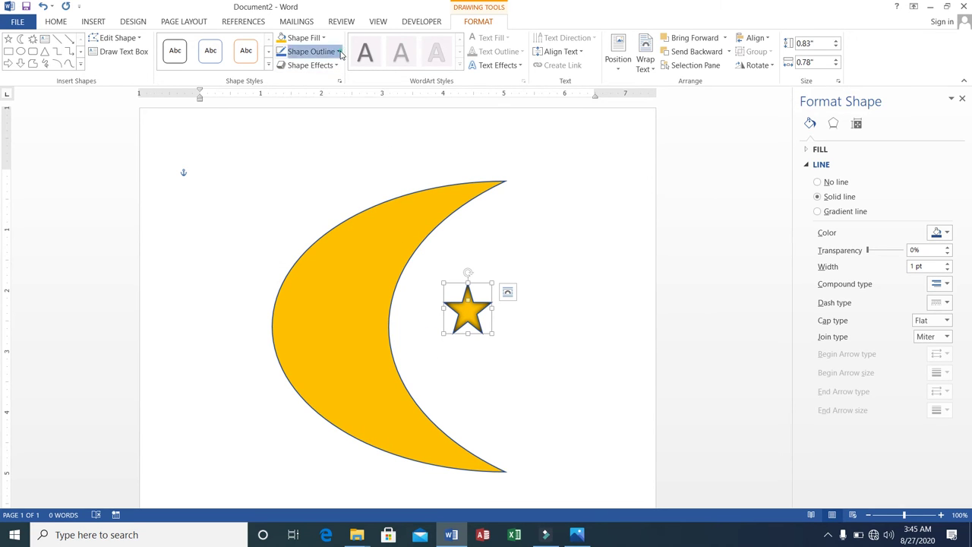
pyautogui.click(339, 52)
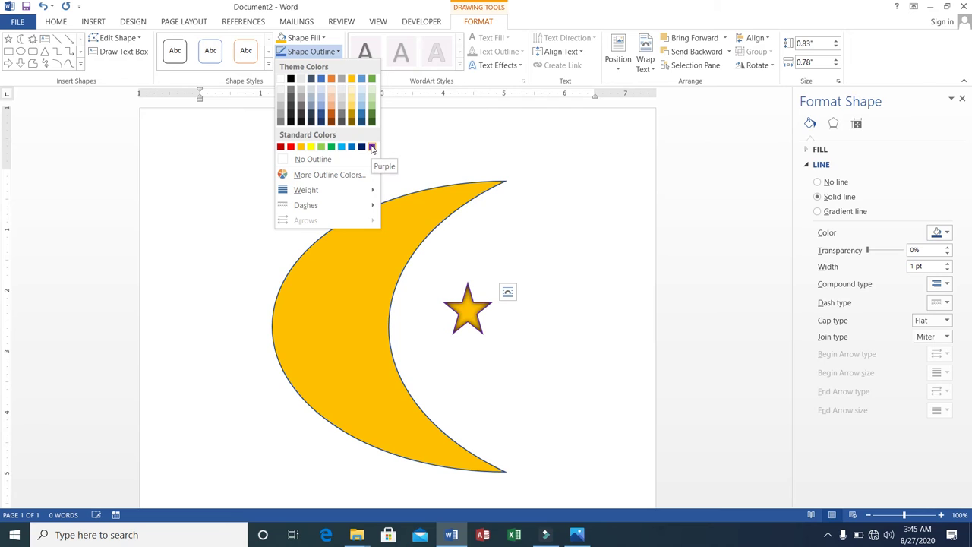
pyautogui.click(372, 147)
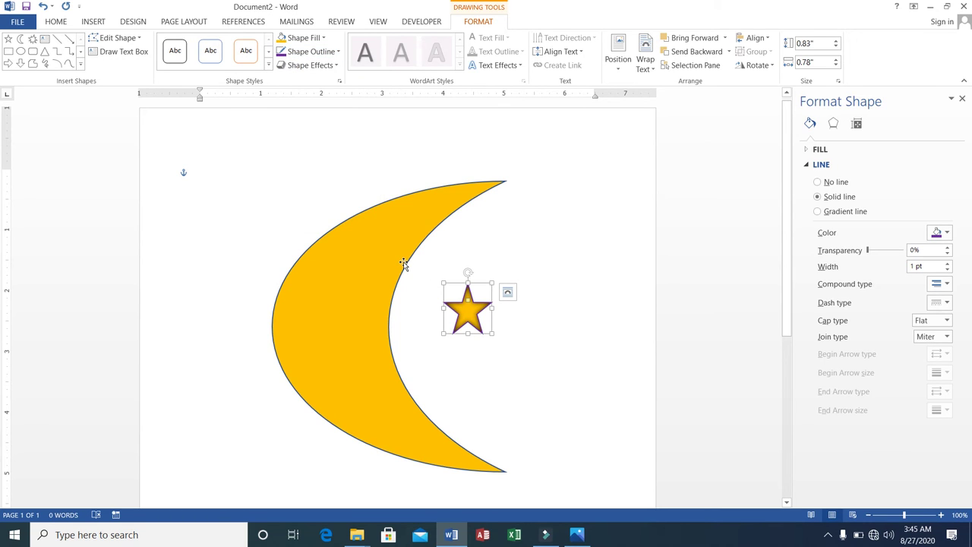
pyautogui.click(404, 263)
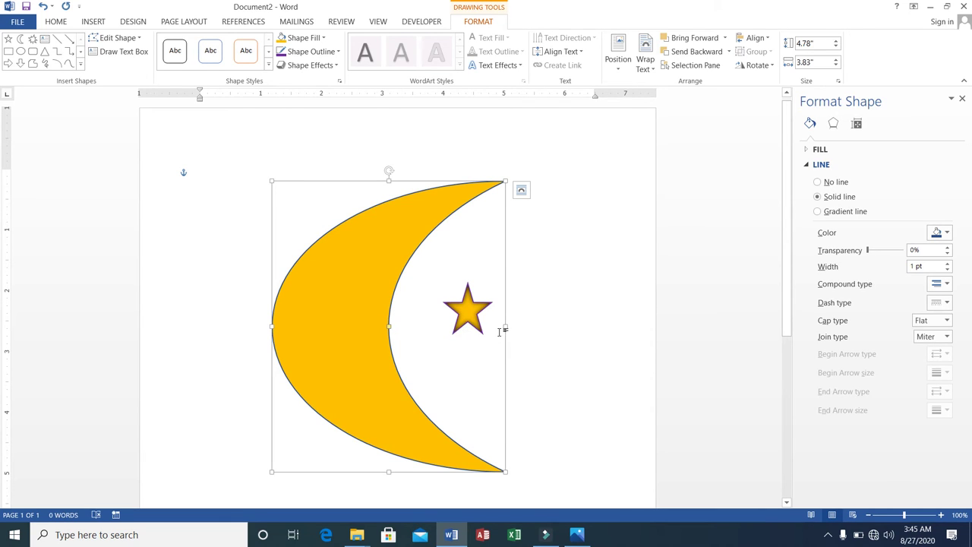
# Step: Narrow the moon from its right edge and tuck the star into its hollow
pyautogui.moveTo(505, 325); pyautogui.dragTo(417, 320)
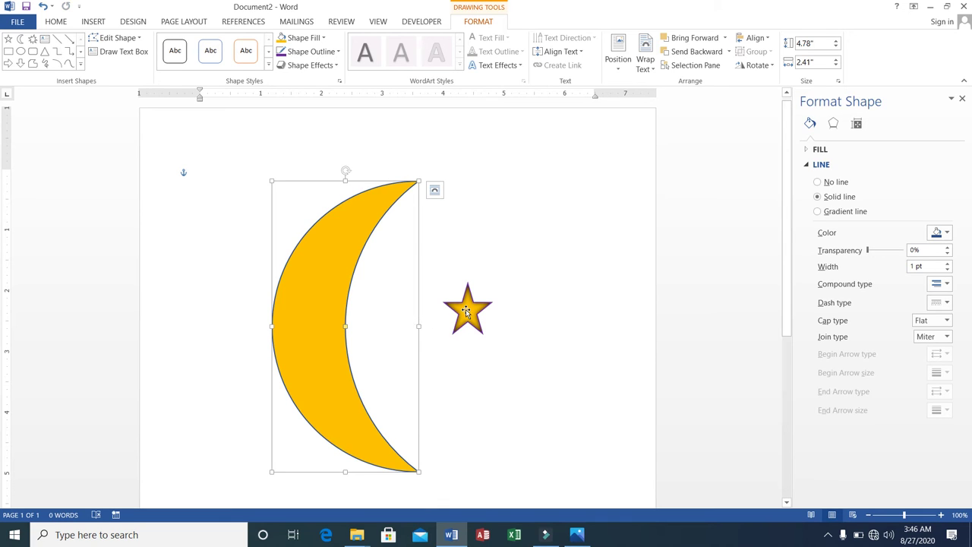
pyautogui.click(466, 309)
pyautogui.moveTo(465, 309); pyautogui.dragTo(392, 319)
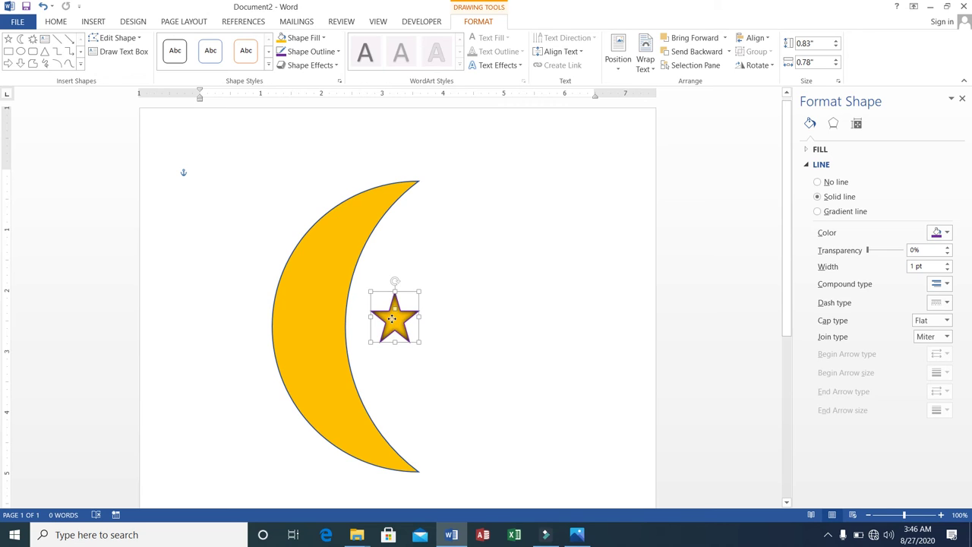
pyautogui.click(587, 358)
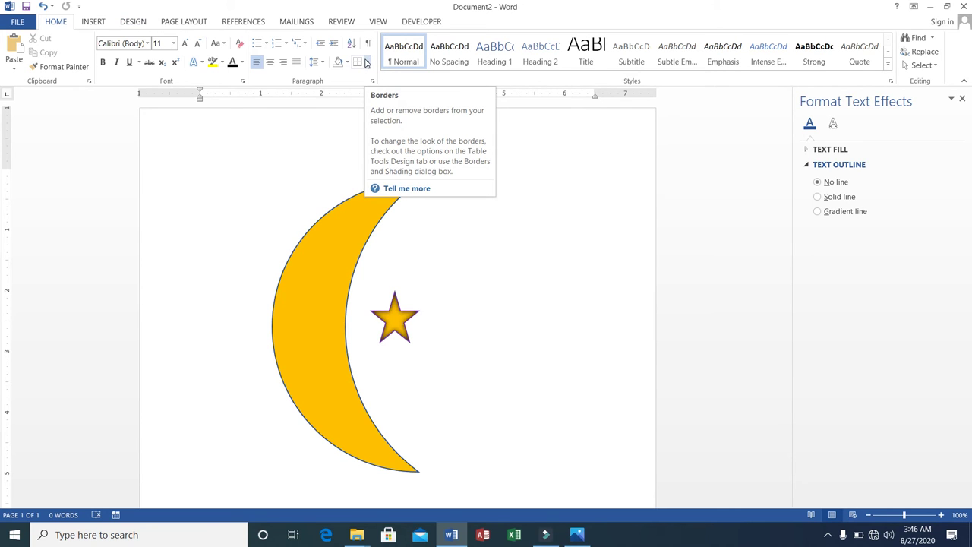
# Step: Add a border around the empty paragraph and make the box two lines taller
pyautogui.click(367, 63)
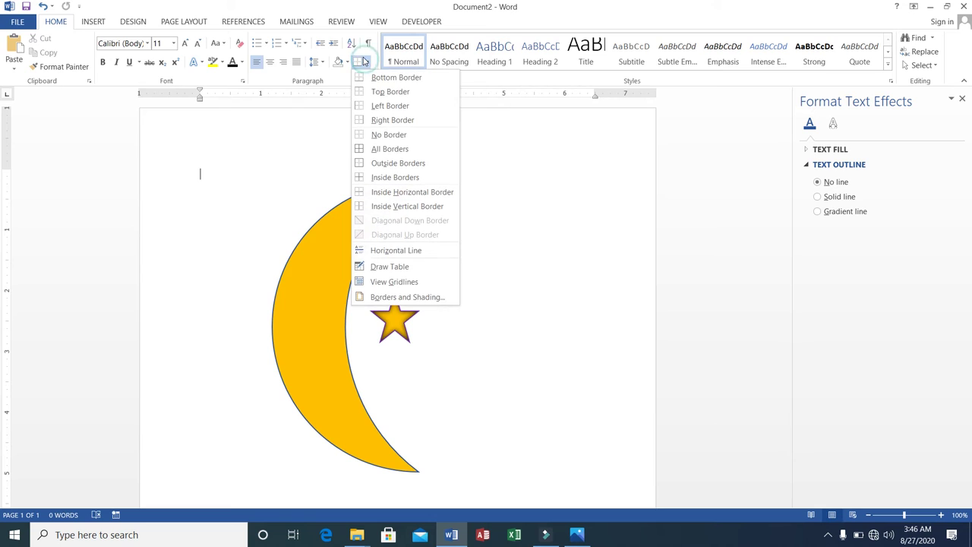
pyautogui.click(380, 163)
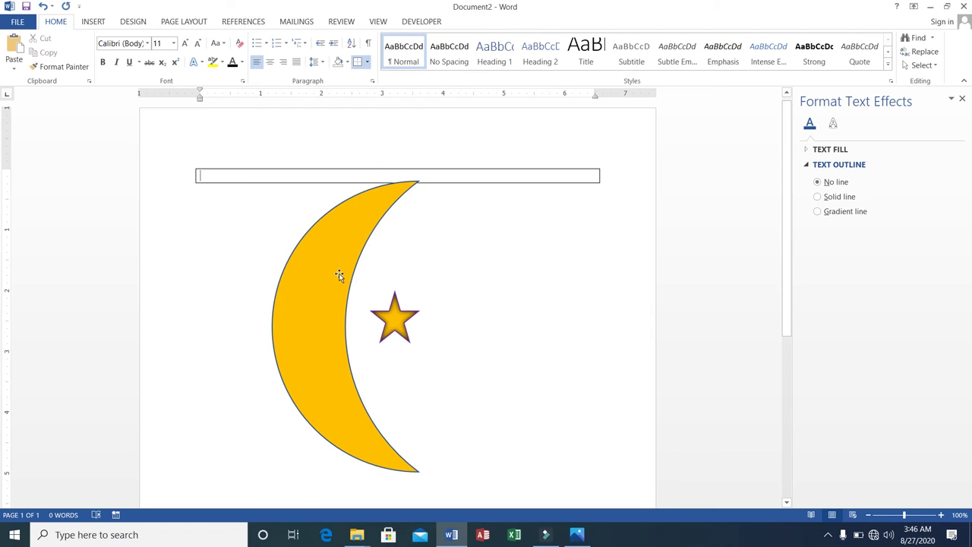
pyautogui.moveTo(339, 274); pyautogui.dragTo(316, 193)
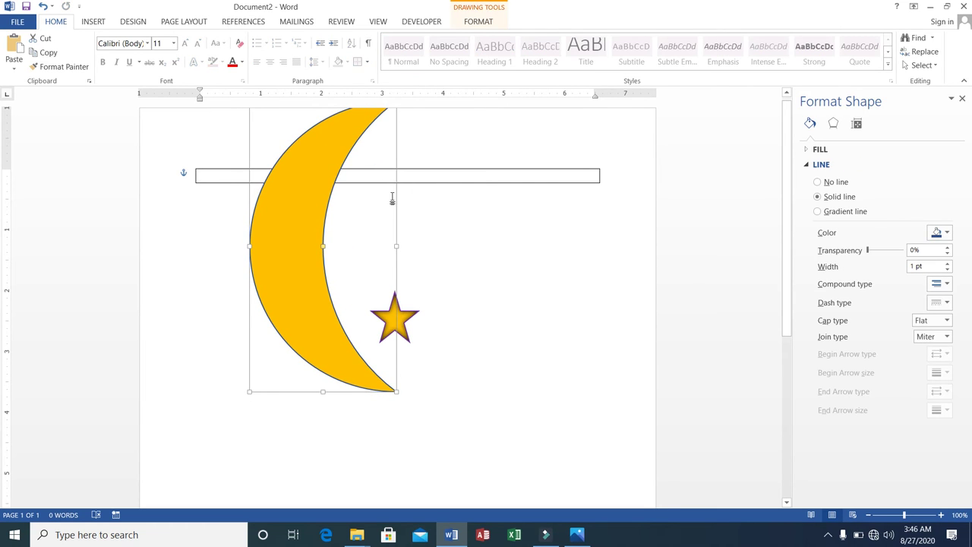
pyautogui.click(474, 174)
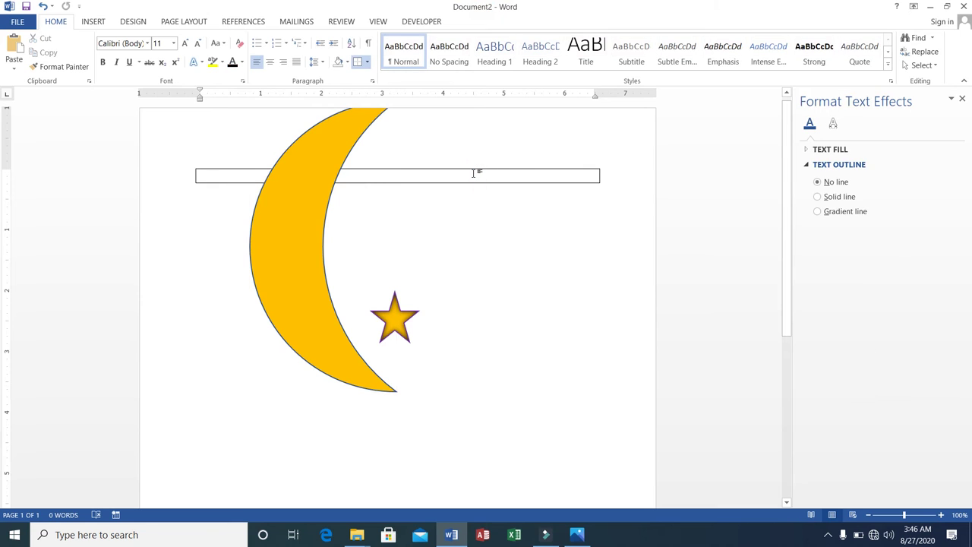
pyautogui.press('Return')
pyautogui.press('Return')
pyautogui.press('Return')
pyautogui.press('Return')
pyautogui.press('Return')
pyautogui.press('Return')
pyautogui.press('Return')
pyautogui.press('Return')
pyautogui.press('Return')
pyautogui.press('Return')
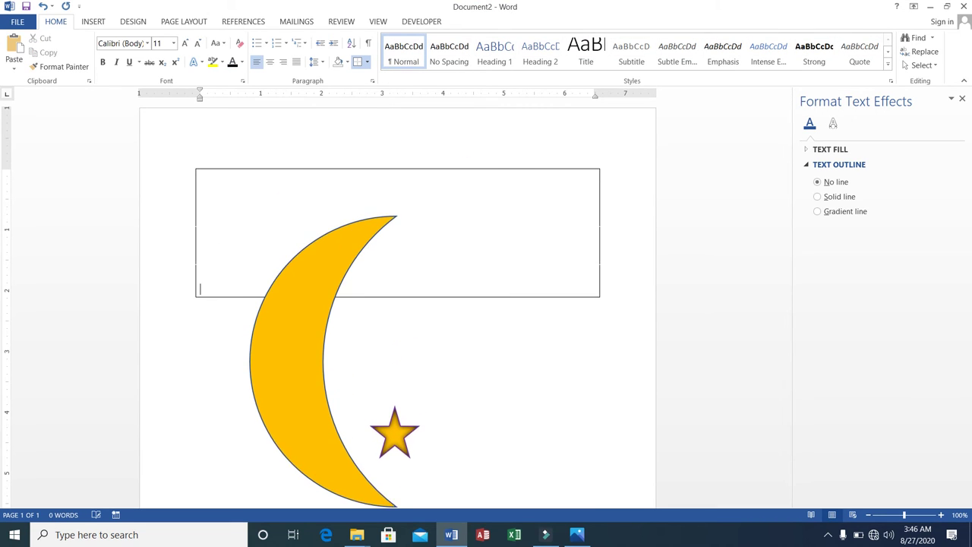
pyautogui.press('Return')
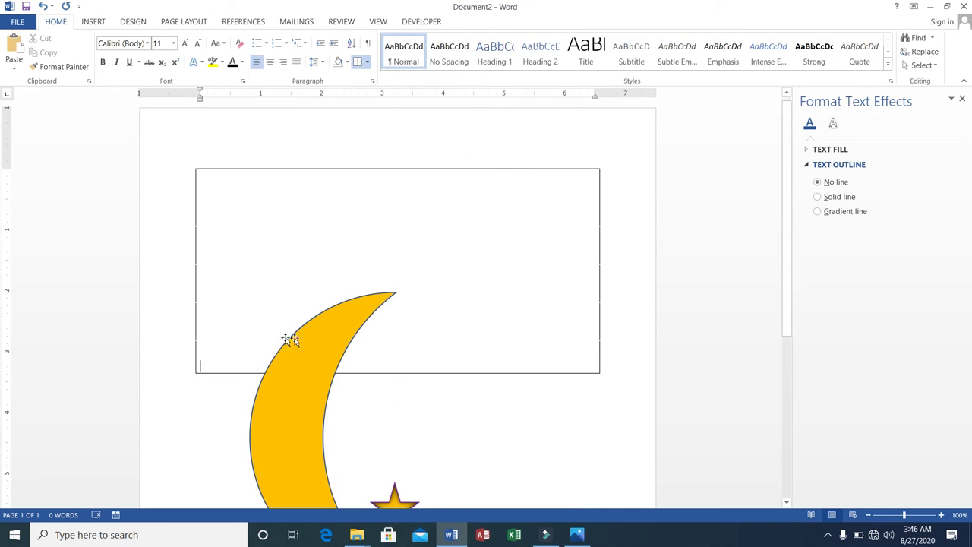
# Step: Shrink the moon into the bordered box and move the star up beside it
pyautogui.click(304, 330)
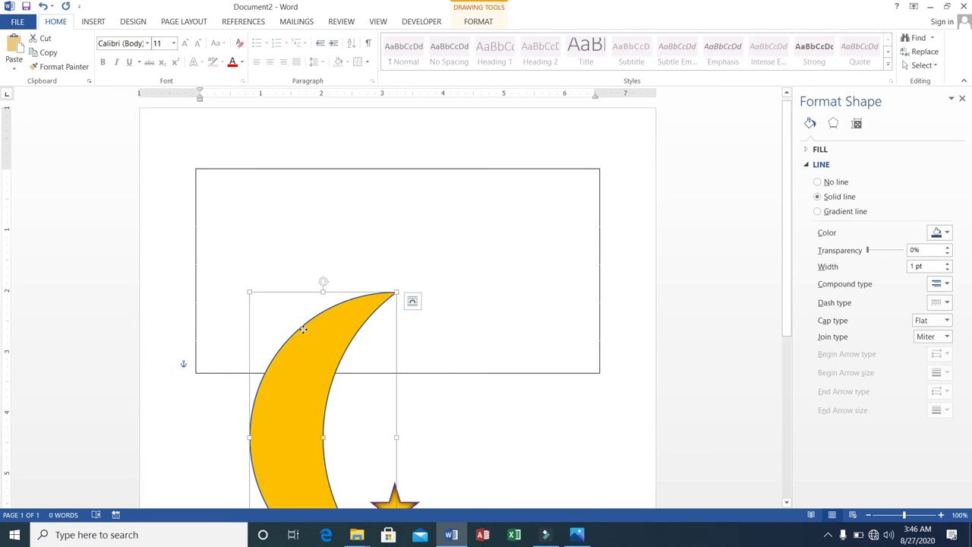
pyautogui.moveTo(303, 329); pyautogui.dragTo(272, 190)
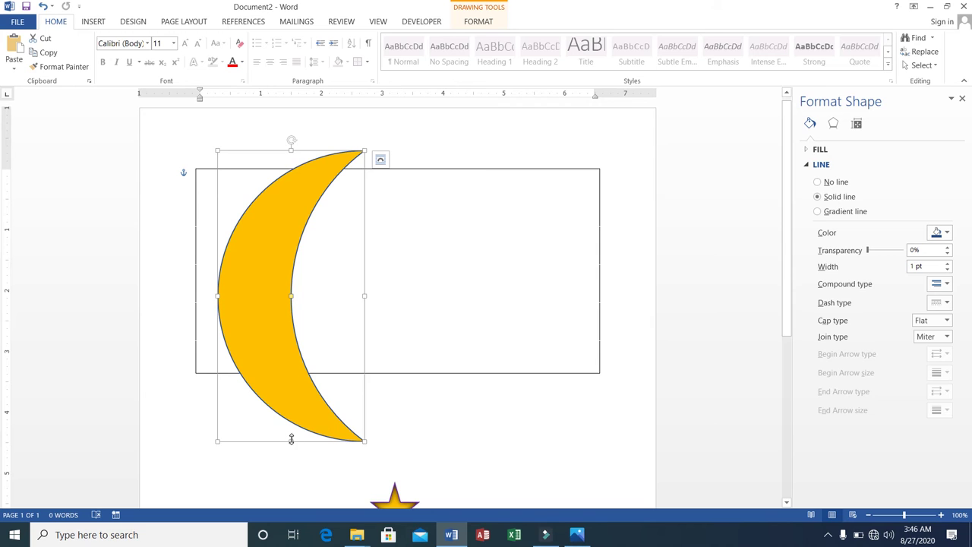
pyautogui.moveTo(291, 439); pyautogui.dragTo(284, 329)
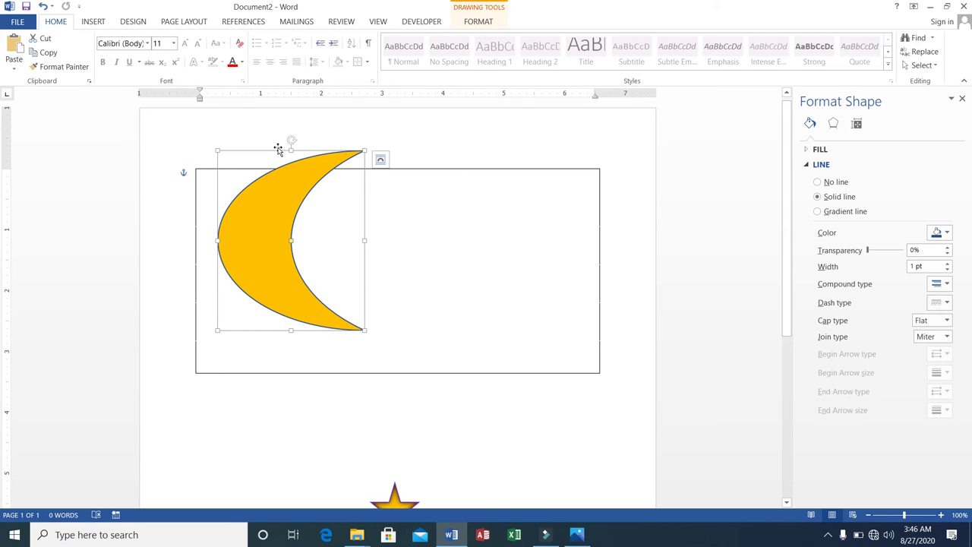
pyautogui.moveTo(278, 149); pyautogui.dragTo(281, 183)
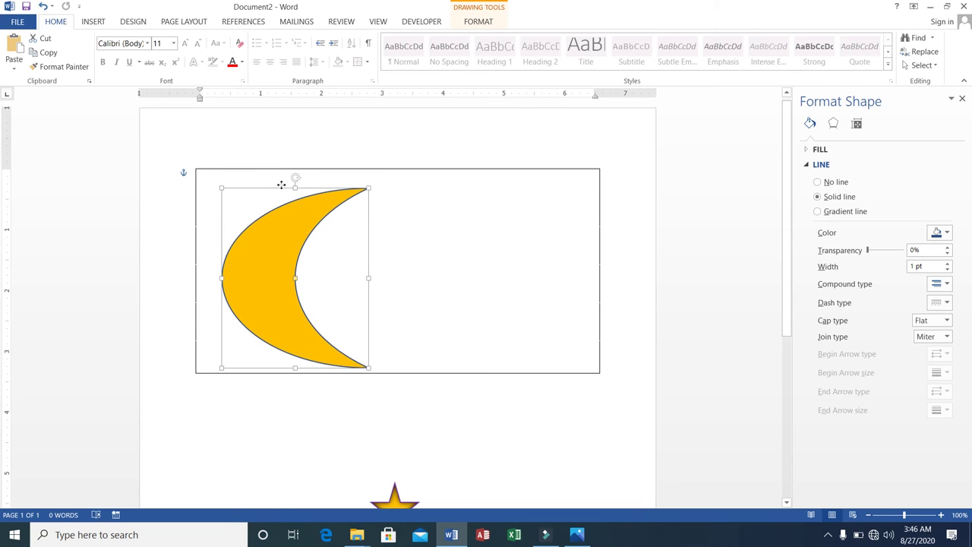
pyautogui.click(394, 494)
pyautogui.moveTo(393, 494); pyautogui.dragTo(346, 246)
pyautogui.click(431, 244)
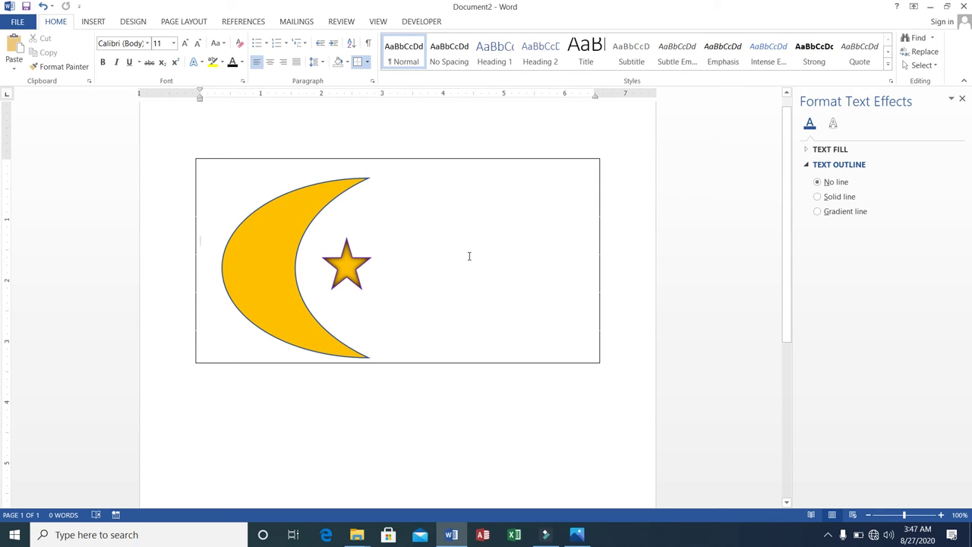
# Step: Draw a vertical flagpole line down from the box's bottom-left corner
pyautogui.click(94, 22)
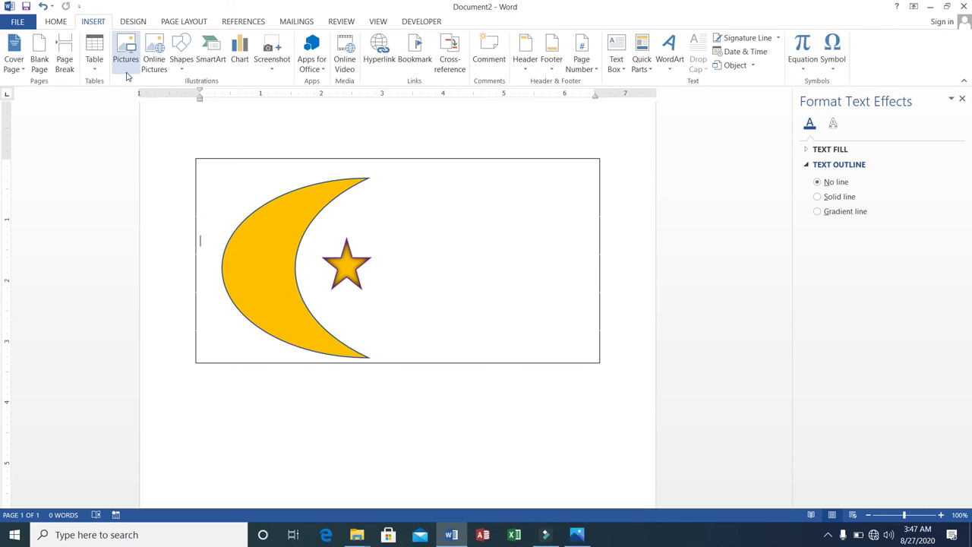
pyautogui.click(183, 72)
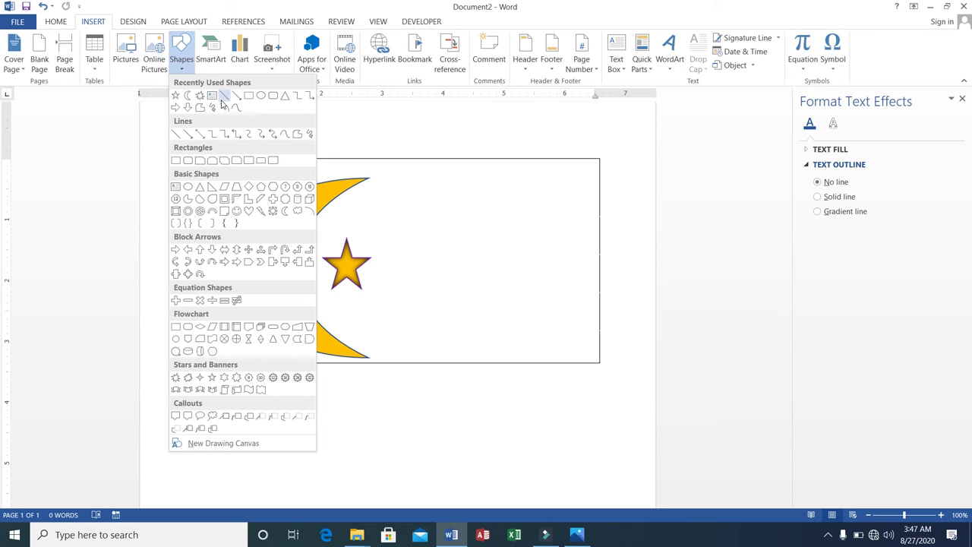
pyautogui.click(223, 106)
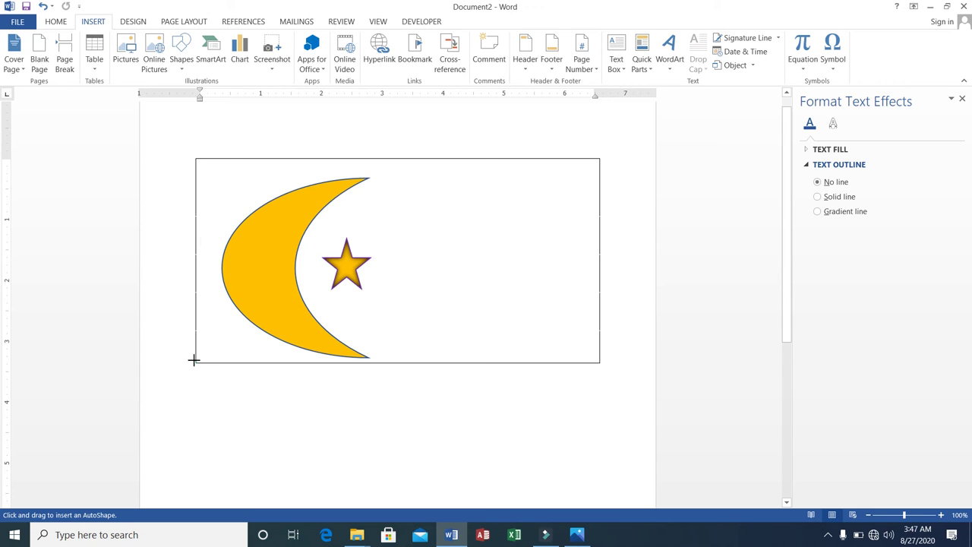
pyautogui.moveTo(193, 360)
pyautogui.mouseDown()
pyautogui.moveTo(204, 449)
pyautogui.moveTo(193, 462)
pyautogui.moveTo(195, 491)
pyautogui.moveTo(194, 422)
pyautogui.mouseUp()
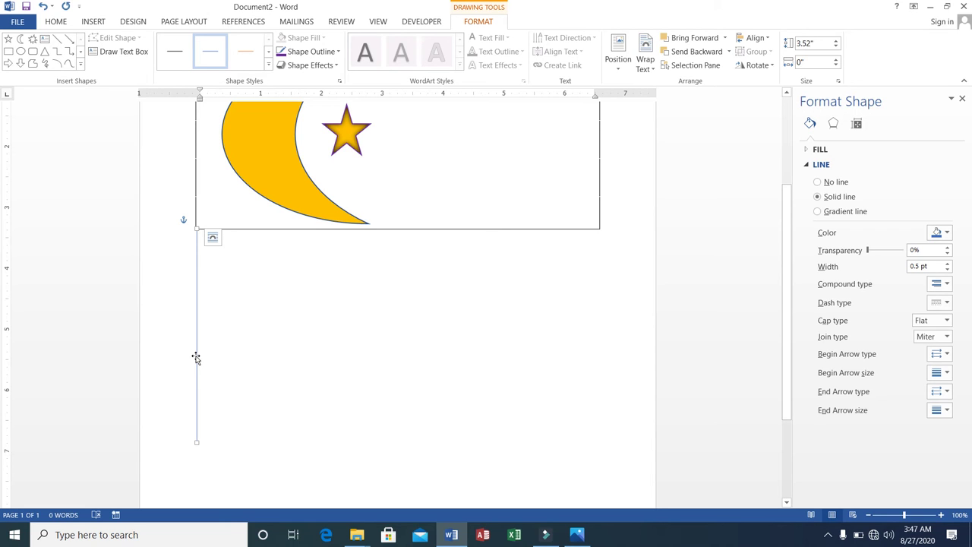
# Step: Give the vertical flagpole line a 4½ pt blue outline weight
pyautogui.rightClick(196, 358)
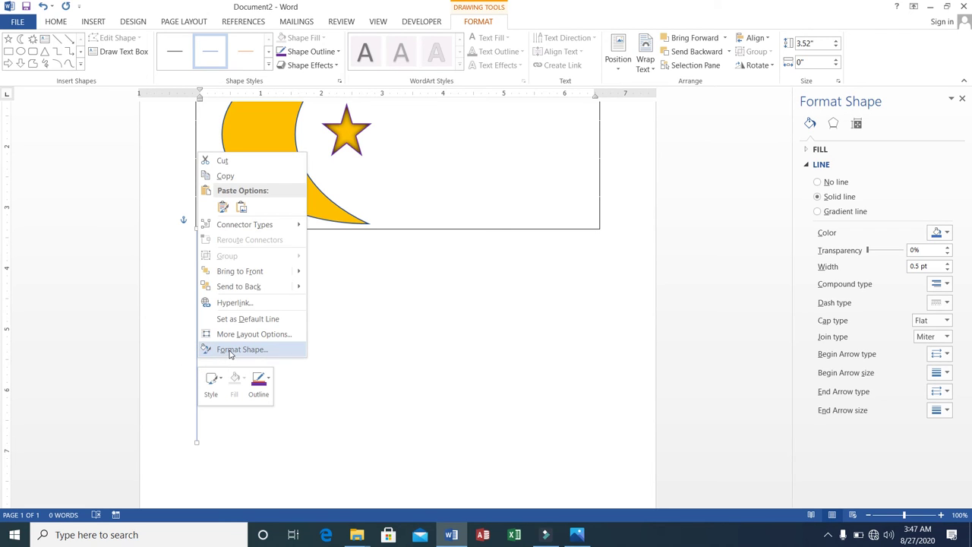
pyautogui.click(230, 351)
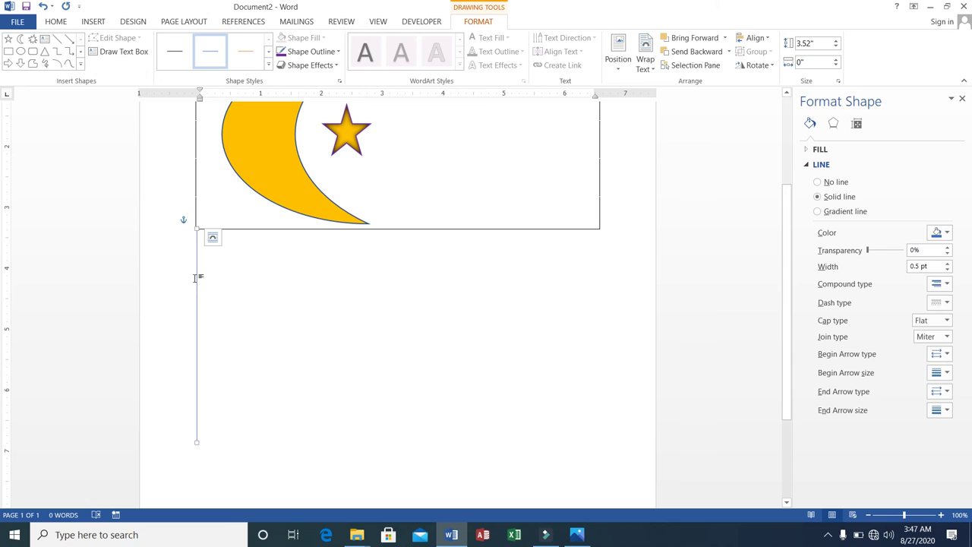
pyautogui.click(195, 278)
pyautogui.click(195, 277)
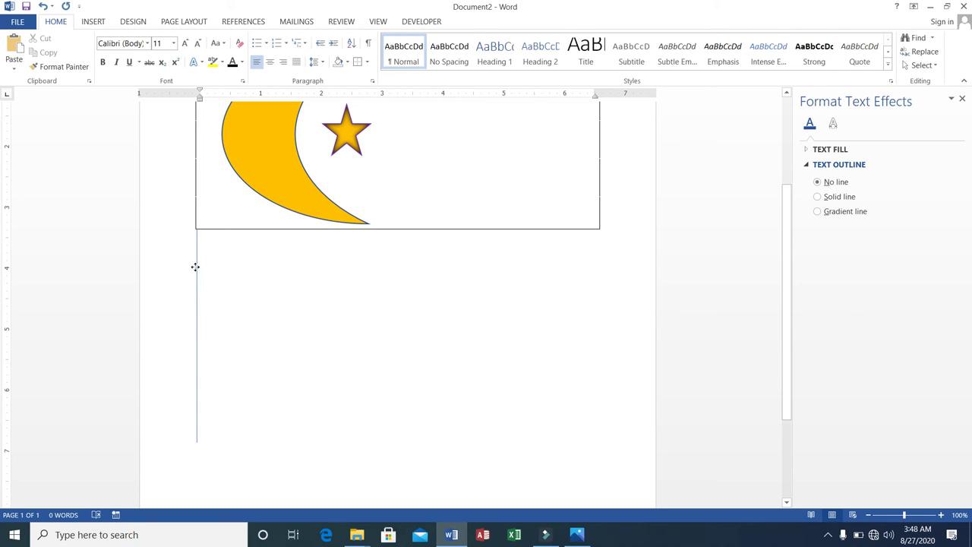
pyautogui.click(195, 267)
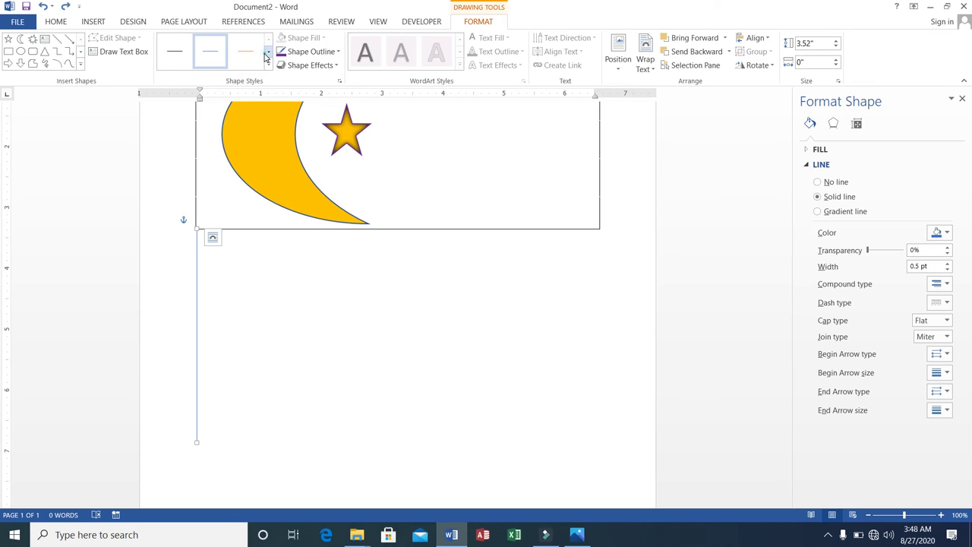
pyautogui.click(267, 53)
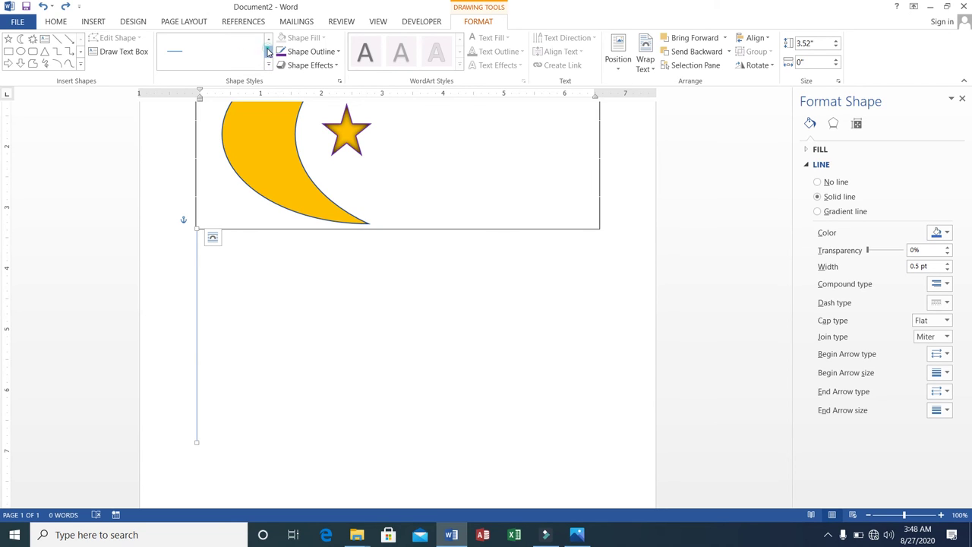
pyautogui.click(267, 52)
pyautogui.click(339, 52)
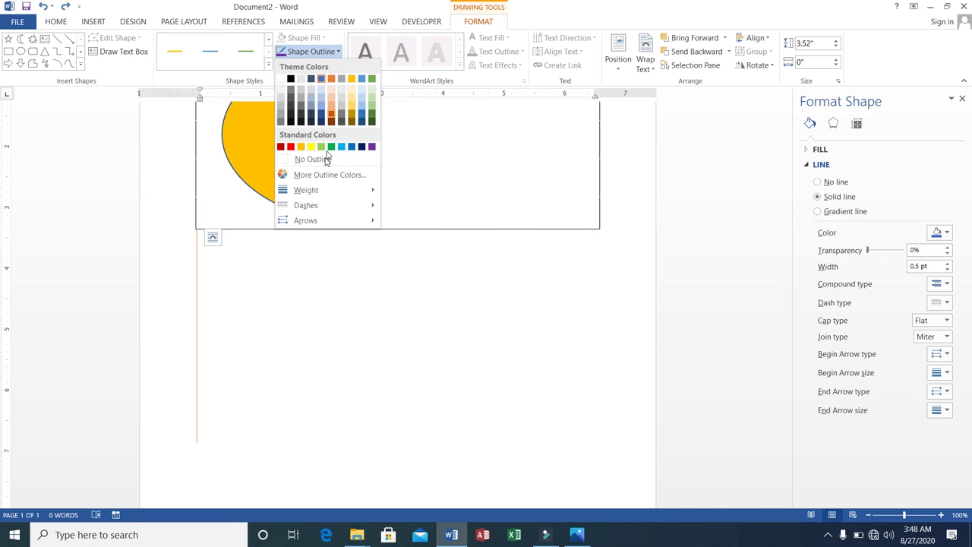
pyautogui.moveTo(332, 194)
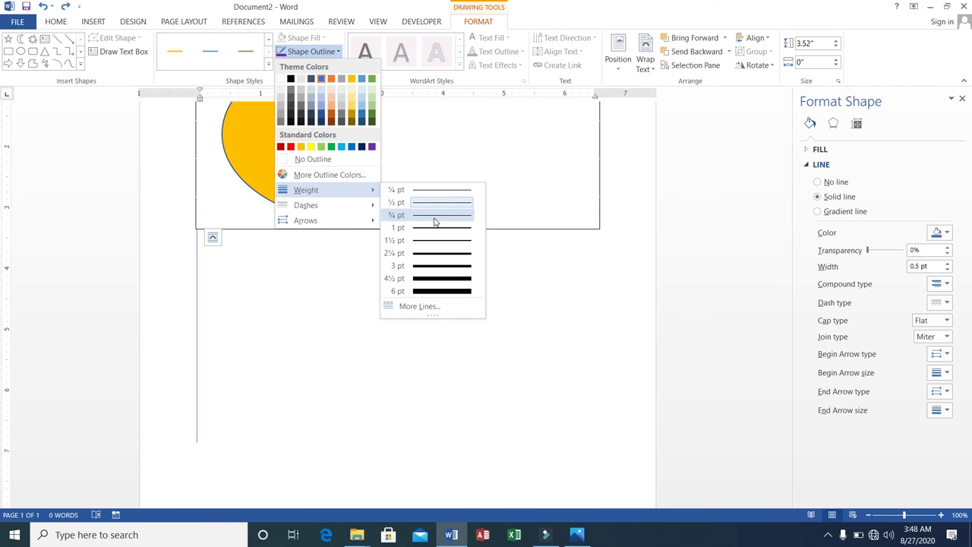
pyautogui.click(441, 279)
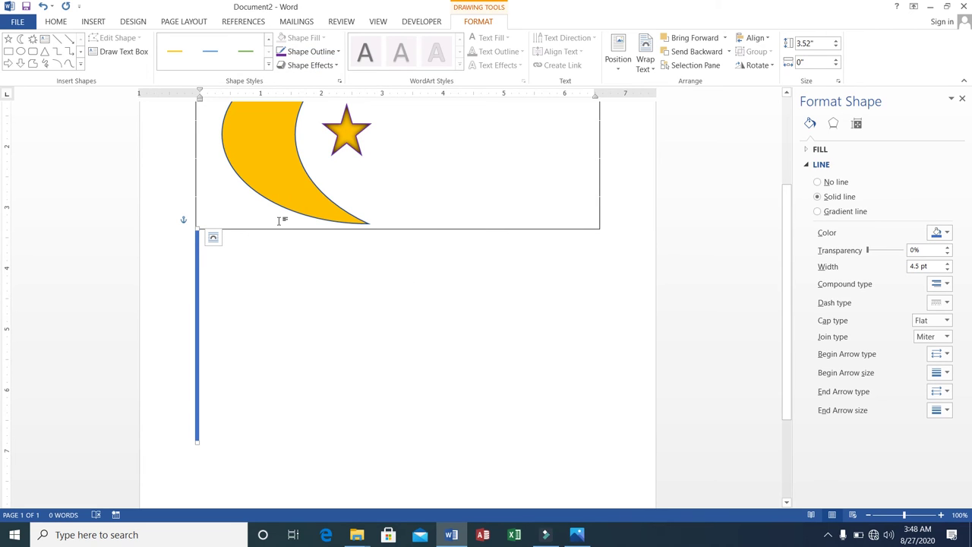
pyautogui.scroll(1, 279, 221)
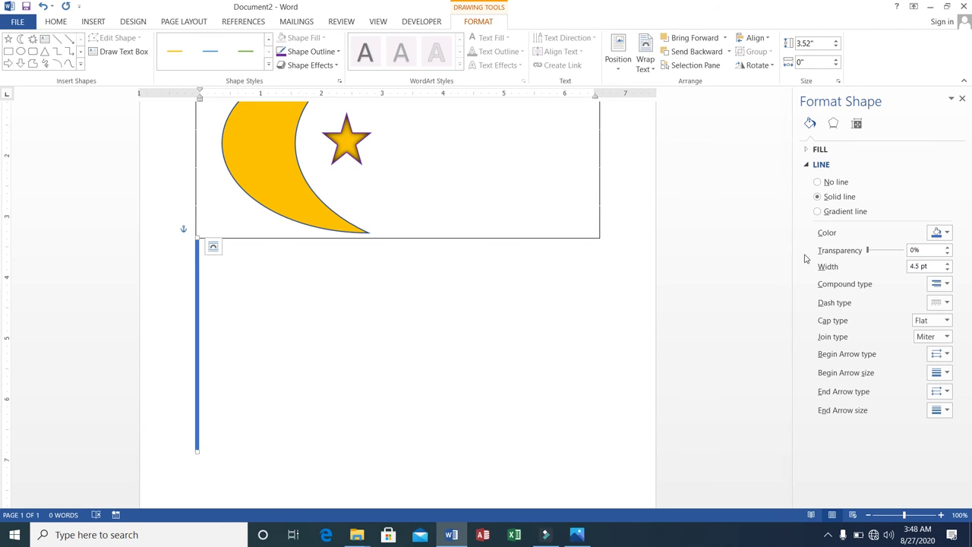
pyautogui.moveTo(785, 233); pyautogui.dragTo(786, 145)
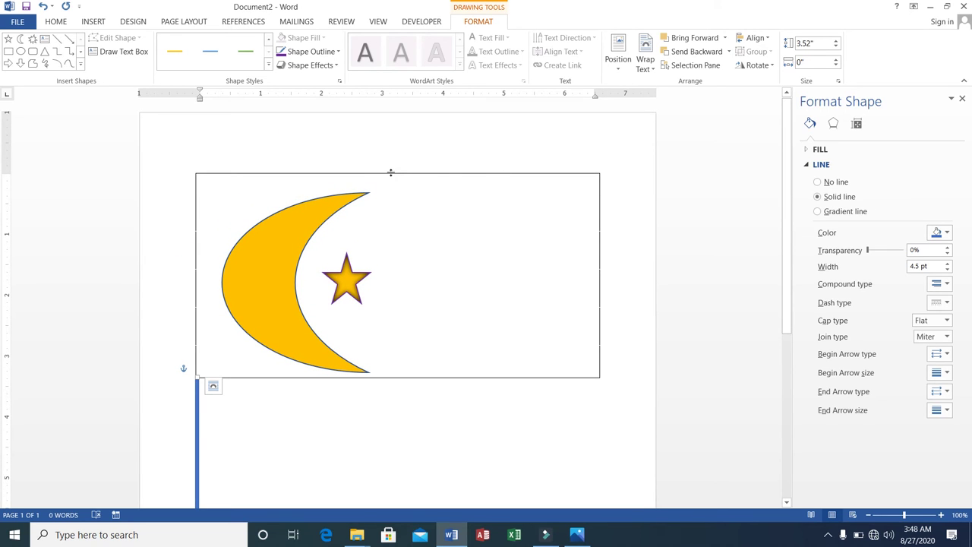
pyautogui.click(390, 174)
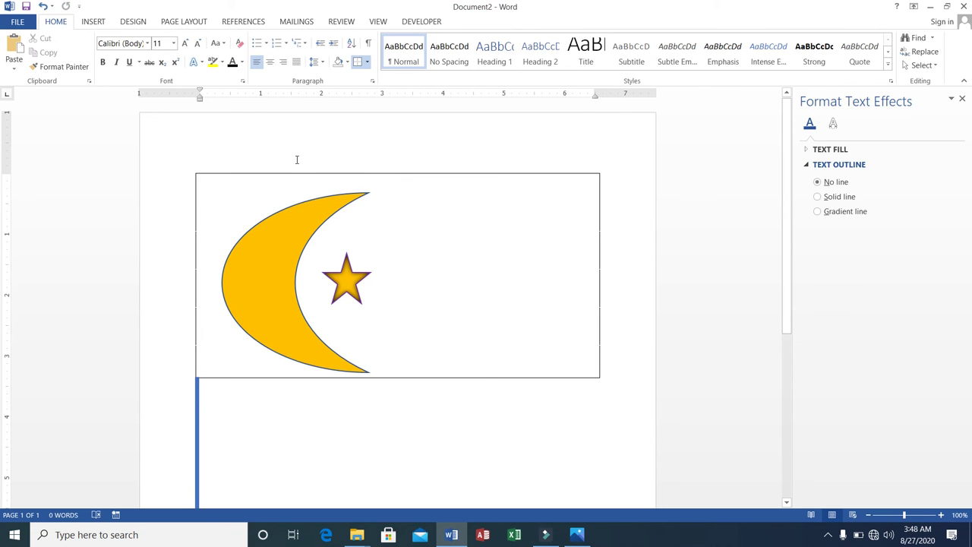
# Step: Select all and delete the moon-and-star flag and its pole, leaving an empty page
pyautogui.hotkey('ctrl', 'a')
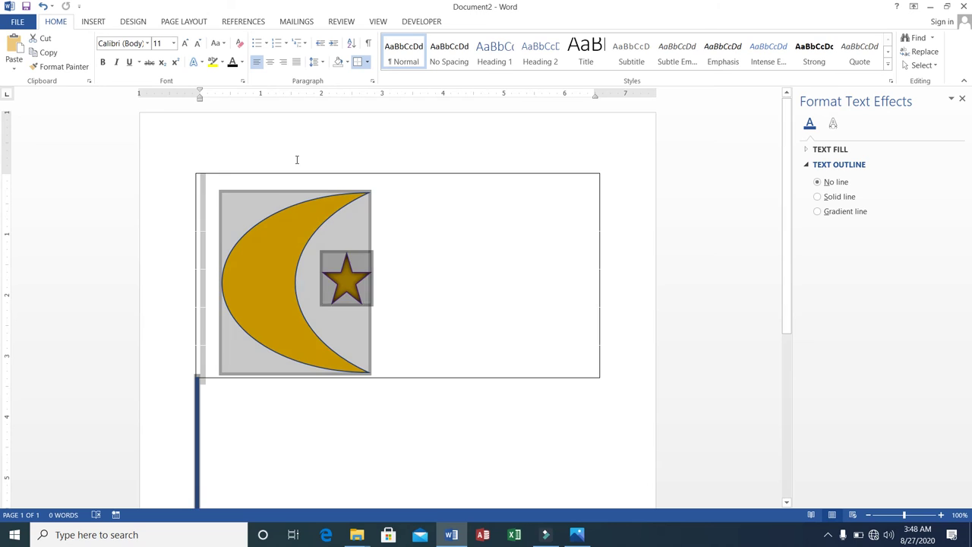
pyautogui.press('Delete')
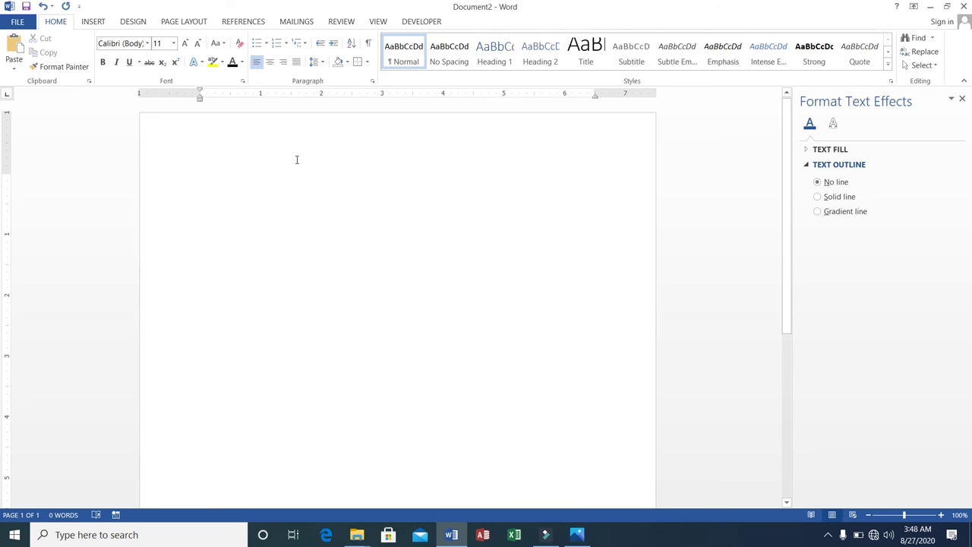
pyautogui.click(131, 22)
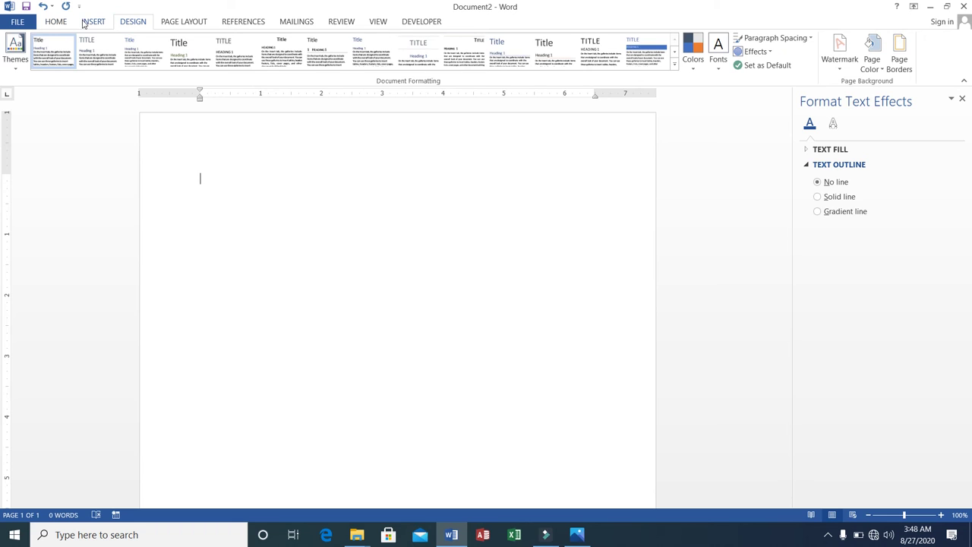
pyautogui.click(89, 22)
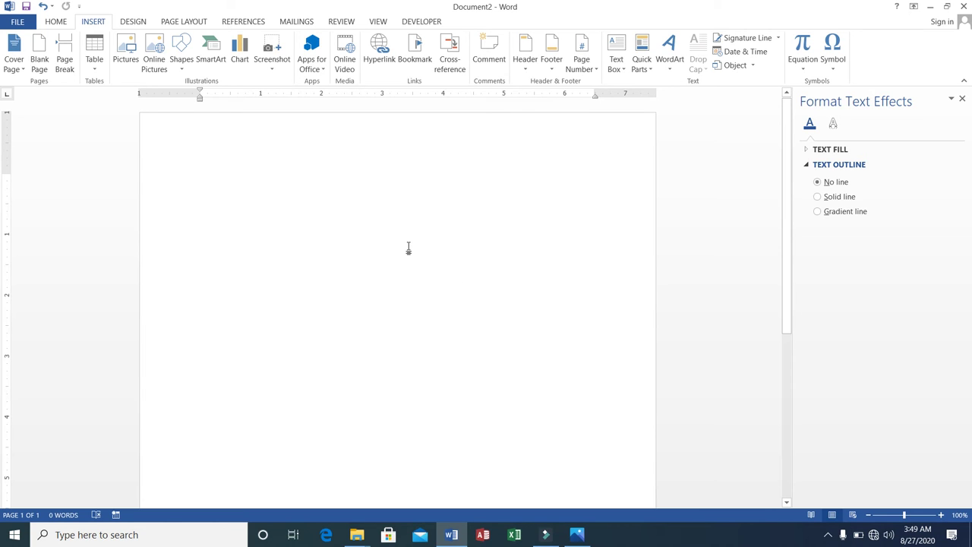
# Step: Insert the basic Hierarchy layout from the SmartArt Hierarchy category
pyautogui.click(212, 48)
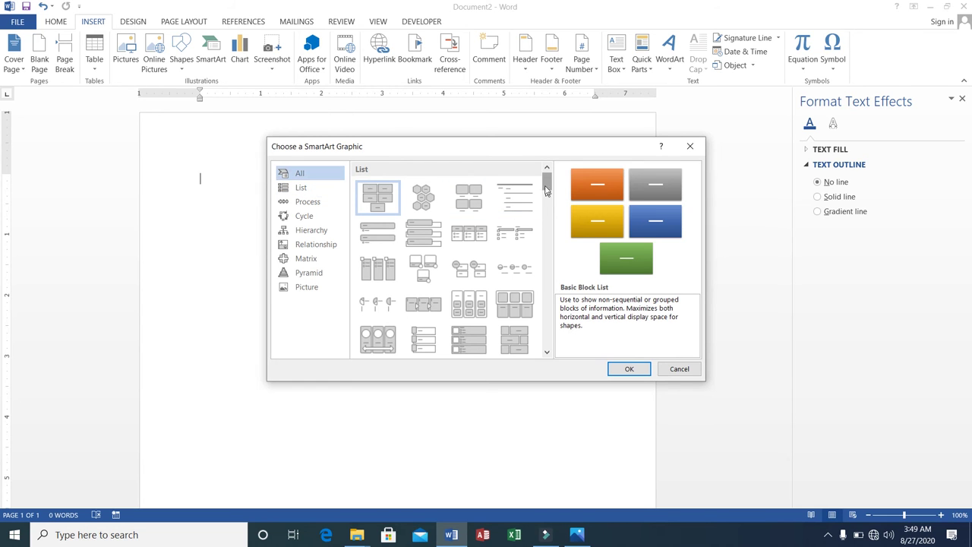
pyautogui.moveTo(543, 186)
pyautogui.mouseDown()
pyautogui.moveTo(547, 257)
pyautogui.moveTo(547, 181)
pyautogui.mouseUp()
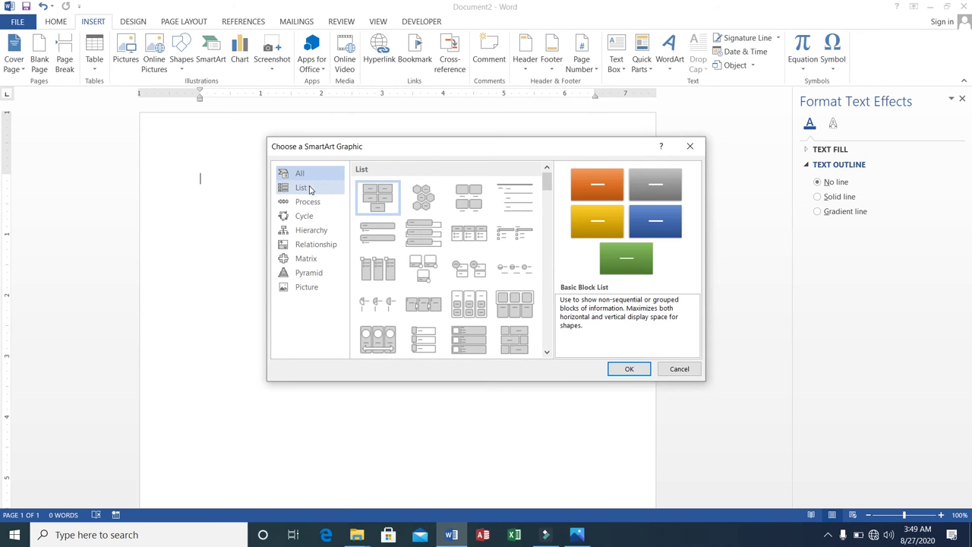
pyautogui.click(311, 190)
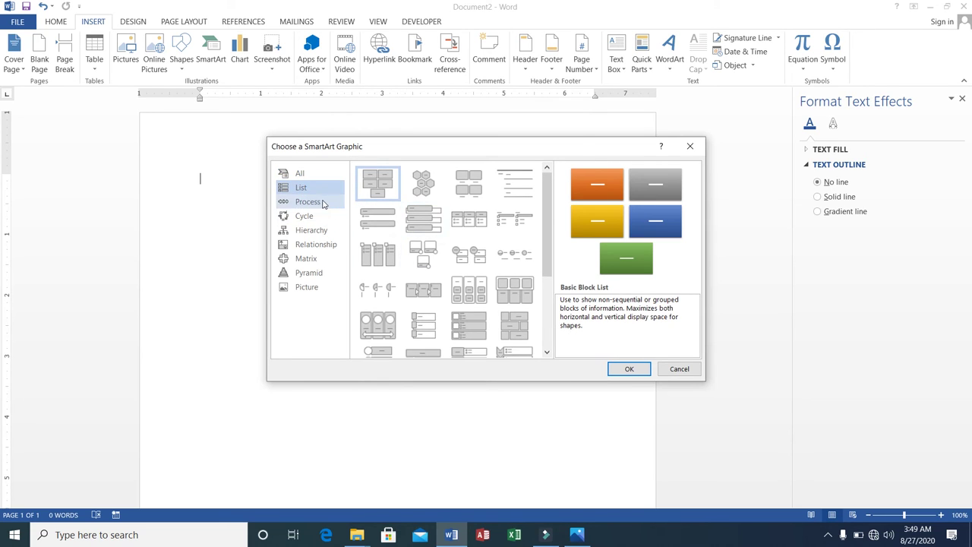
pyautogui.click(324, 202)
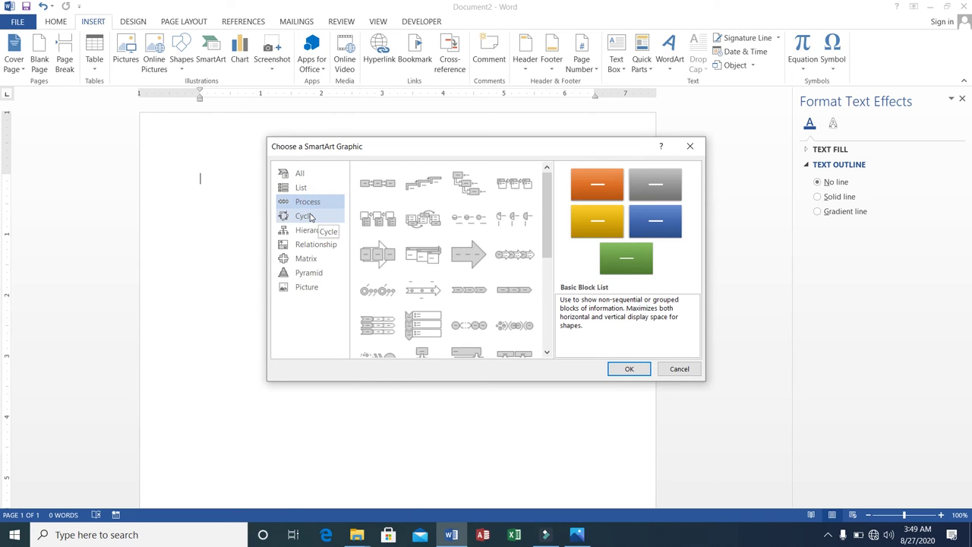
pyautogui.click(307, 217)
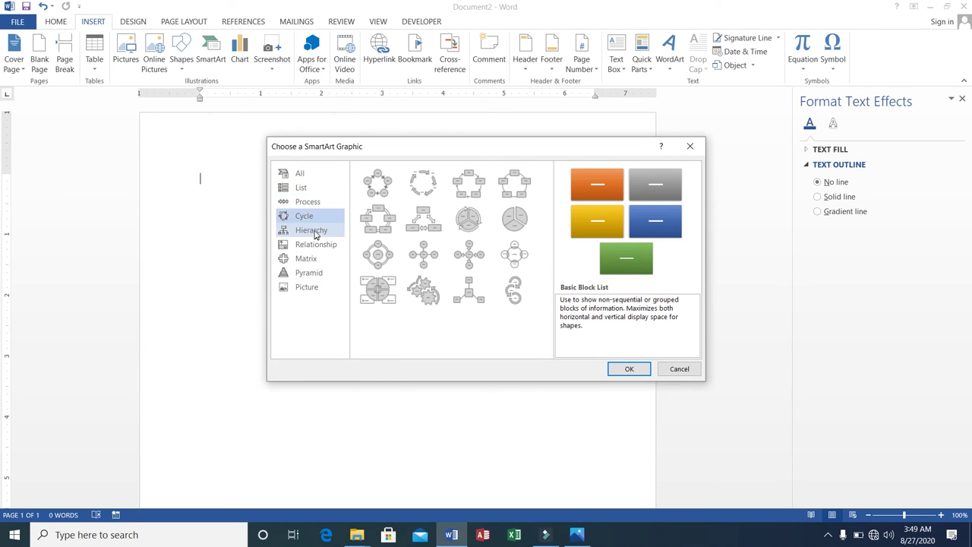
pyautogui.click(315, 232)
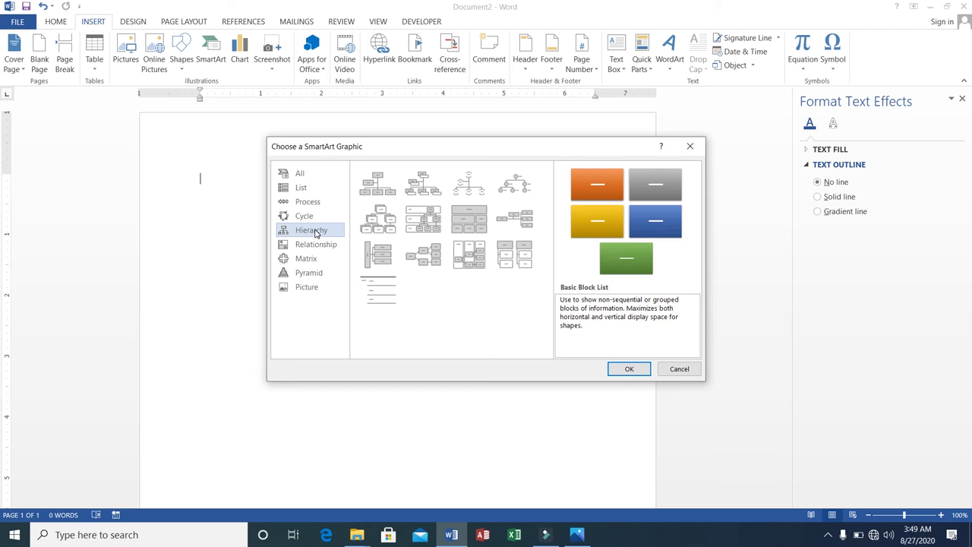
pyautogui.click(383, 228)
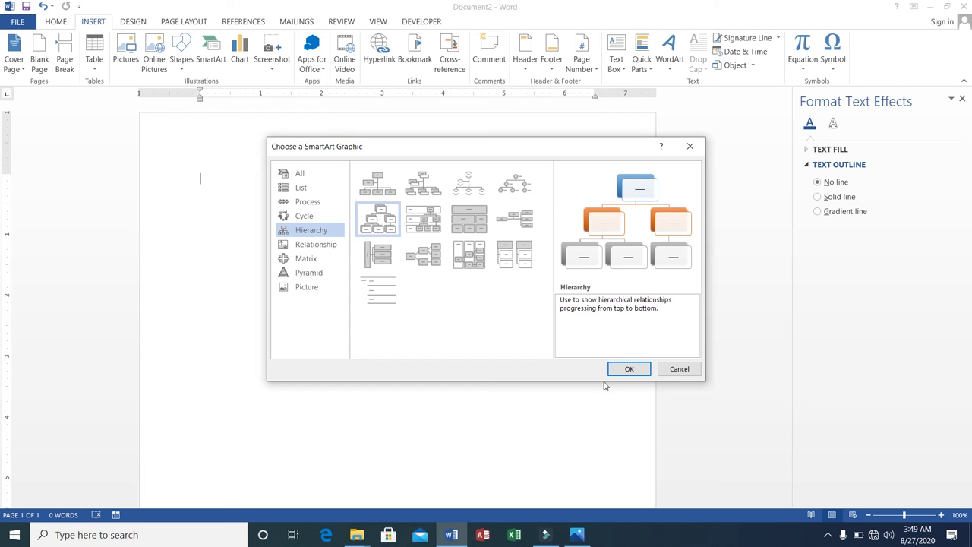
pyautogui.click(626, 369)
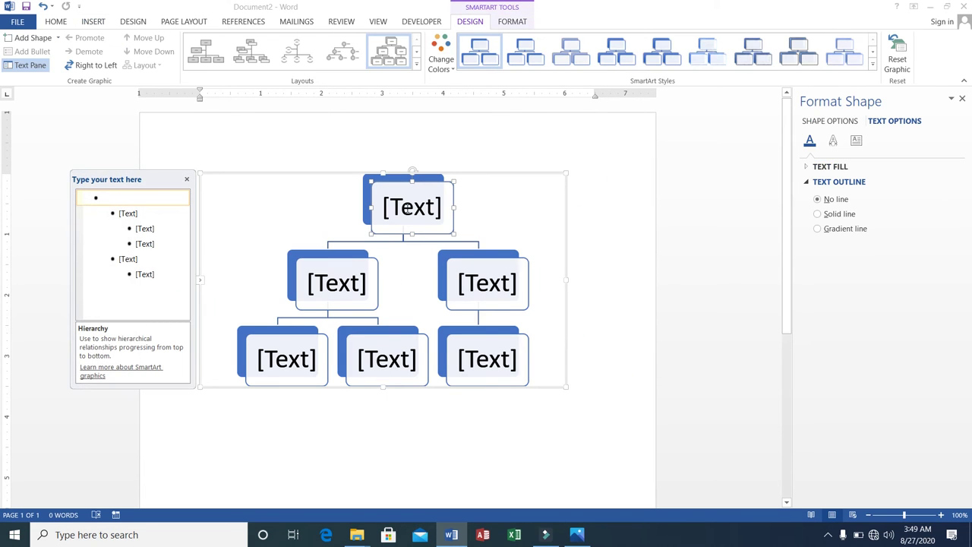
# Step: Label the top boxes Director, Manager Mark. and Manager HR
pyautogui.click(403, 207)
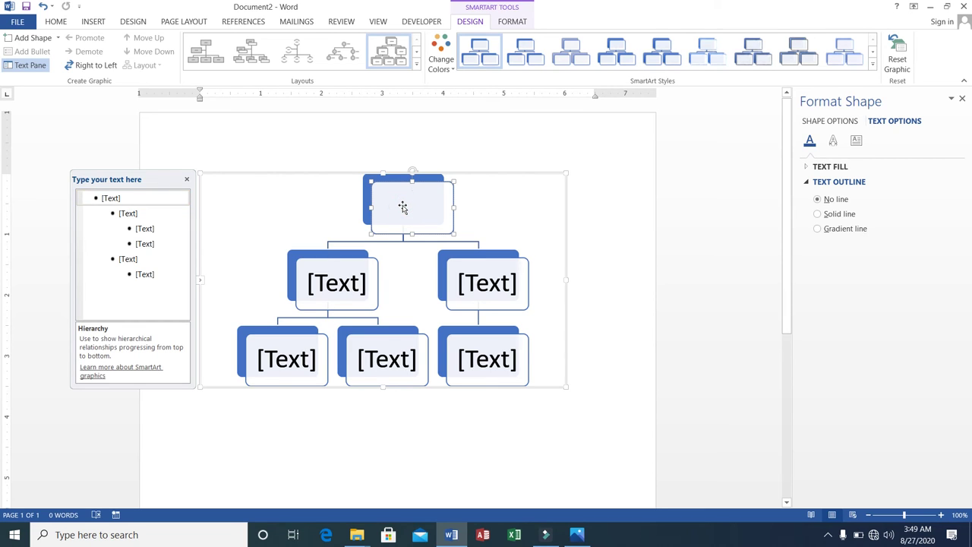
pyautogui.write('D')
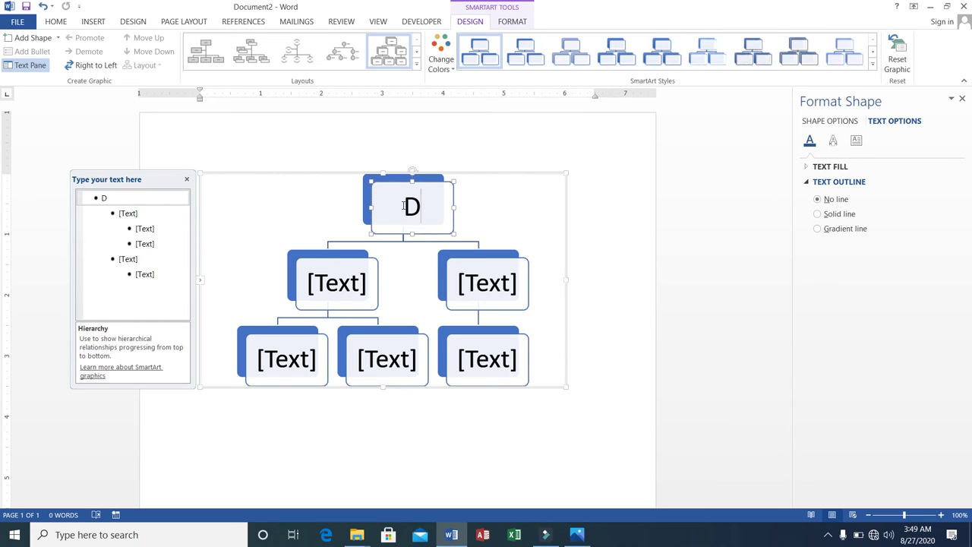
pyautogui.write('irector')
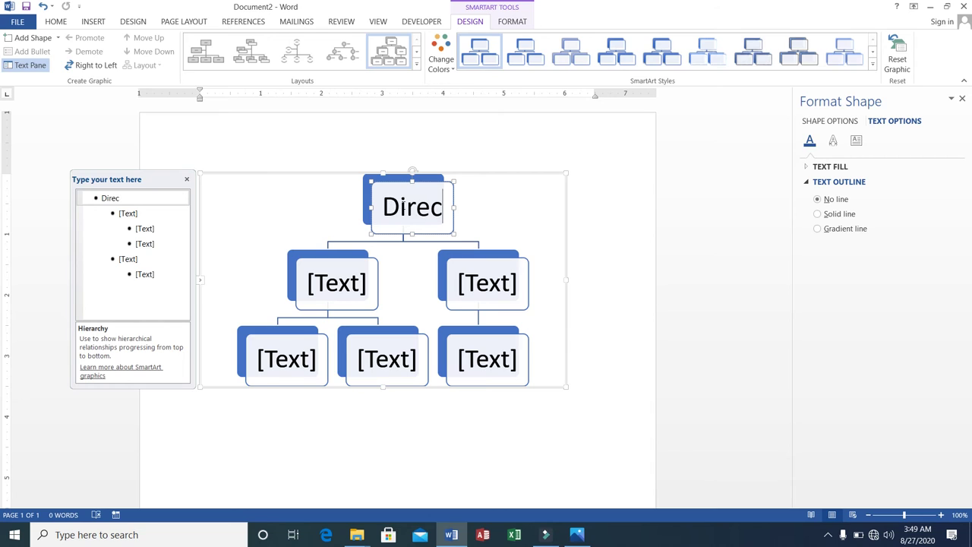
pyautogui.click(346, 282)
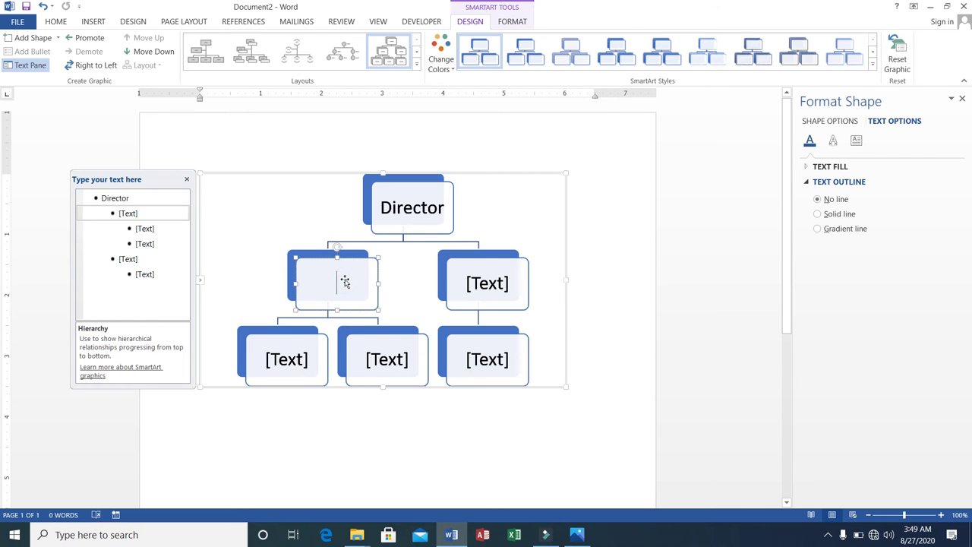
pyautogui.write('Manager')
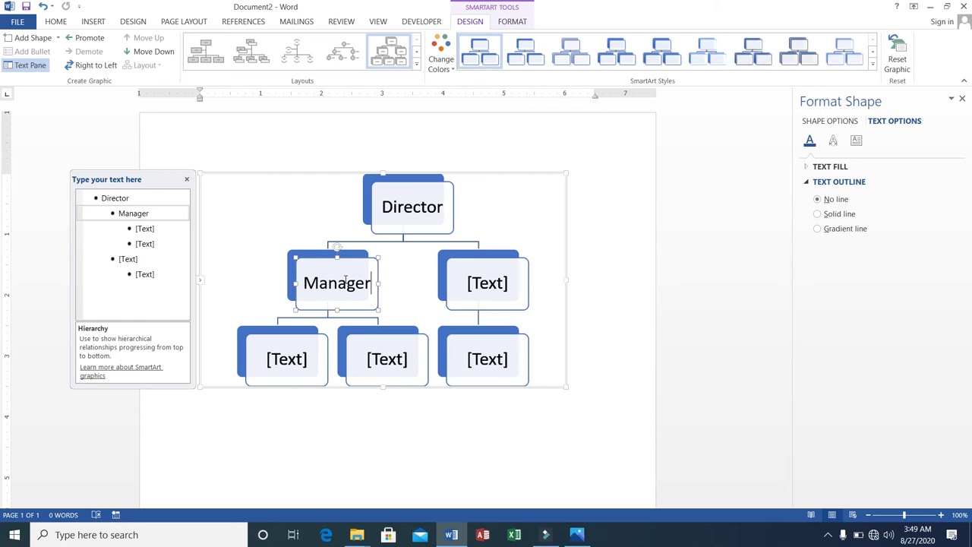
pyautogui.write(' Ma')
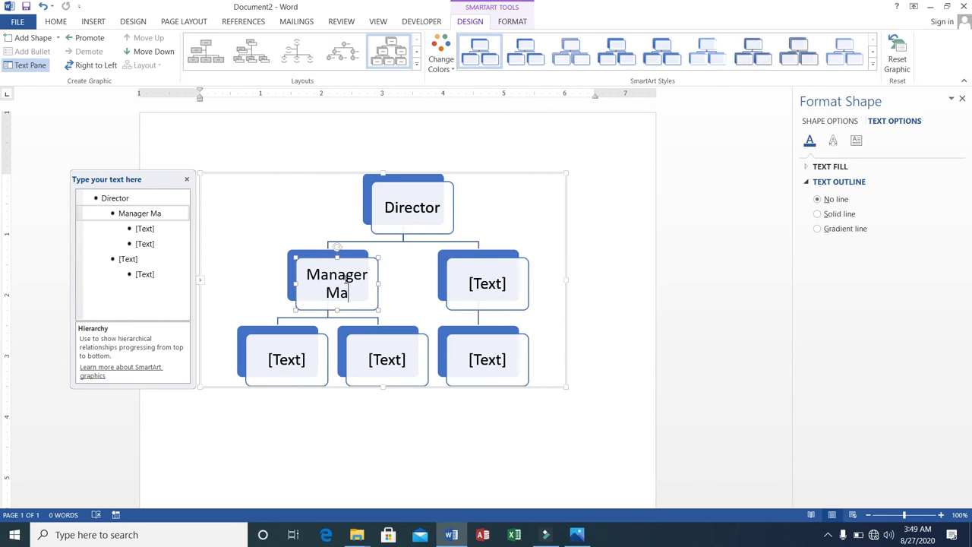
pyautogui.write('rk.')
pyautogui.click(476, 282)
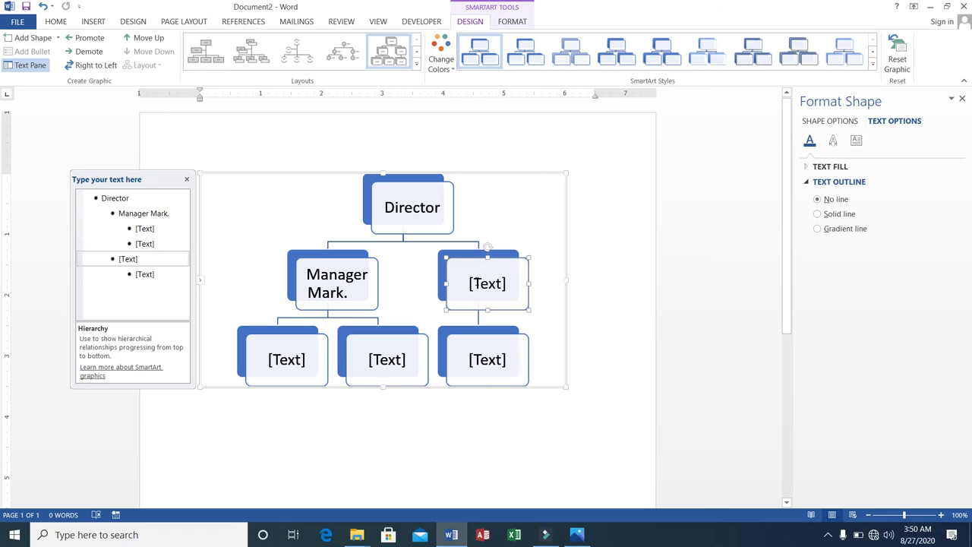
pyautogui.write('Ma')
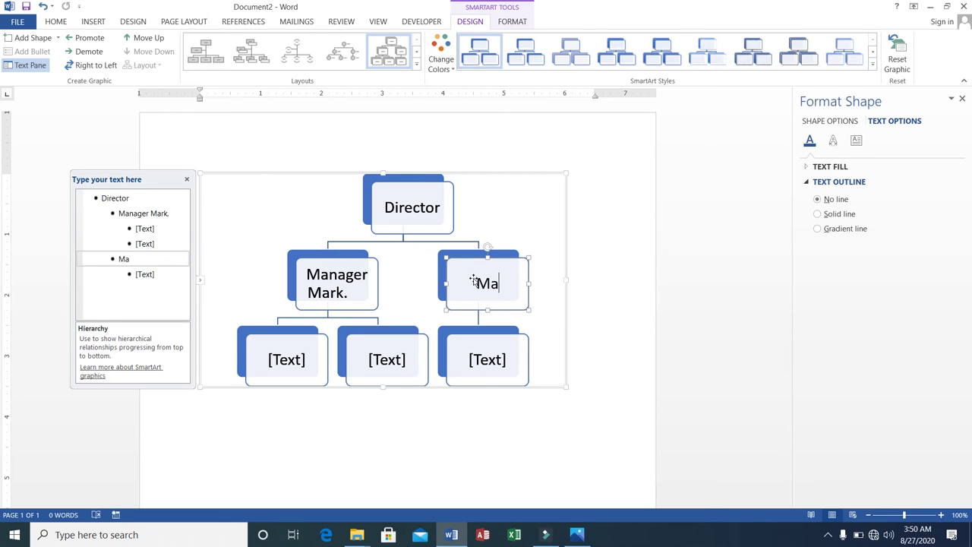
pyautogui.write('nager')
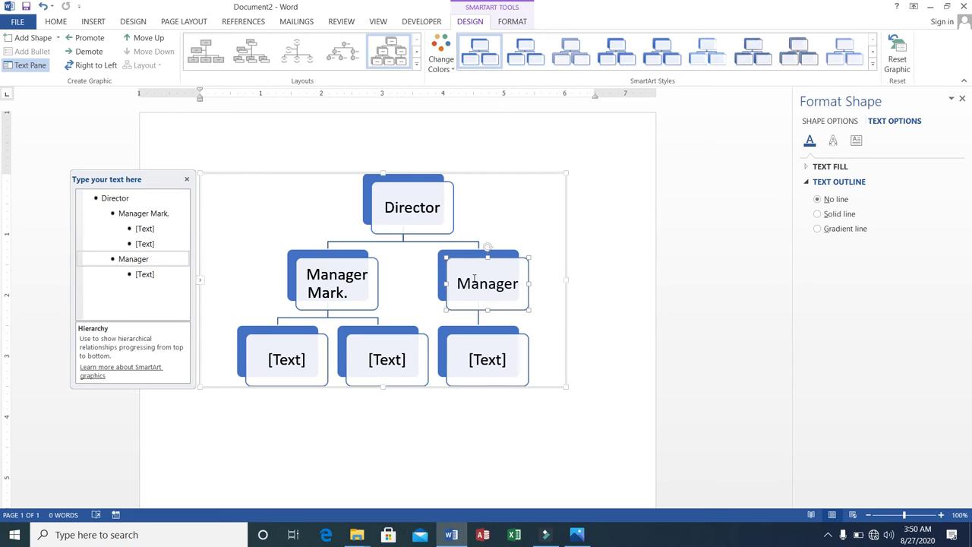
pyautogui.write(' HT')
pyautogui.press('BackSpace')
pyautogui.write('R')
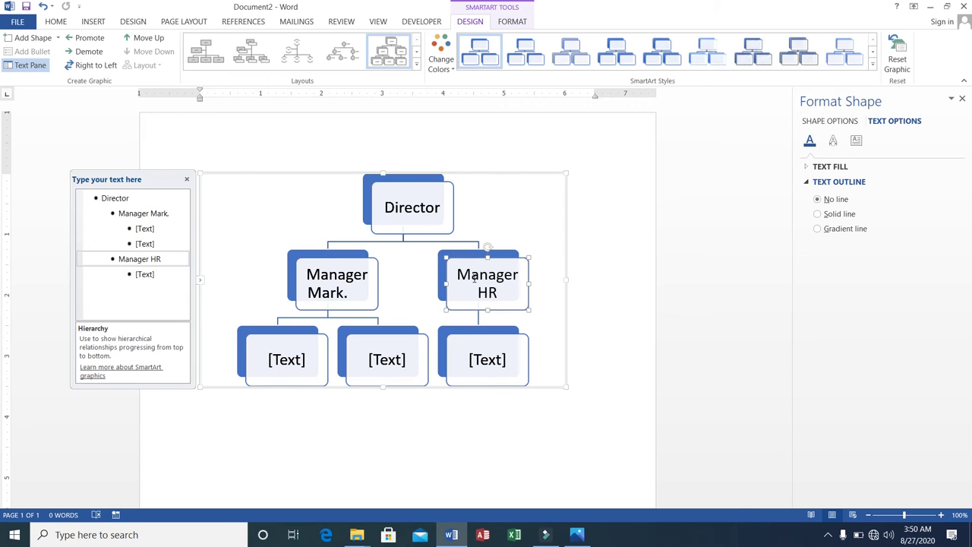
# Step: Label the bottom boxes Asst. Manager, Clerk and UDC, then deselect the chart
pyautogui.click(303, 359)
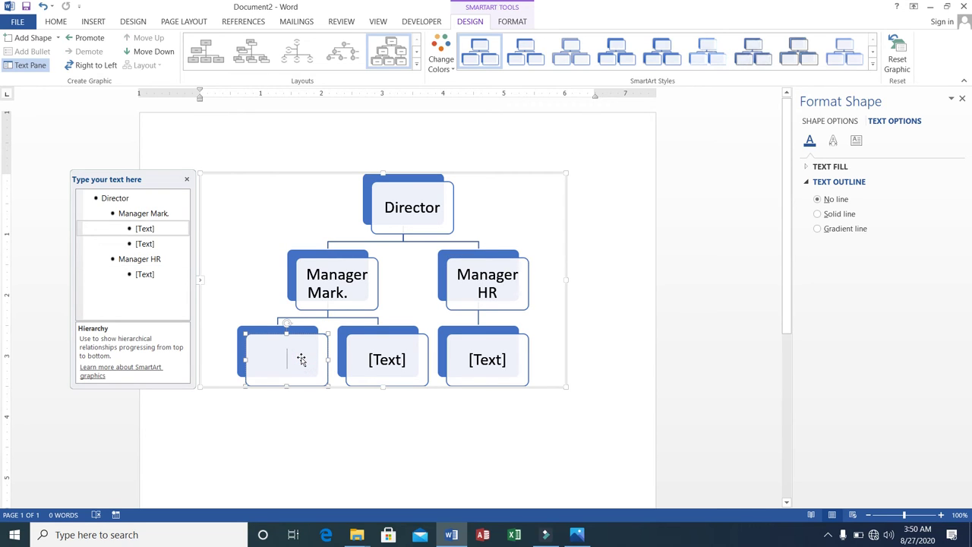
pyautogui.write('Ass')
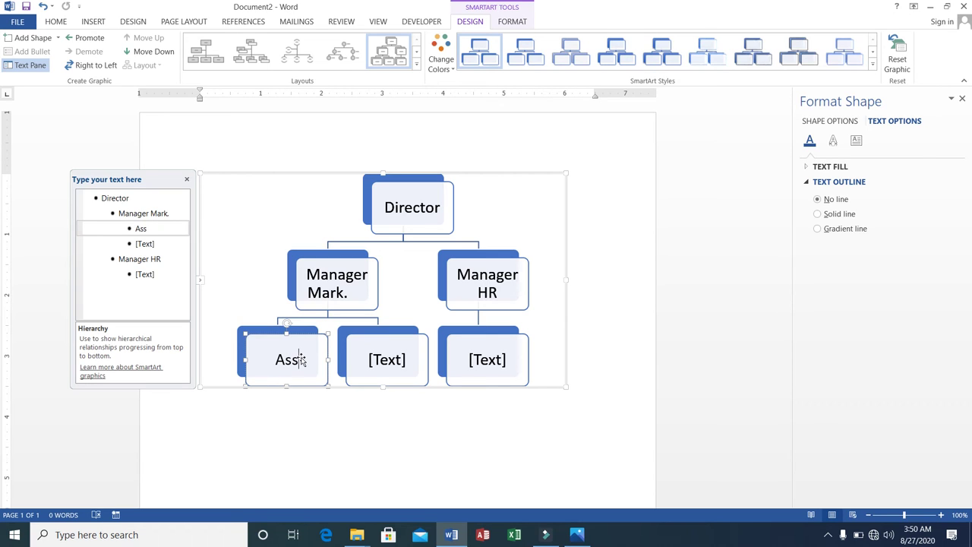
pyautogui.write('t. Manager')
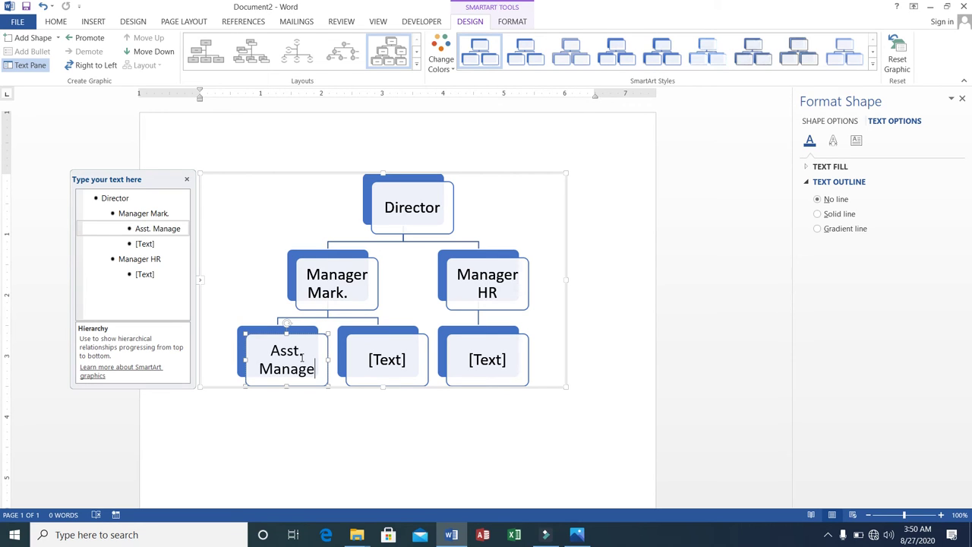
pyautogui.click(370, 359)
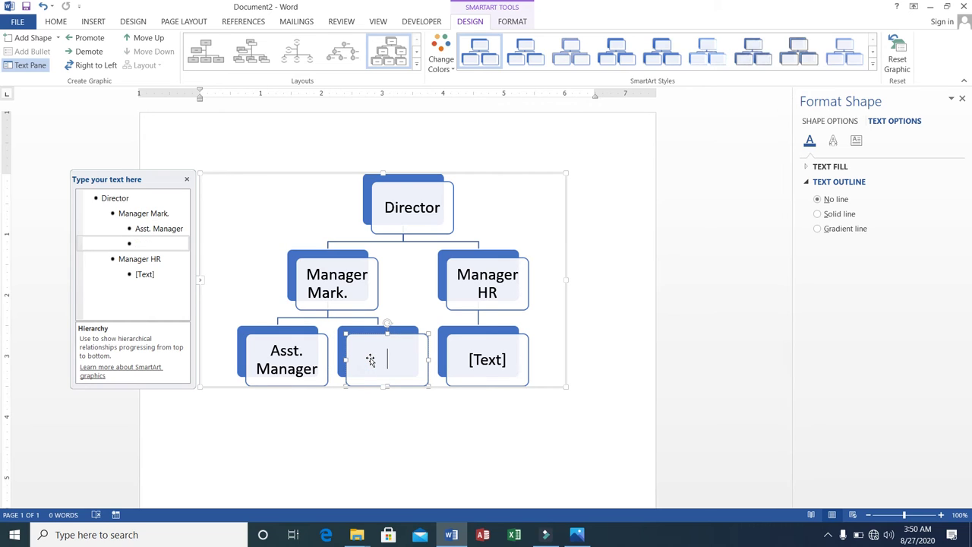
pyautogui.write('Clerk')
pyautogui.click(470, 363)
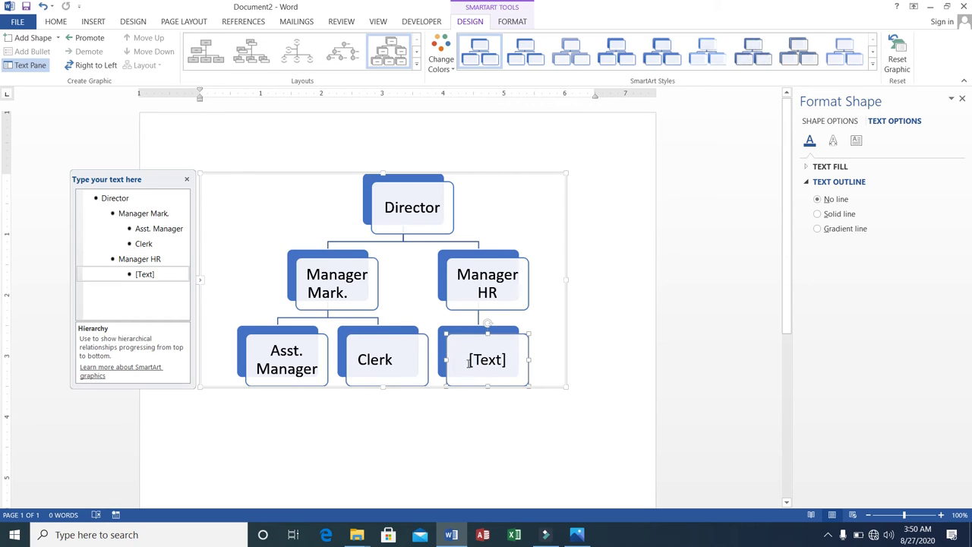
pyautogui.click(474, 360)
pyautogui.write('UDC')
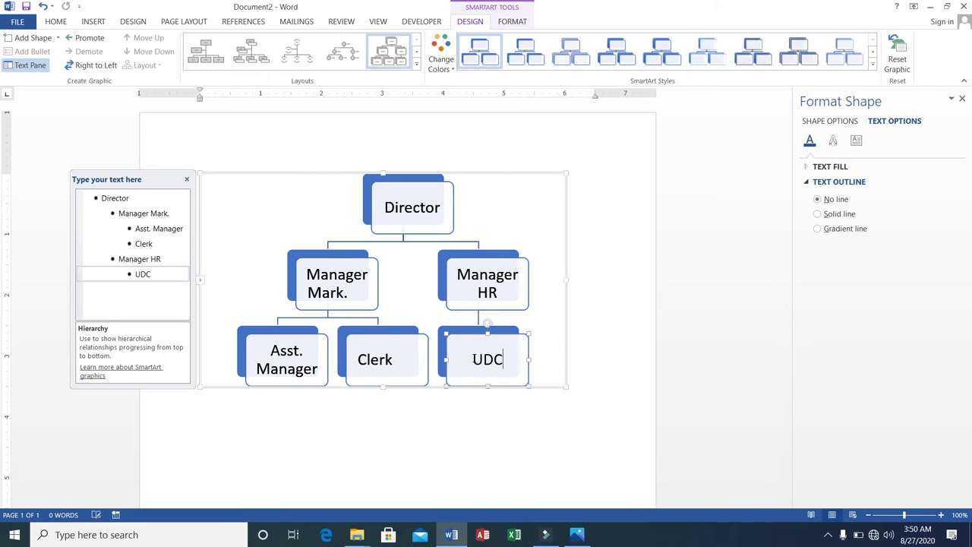
pyautogui.click(590, 352)
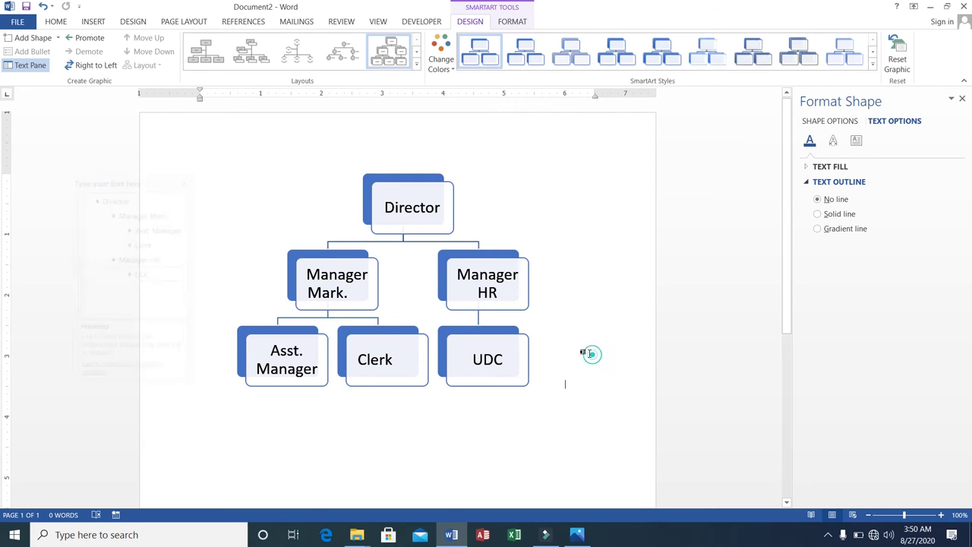
# Step: Restyle the org chart and apply the orange Accent 2 colour scheme
pyautogui.click(421, 207)
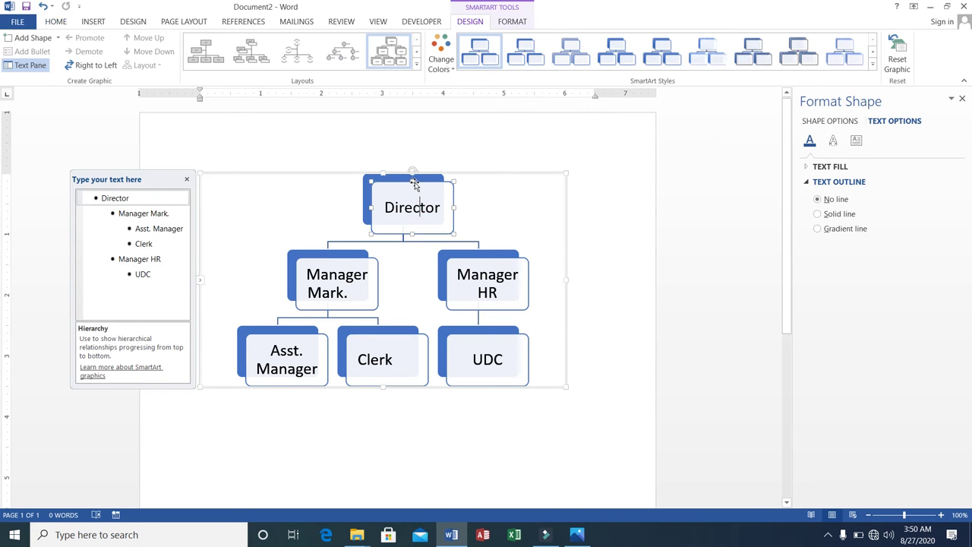
pyautogui.click(565, 63)
pyautogui.click(455, 70)
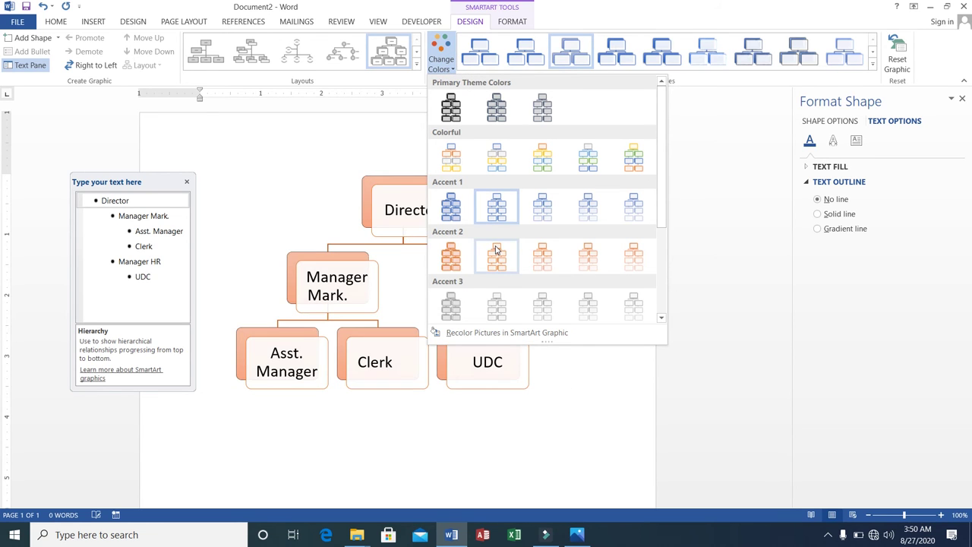
pyautogui.click(494, 248)
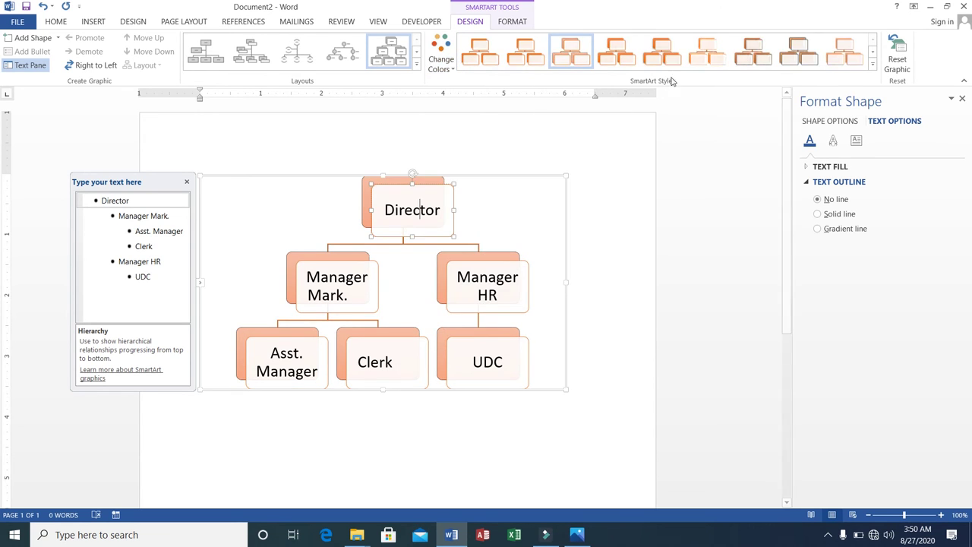
# Step: Apply another style and switch the layout to Circle Picture Hierarchy
pyautogui.click(808, 58)
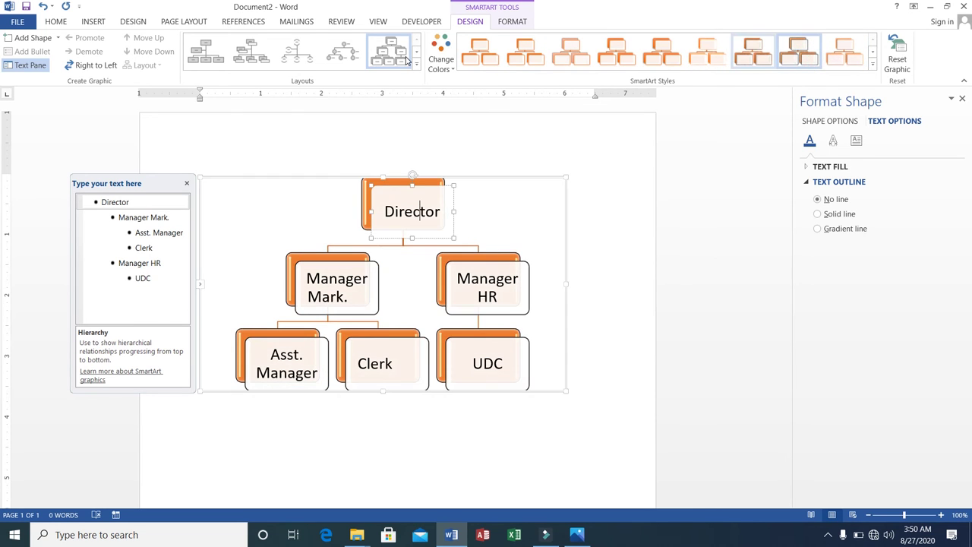
pyautogui.click(302, 53)
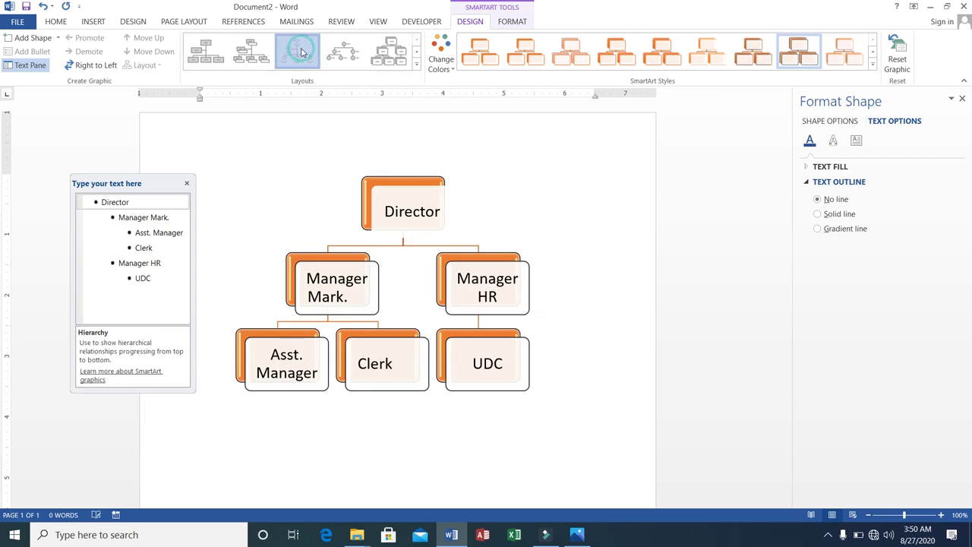
pyautogui.click(257, 54)
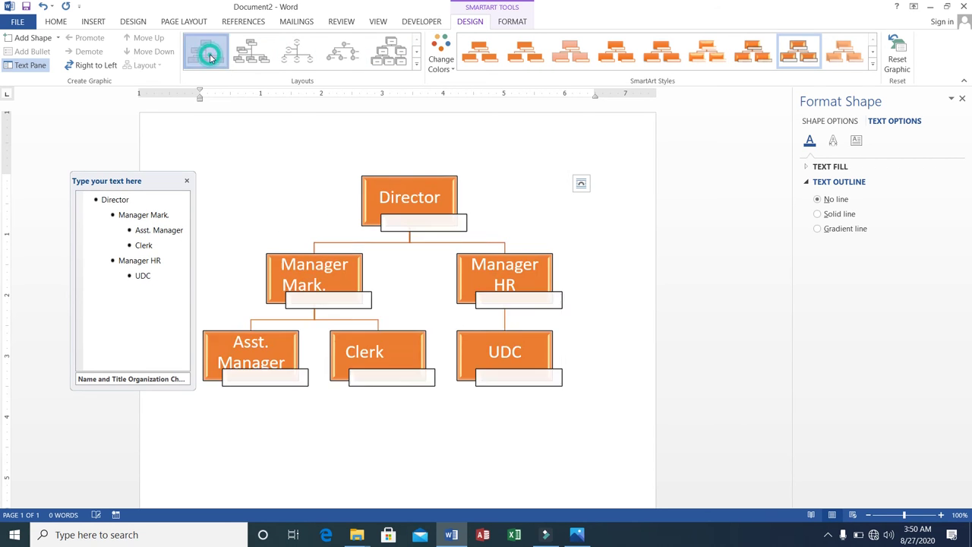
pyautogui.click(206, 52)
pyautogui.click(346, 52)
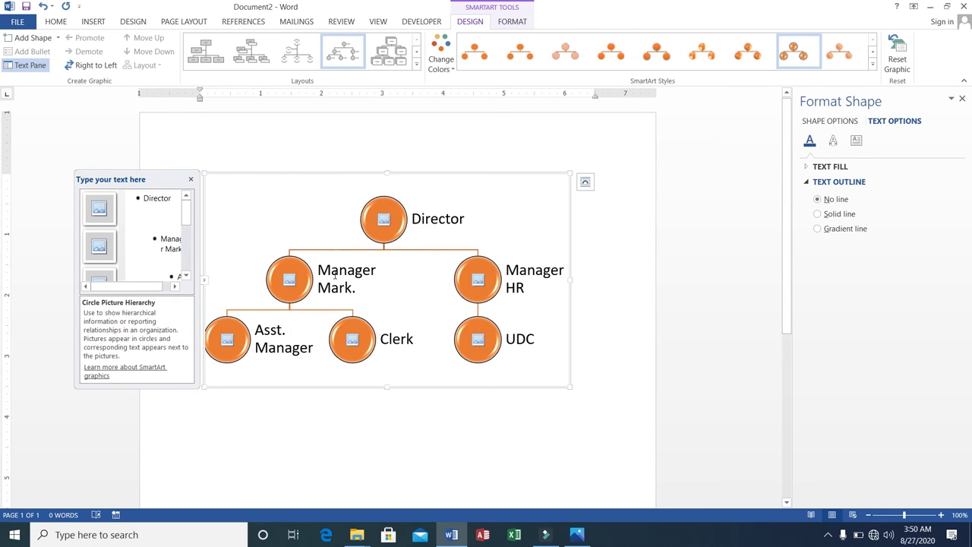
# Step: Open Insert Picture for the Director circle, choosing Work offline
pyautogui.click(384, 220)
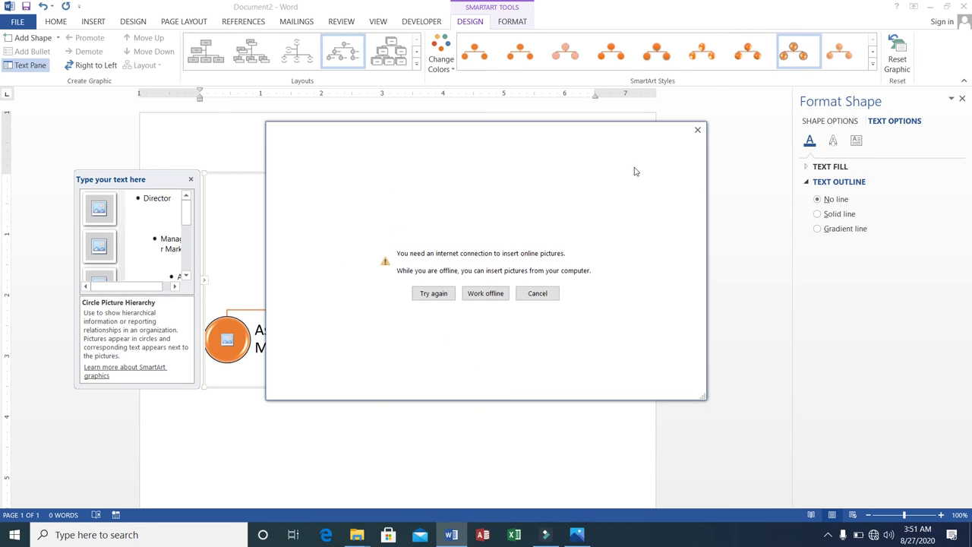
pyautogui.click(698, 133)
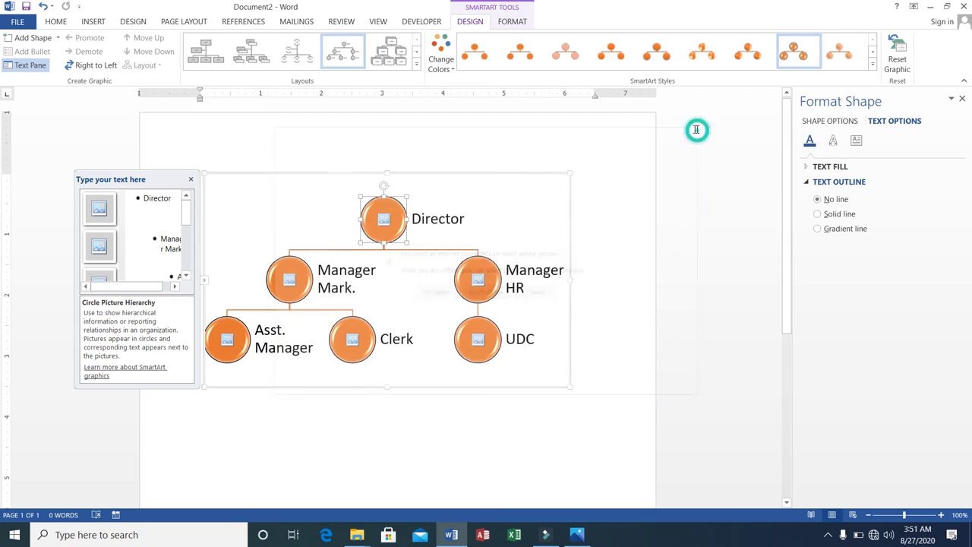
pyautogui.rightClick(384, 221)
pyautogui.moveTo(419, 312)
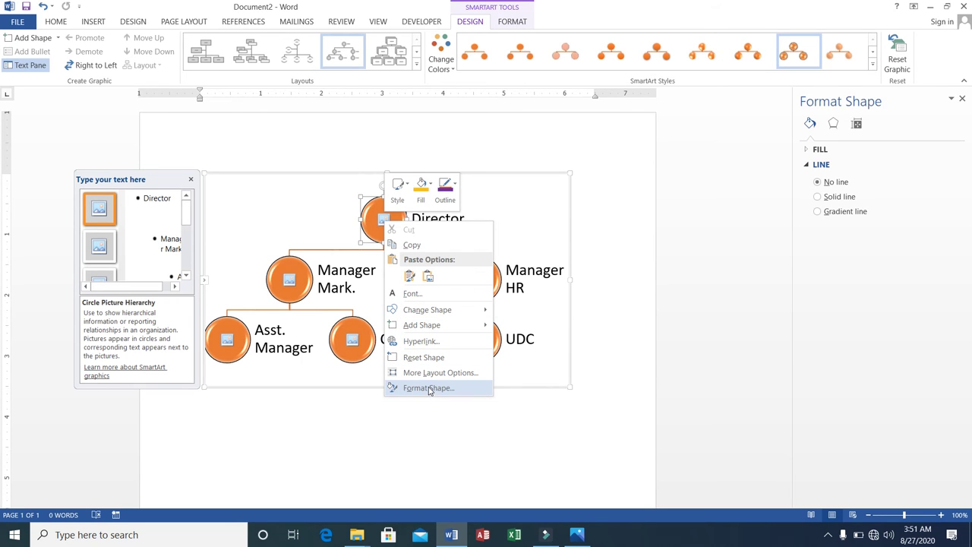
pyautogui.click(385, 219)
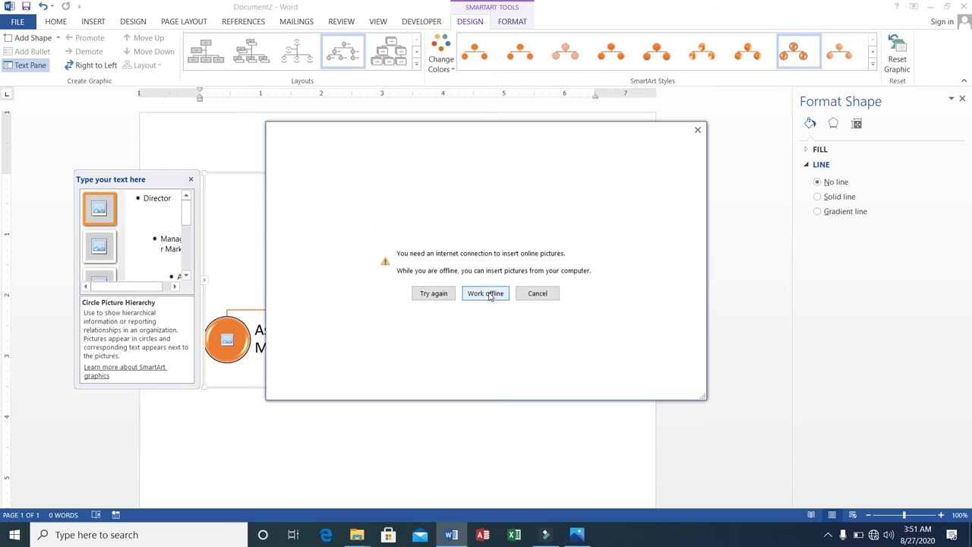
pyautogui.click(490, 296)
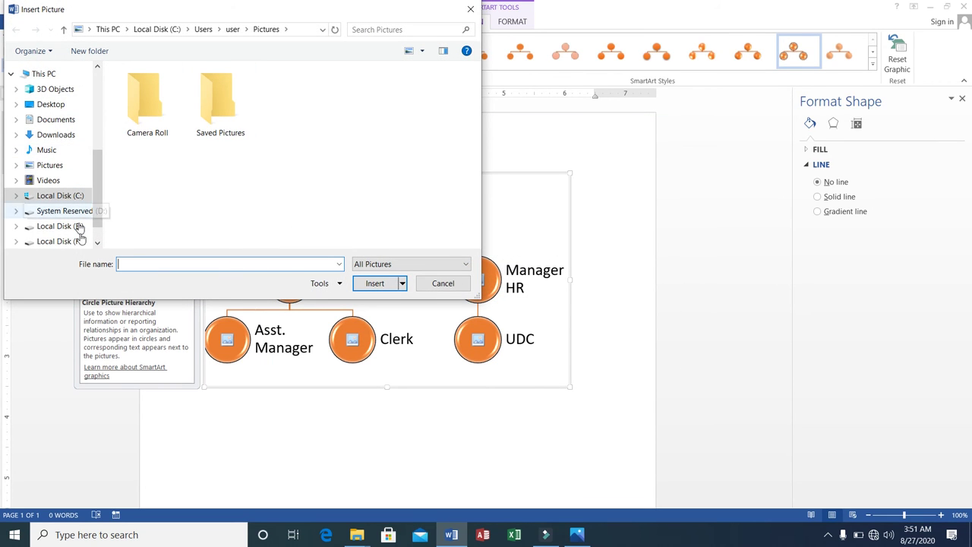
# Step: Search Windows for 'jpg' and copy the full path of Thumbnail.jpg
pyautogui.click(121, 535)
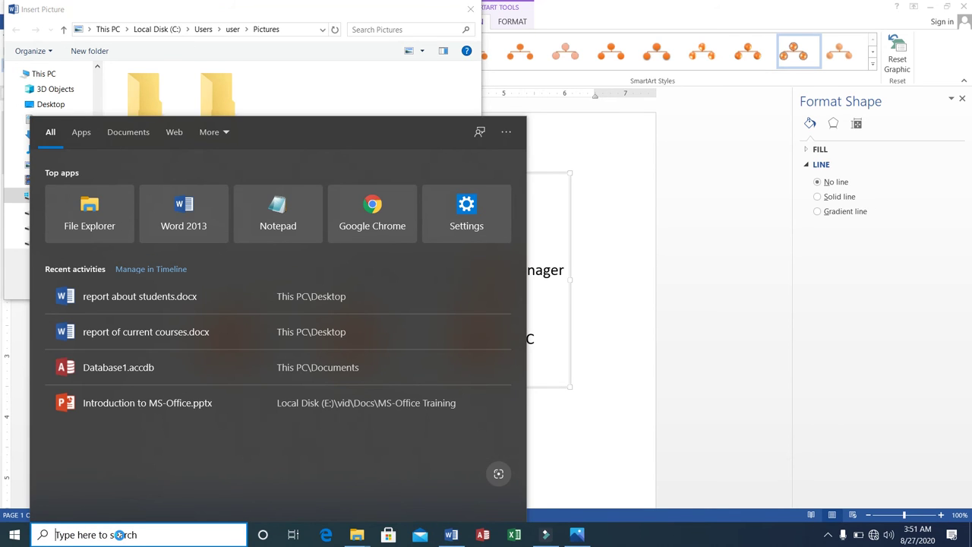
pyautogui.write('jpeg')
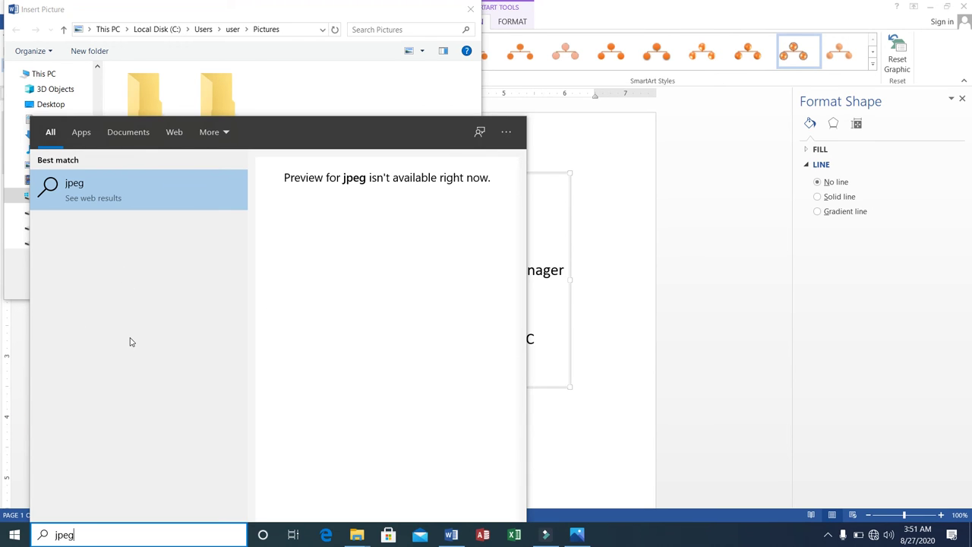
pyautogui.press('BackSpace')
pyautogui.press('BackSpace')
pyautogui.write('g')
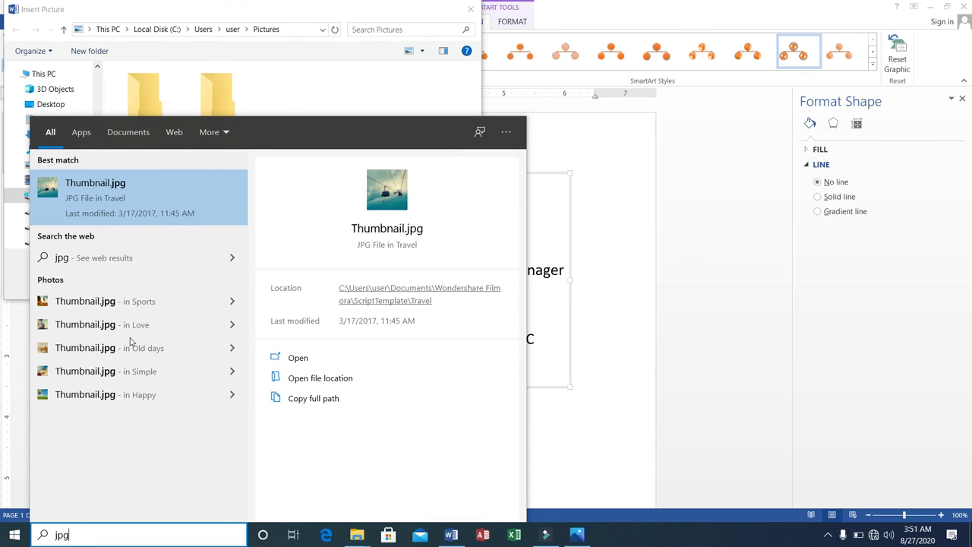
pyautogui.rightClick(124, 197)
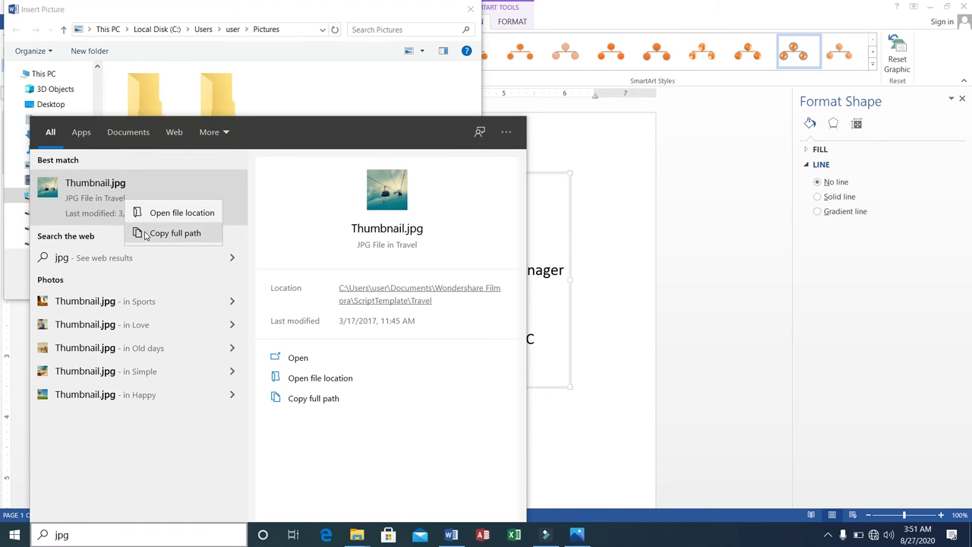
pyautogui.click(97, 190)
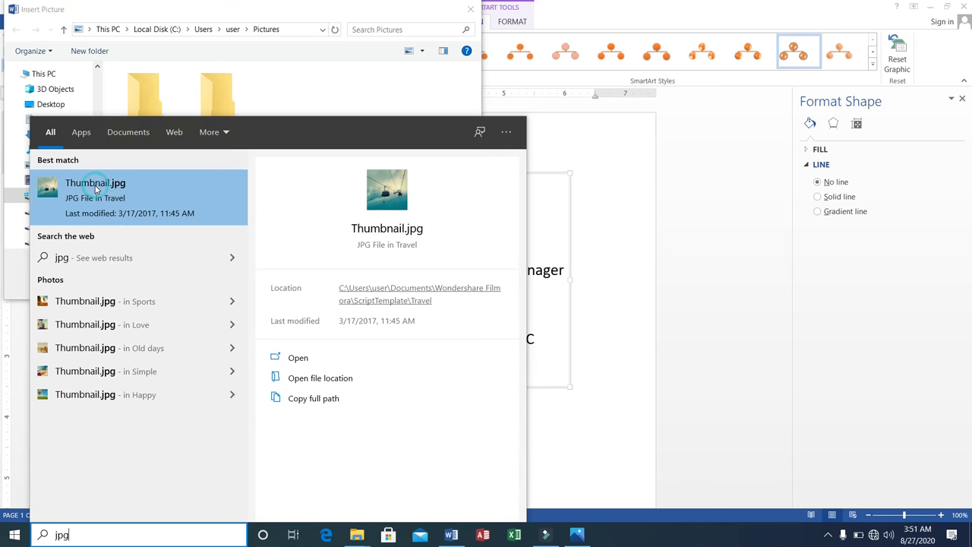
pyautogui.rightClick(96, 189)
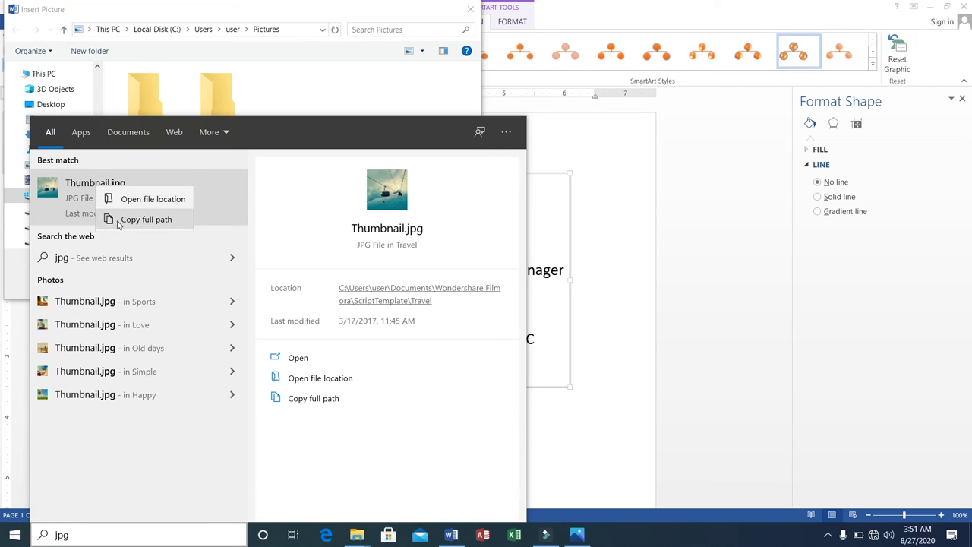
pyautogui.click(118, 224)
pyautogui.rightClick(385, 211)
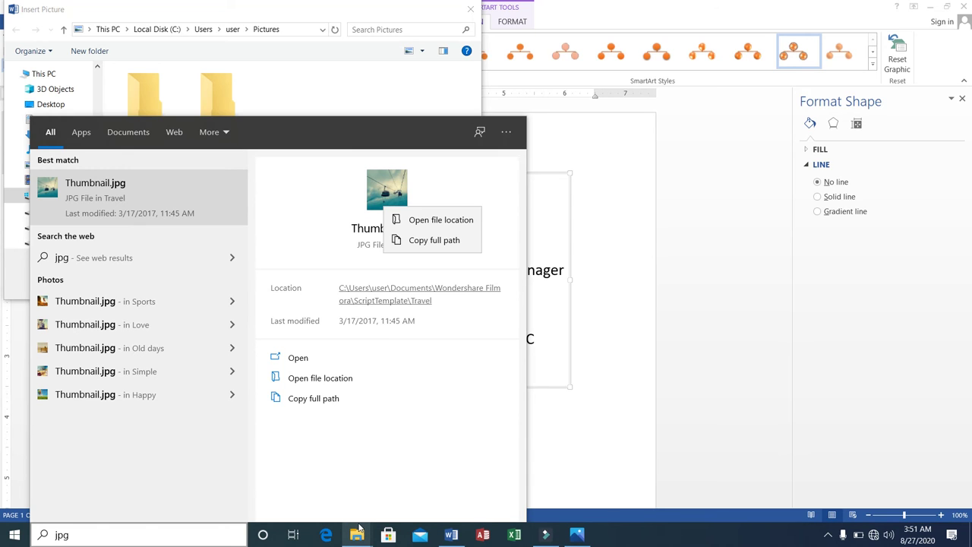
# Step: Check the open File Explorer window, then search 'jpg' again and bring up Thumbnail.jpg's options
pyautogui.click(357, 536)
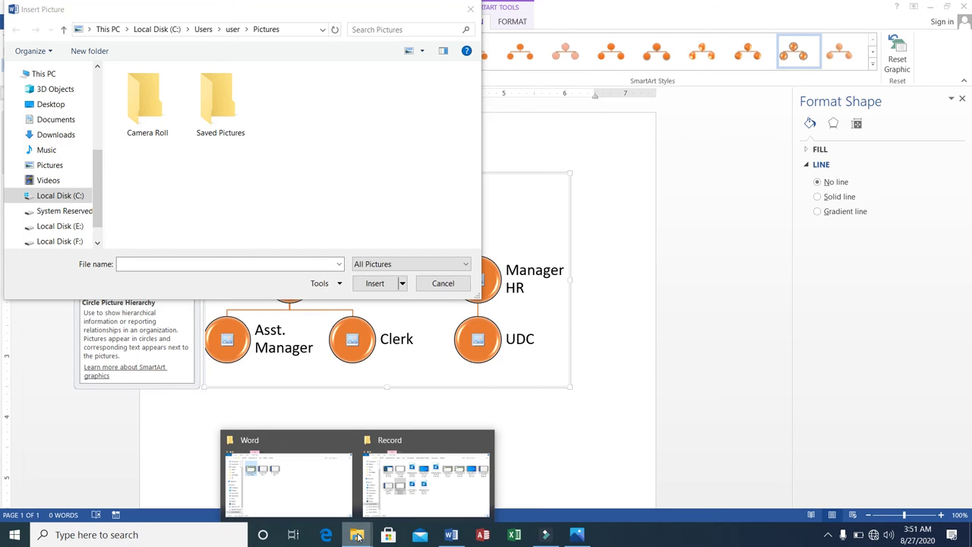
pyautogui.rightClick(276, 129)
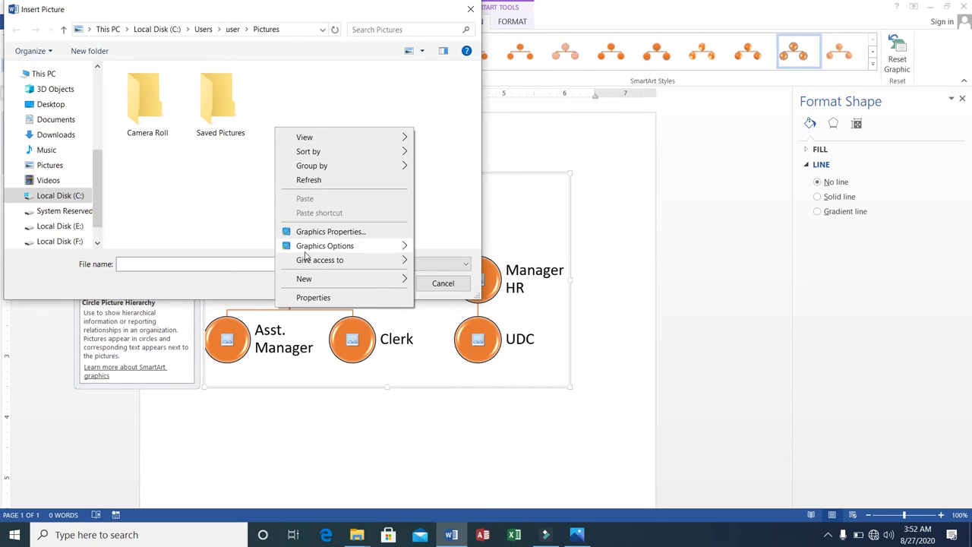
pyautogui.click(259, 86)
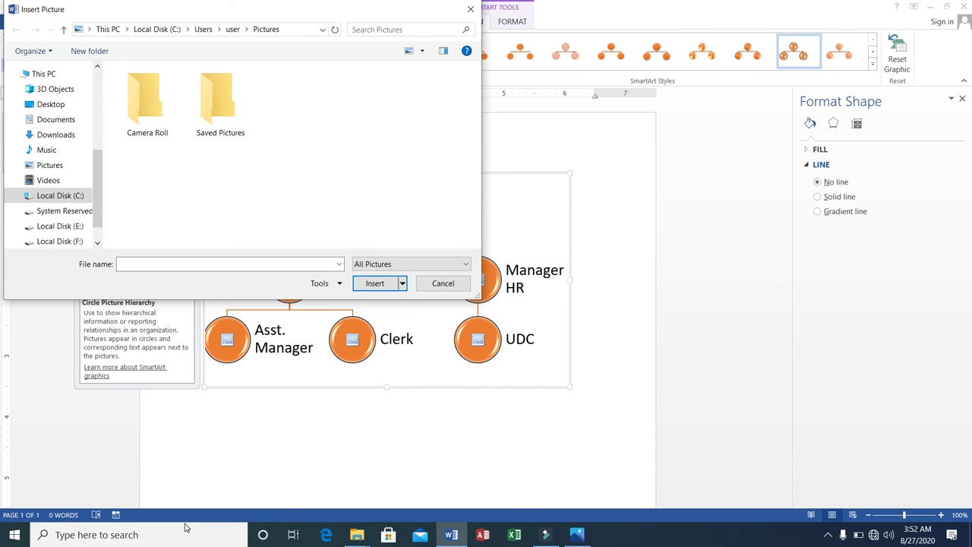
pyautogui.click(183, 534)
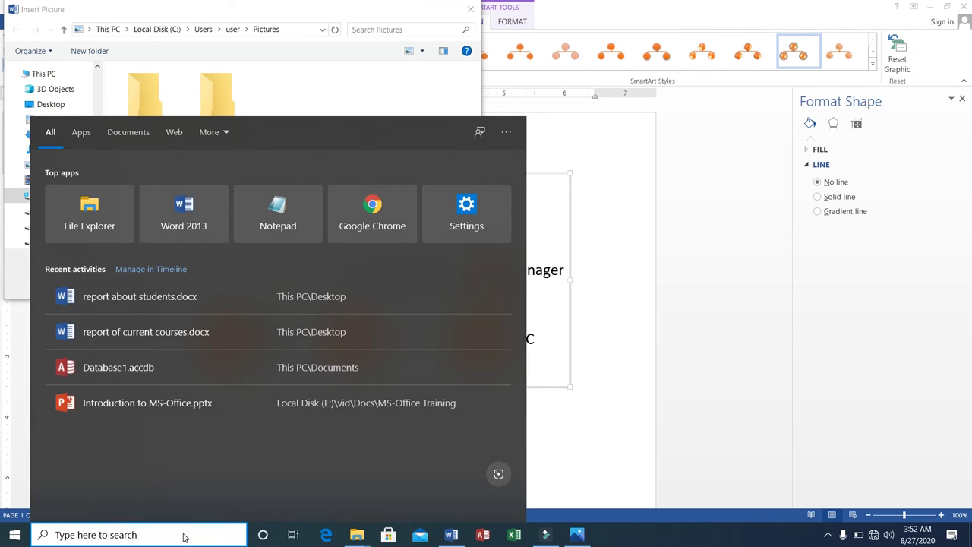
pyautogui.write('jpg')
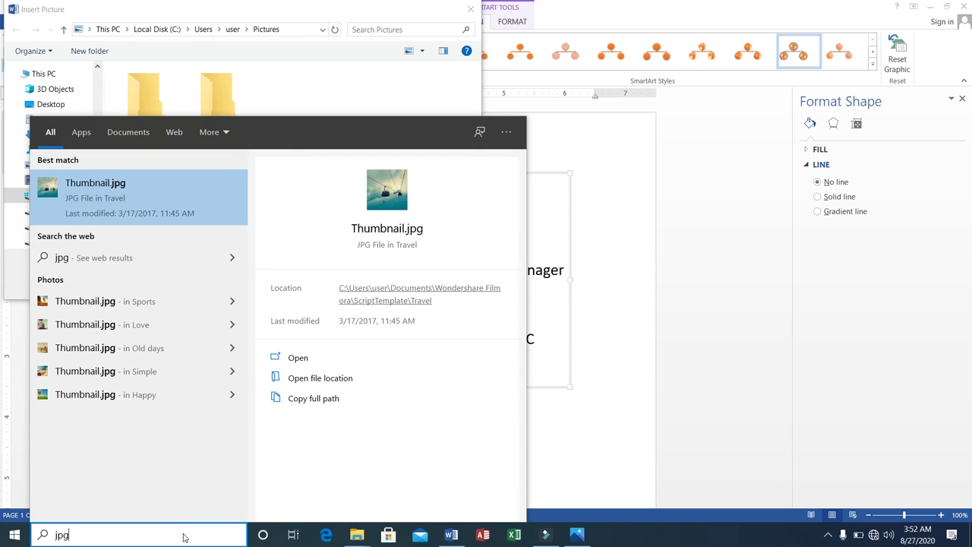
pyautogui.rightClick(120, 196)
# Step: Copy Thumbnail.jpg from the Travel folder into Pictures and close Explorer
pyautogui.click(167, 206)
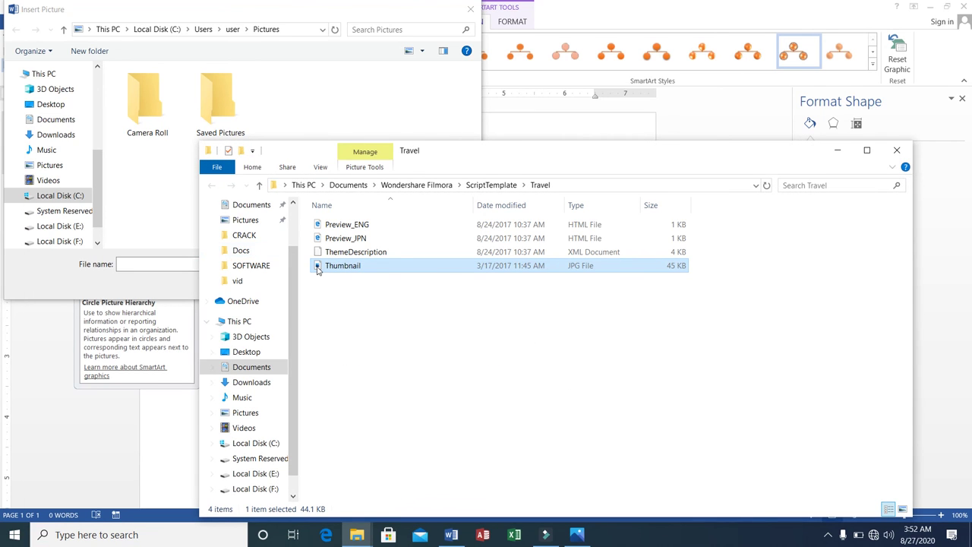
pyautogui.rightClick(317, 267)
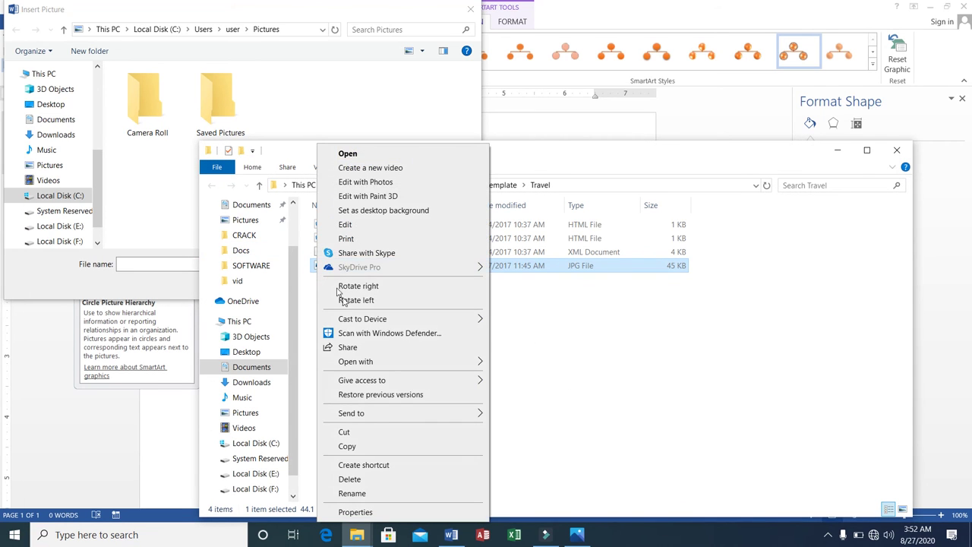
pyautogui.click(365, 447)
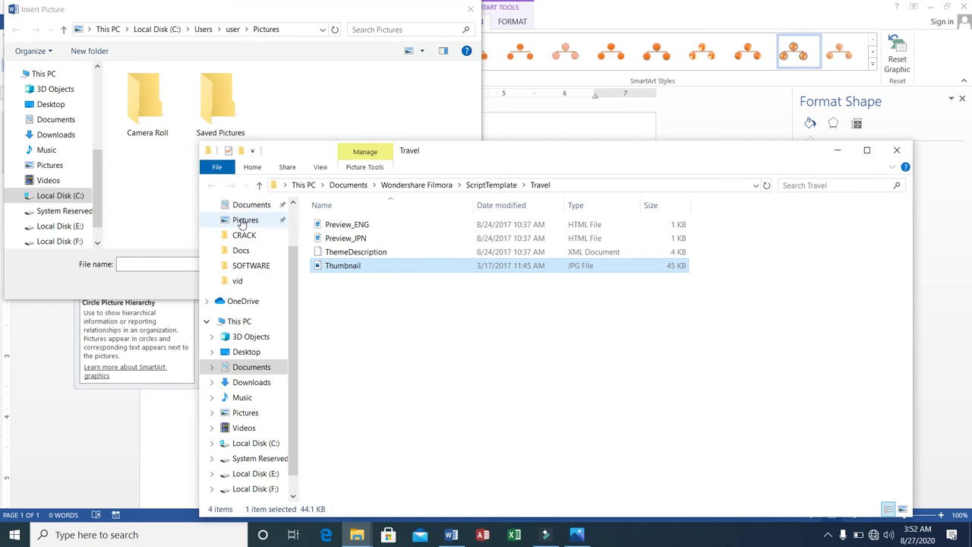
pyautogui.click(242, 221)
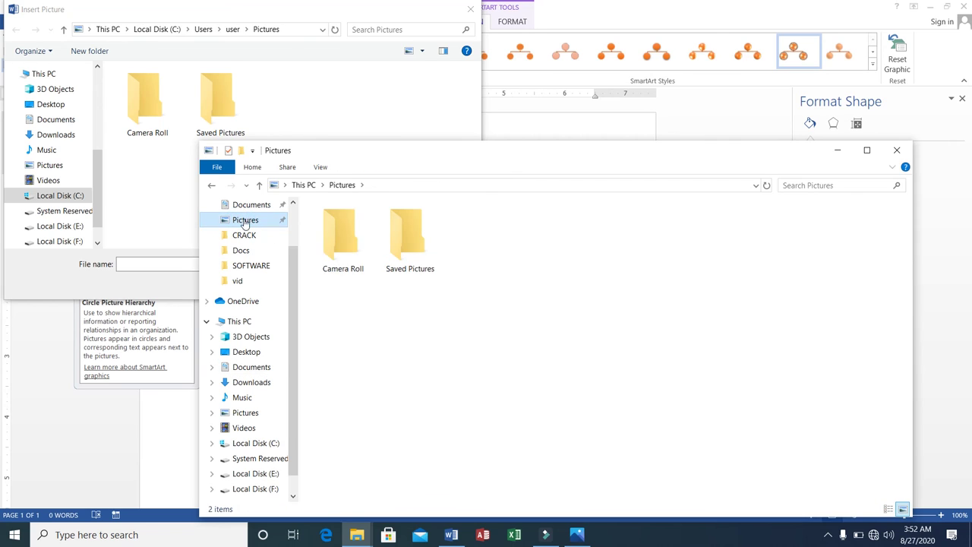
pyautogui.rightClick(375, 312)
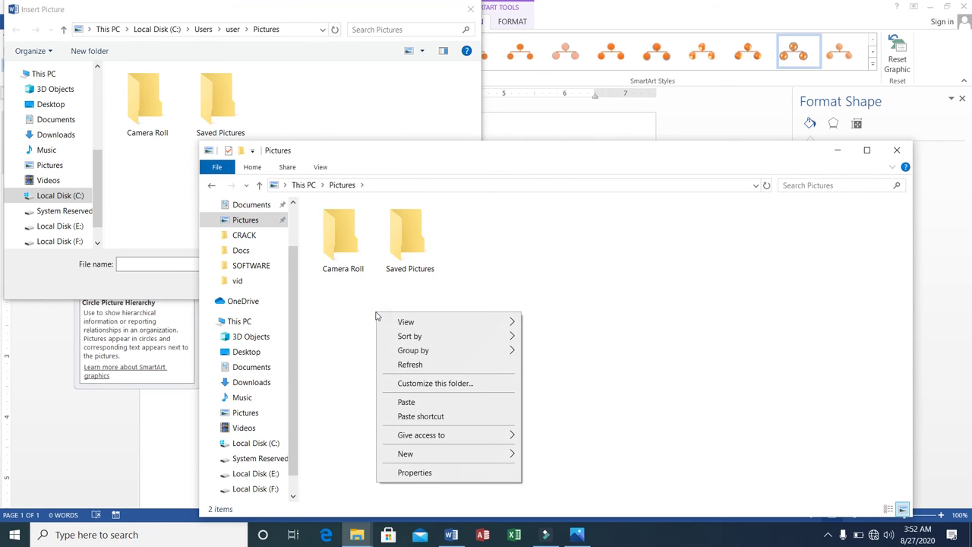
pyautogui.click(408, 402)
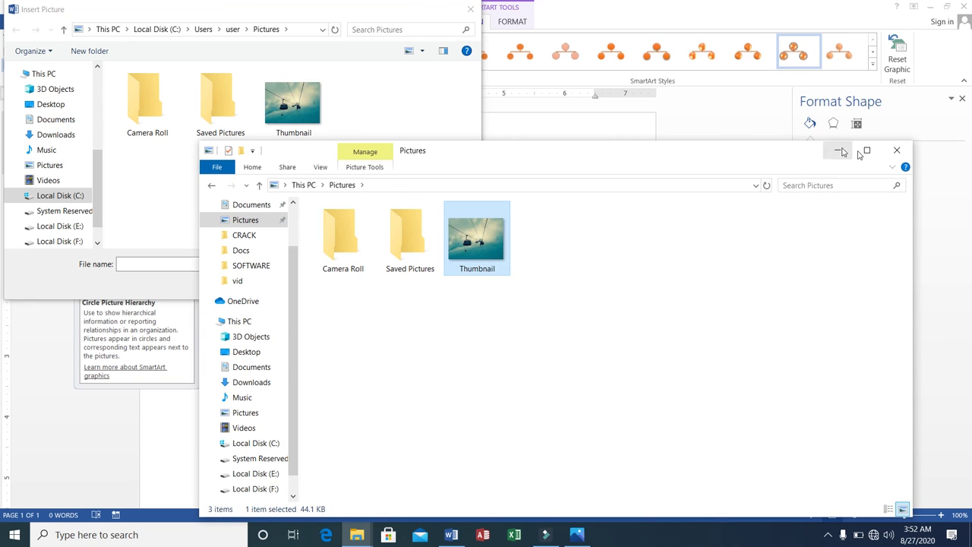
pyautogui.click(896, 150)
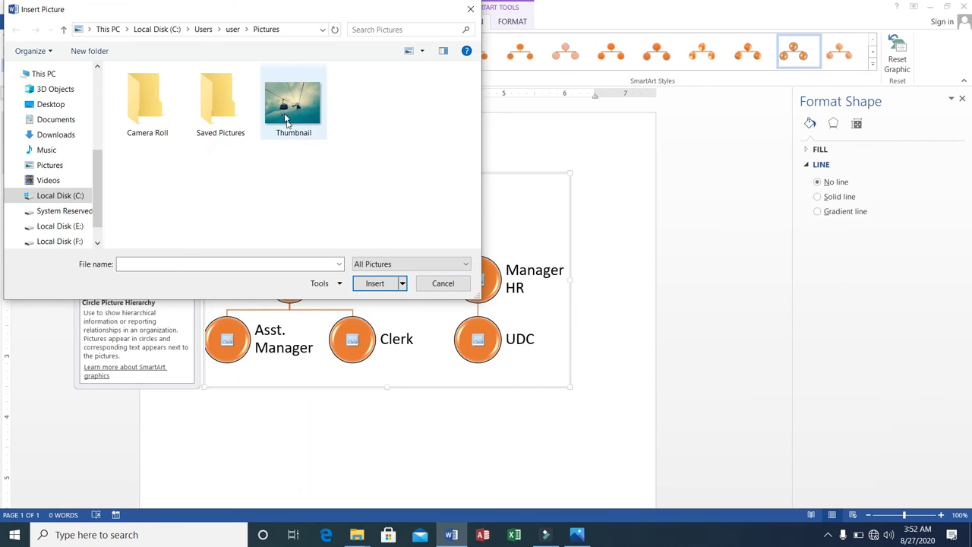
# Step: Insert Thumbnail into the Director and Manager Mark. circles, then select the whole chart
pyautogui.click(287, 114)
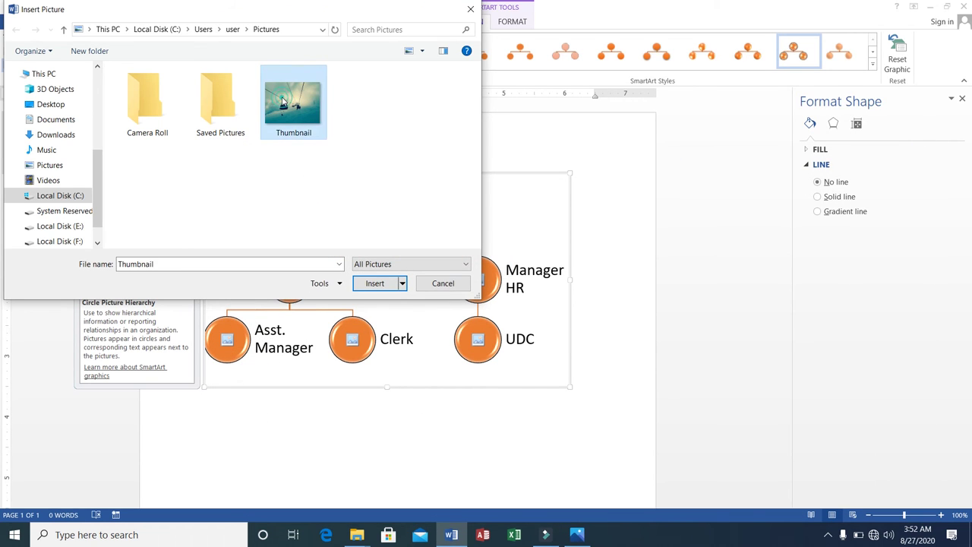
pyautogui.click(360, 282)
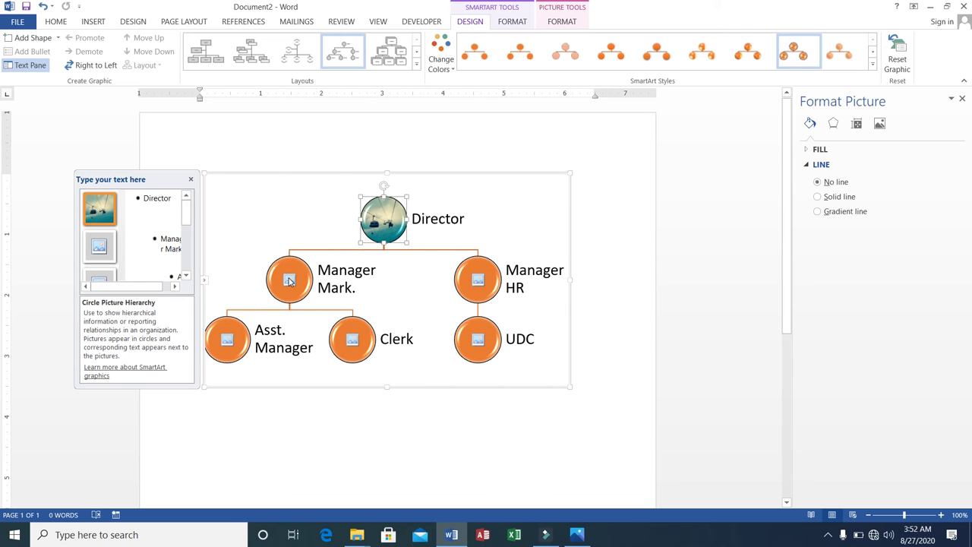
pyautogui.click(289, 281)
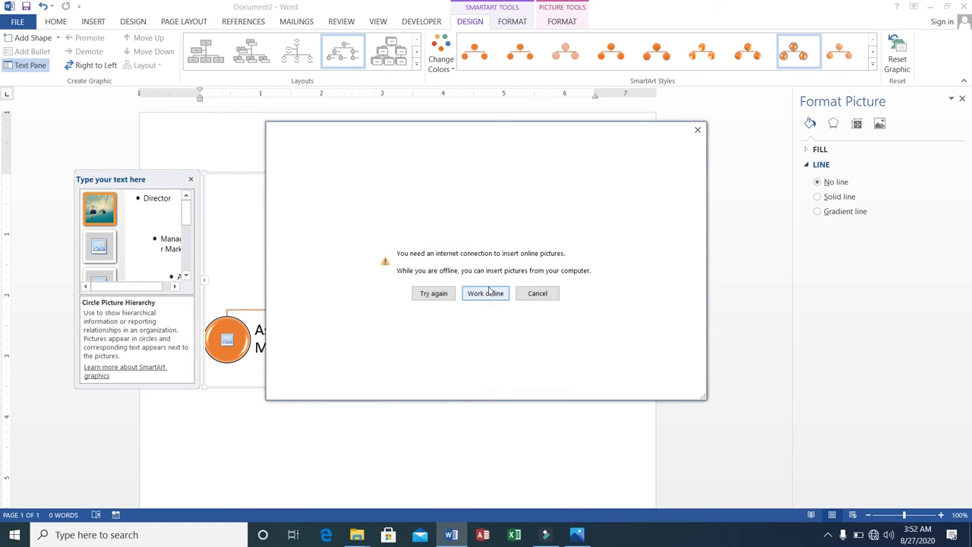
pyautogui.click(486, 294)
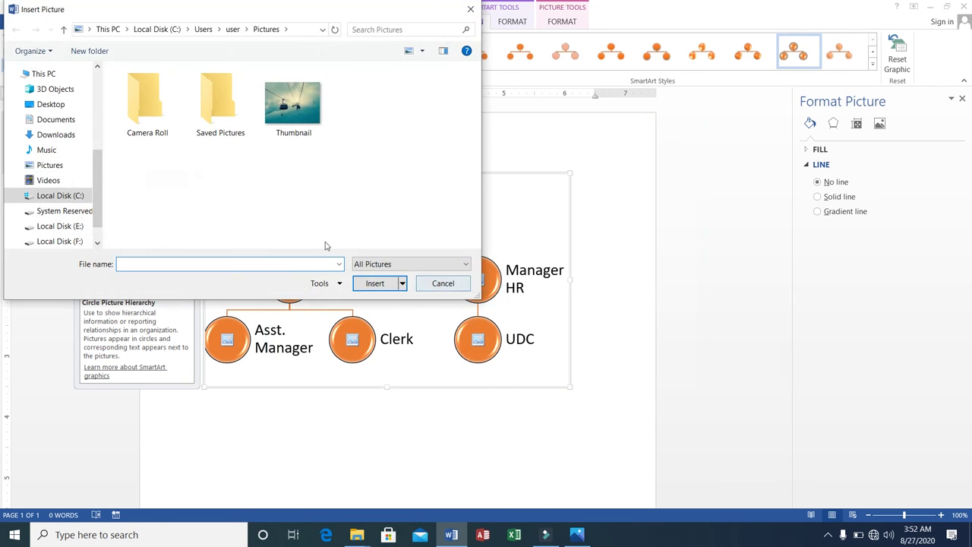
pyautogui.click(297, 130)
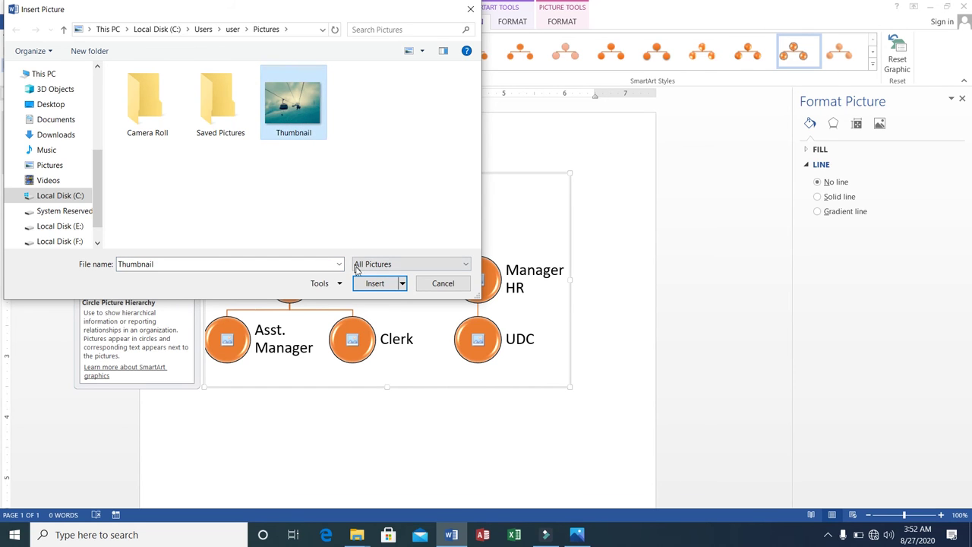
pyautogui.click(373, 283)
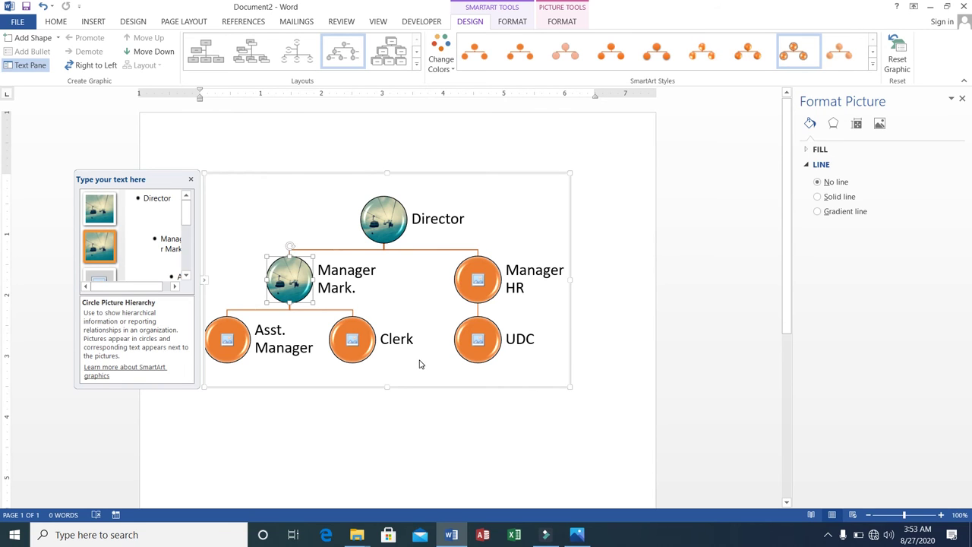
pyautogui.click(284, 174)
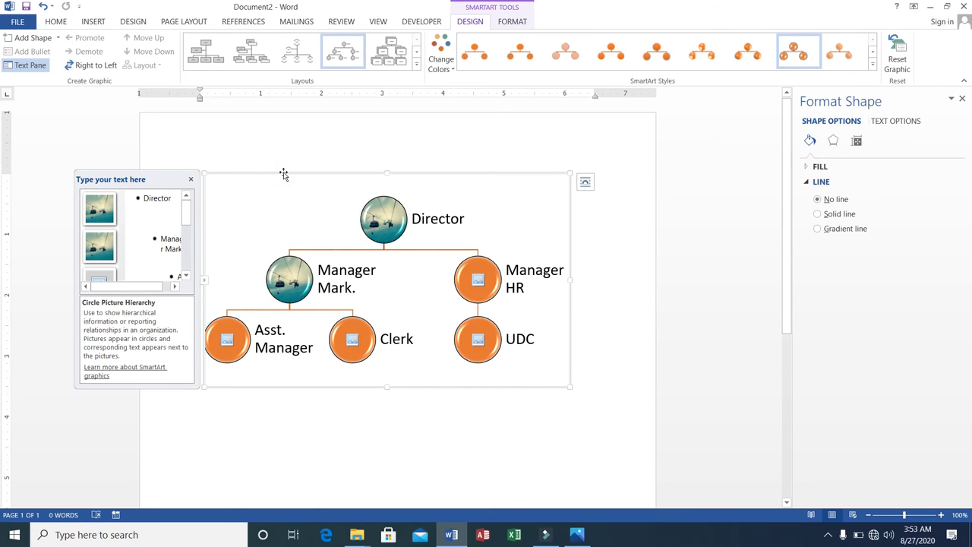
# Step: Delete the org chart and insert a Basic Cycle SmartArt from the Cycle category
pyautogui.press('Delete')
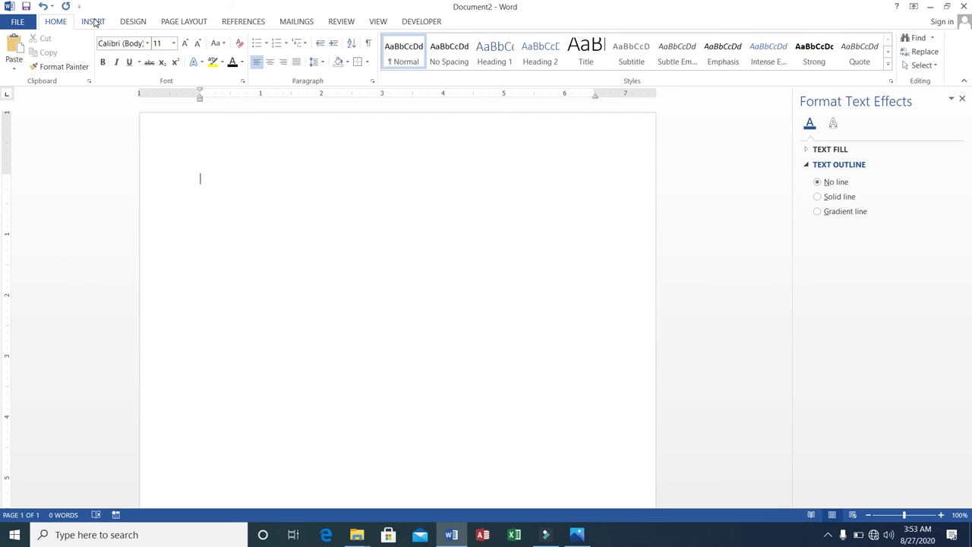
pyautogui.click(96, 22)
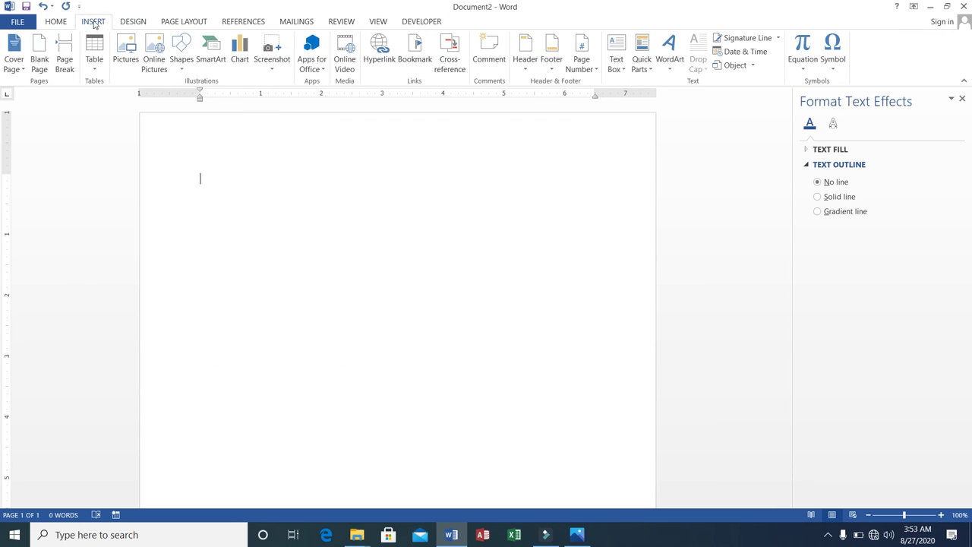
pyautogui.click(211, 56)
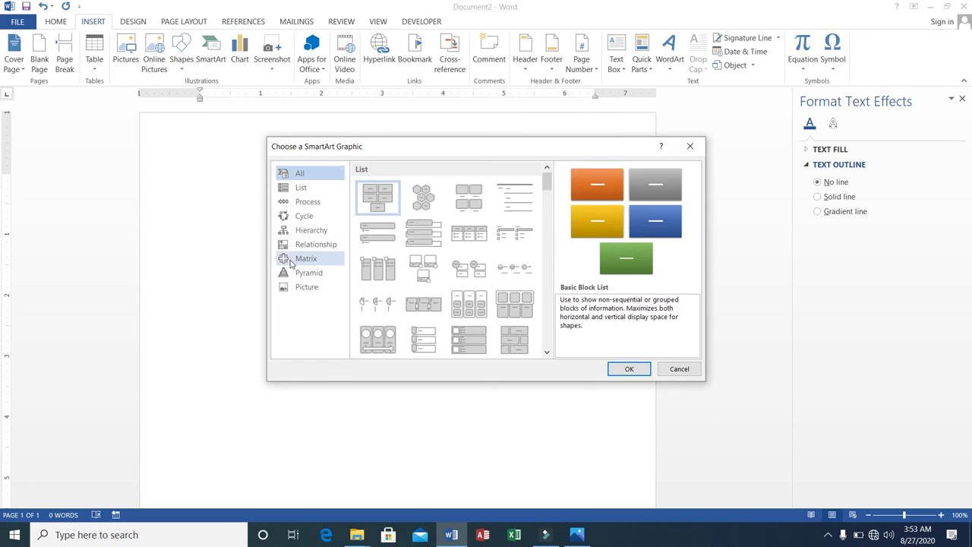
pyautogui.click(303, 216)
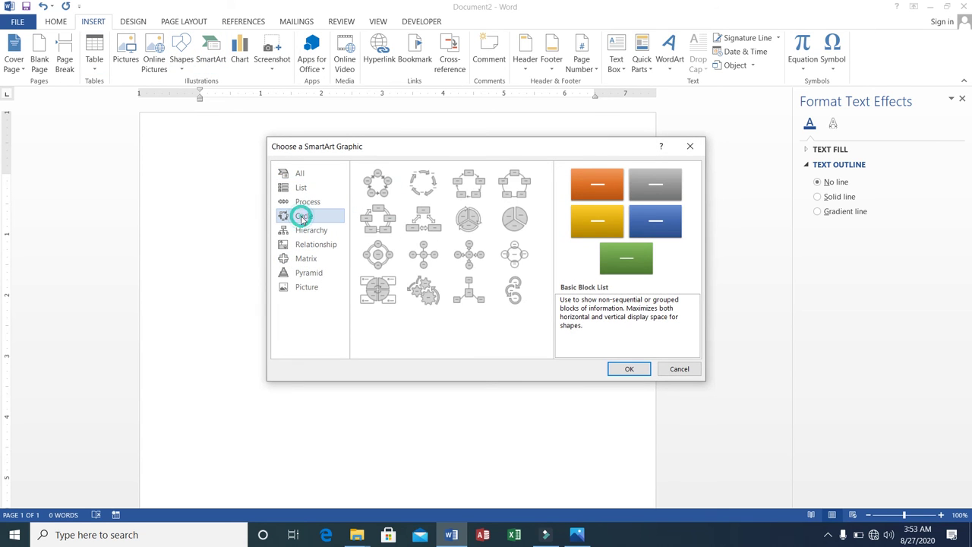
pyautogui.click(380, 196)
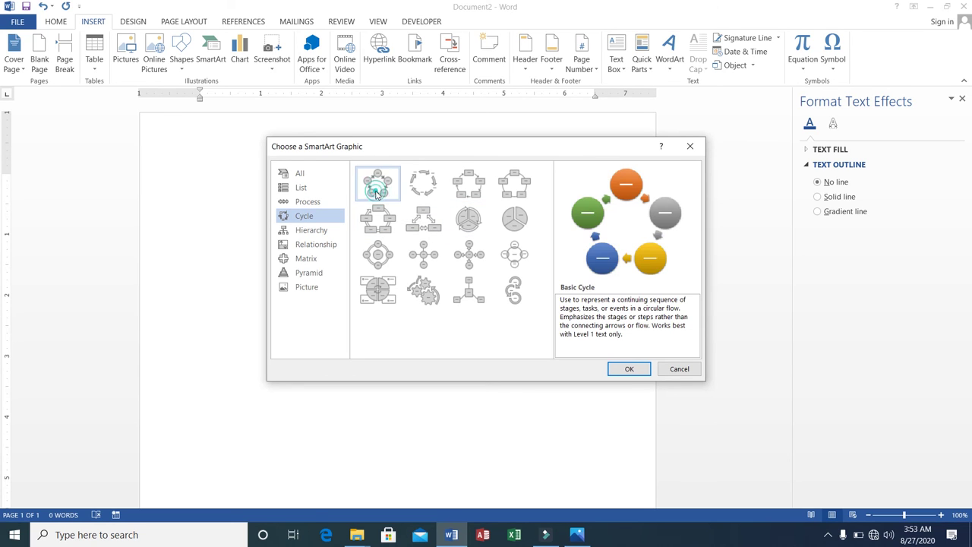
pyautogui.click(628, 370)
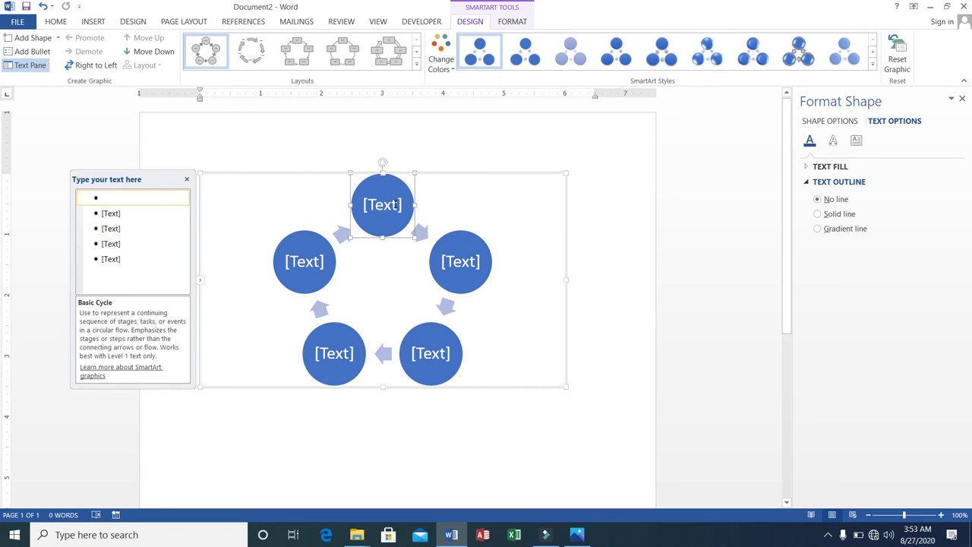
# Step: Label the circles clockwise from the top: Analysis, Design, Development, Deployment, Closing
pyautogui.click(395, 206)
pyautogui.write('Analysis')
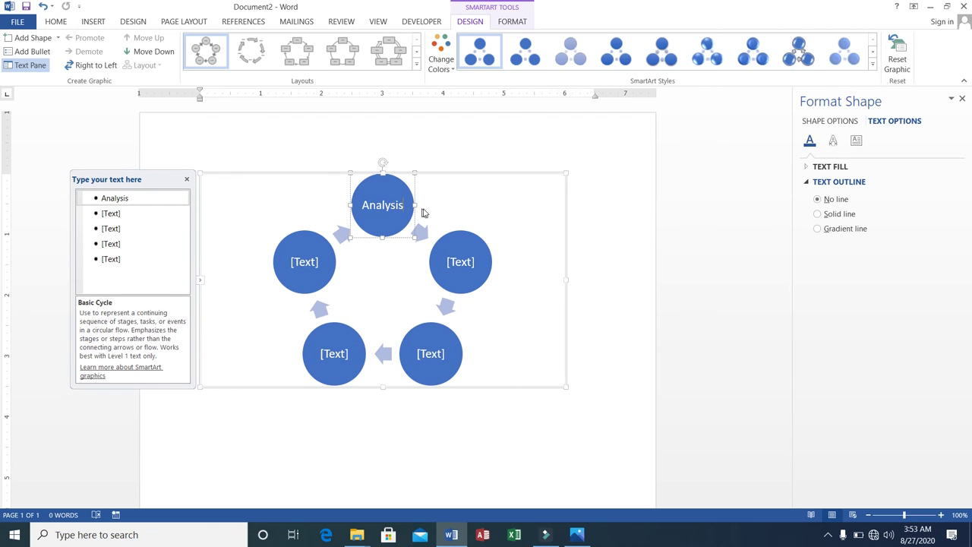
pyautogui.click(473, 261)
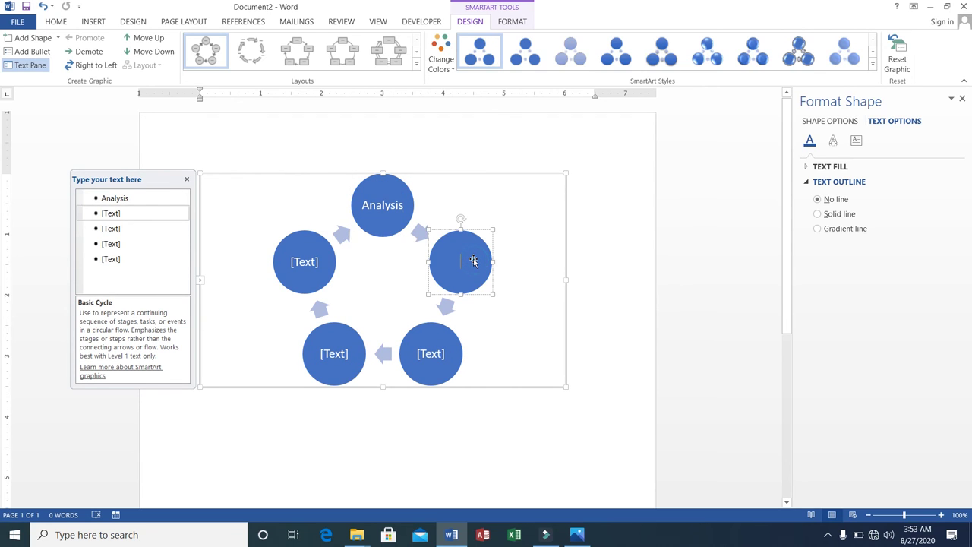
pyautogui.write('Design')
pyautogui.click(440, 349)
pyautogui.write('Devel')
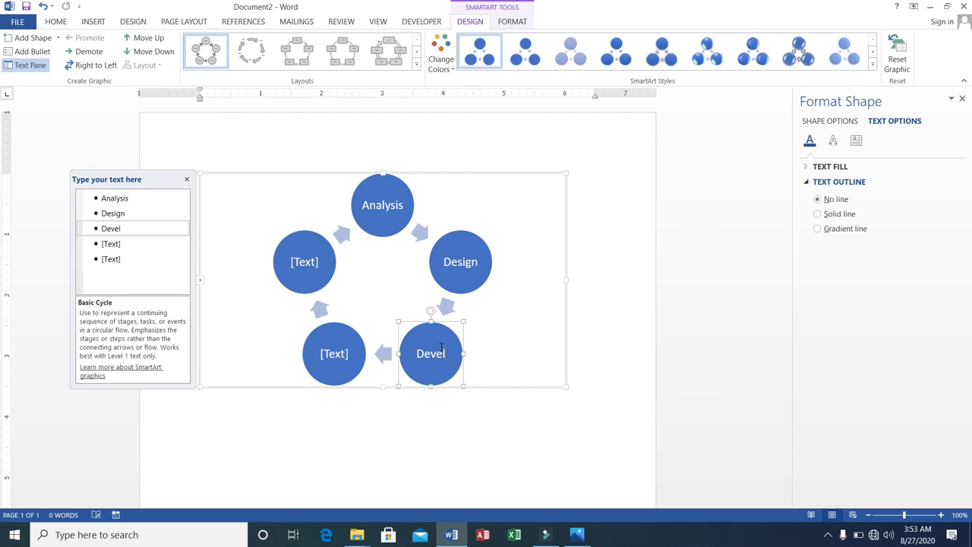
pyautogui.write('opment')
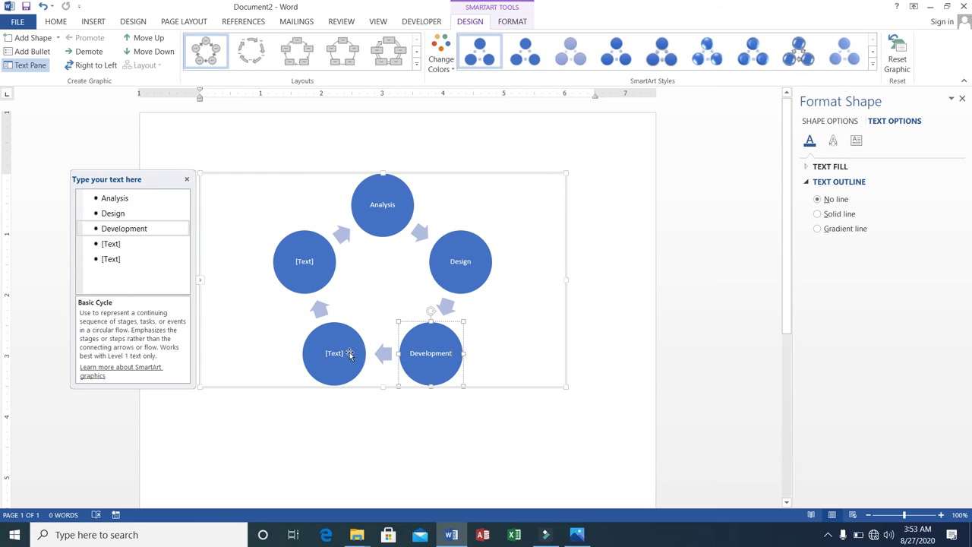
pyautogui.click(334, 351)
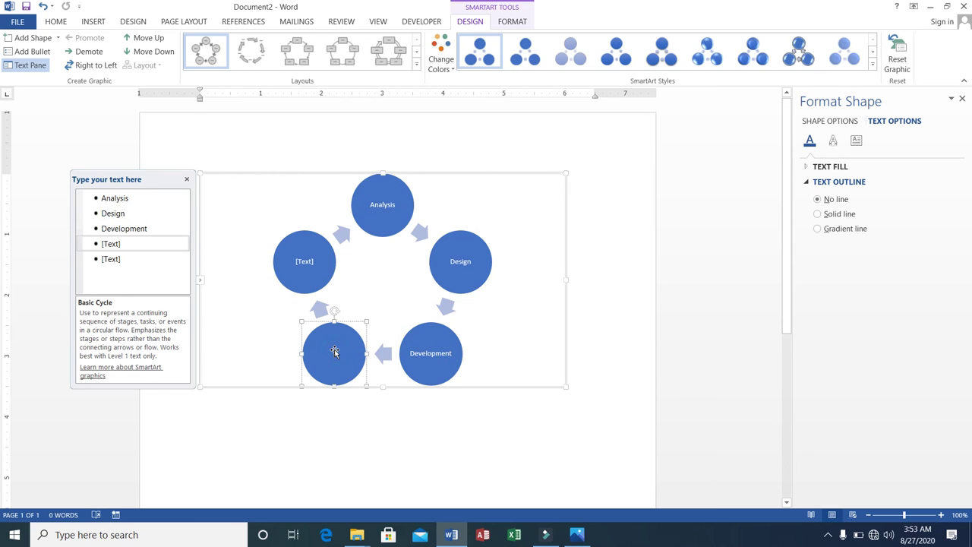
pyautogui.write('Deplo')
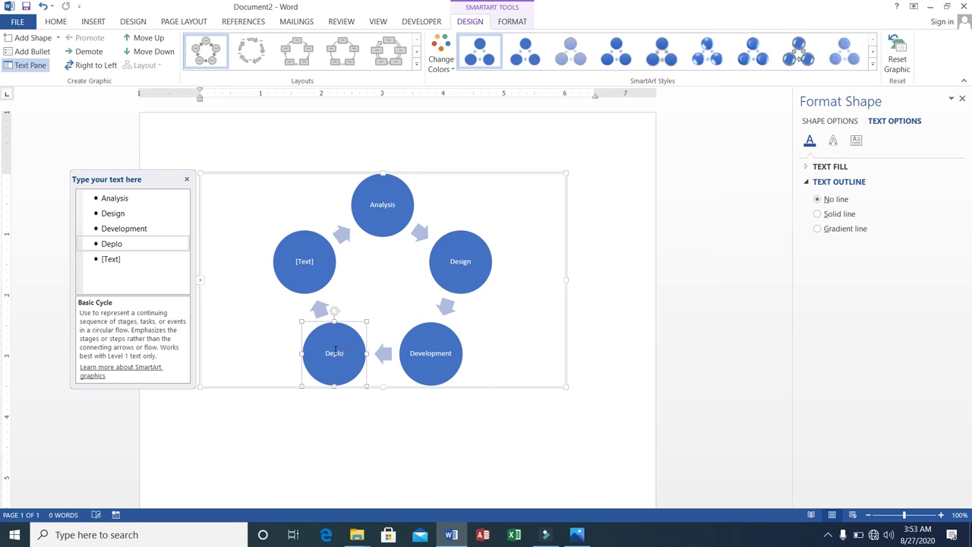
pyautogui.write('yment')
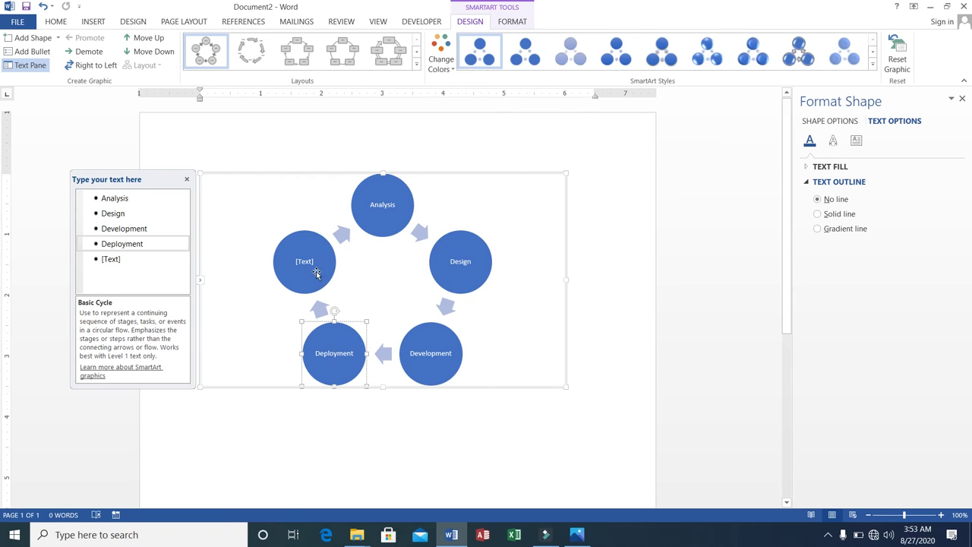
pyautogui.click(308, 264)
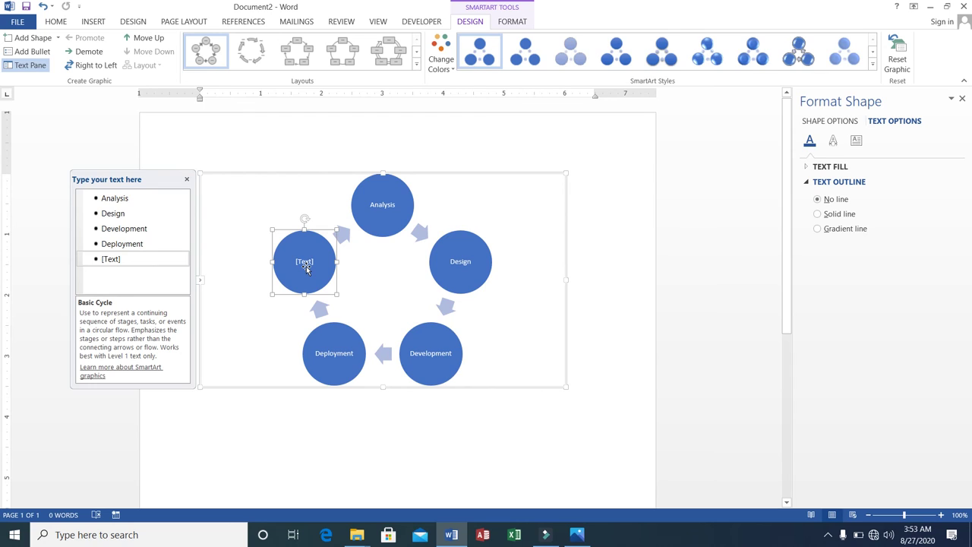
pyautogui.write('Closing')
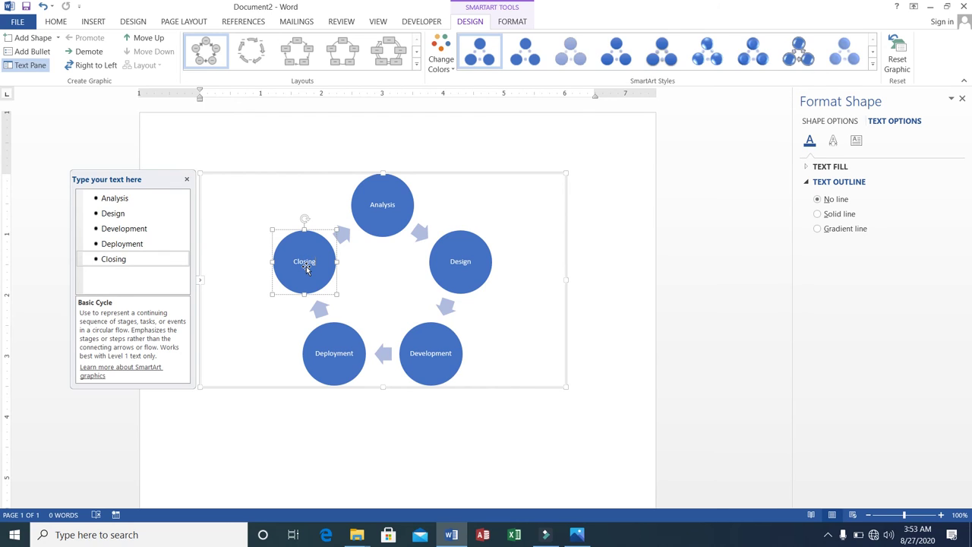
pyautogui.click(549, 313)
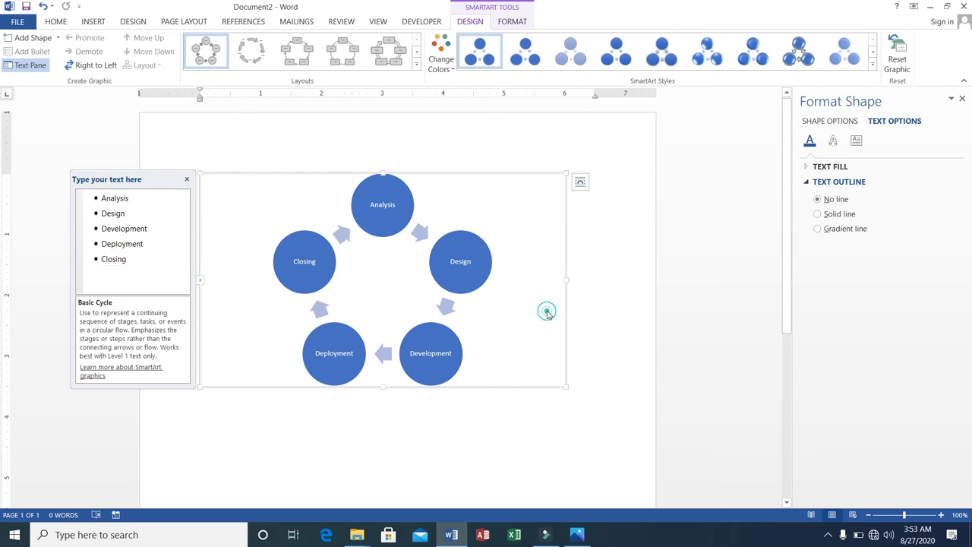
# Step: Switch the cycle to the Continuous Cycle layout and apply a glossy 3-D SmartArt style
pyautogui.click(394, 205)
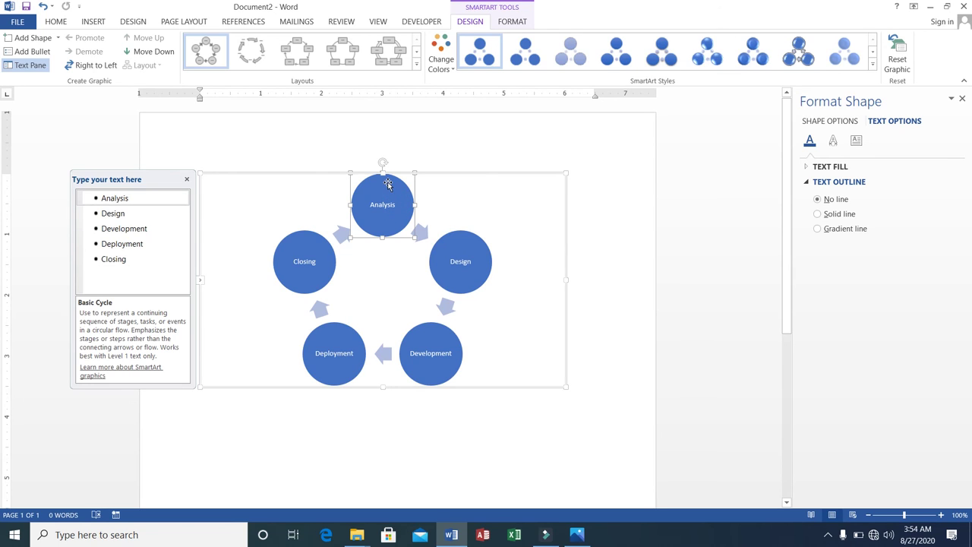
pyautogui.scroll(1, 370, 59)
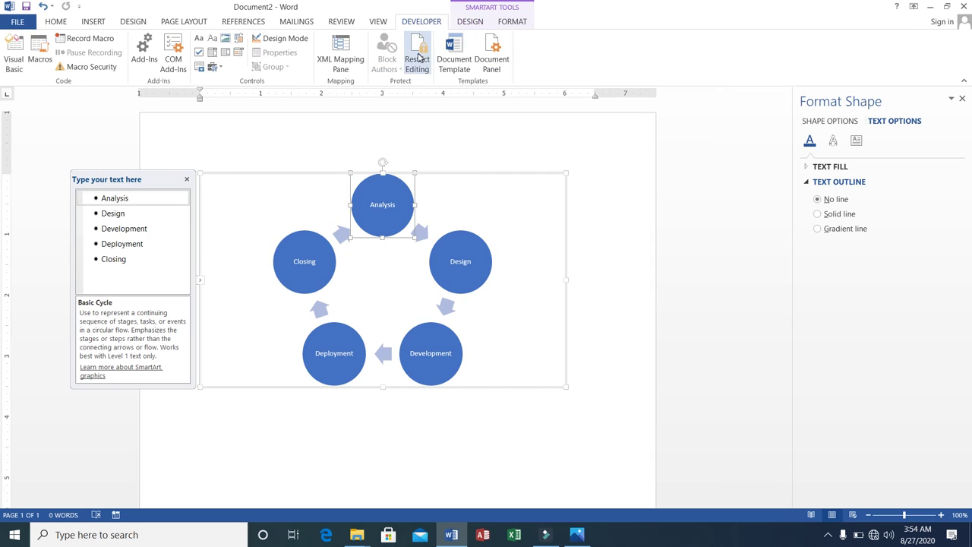
pyautogui.click(95, 21)
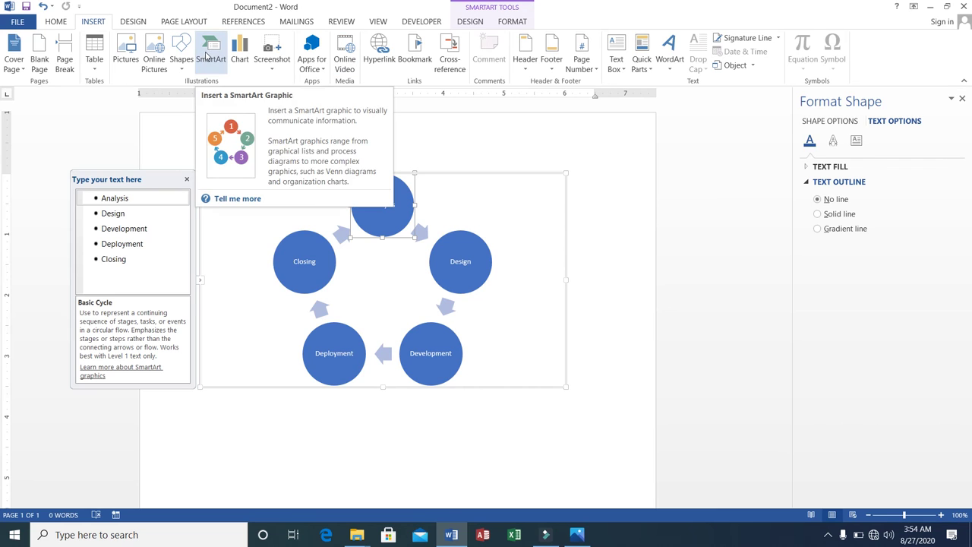
pyautogui.click(400, 217)
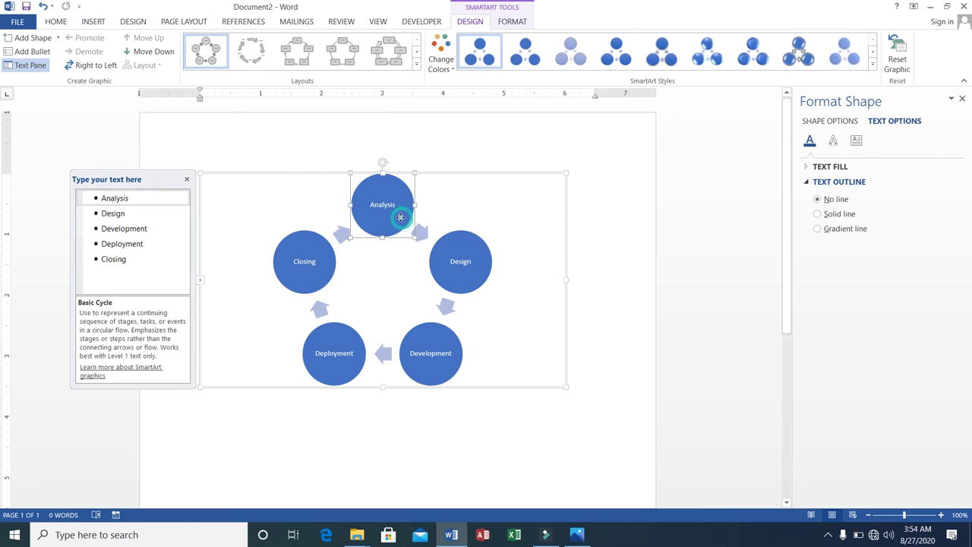
pyautogui.click(259, 57)
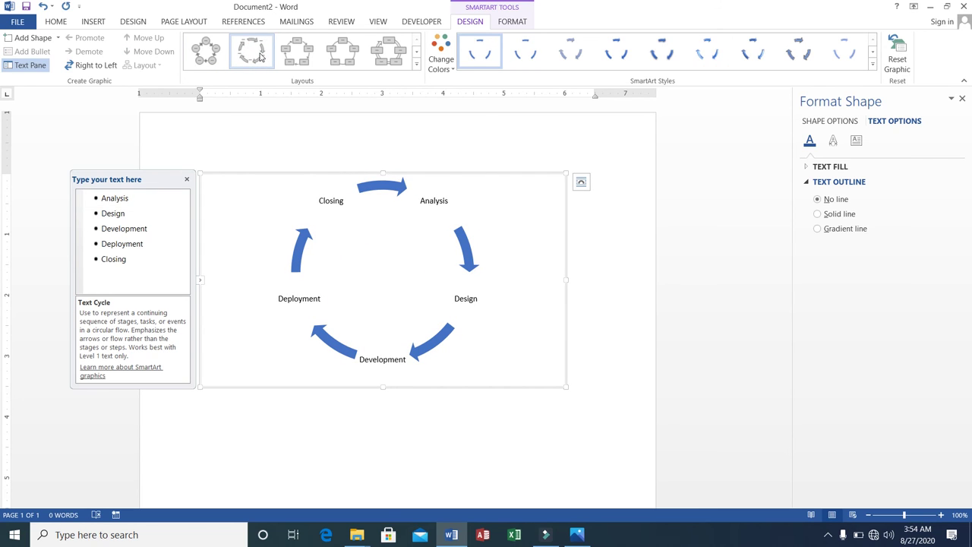
pyautogui.click(378, 55)
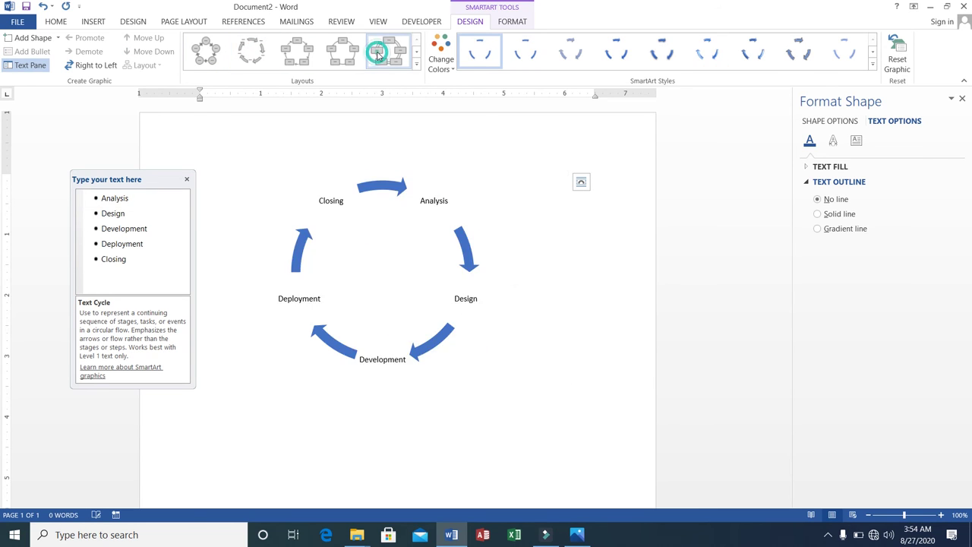
pyautogui.click(705, 64)
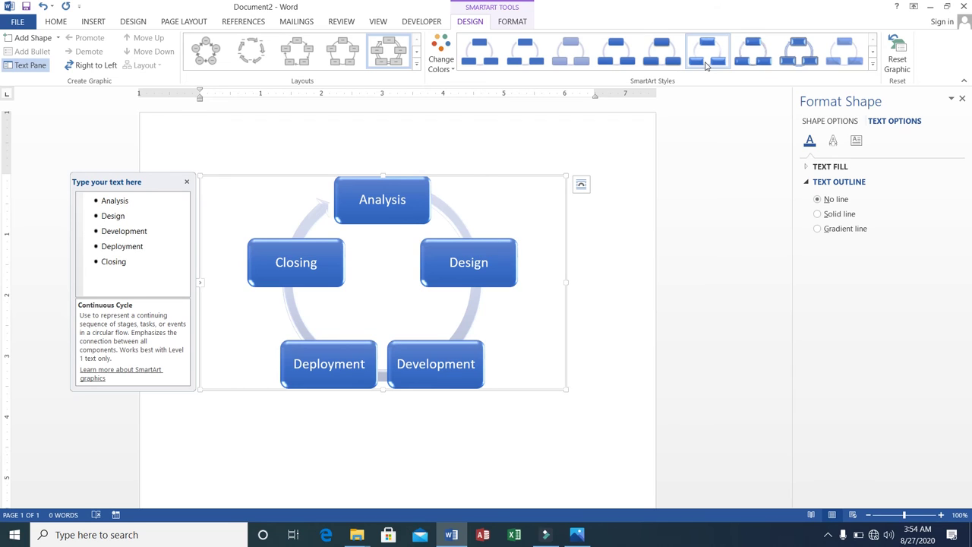
# Step: Give the label text an orange Radial Gradient - Accent 2 outline, then delete the diagram
pyautogui.click(817, 214)
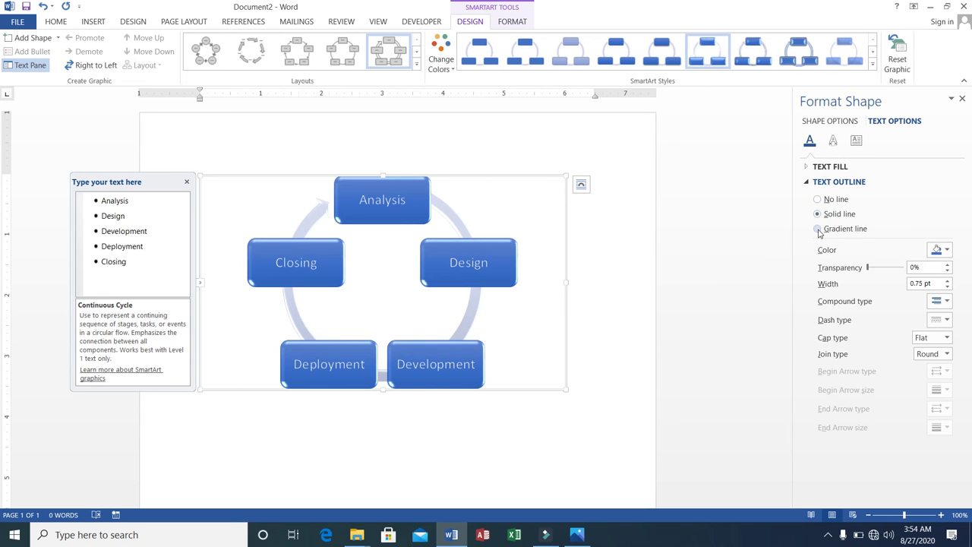
pyautogui.click(819, 229)
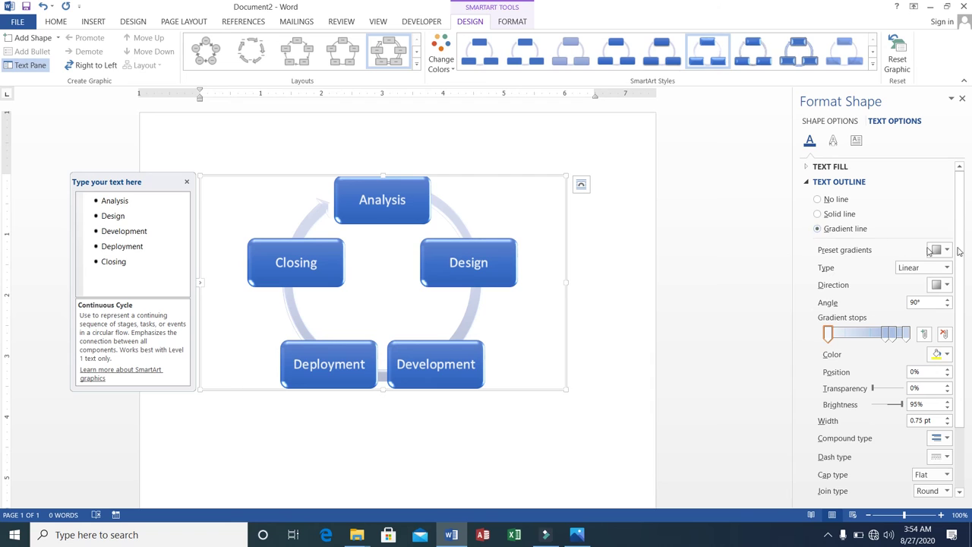
pyautogui.click(944, 251)
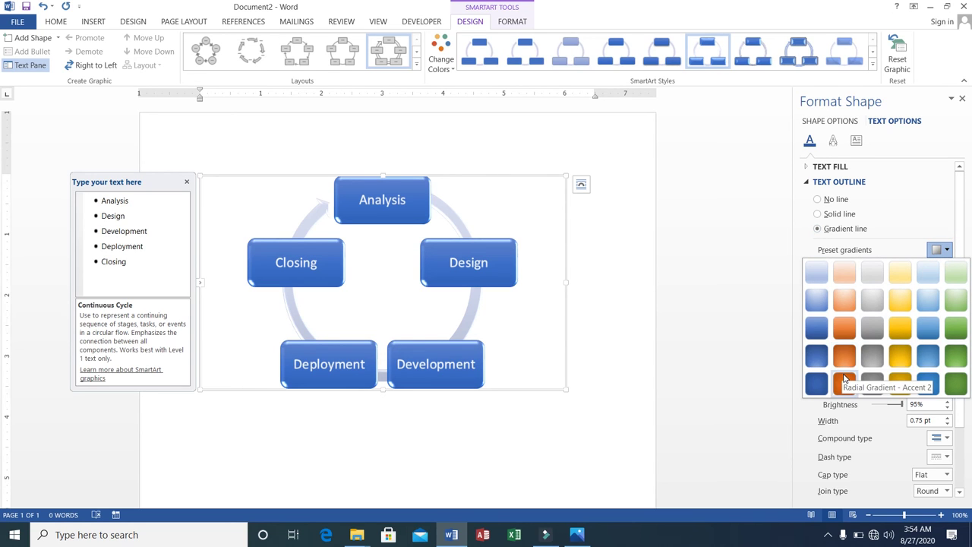
pyautogui.click(845, 380)
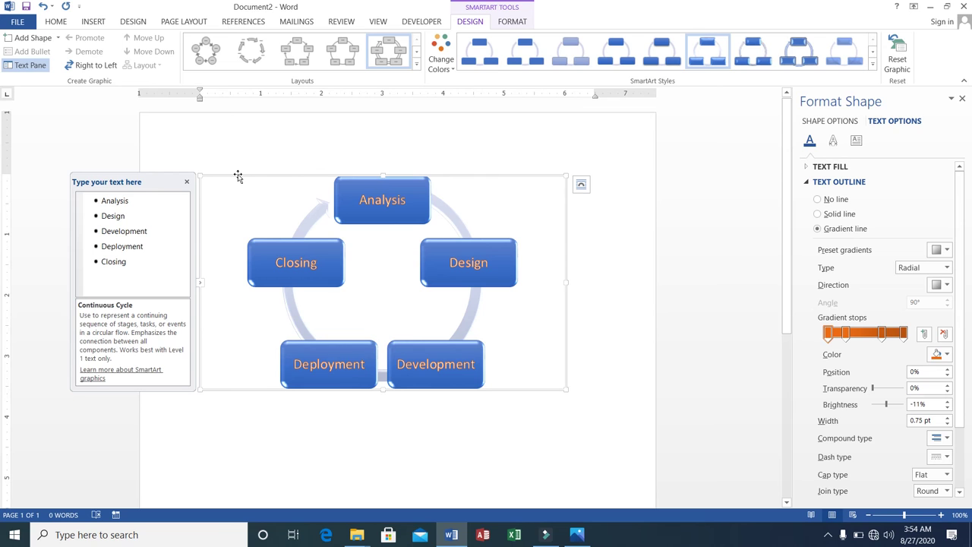
pyautogui.press('Delete')
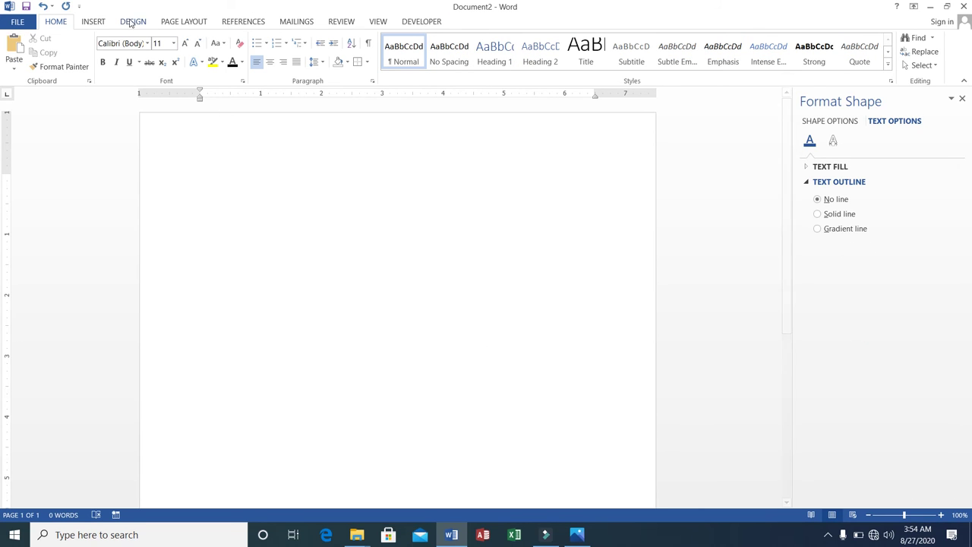
# Step: Insert a Clustered Column chart with the default Category 1–4 and Series 1–3 sample data
pyautogui.click(93, 22)
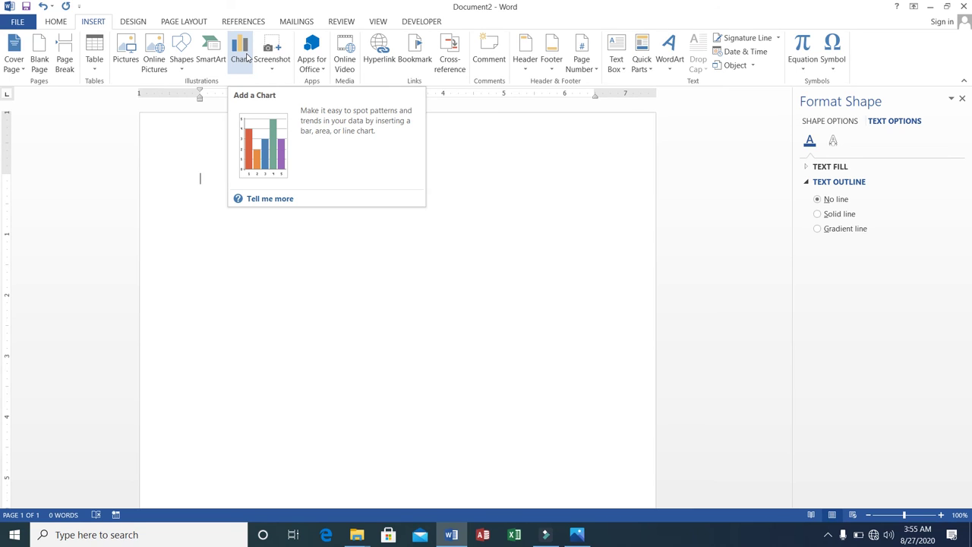
pyautogui.click(246, 58)
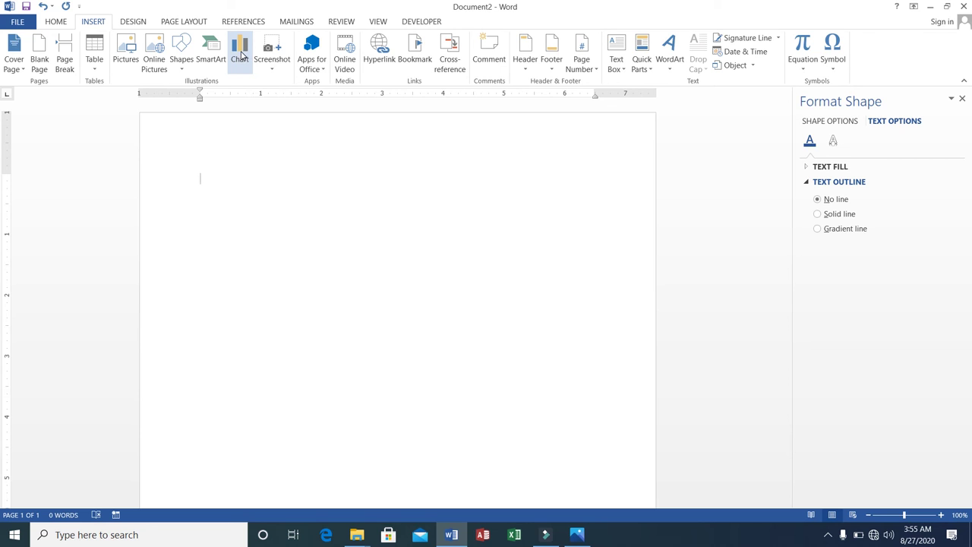
pyautogui.click(242, 57)
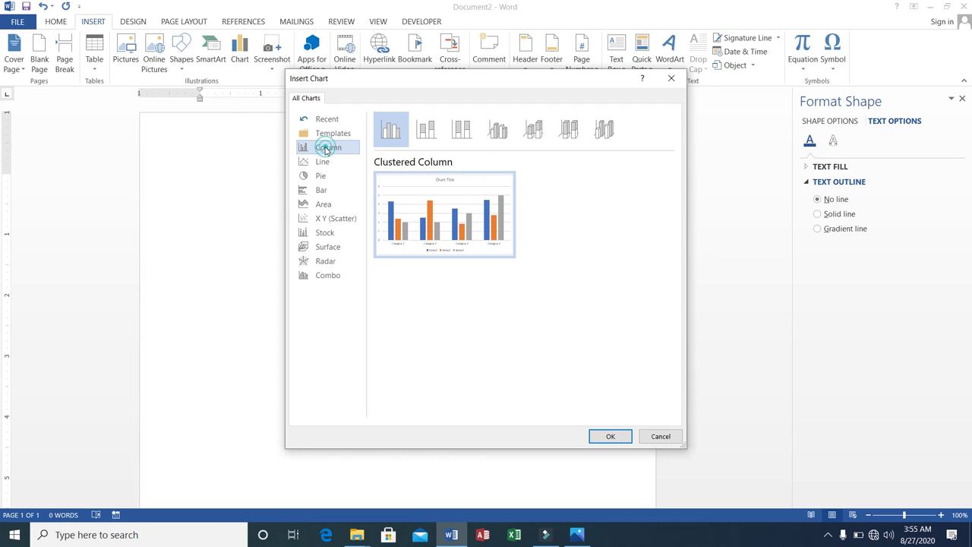
pyautogui.click(609, 438)
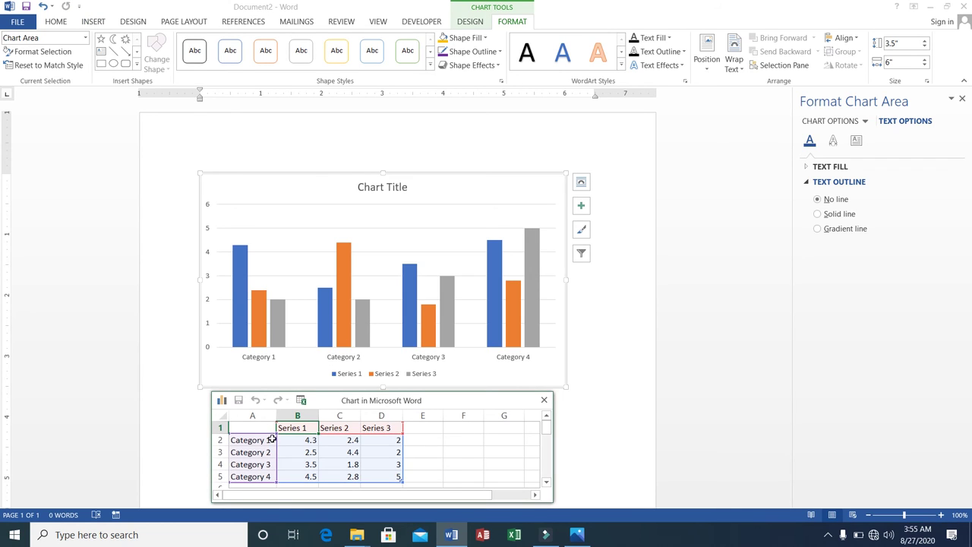
# Step: Overwrite cells A2:A5 with MS-Word, MS-Excel, MS-Power Point and MS-Access
pyautogui.click(273, 439)
pyautogui.doubleClick(266, 441)
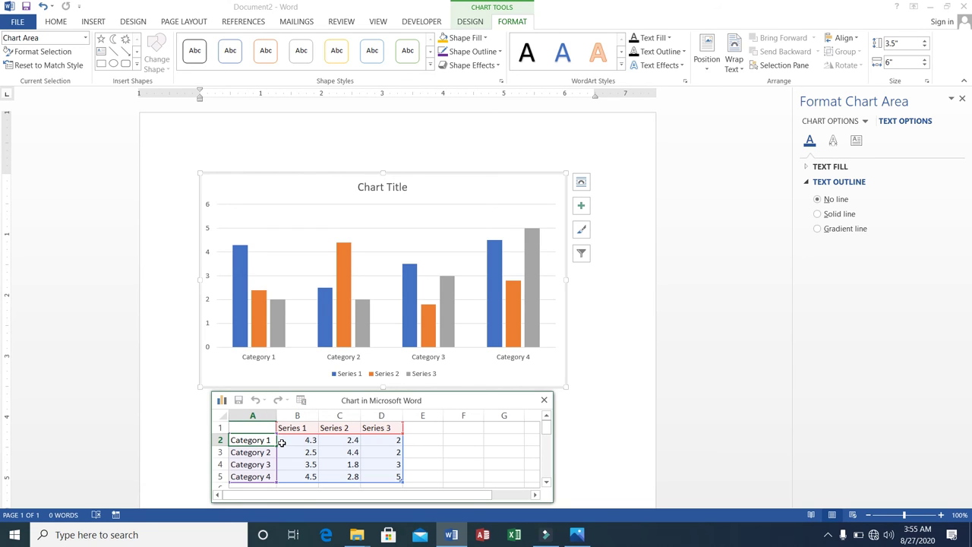
pyautogui.press('BackSpace')
pyautogui.press('BackSpace')
pyautogui.press('BackSpace')
pyautogui.press('BackSpace')
pyautogui.press('BackSpace')
pyautogui.press('BackSpace')
pyautogui.press('BackSpace')
pyautogui.press('BackSpace')
pyautogui.press('BackSpace')
pyautogui.press('BackSpace')
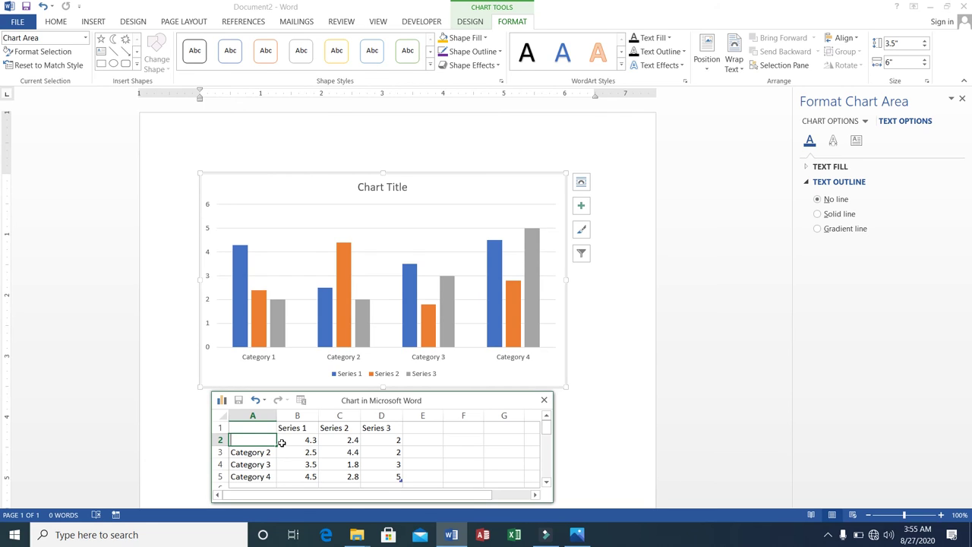
pyautogui.write('MS-Word')
pyautogui.press('Return')
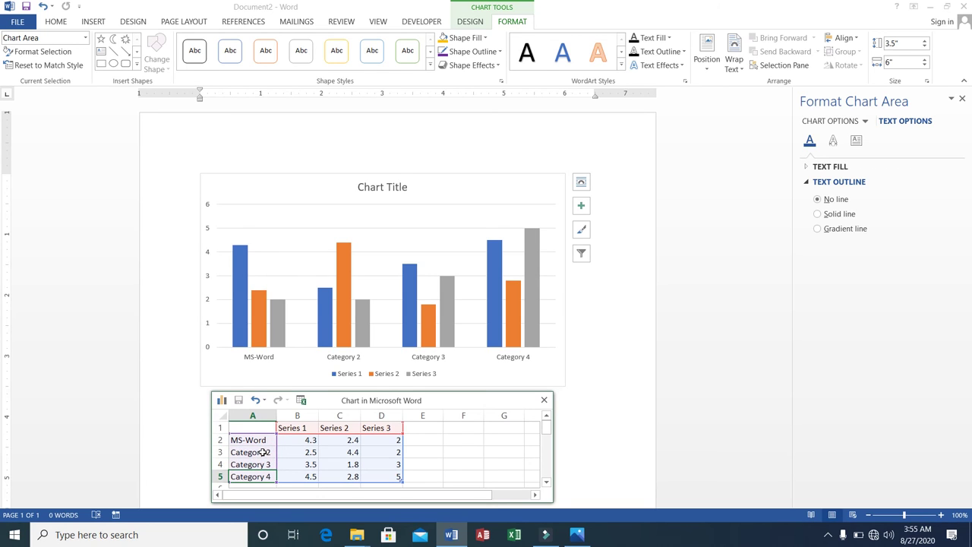
pyautogui.click(262, 452)
pyautogui.write('M')
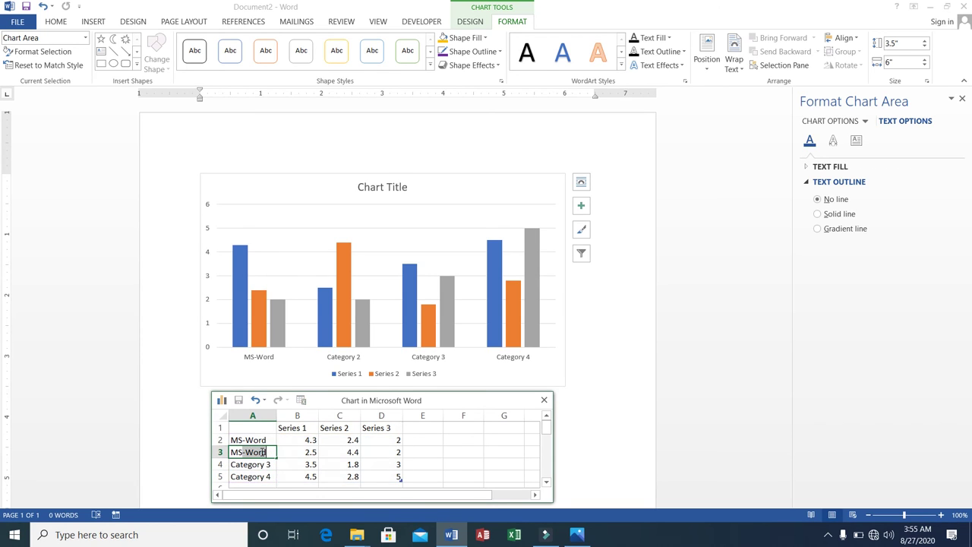
pyautogui.write('S-Excel')
pyautogui.click(256, 464)
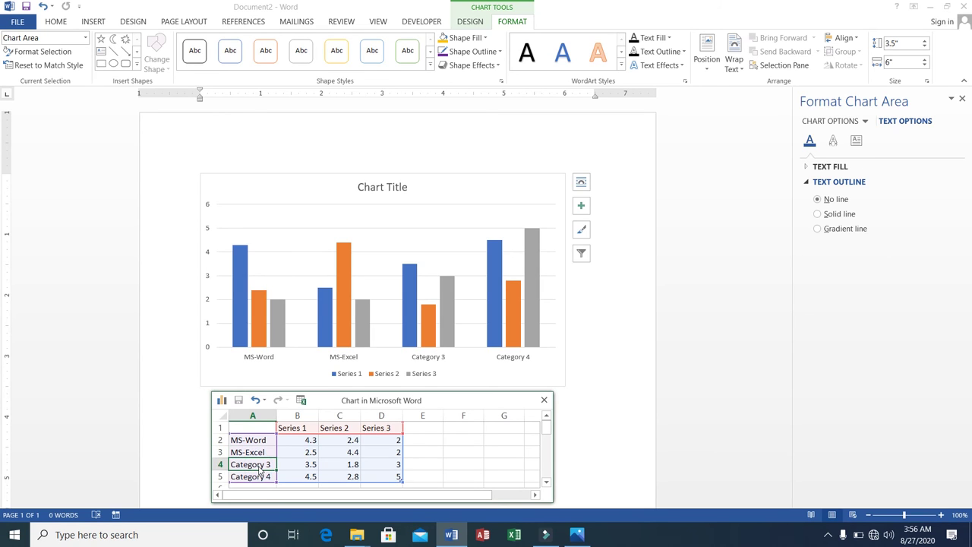
pyautogui.write('MS')
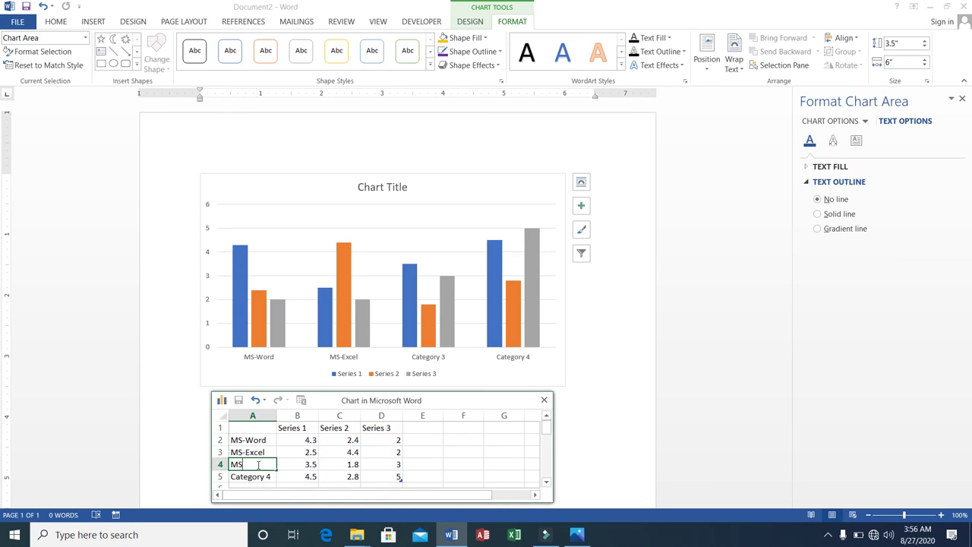
pyautogui.write('-Power Point')
pyautogui.click(262, 476)
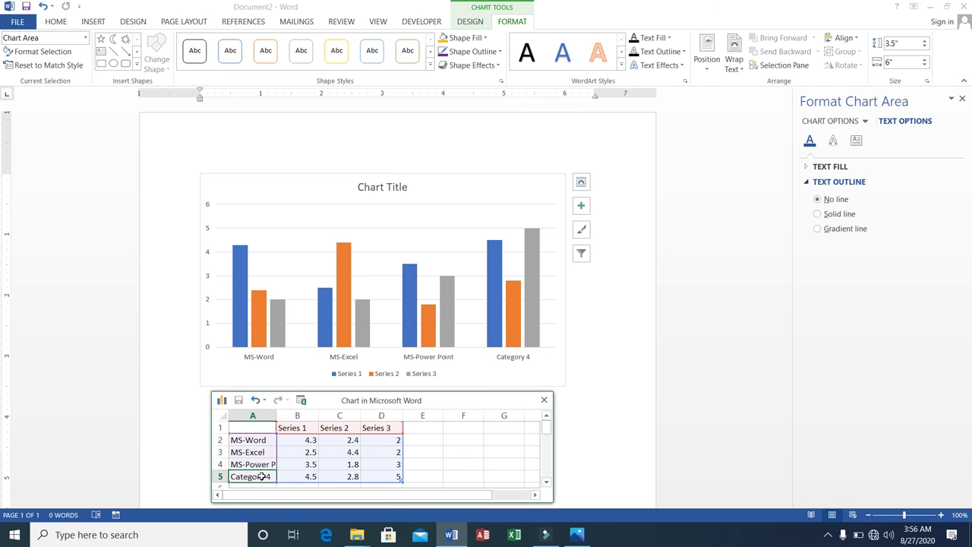
pyautogui.write('MS-Ac')
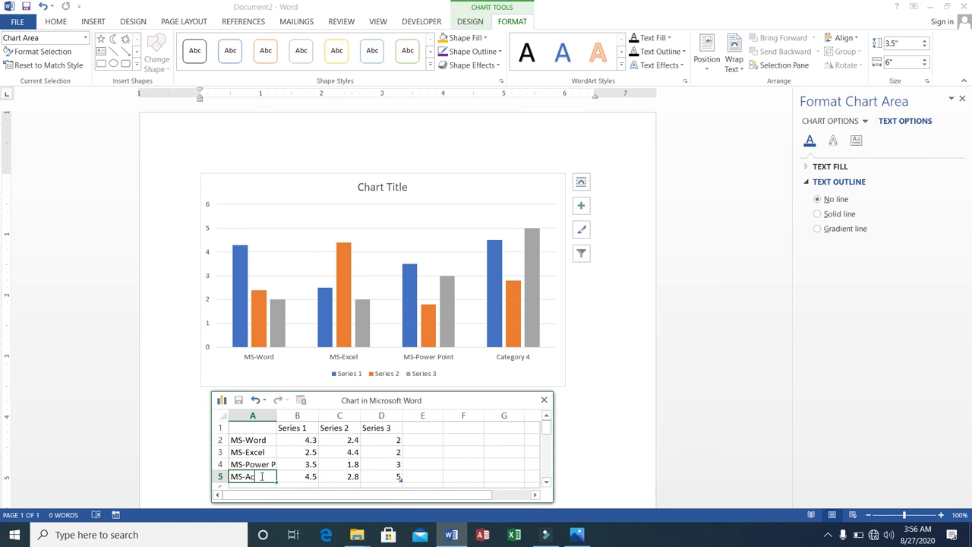
pyautogui.write('cess')
pyautogui.click(311, 428)
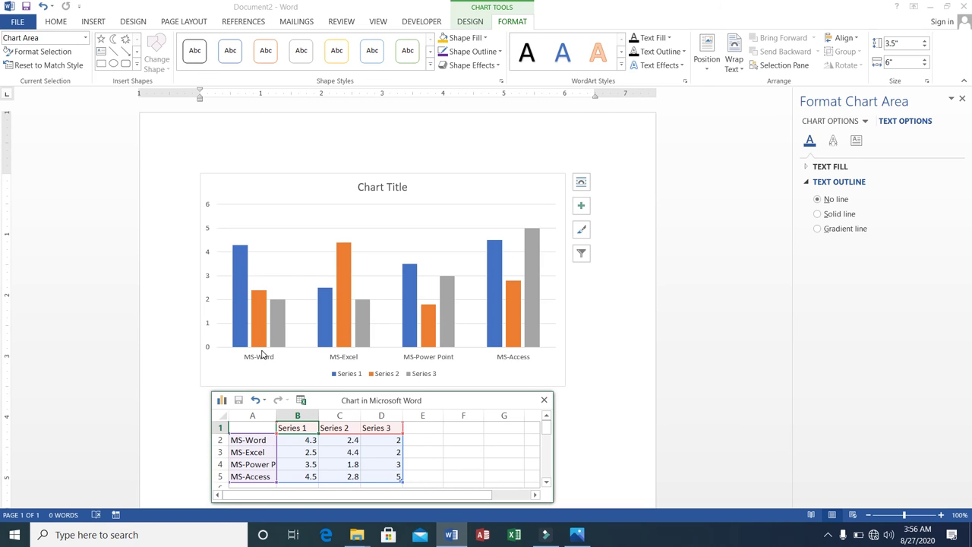
# Step: Rename Series 1 and Series 2 to Jan and Feb, typing Mar into a cell below
pyautogui.click(298, 415)
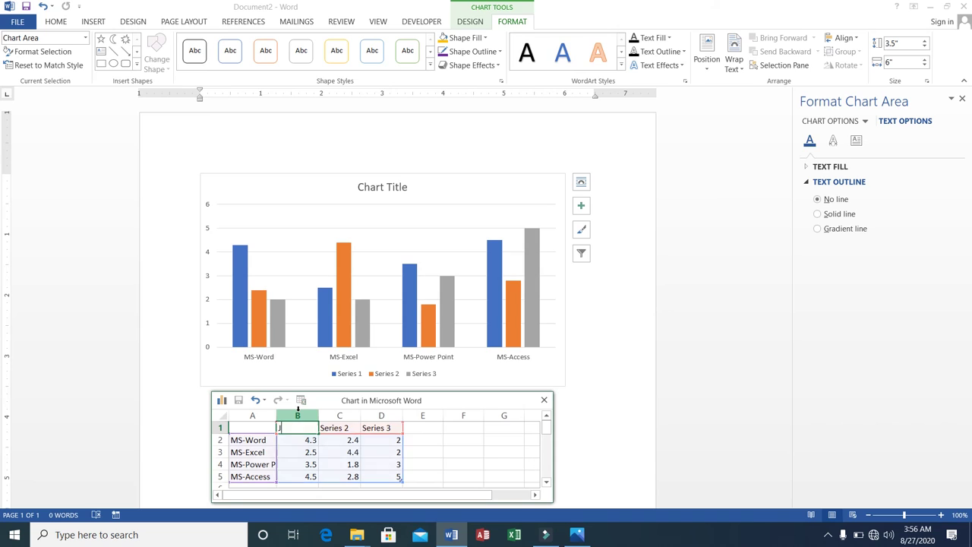
pyautogui.write('Jan')
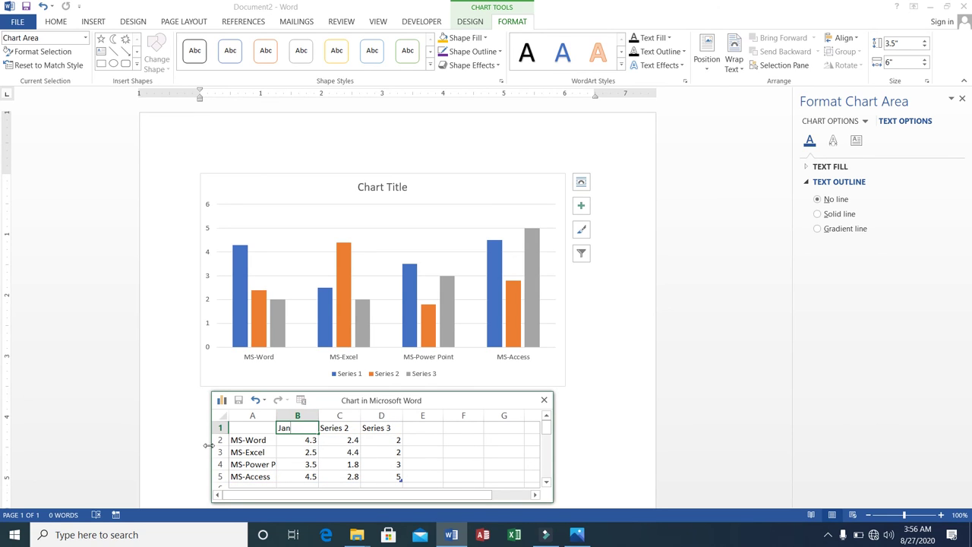
pyautogui.click(209, 446)
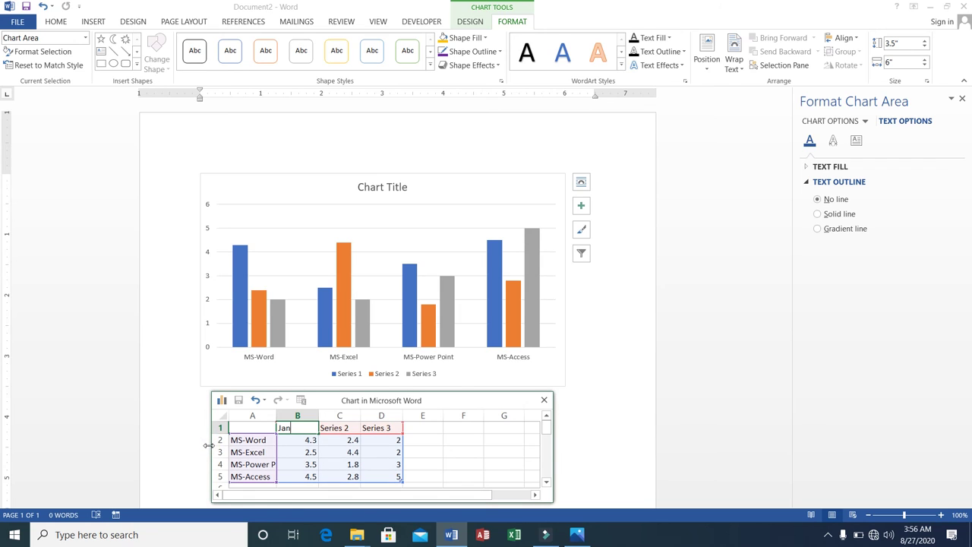
pyautogui.click(348, 429)
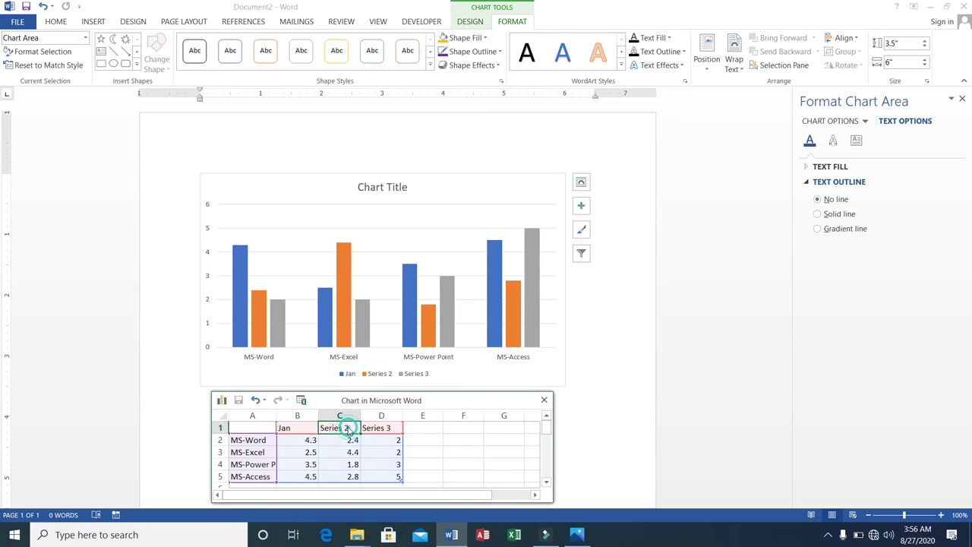
pyautogui.write('Feb')
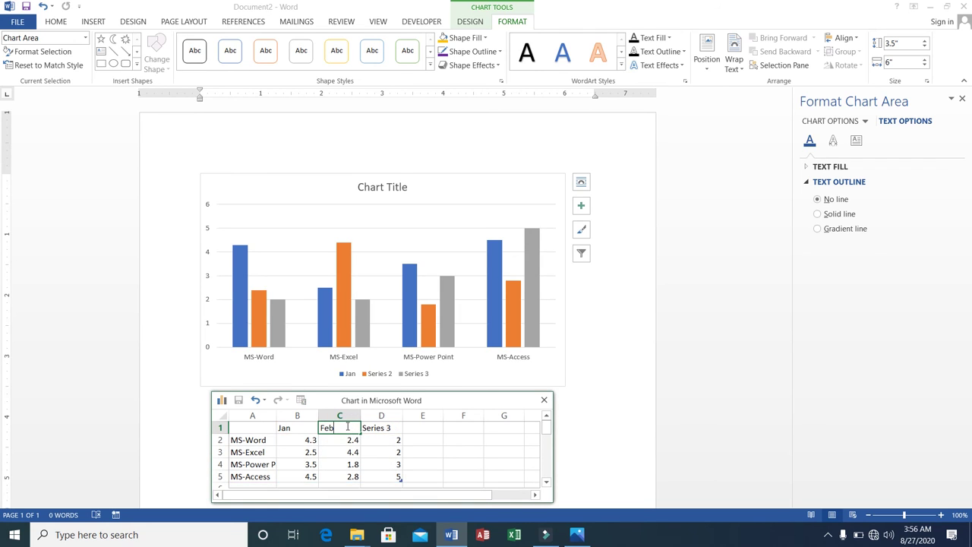
pyautogui.click(380, 427)
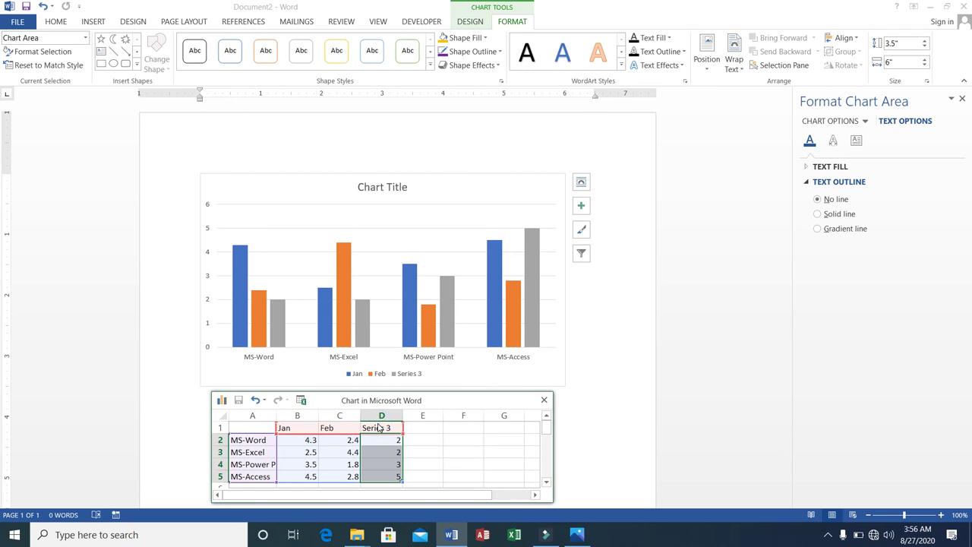
pyautogui.press('Return')
pyautogui.write('Mar')
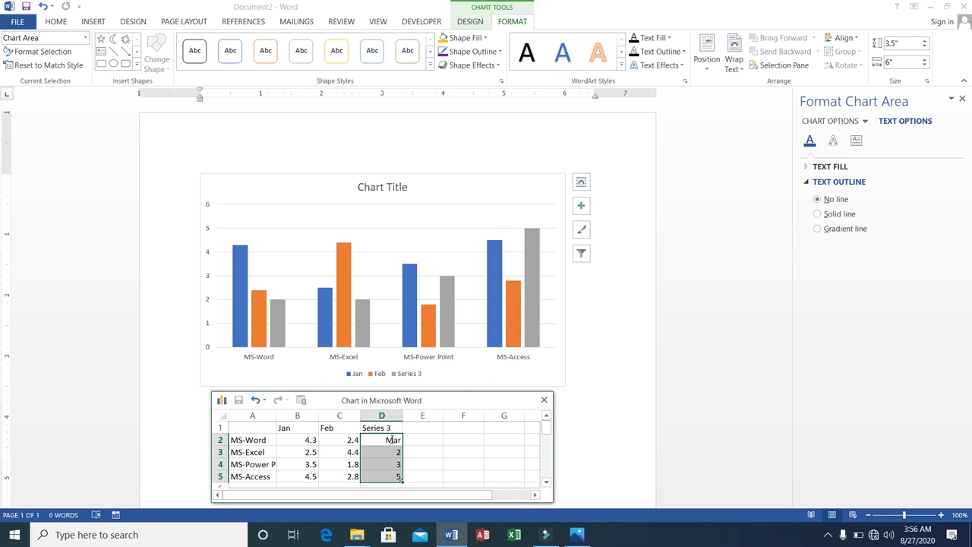
pyautogui.click(240, 316)
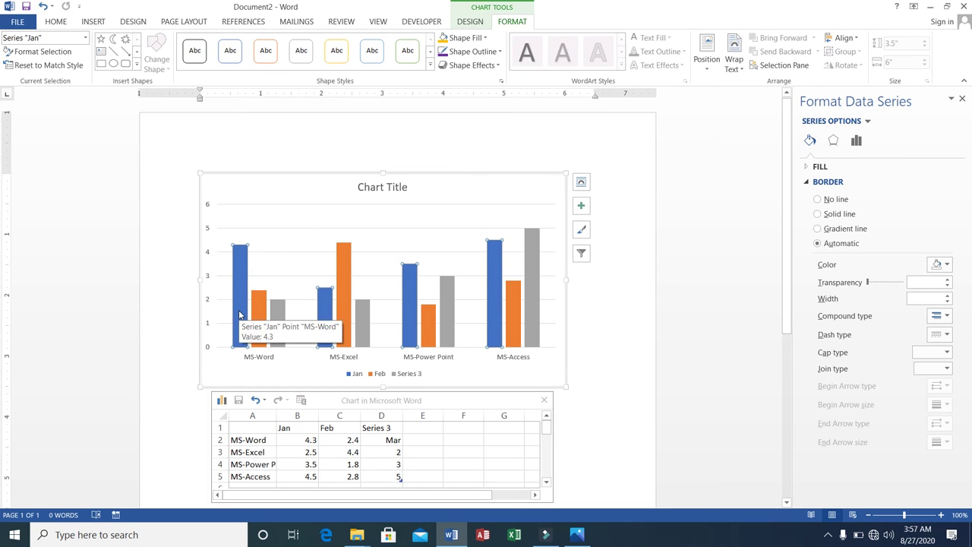
# Step: Retitle the chart 'Students Presence'
pyautogui.click(404, 184)
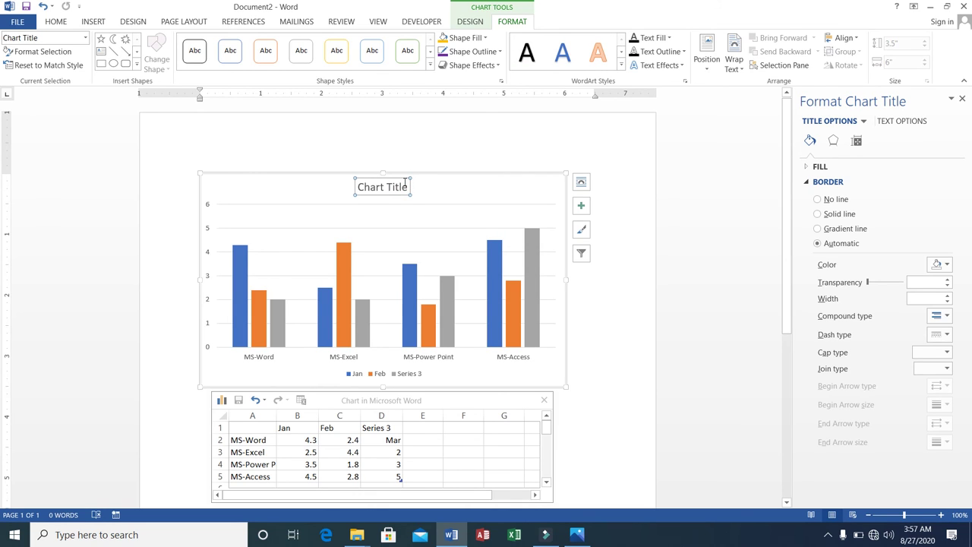
pyautogui.write('S')
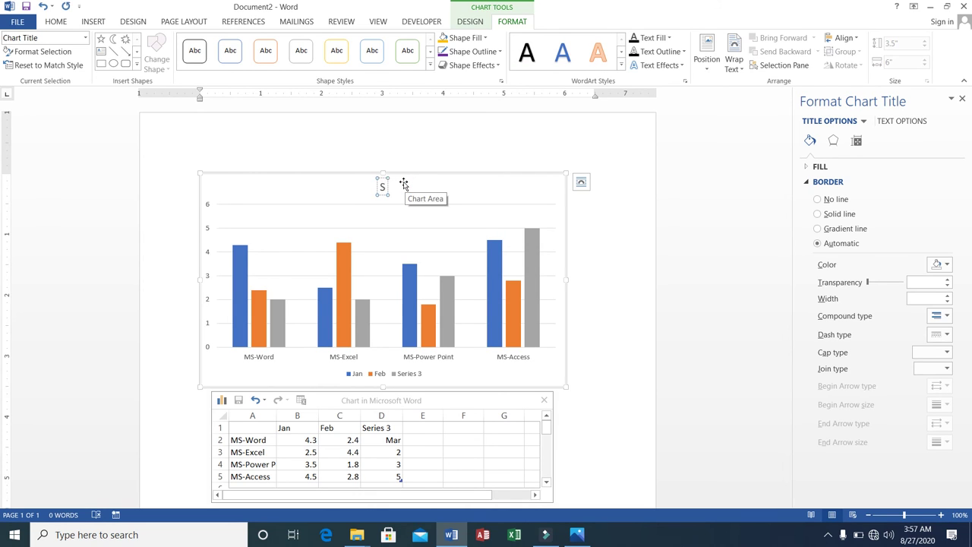
pyautogui.write('tudent')
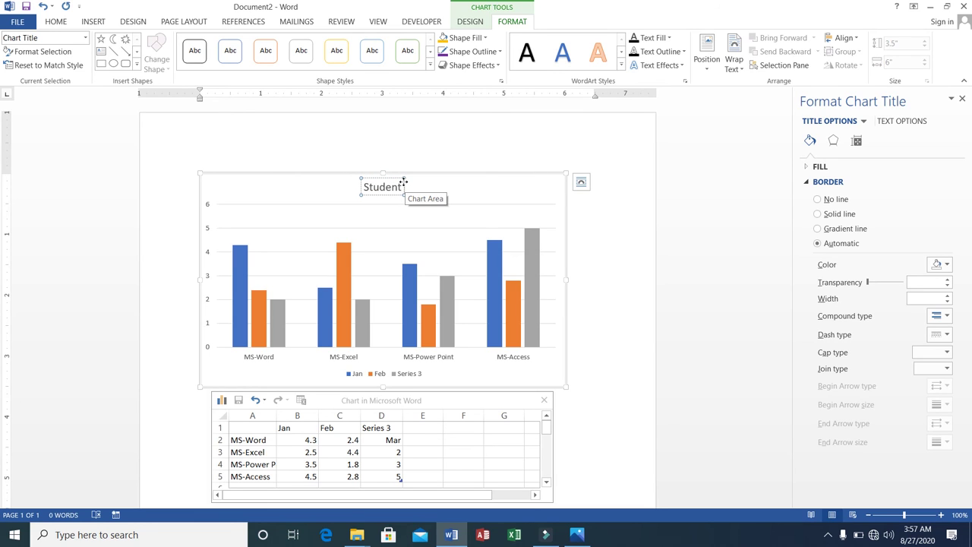
pyautogui.write('s Pre')
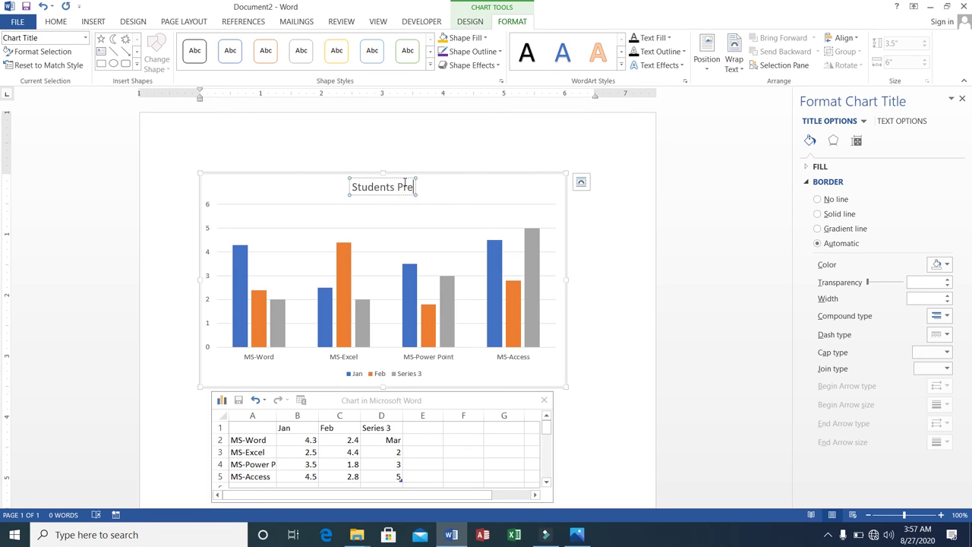
pyautogui.write('pance')
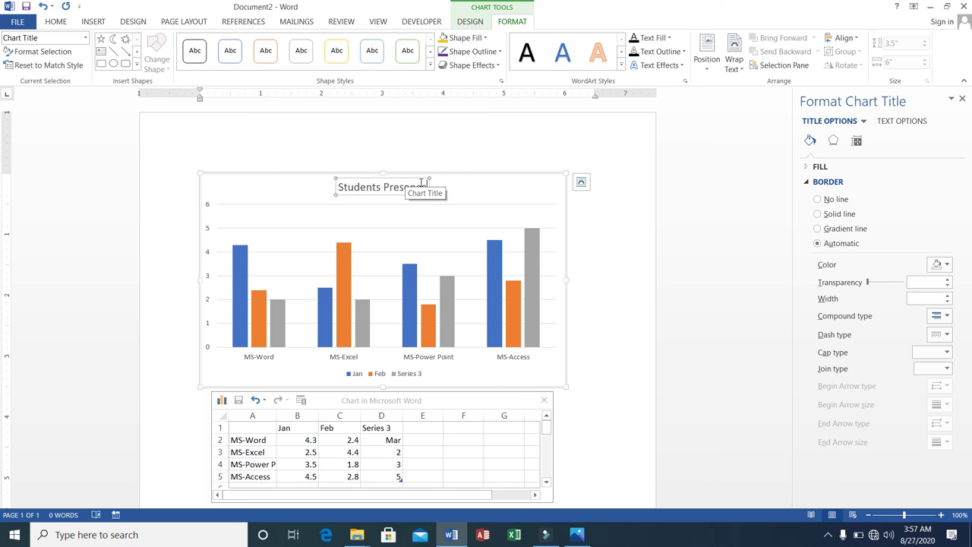
pyautogui.click(468, 194)
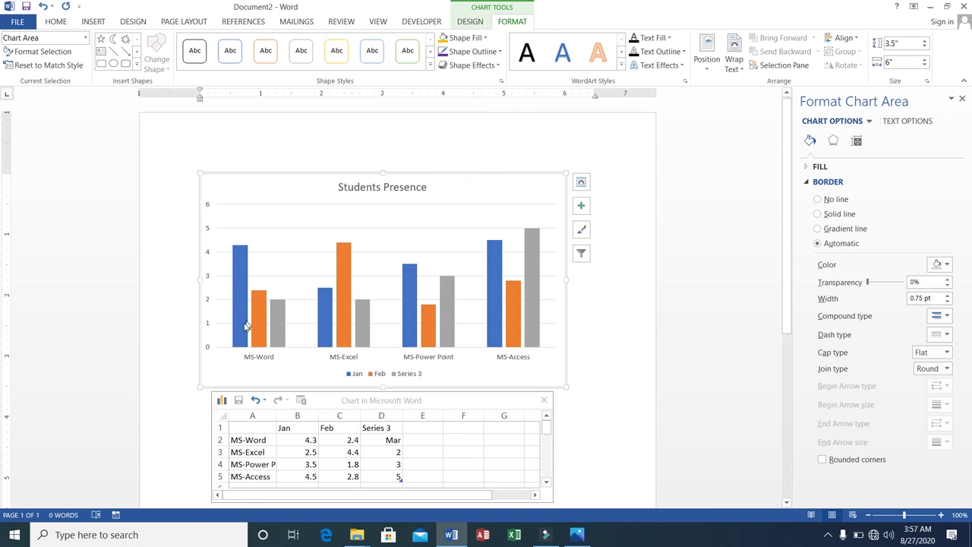
pyautogui.moveTo(241, 327)
pyautogui.moveTo(272, 336)
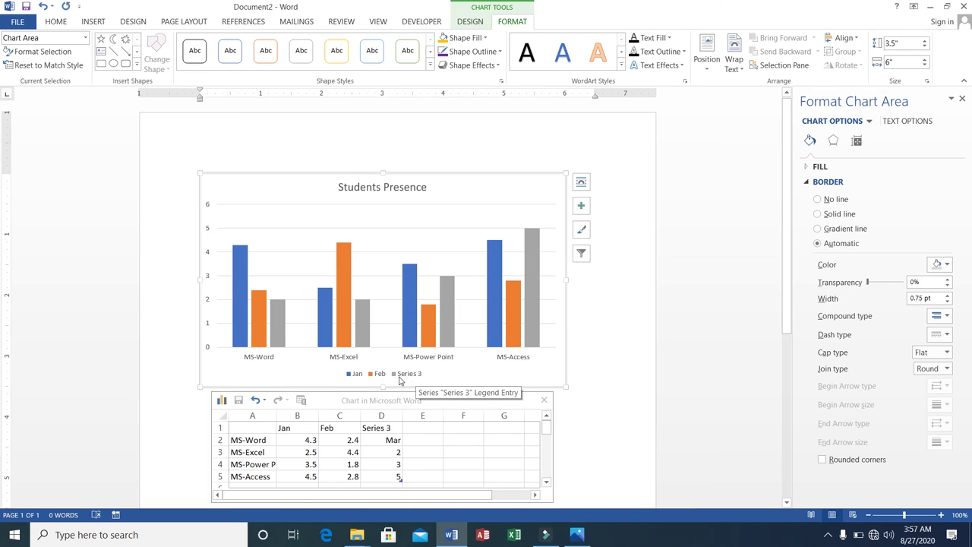
pyautogui.click(240, 309)
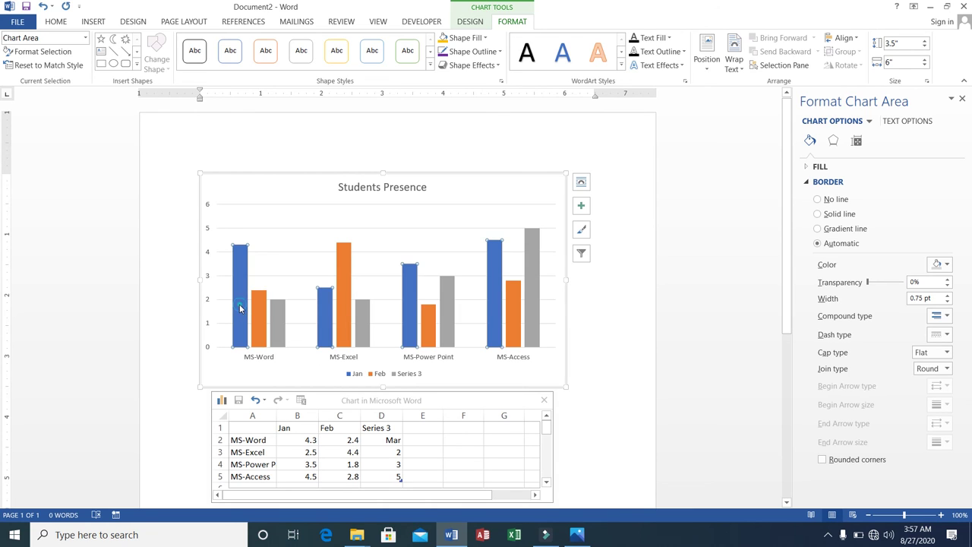
pyautogui.click(241, 309)
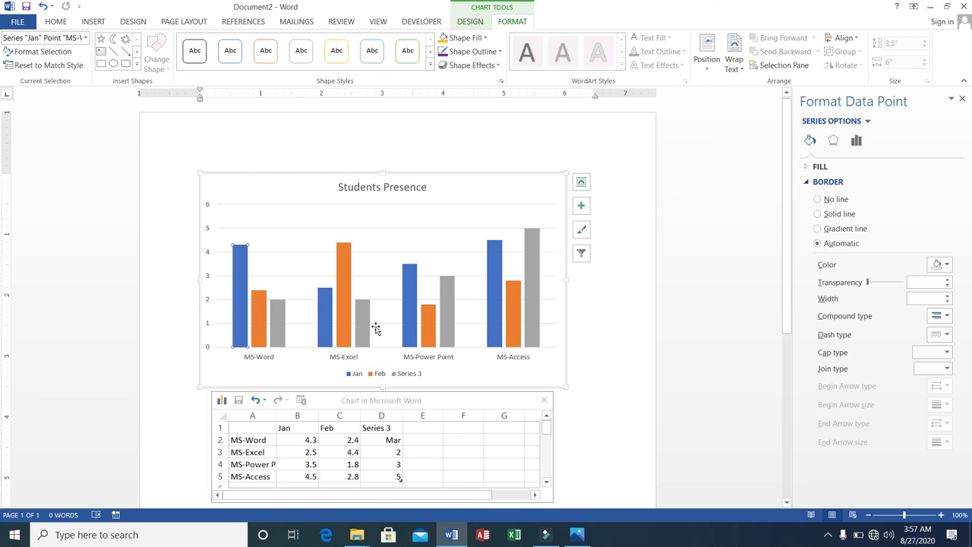
pyautogui.moveTo(366, 330)
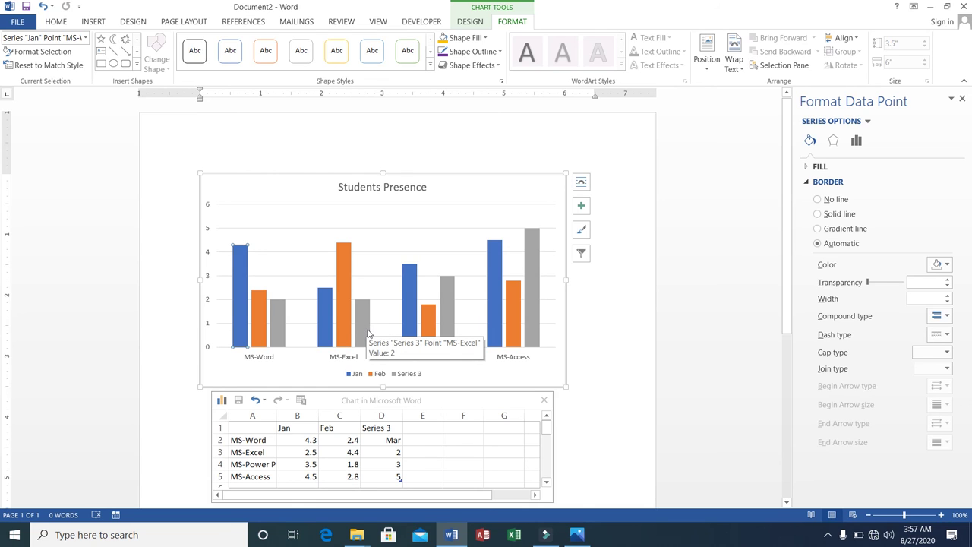
pyautogui.click(429, 320)
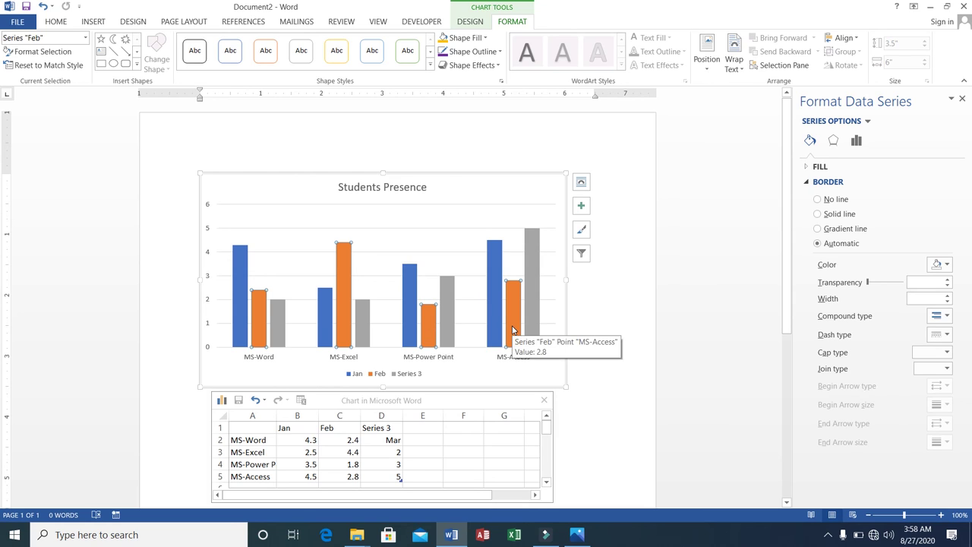
pyautogui.click(510, 328)
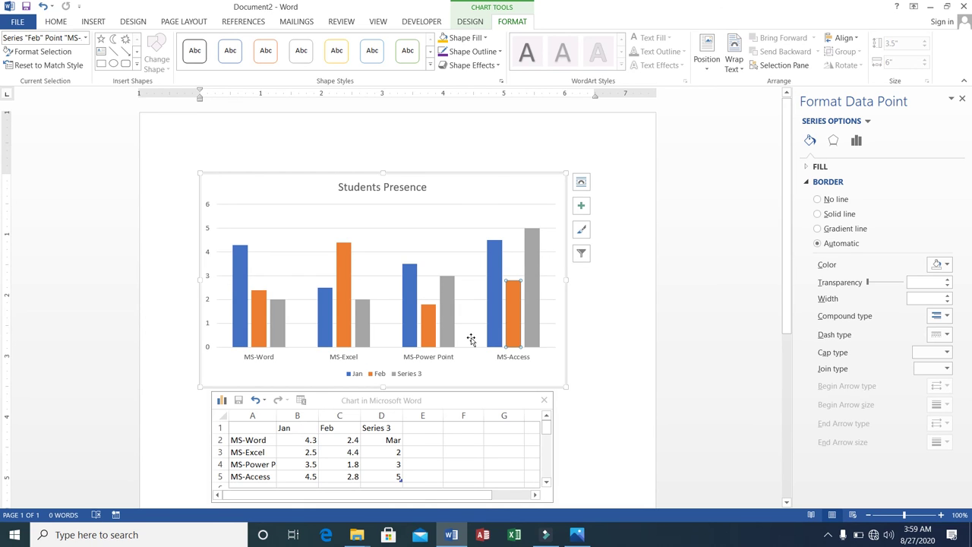
pyautogui.click(530, 320)
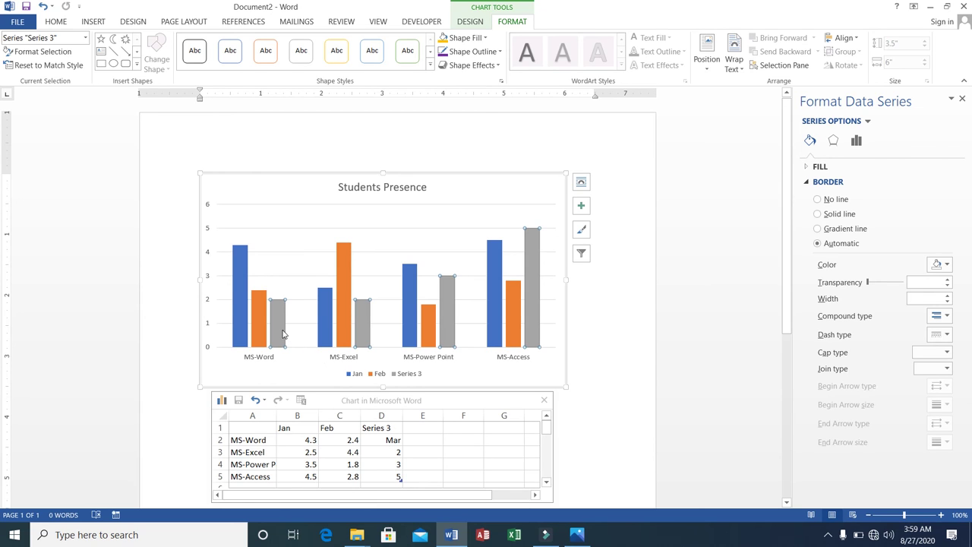
pyautogui.click(432, 335)
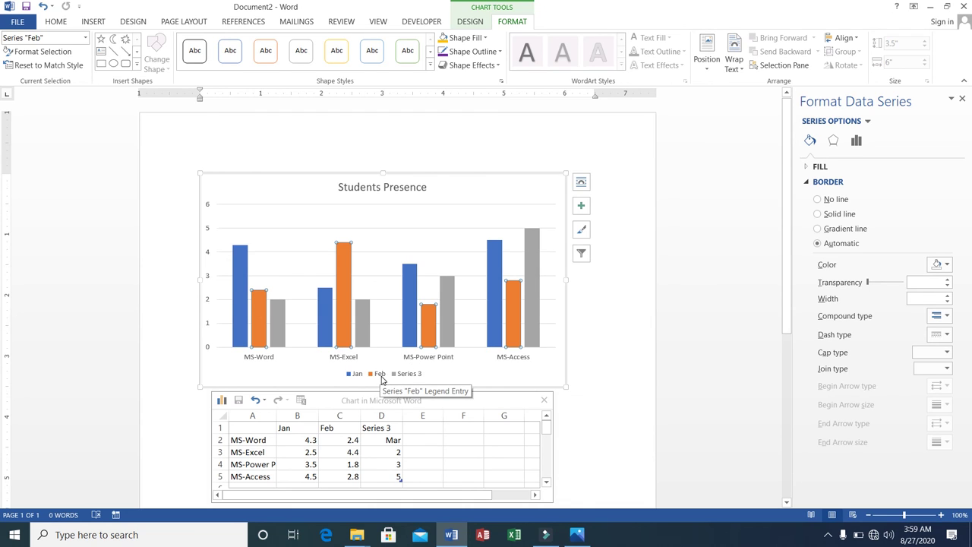
pyautogui.click(259, 316)
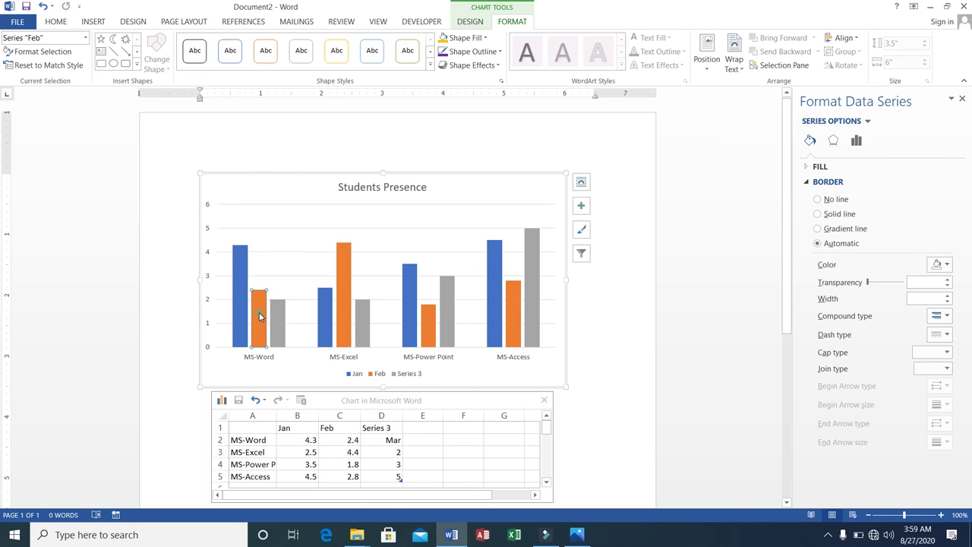
pyautogui.click(345, 319)
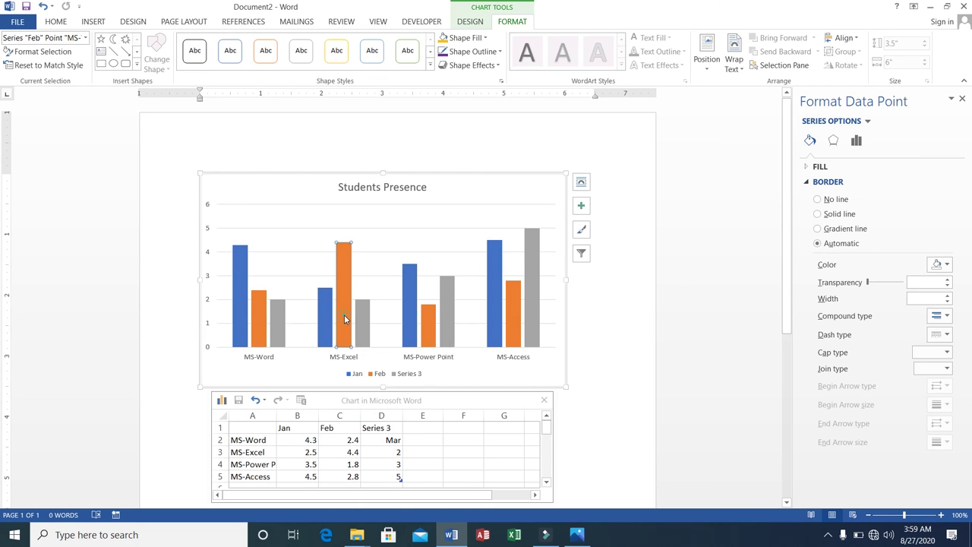
pyautogui.click(434, 331)
pyautogui.click(512, 325)
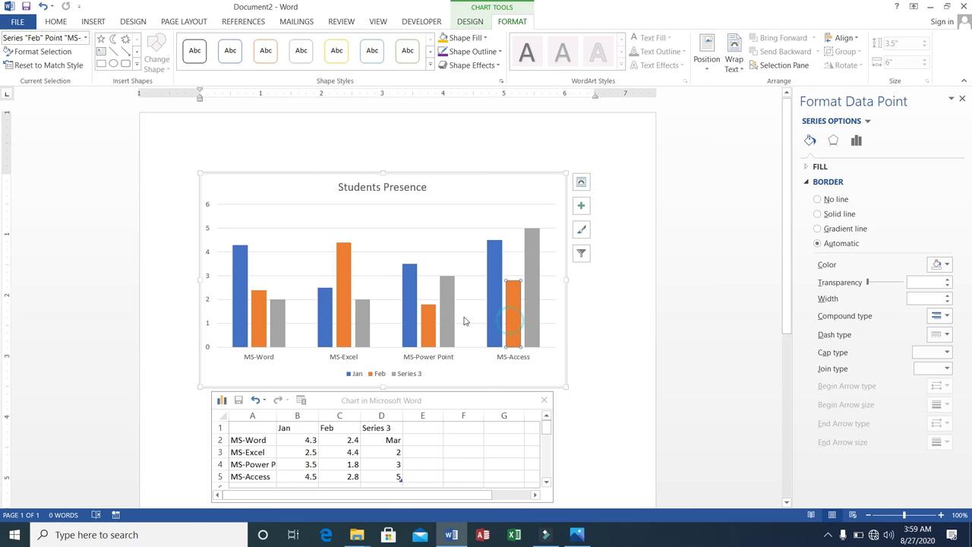
pyautogui.click(241, 319)
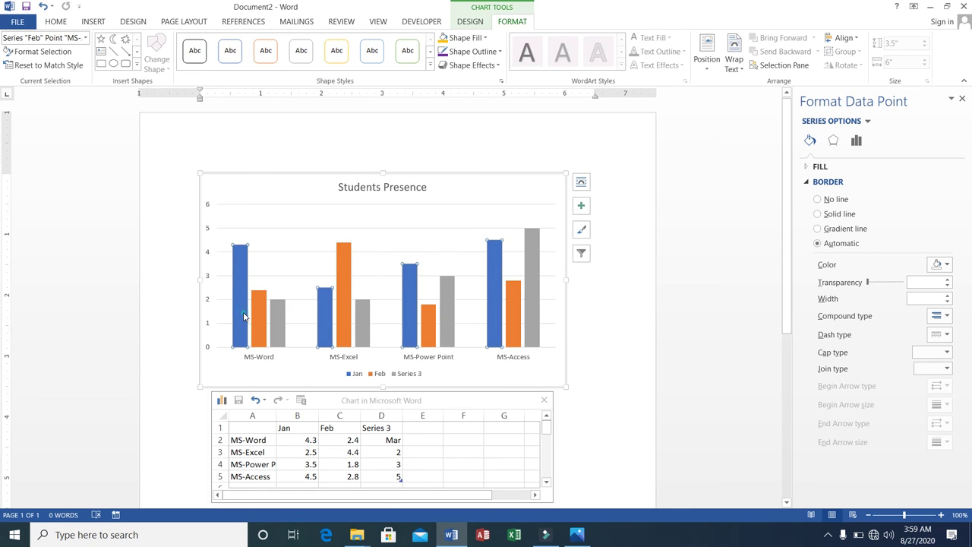
pyautogui.click(321, 325)
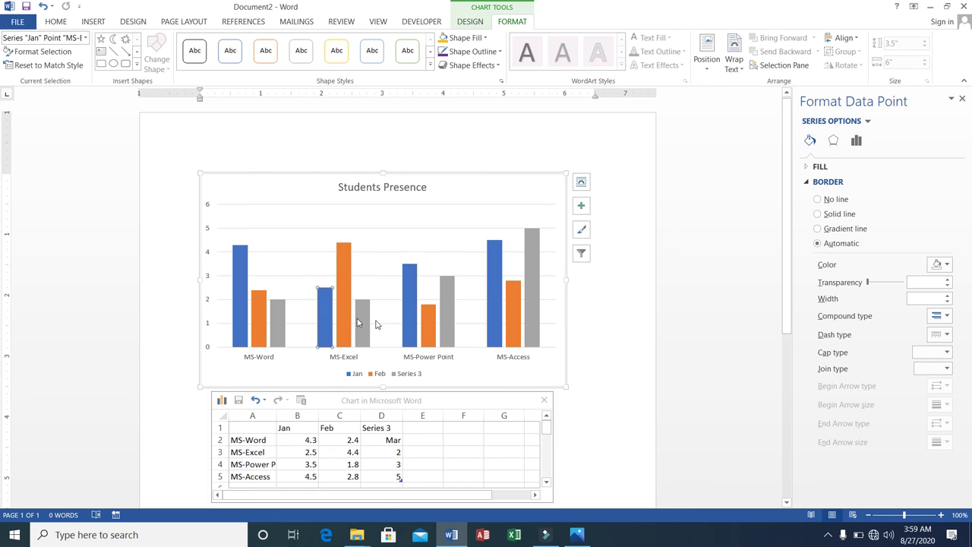
pyautogui.click(410, 320)
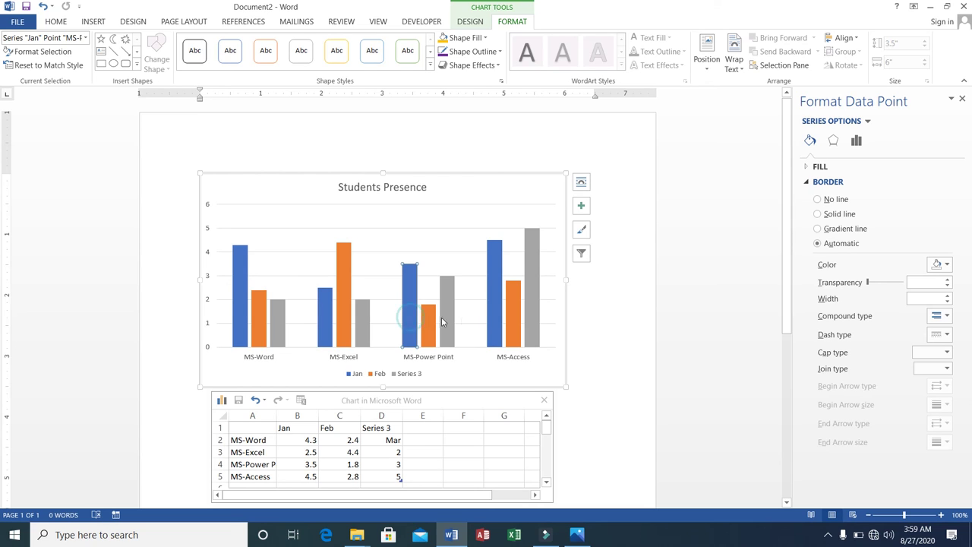
pyautogui.click(493, 317)
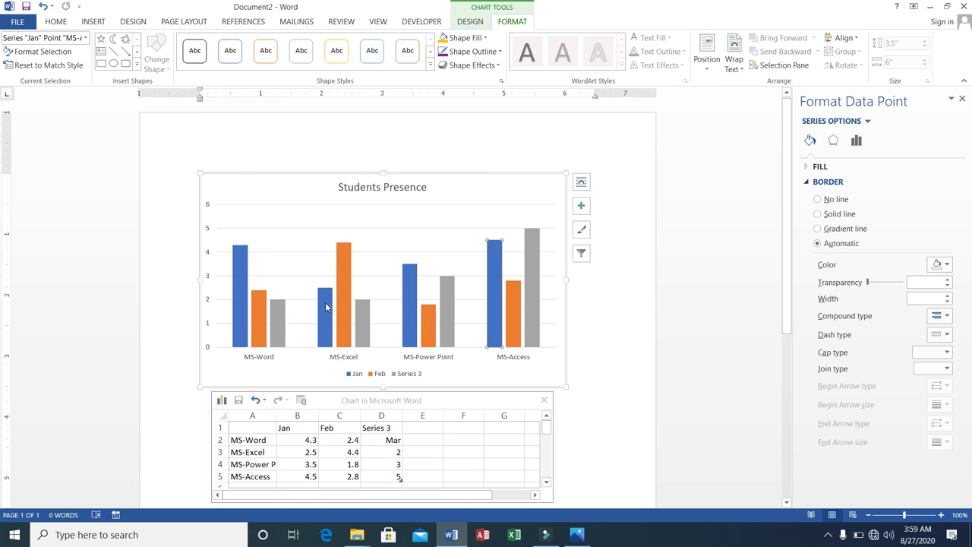
pyautogui.click(246, 173)
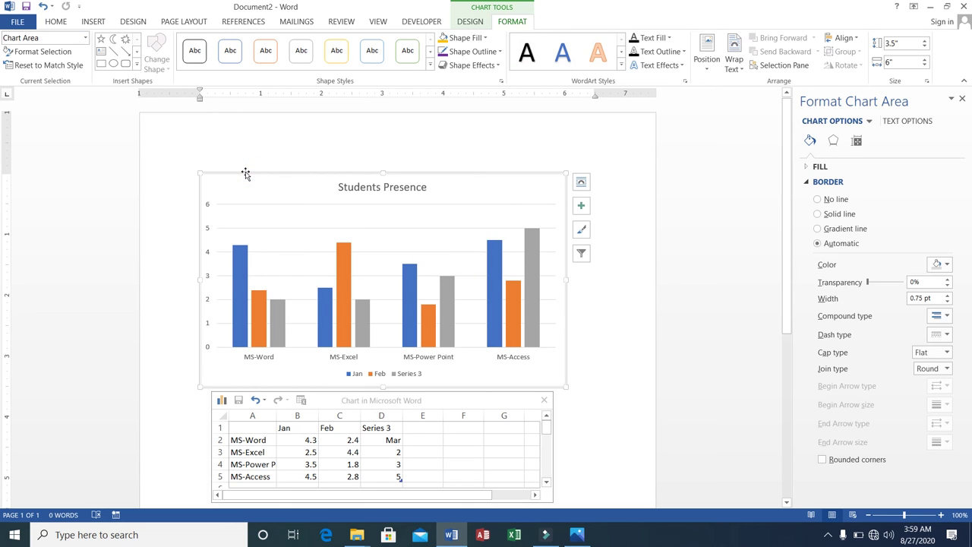
# Step: Delete the selected Students Presence chart, leaving the page blank
pyautogui.press('Delete')
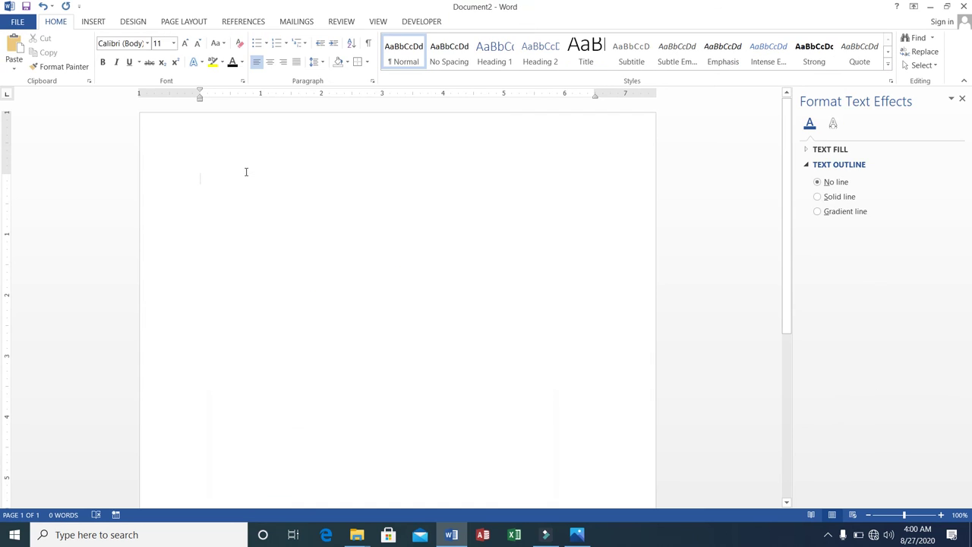
pyautogui.click(97, 21)
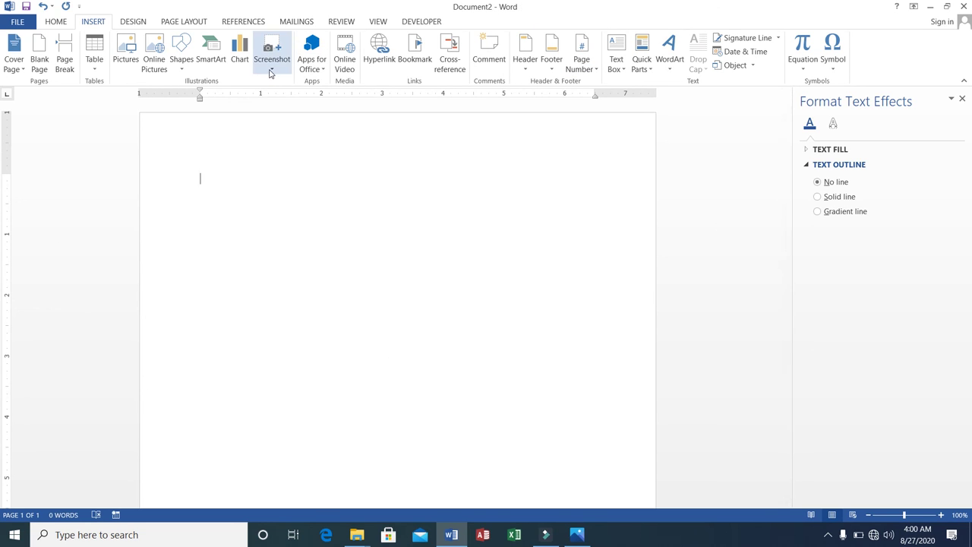
# Step: Insert a screen clipping of the Photos window's top strip
pyautogui.click(270, 70)
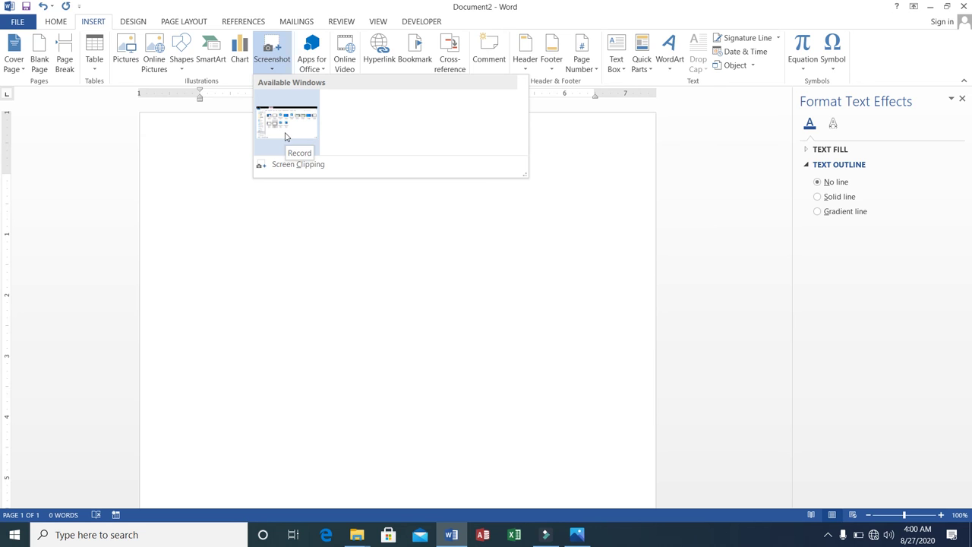
pyautogui.click(290, 166)
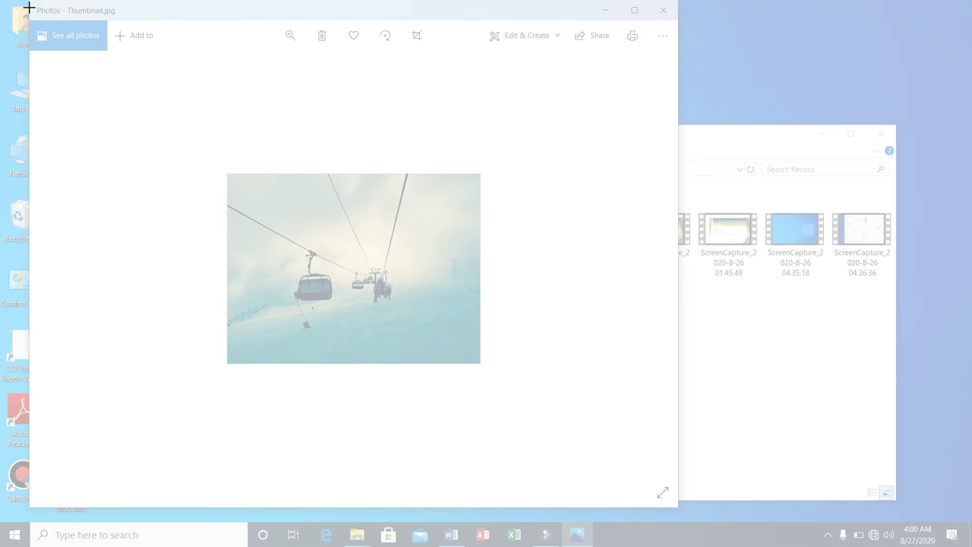
pyautogui.moveTo(32, 1); pyautogui.dragTo(666, 174)
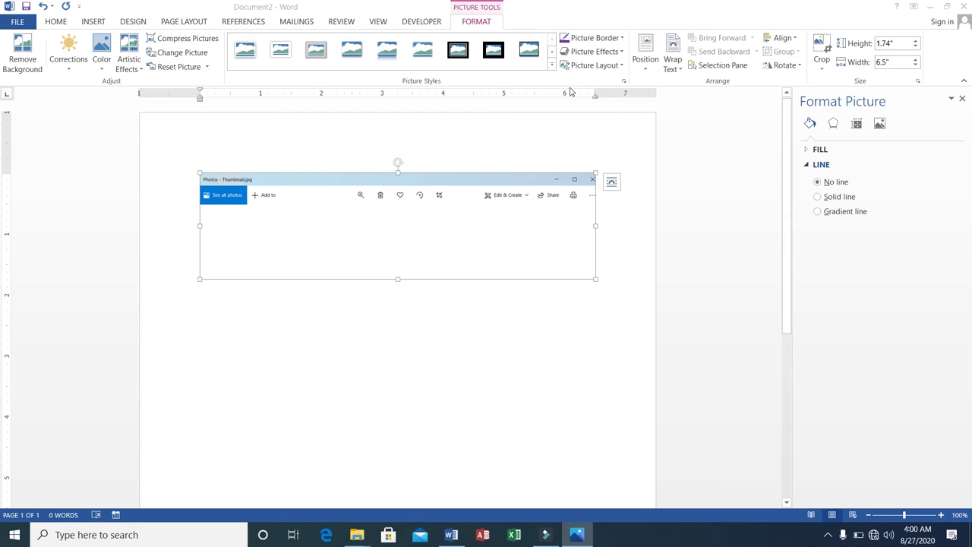
# Step: Frame the clipping with a thick black Picture Style with shadow
pyautogui.click(528, 53)
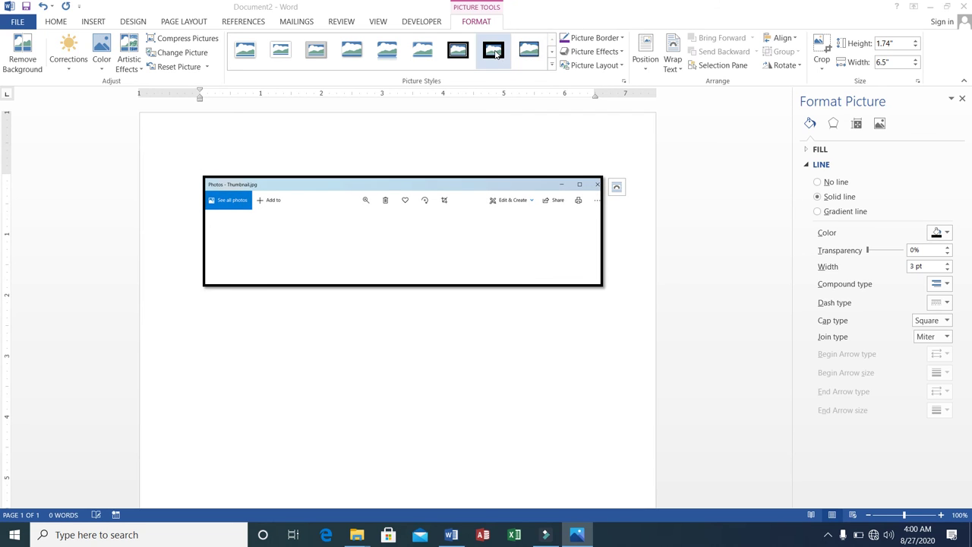
pyautogui.click(494, 52)
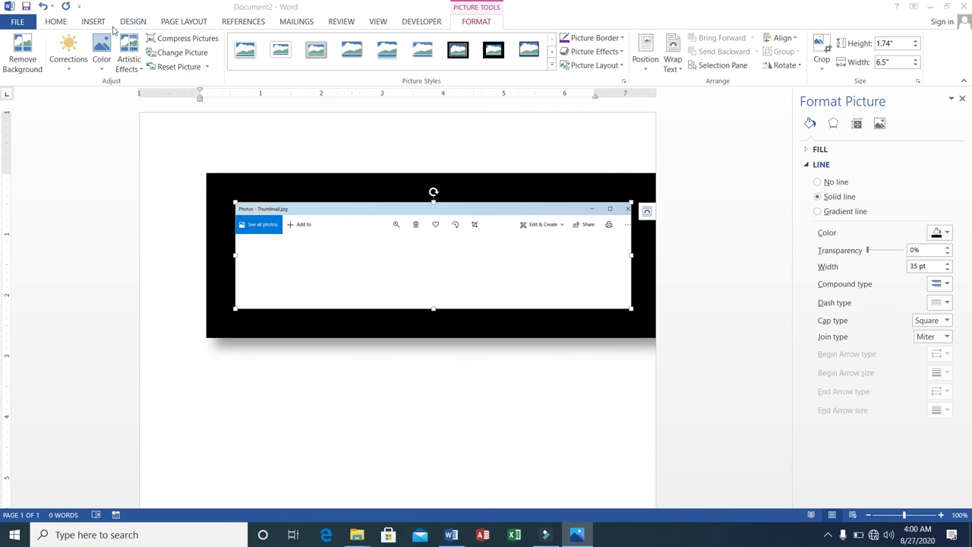
pyautogui.click(92, 22)
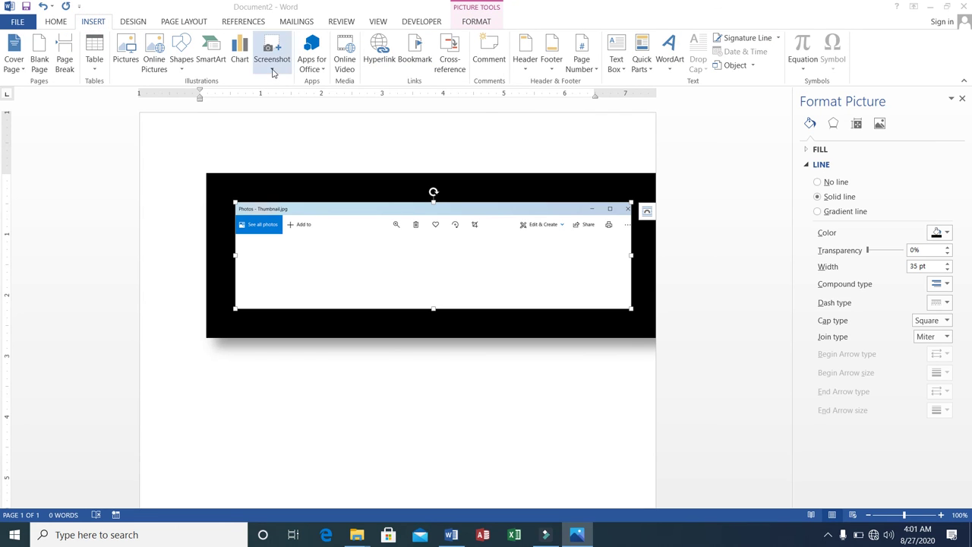
# Step: Insert a wide screen clipping of the Photos window's ski-lift photo, then delete it
pyautogui.click(273, 70)
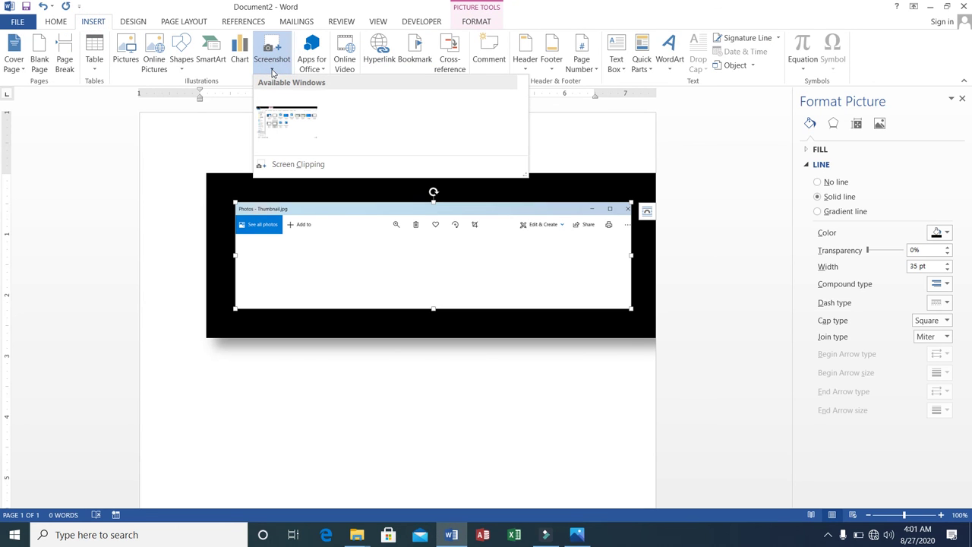
pyautogui.click(301, 166)
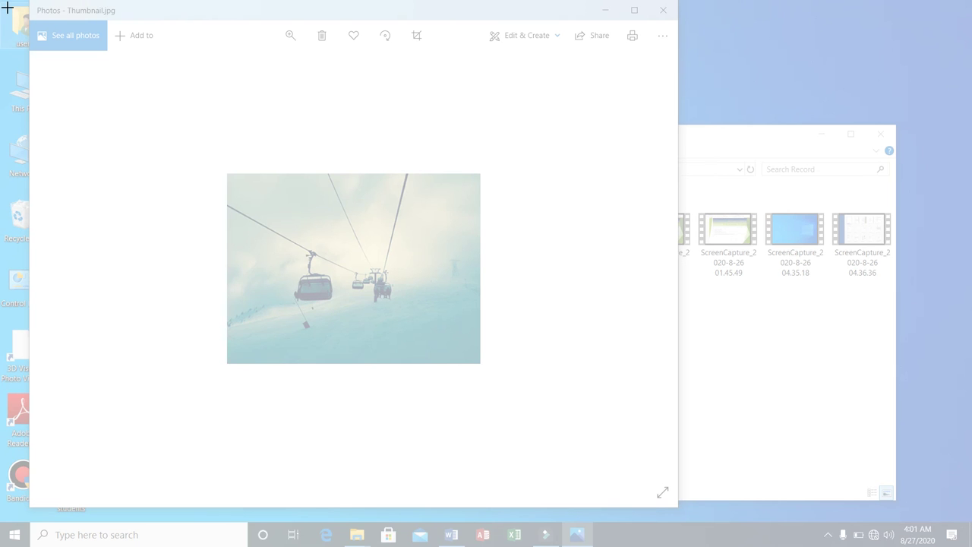
pyautogui.moveTo(7, 7); pyautogui.dragTo(957, 451)
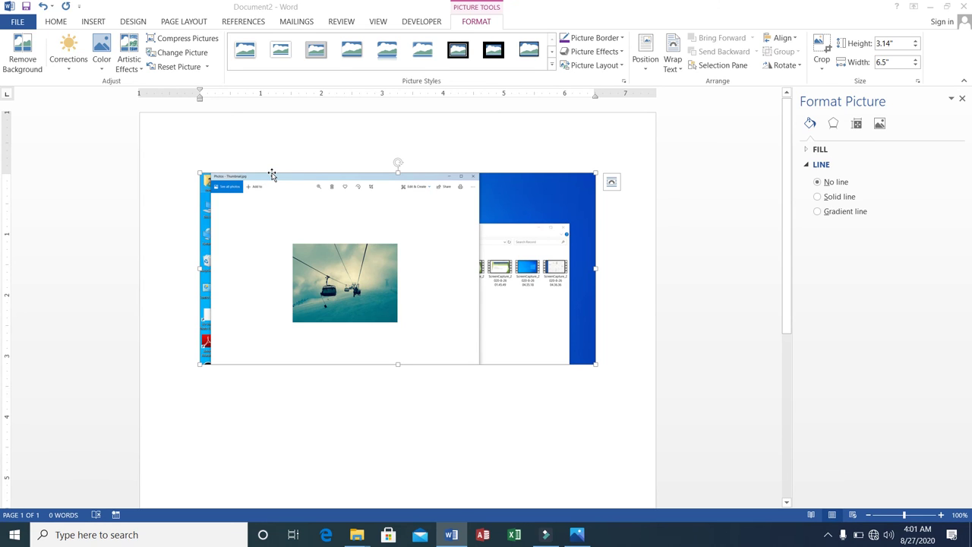
pyautogui.press('Delete')
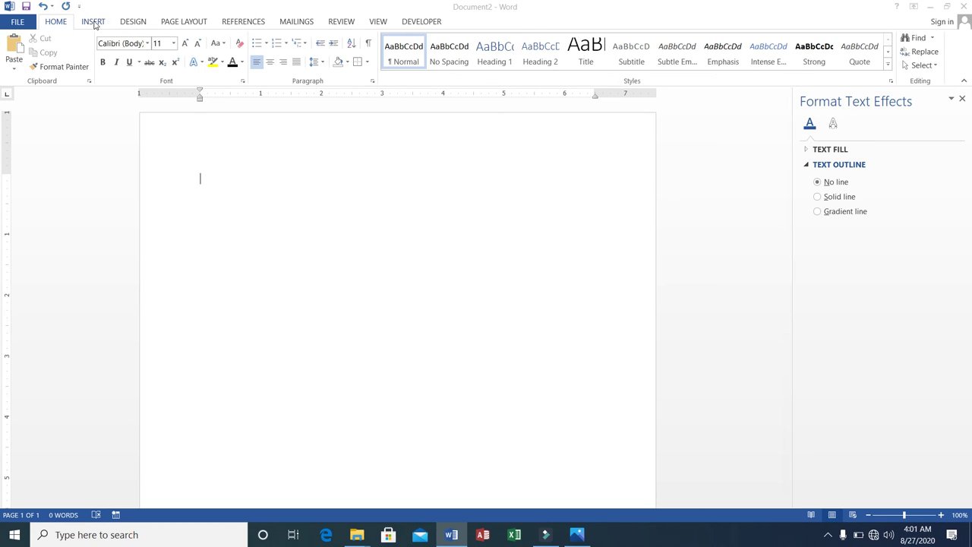
pyautogui.click(93, 22)
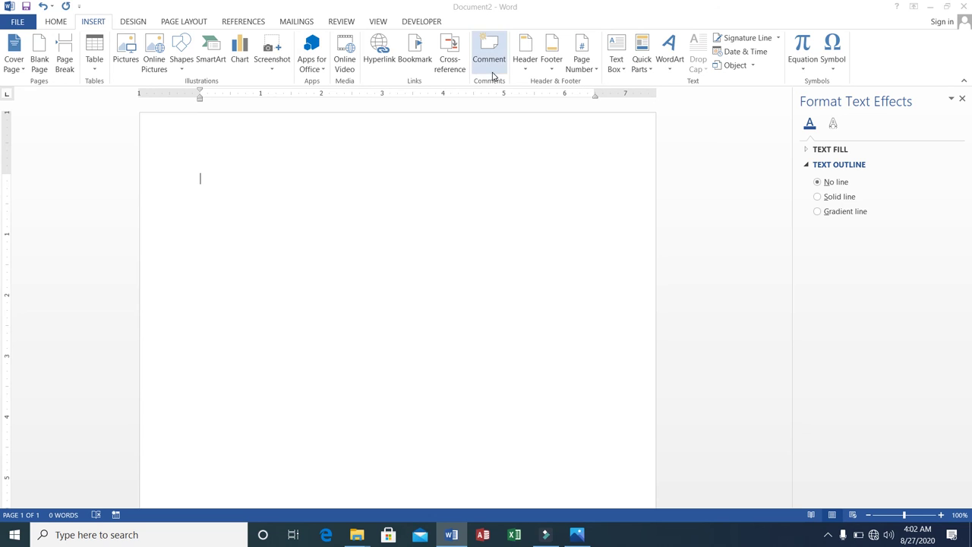
pyautogui.click(829, 536)
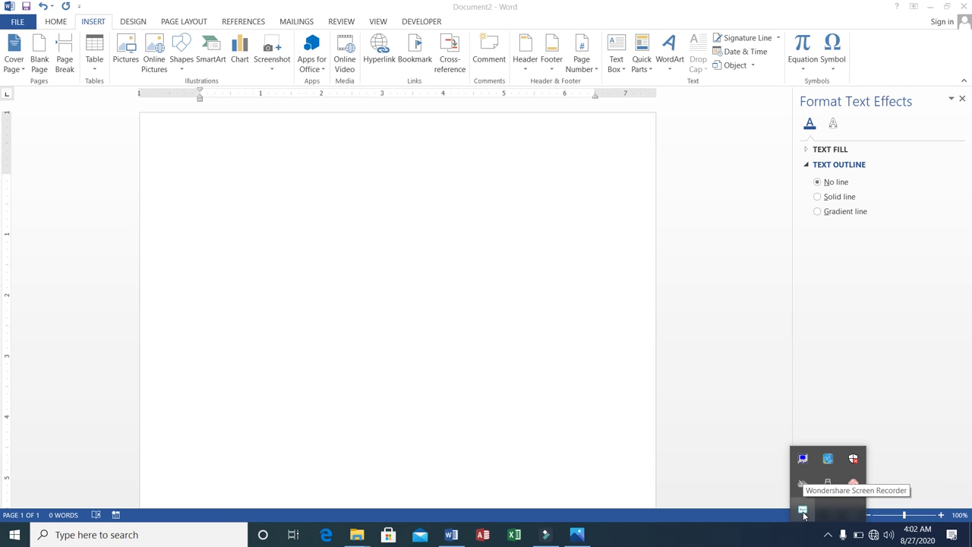
pyautogui.rightClick(804, 513)
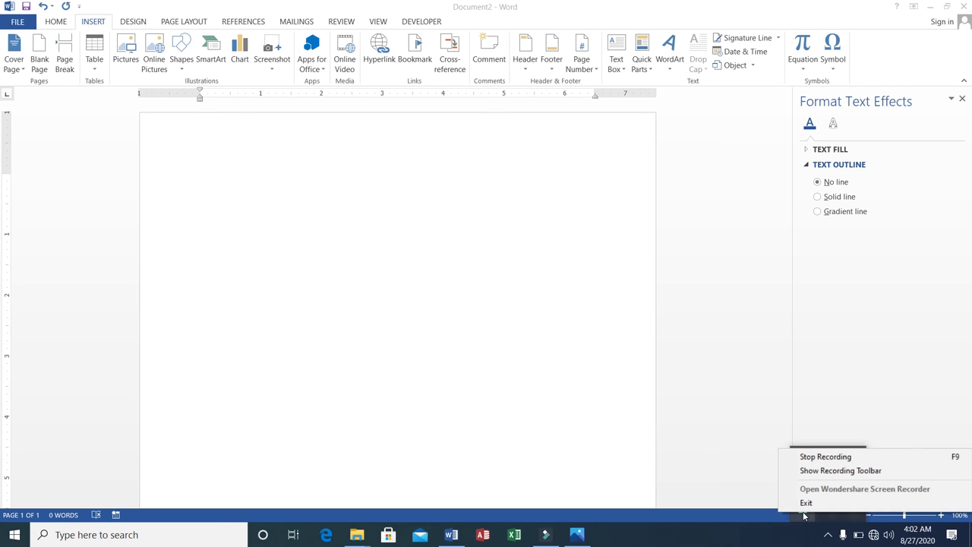
pyautogui.click(813, 471)
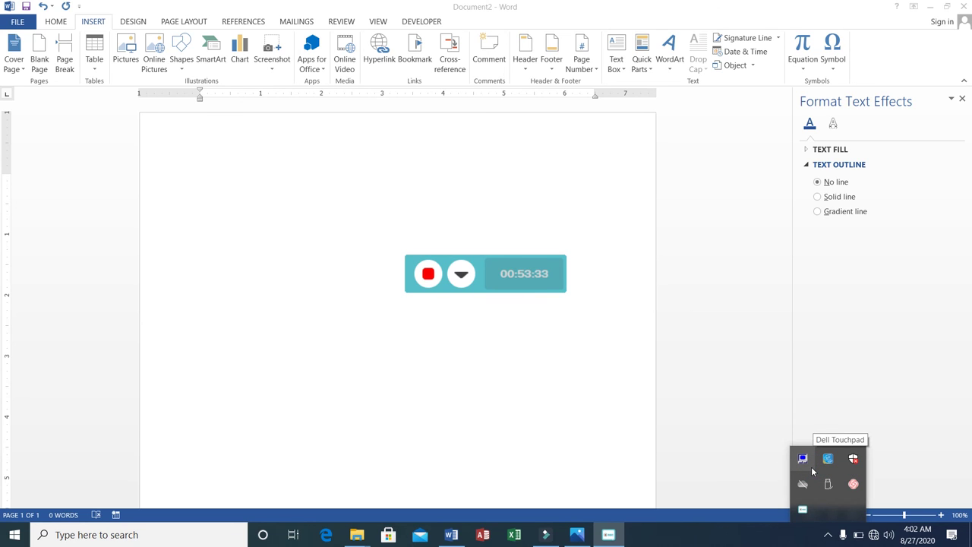
pyautogui.click(601, 390)
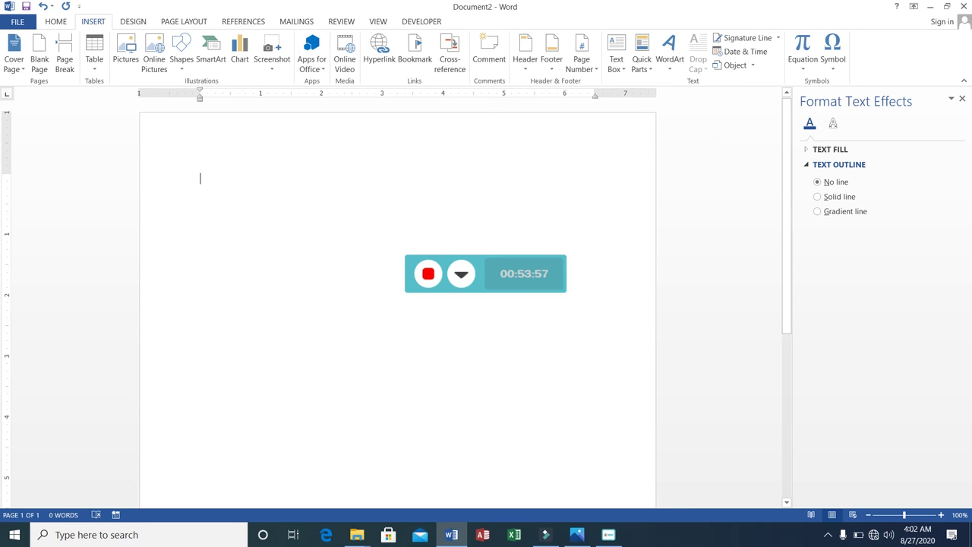
pyautogui.click(829, 535)
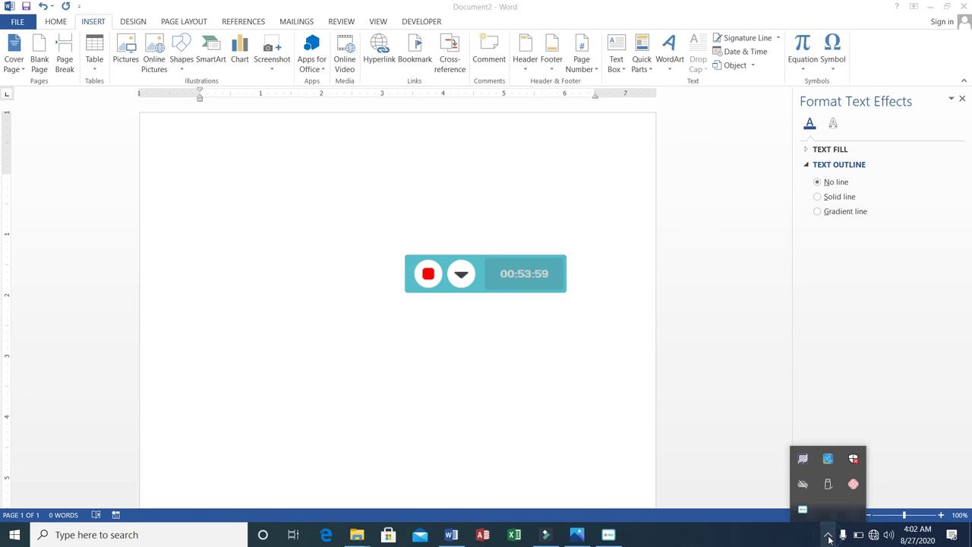
pyautogui.rightClick(802, 509)
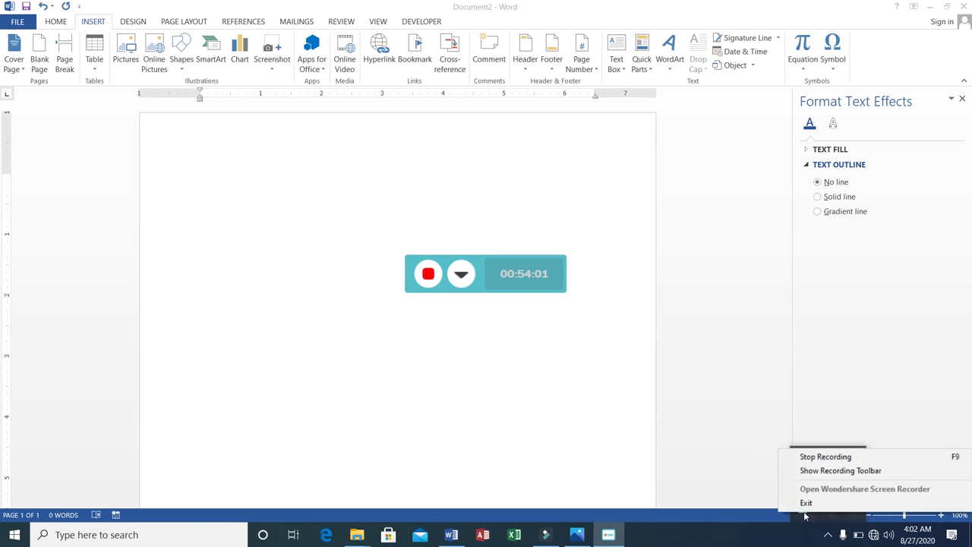